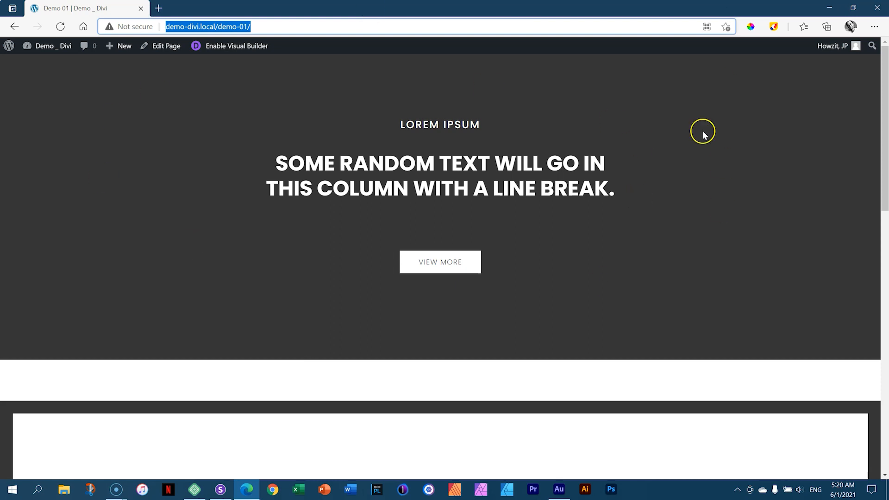
# Examine the heading texts and the three sections of the Demo 01 page, including the background image section
pyautogui.moveTo(401, 124); pyautogui.dragTo(477, 123)
pyautogui.moveTo(275, 162); pyautogui.dragTo(643, 174)
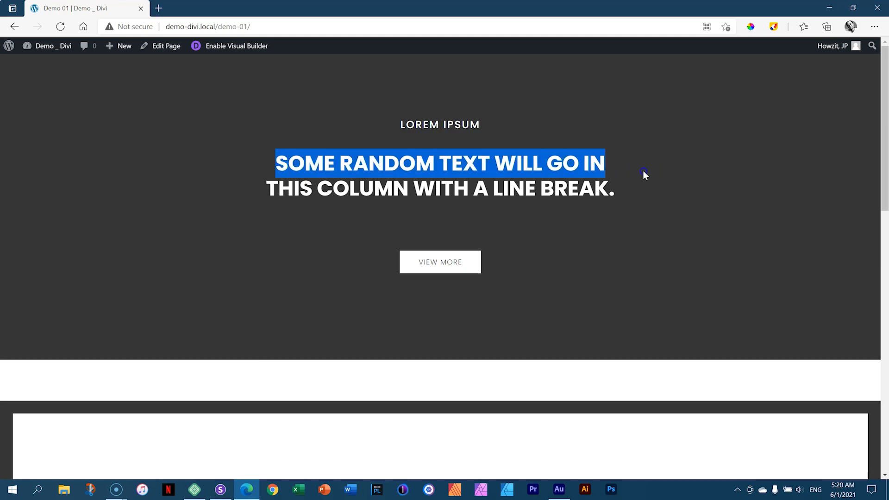
pyautogui.scroll(-5, 707, 244)
pyautogui.scroll(-6, 708, 241)
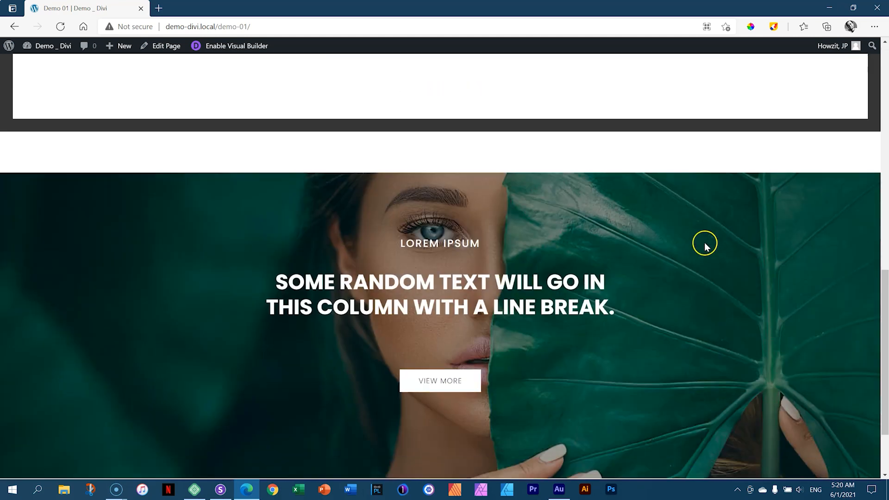
pyautogui.scroll(10, 710, 250)
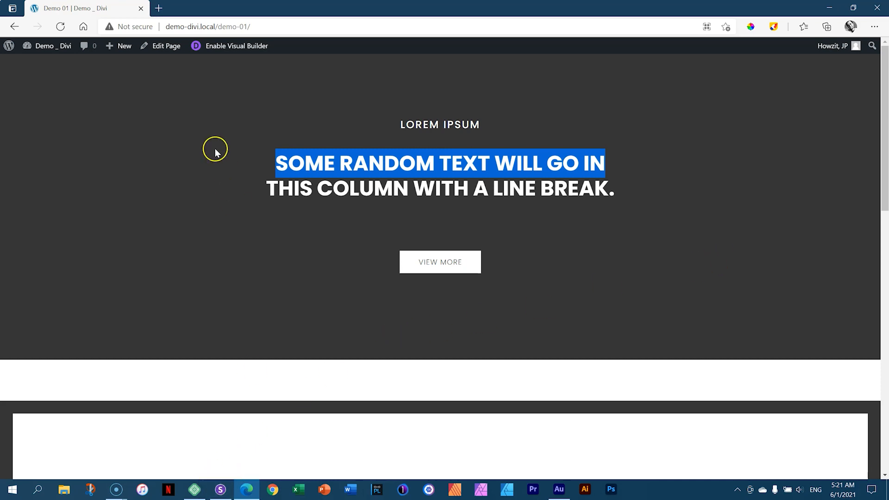
# Look through the Elegant Themes home page, including its customization and Divi Marketplace sections
pyautogui.click(191, 9)
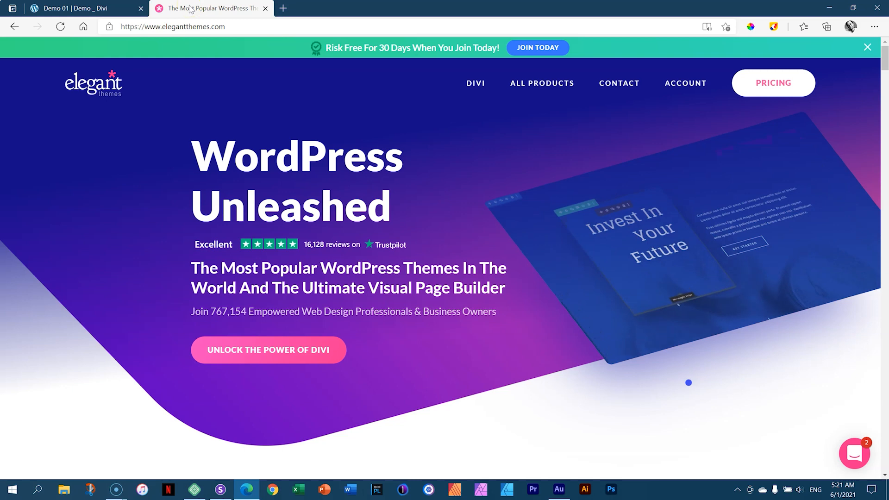
pyautogui.moveTo(884, 57); pyautogui.dragTo(885, 215)
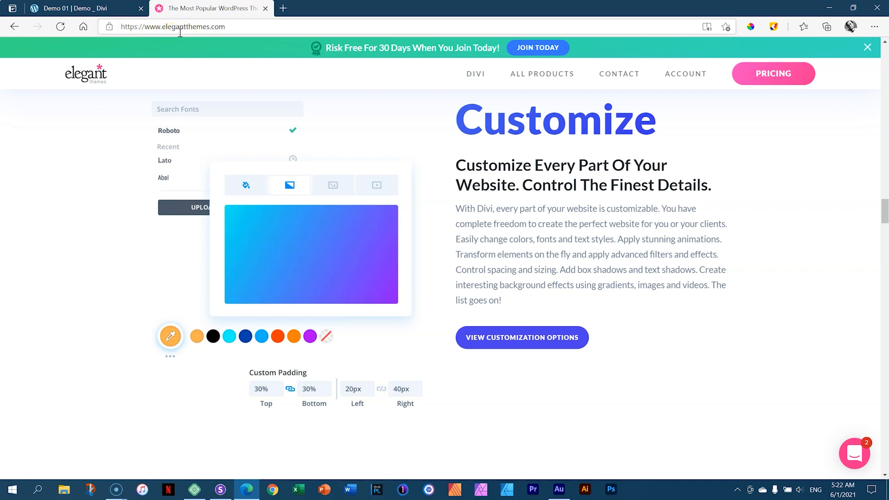
pyautogui.moveTo(884, 211); pyautogui.dragTo(886, 372)
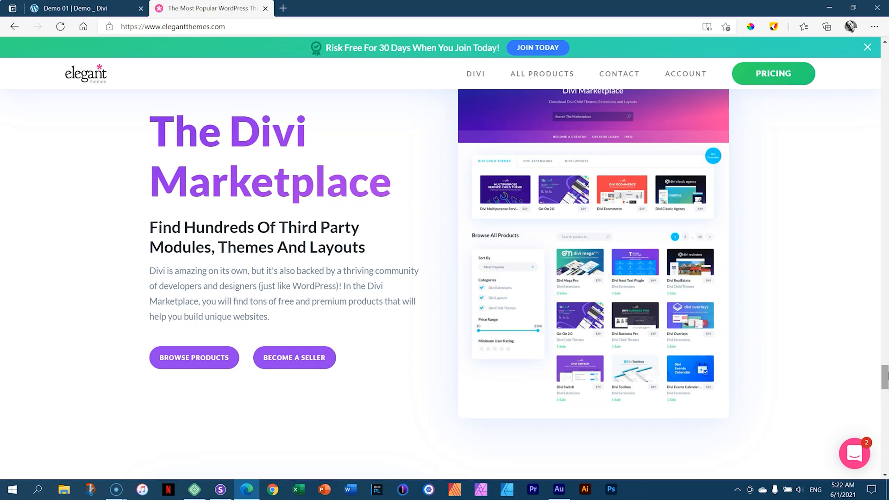
pyautogui.moveTo(887, 374); pyautogui.dragTo(875, 44)
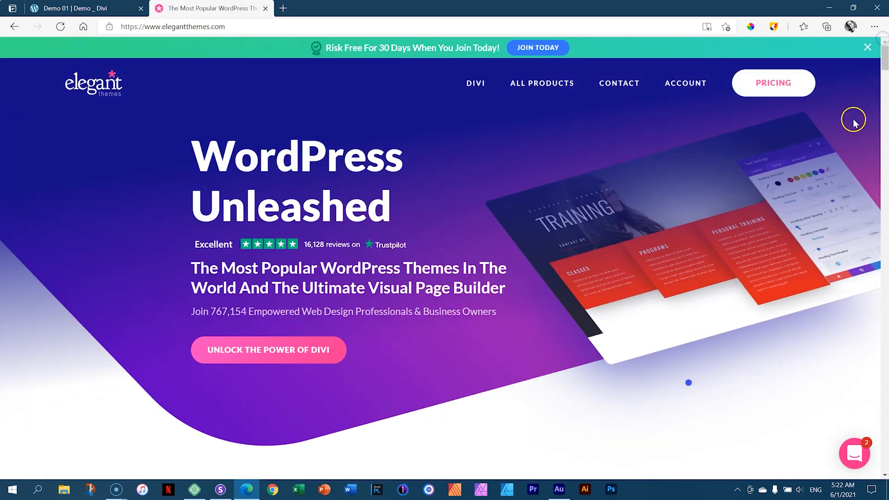
# Open the Divi layouts library and browse the available layout packs
pyautogui.moveTo(542, 84)
pyautogui.moveTo(476, 84)
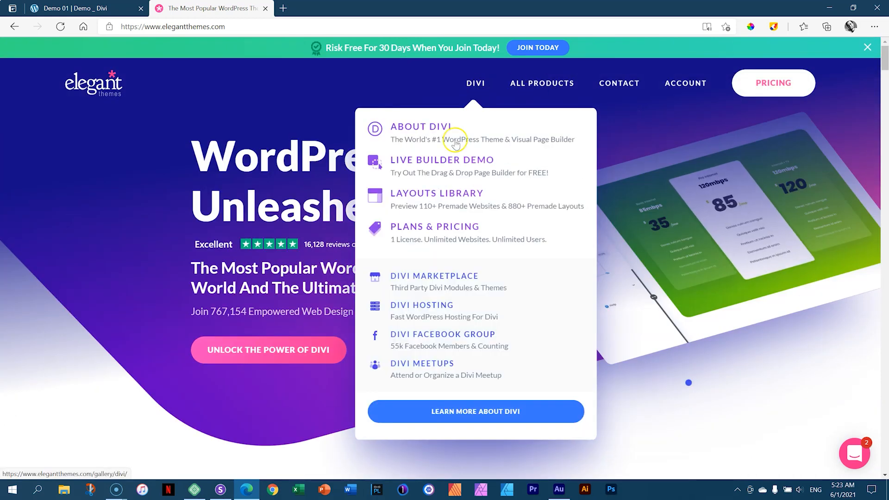
pyautogui.click(430, 205)
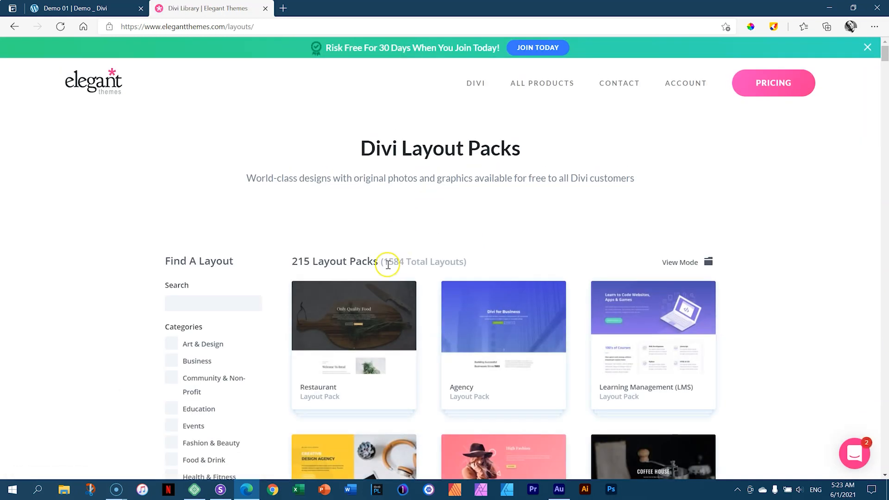
pyautogui.moveTo(292, 262); pyautogui.dragTo(378, 262)
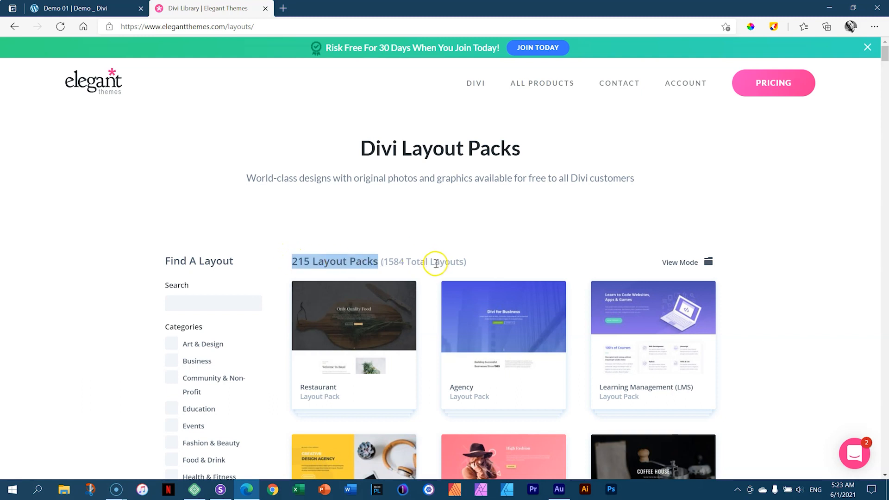
pyautogui.scroll(-15, 435, 263)
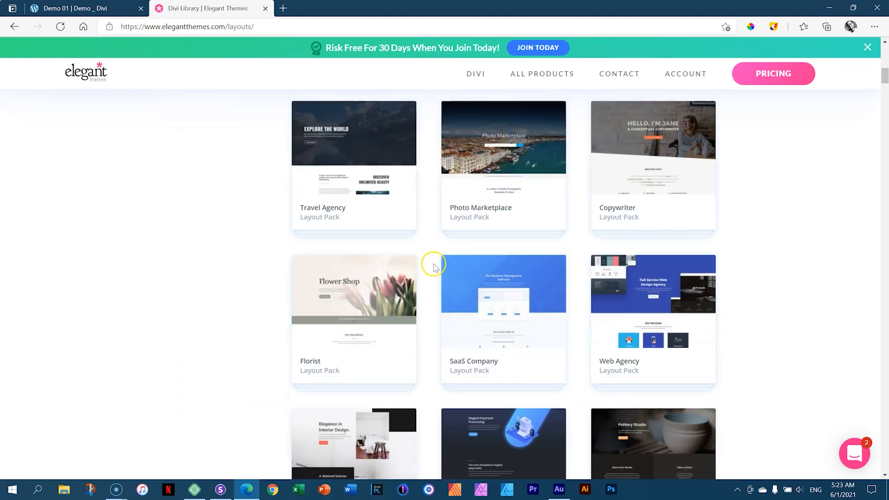
pyautogui.scroll(-15, 435, 265)
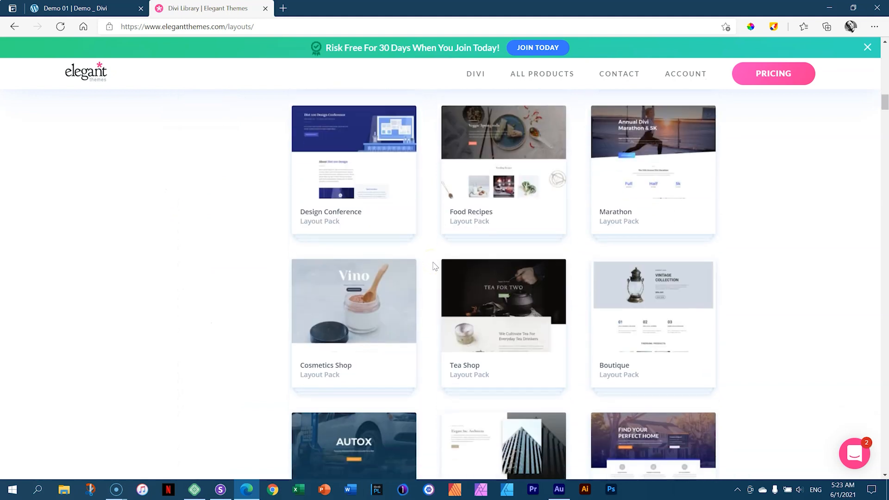
pyautogui.scroll(15, 436, 266)
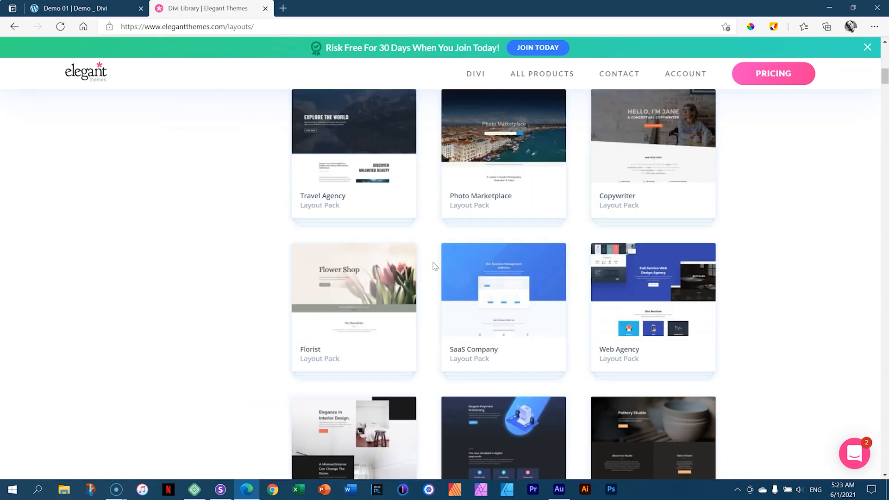
pyautogui.scroll(4, 436, 266)
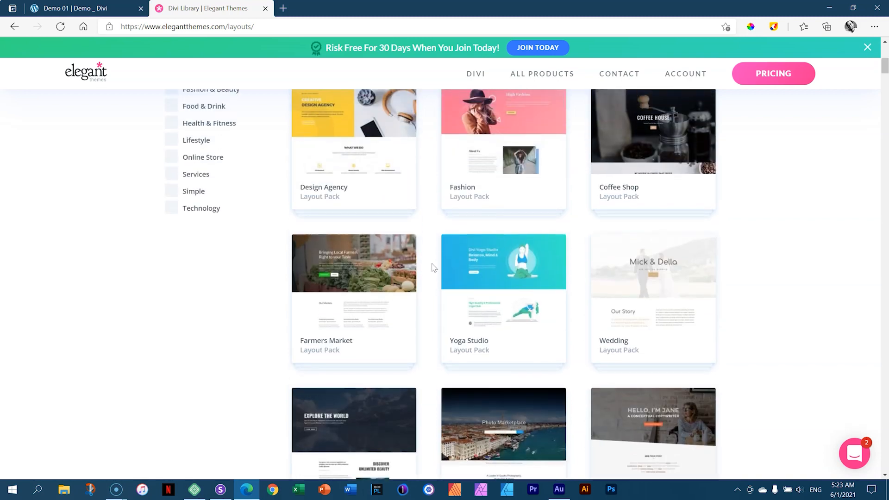
pyautogui.scroll(4, 434, 267)
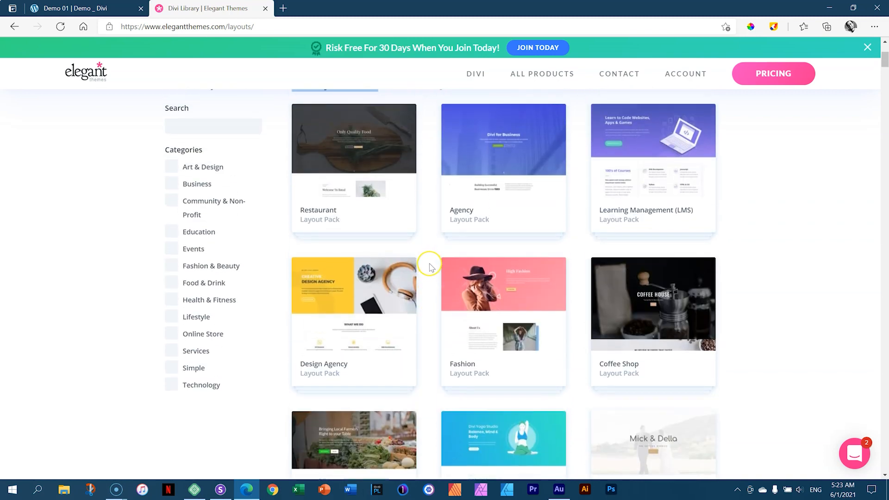
pyautogui.scroll(4, 429, 268)
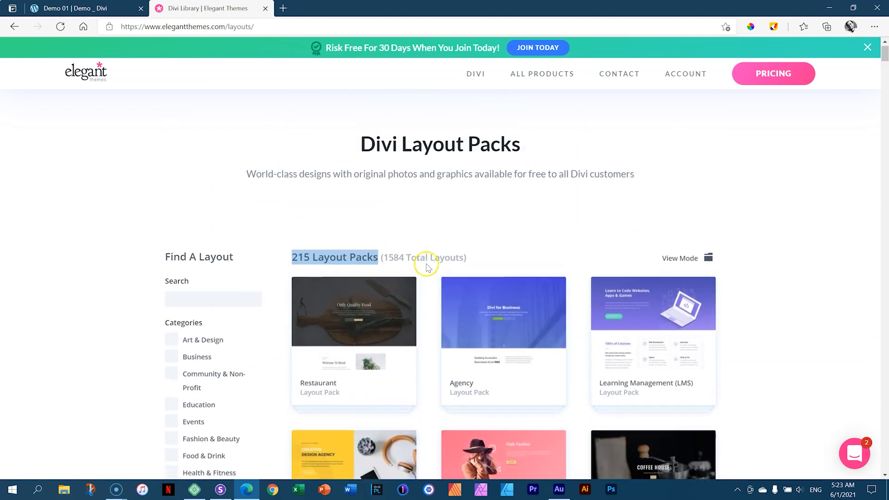
pyautogui.click(432, 261)
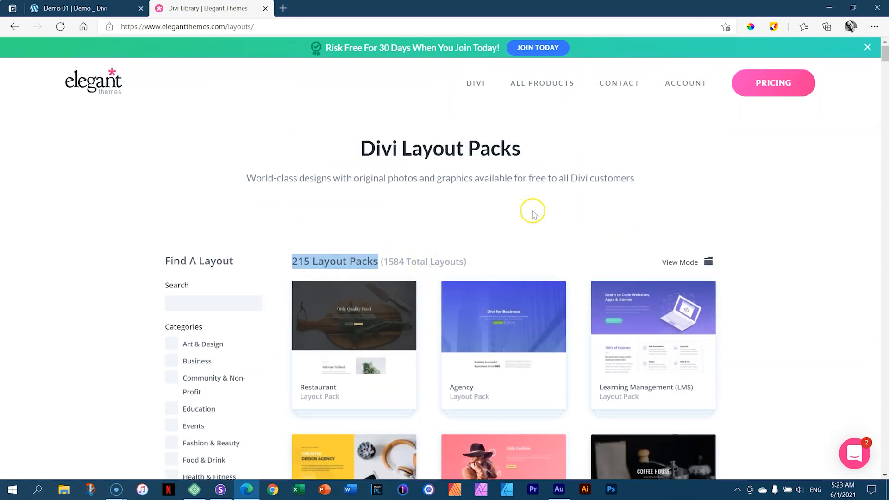
# Review the yearly and lifetime access prices on the Elegant Themes pricing page, and close the site
pyautogui.click(774, 85)
pyautogui.scroll(-7, 824, 258)
pyautogui.scroll(3, 423, 197)
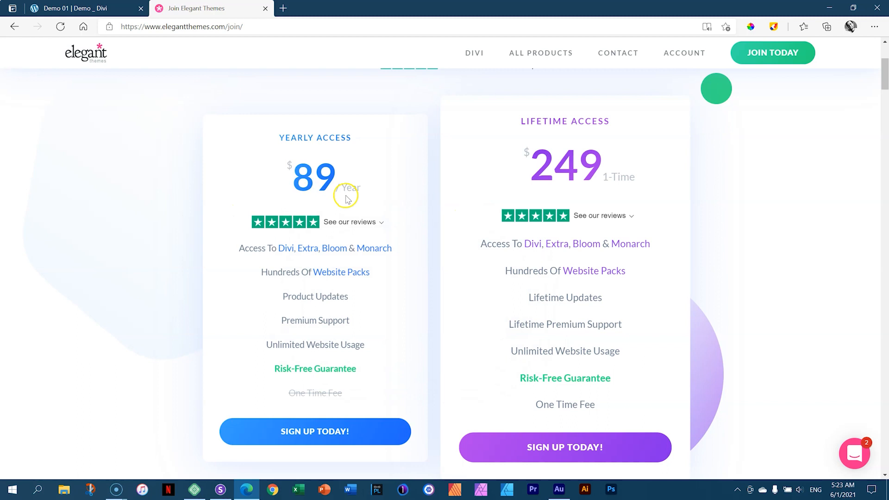
pyautogui.moveTo(541, 169); pyautogui.dragTo(602, 167)
pyautogui.click(603, 166)
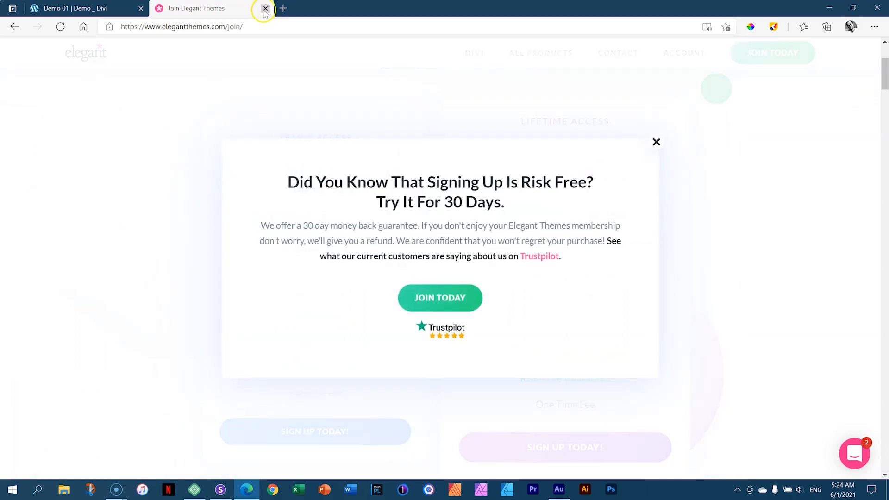
pyautogui.click(266, 9)
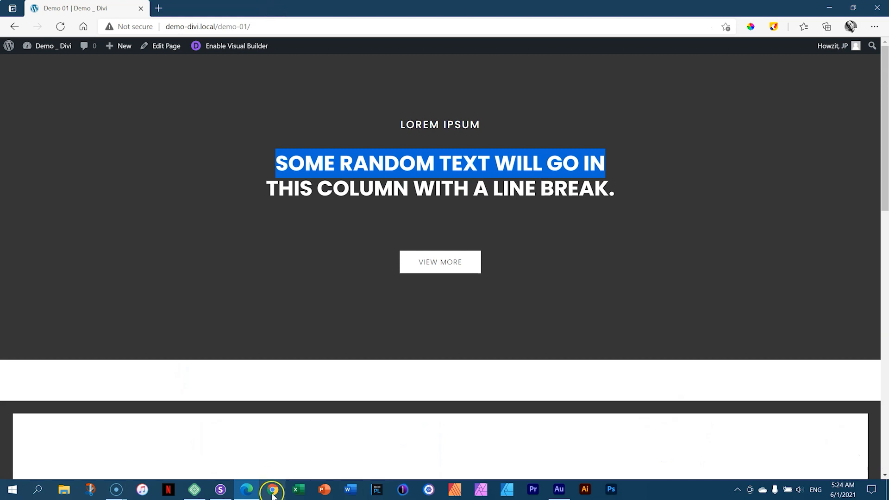
# Switch to the device preview app and examine the Demo 01 page at the 1920 x 1080 desktop size
pyautogui.click(221, 489)
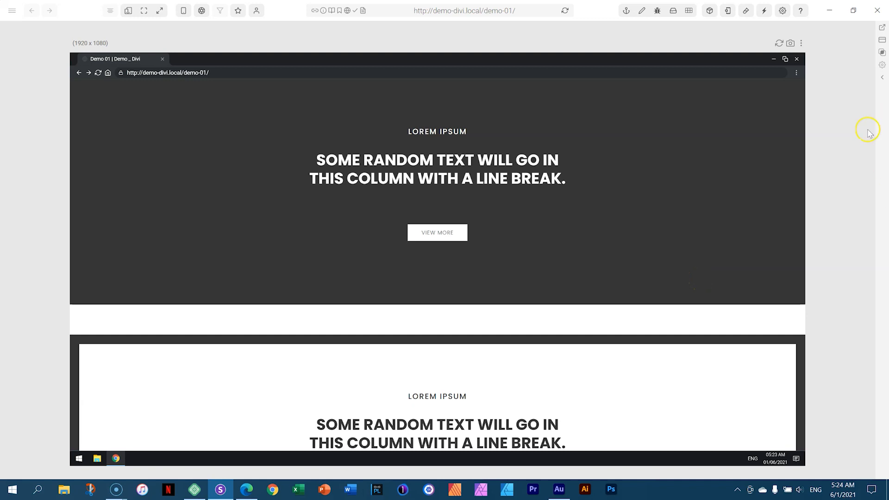
pyautogui.scroll(-3, 762, 149)
pyautogui.scroll(-5, 764, 154)
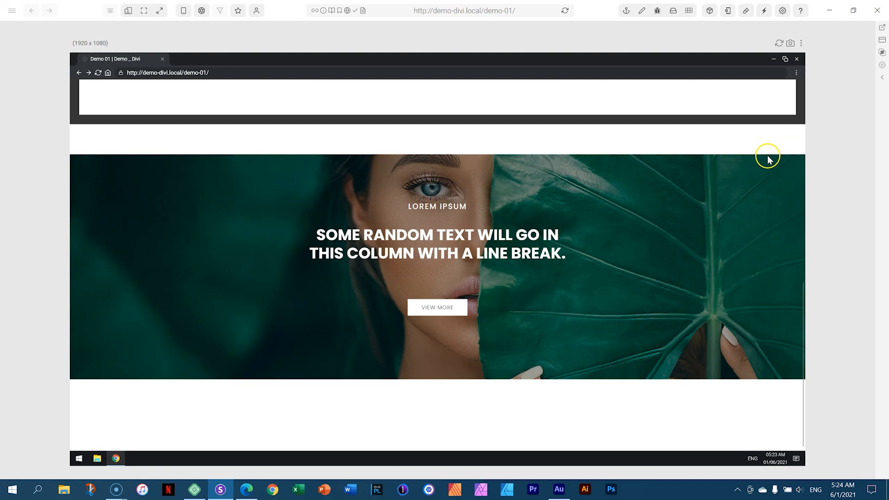
pyautogui.scroll(9, 764, 158)
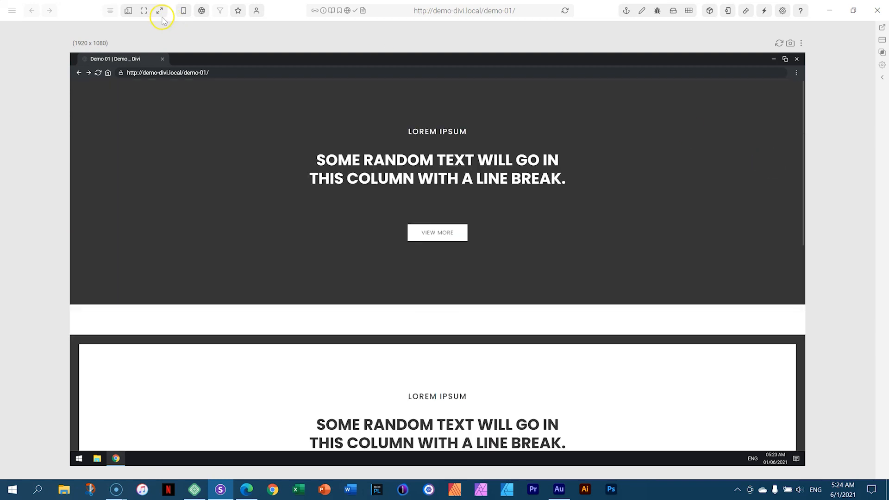
# Show the page on several devices at once and inspect its Galaxy S20, iPhone 12 and iPad layouts
pyautogui.click(129, 12)
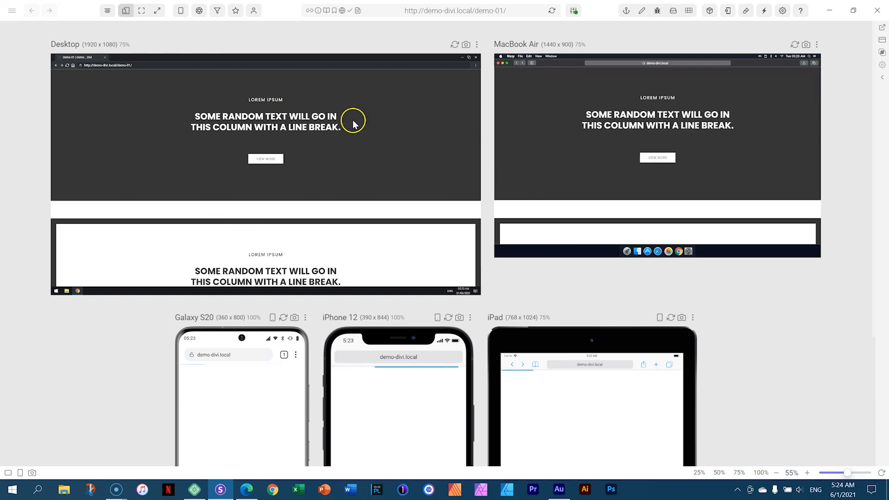
pyautogui.scroll(-3, 862, 159)
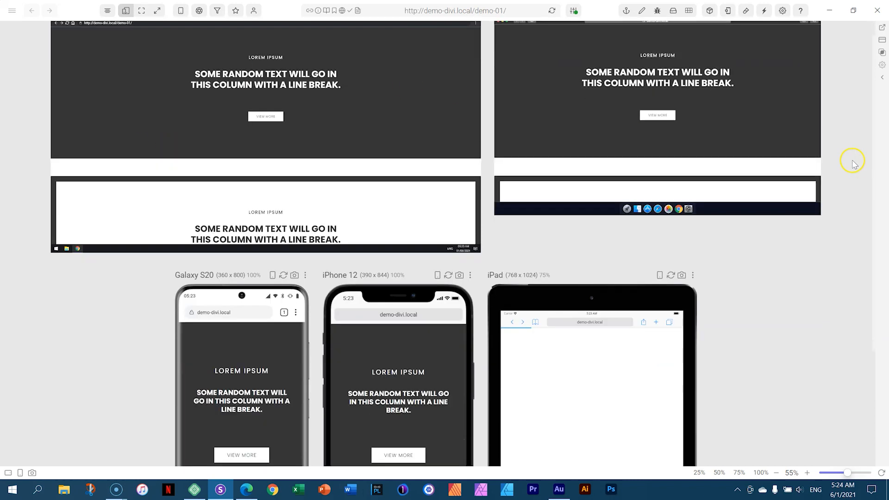
pyautogui.scroll(-1, 854, 163)
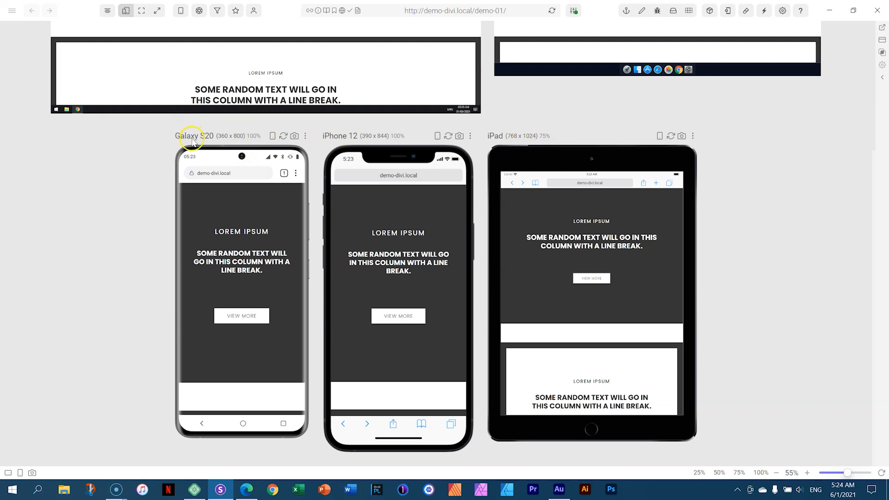
pyautogui.click(221, 135)
# Switch to Local, minimize the device preview window and close the browser window showing the demo page
pyautogui.click(195, 489)
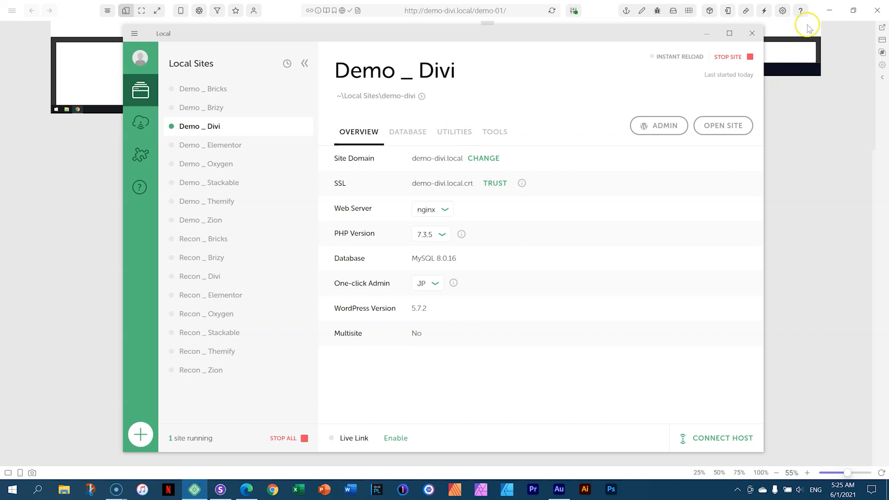
pyautogui.click(827, 13)
pyautogui.click(827, 13)
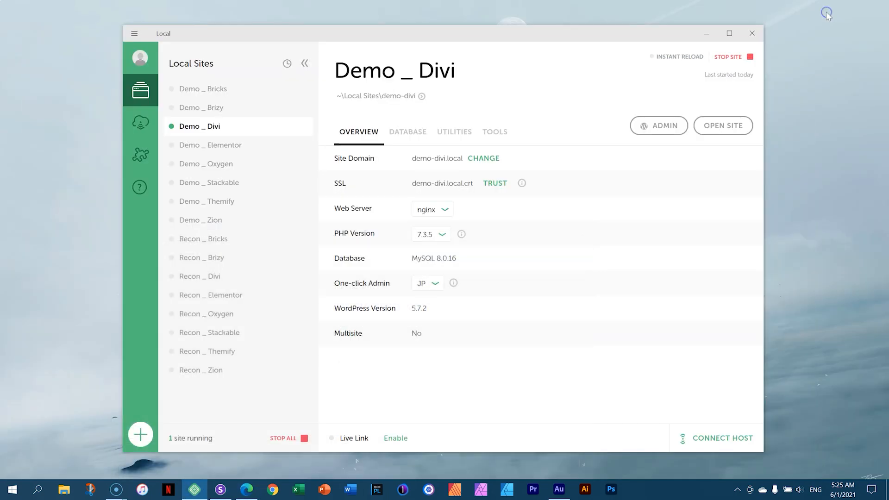
pyautogui.click(247, 489)
pyautogui.click(868, 13)
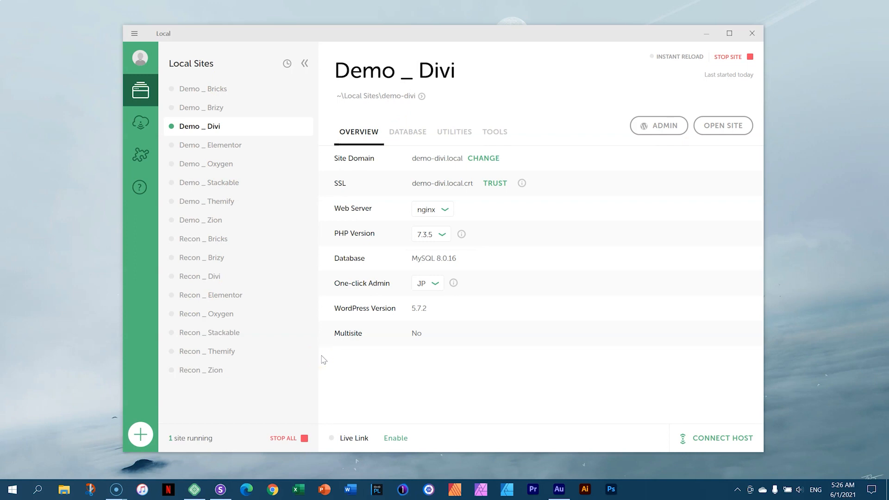
# Start the Recon _ Divi site in Local and open its WordPress admin dashboard
pyautogui.click(204, 278)
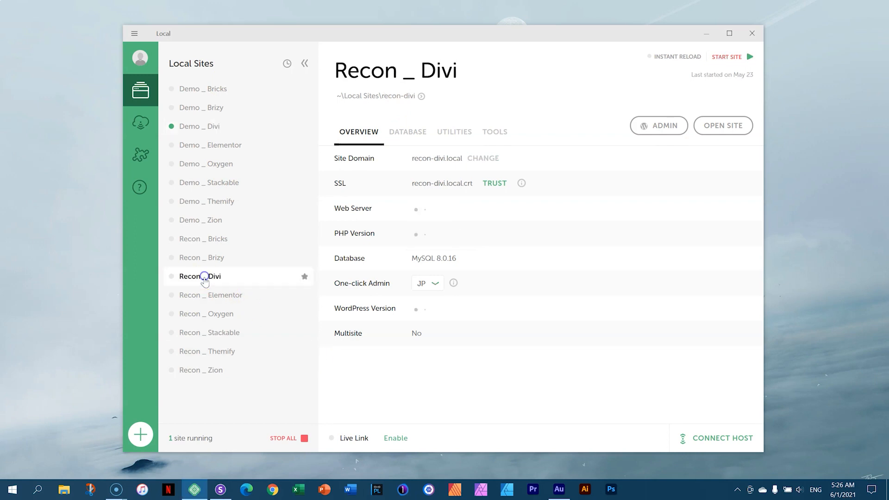
pyautogui.click(728, 57)
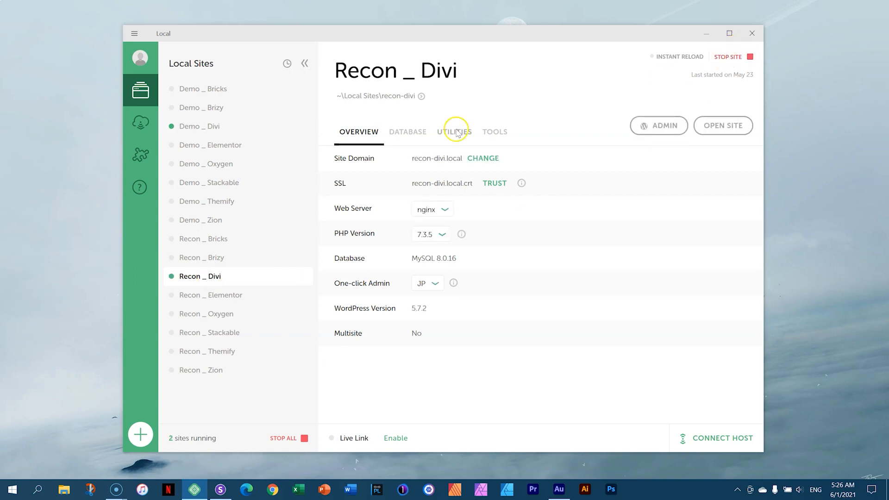
pyautogui.click(645, 126)
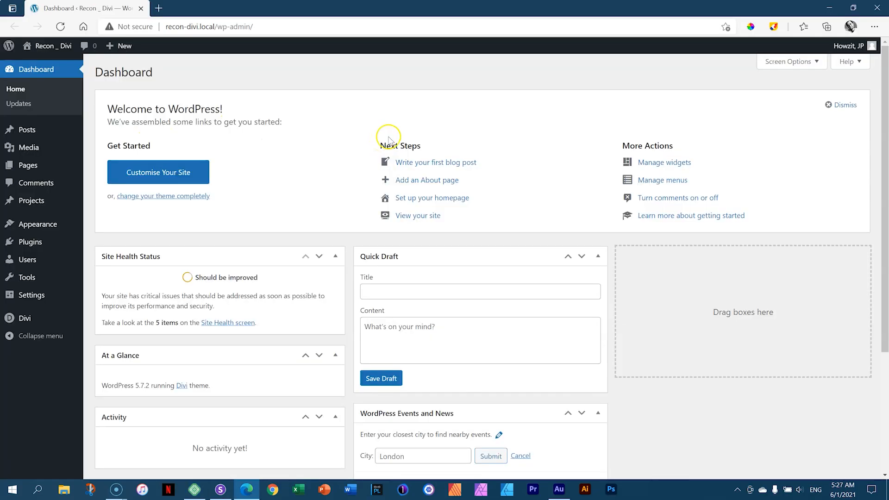
# Add a new WordPress page and enter "Recon" as its title
pyautogui.moveTo(18, 167)
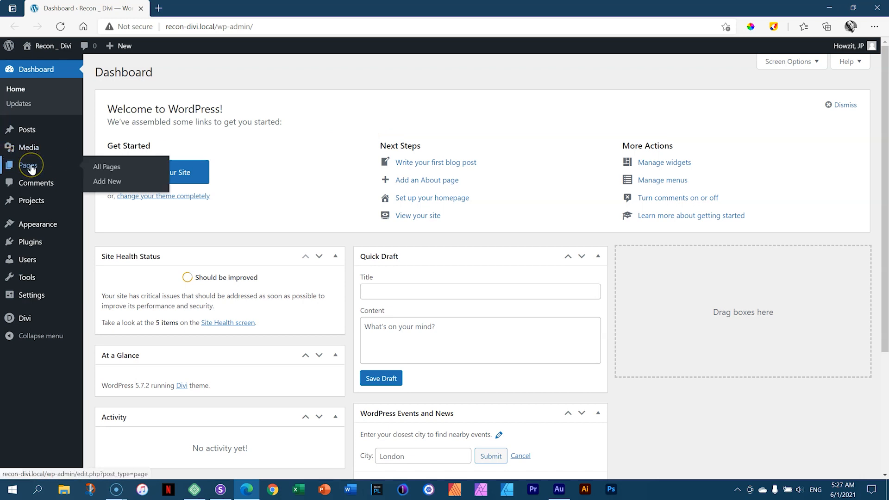
pyautogui.click(113, 182)
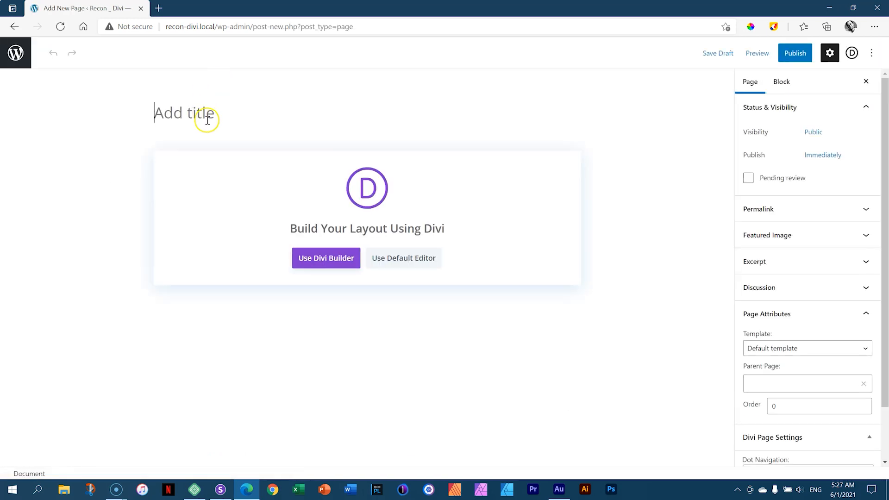
pyautogui.click(202, 113)
pyautogui.write('Recon')
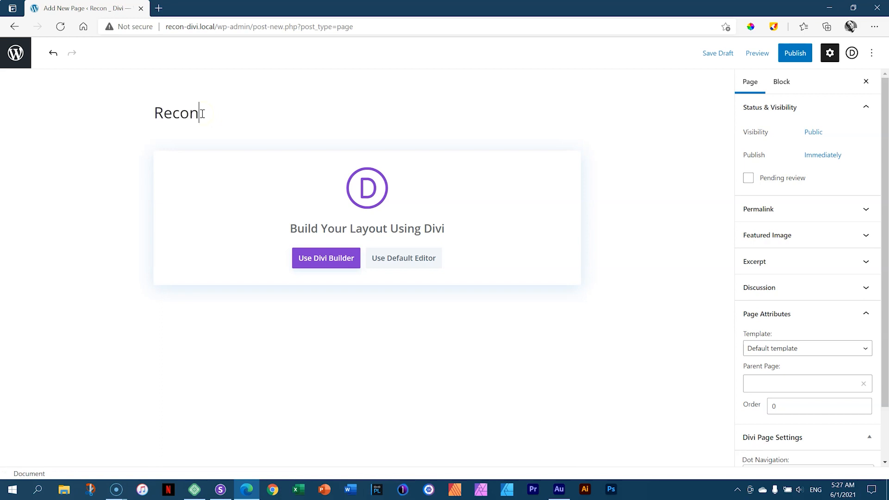
# Complete the page title as "Recon 01", publish the page and update it
pyautogui.write(' 01')
pyautogui.click(795, 54)
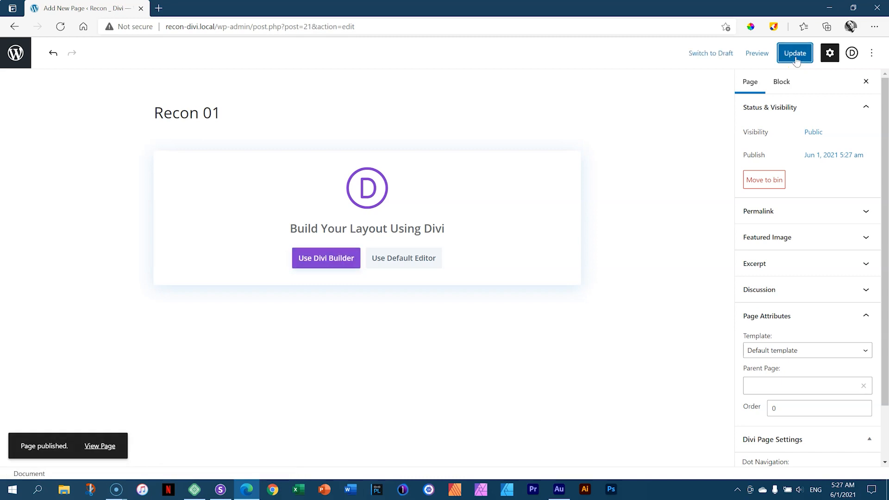
pyautogui.click(793, 60)
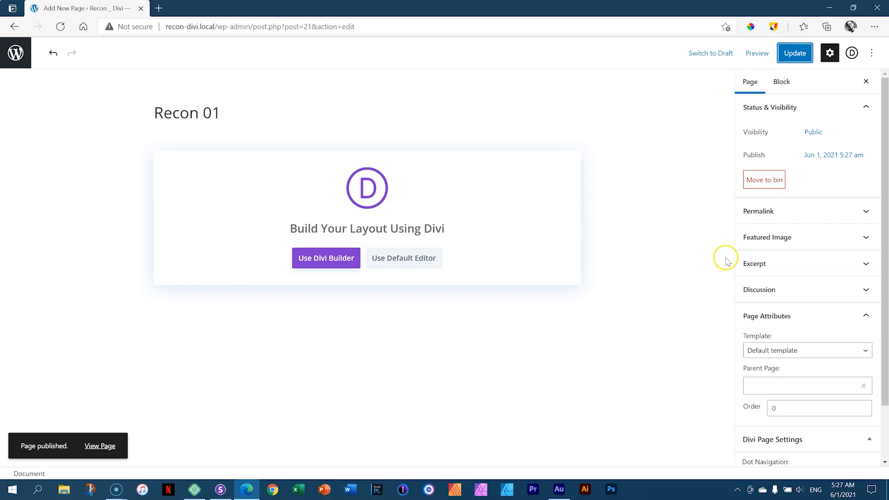
pyautogui.moveTo(888, 220); pyautogui.dragTo(887, 273)
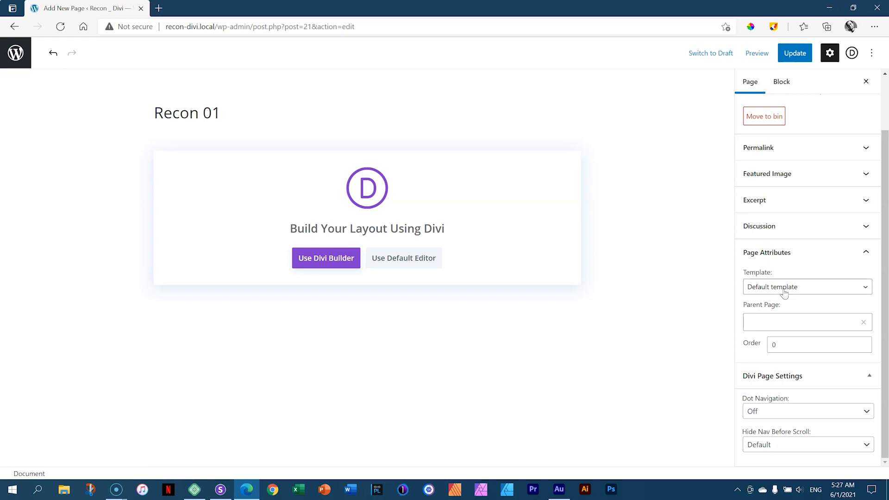
pyautogui.click(794, 54)
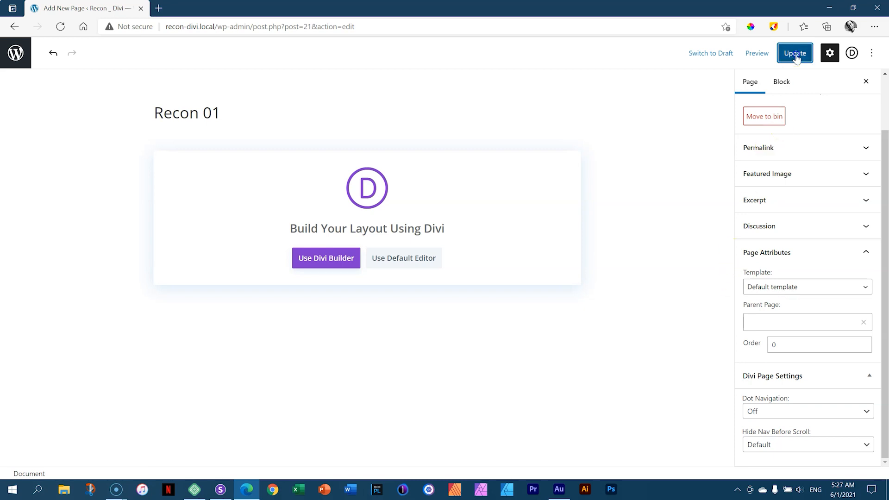
# Launch the Divi Builder for the Recon 01 page and start building from scratch
pyautogui.click(325, 259)
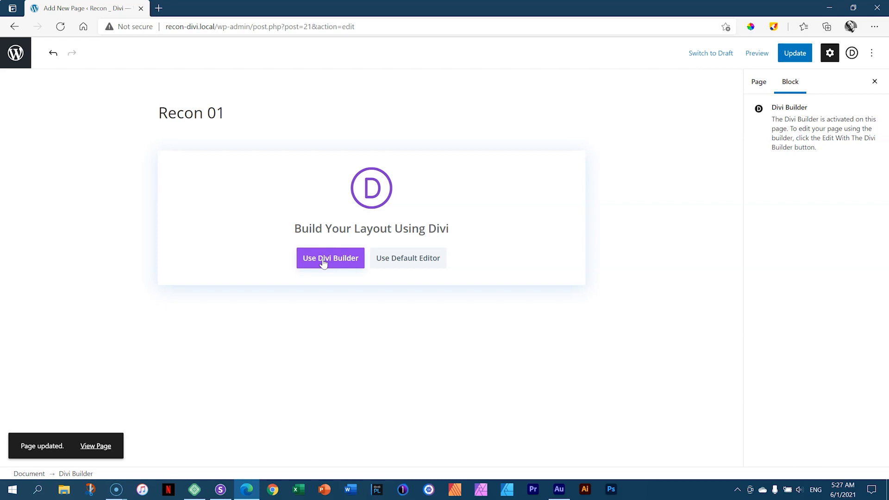
pyautogui.click(323, 262)
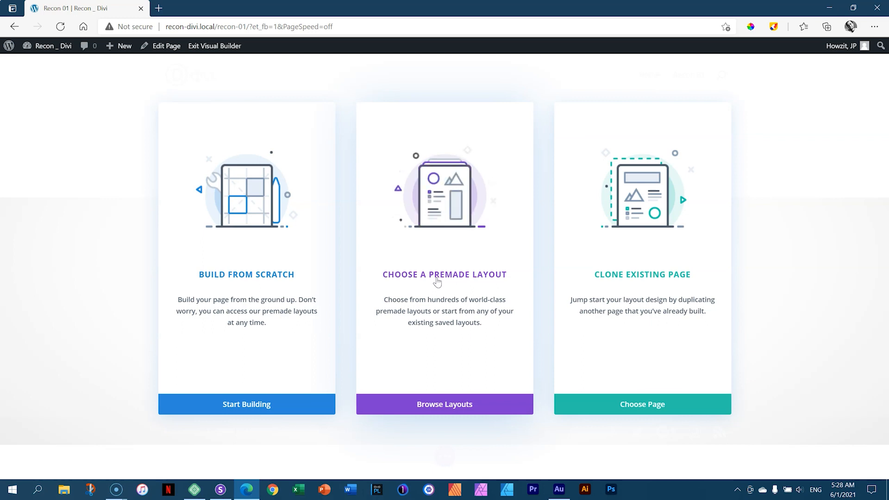
pyautogui.click(199, 286)
pyautogui.click(240, 402)
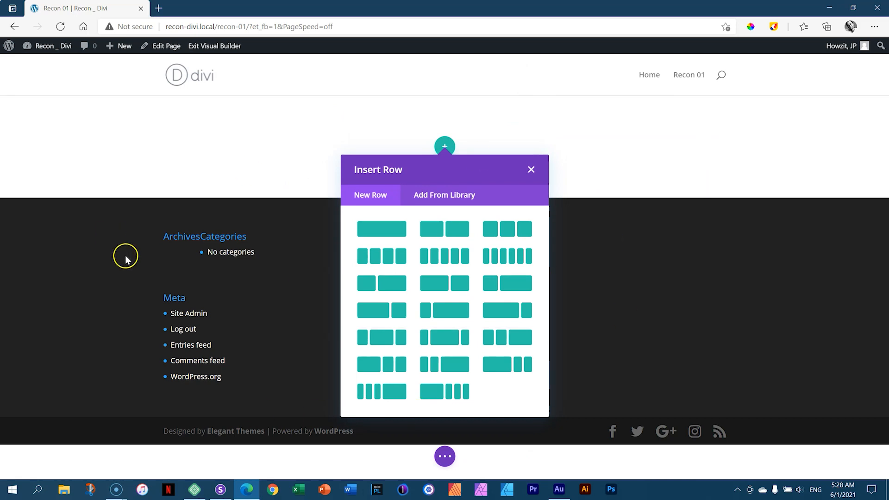
# Dismiss the row picker, save the page in the visual builder and return to the WordPress page editor
pyautogui.click(530, 170)
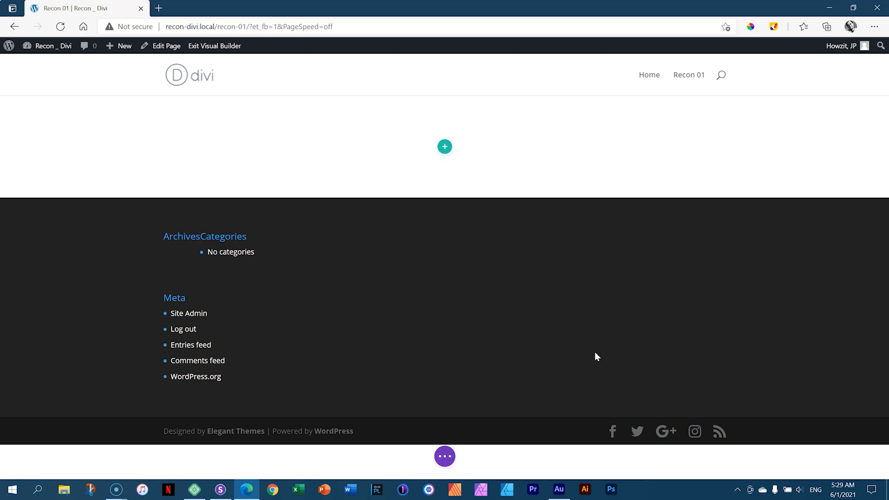
pyautogui.click(447, 457)
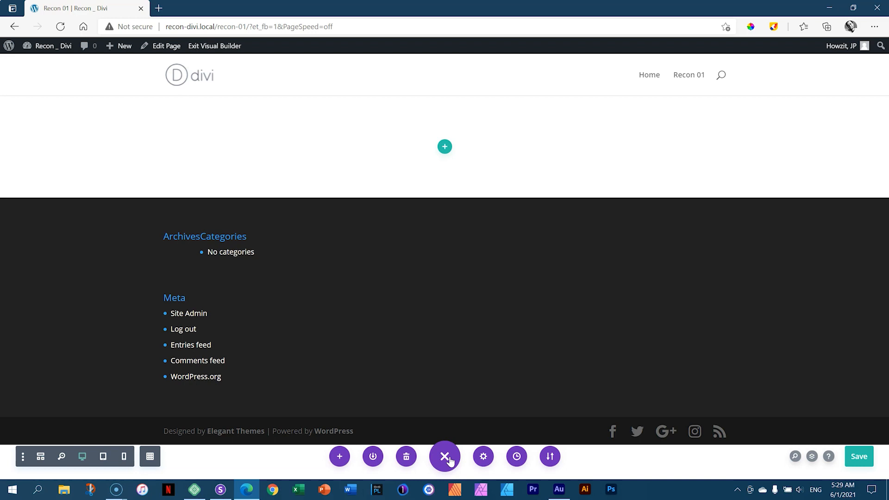
pyautogui.click(858, 463)
pyautogui.hotkey('ctrl', 's')
pyautogui.click(169, 48)
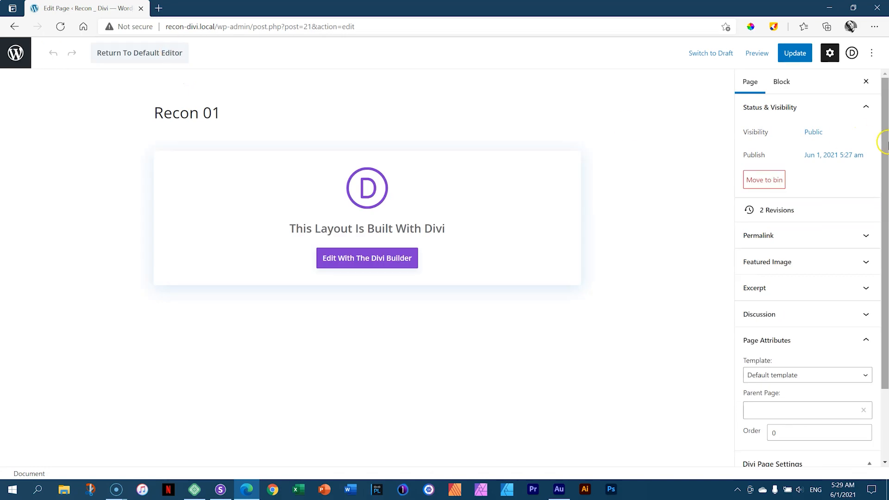
# Change the Recon 01 page template to Blank Page and update the page
pyautogui.moveTo(885, 145); pyautogui.dragTo(887, 226)
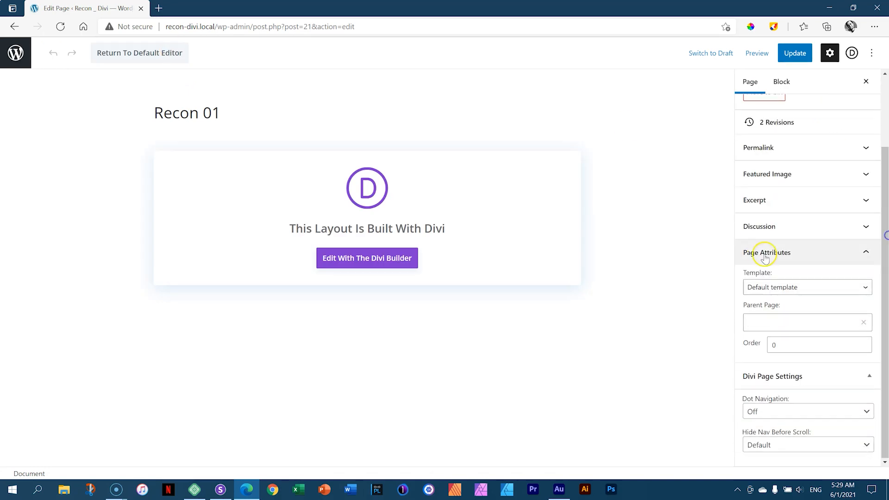
pyautogui.click(790, 289)
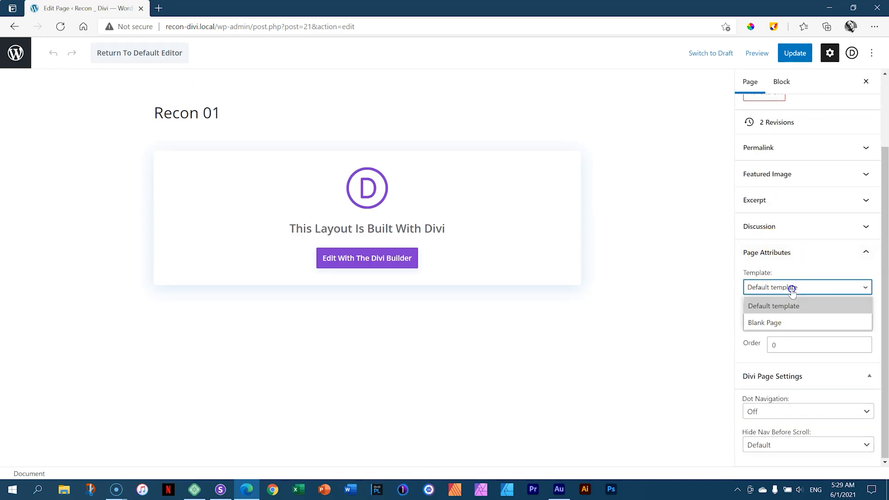
pyautogui.click(777, 325)
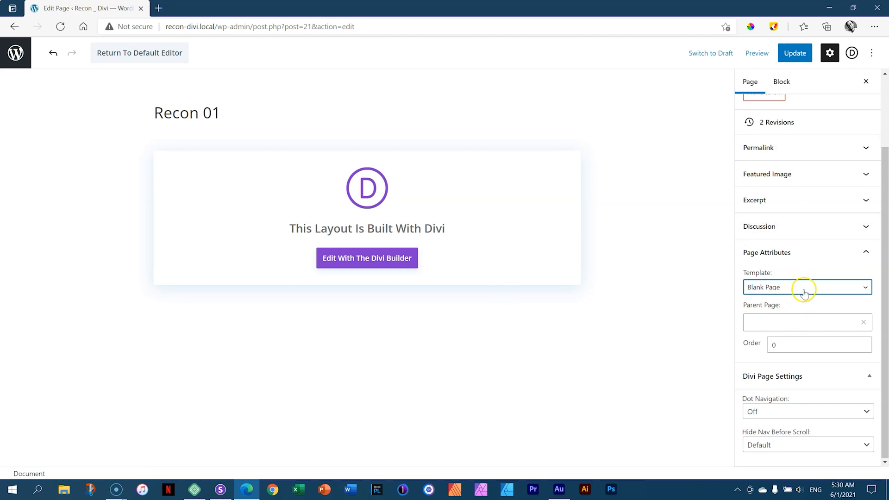
pyautogui.click(798, 59)
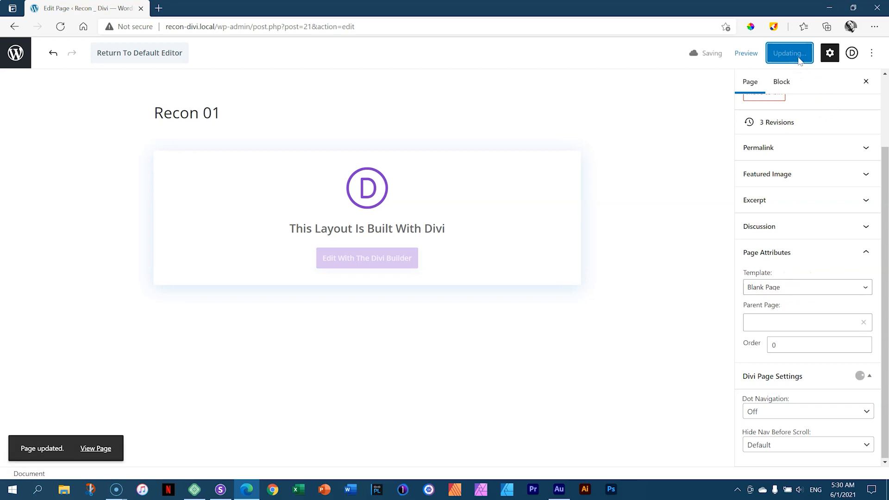
# Reopen the page in the Divi Builder, choose to build from scratch and insert a single-column row
pyautogui.click(350, 260)
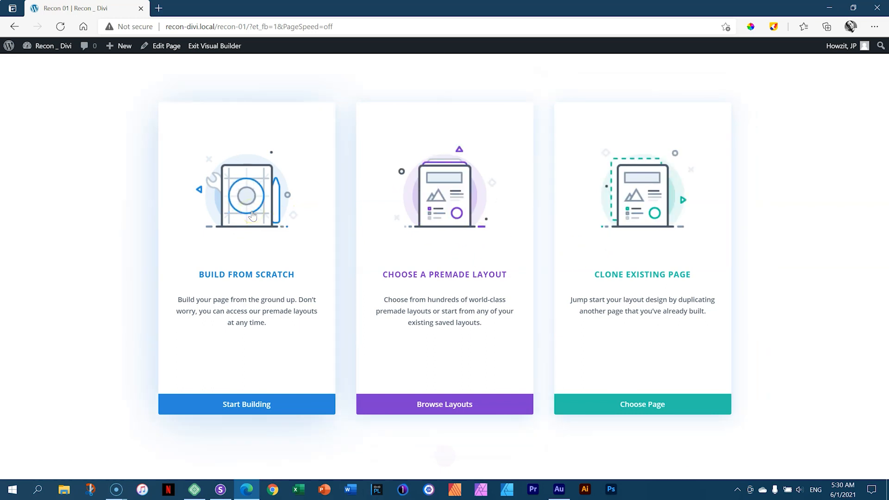
pyautogui.click(252, 215)
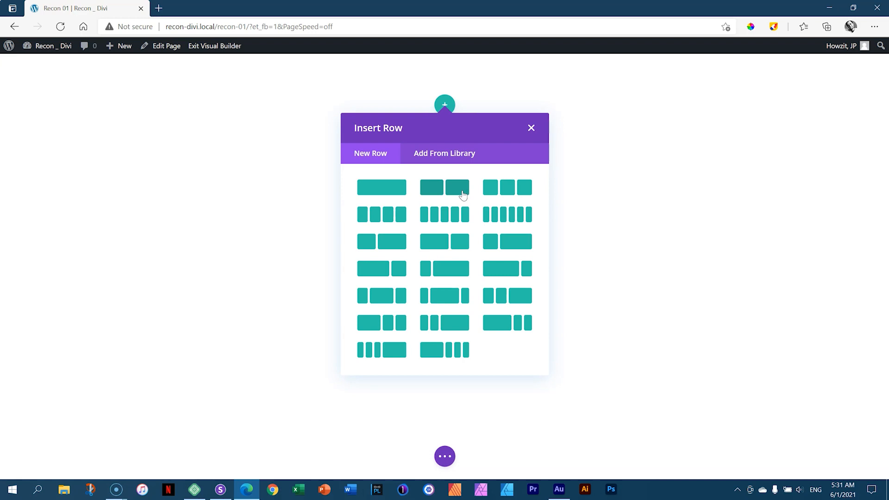
pyautogui.click(386, 194)
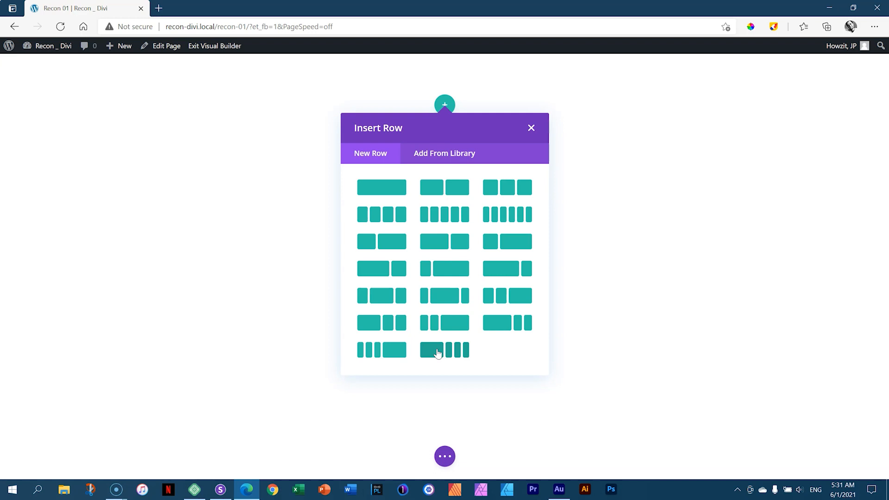
pyautogui.click(388, 191)
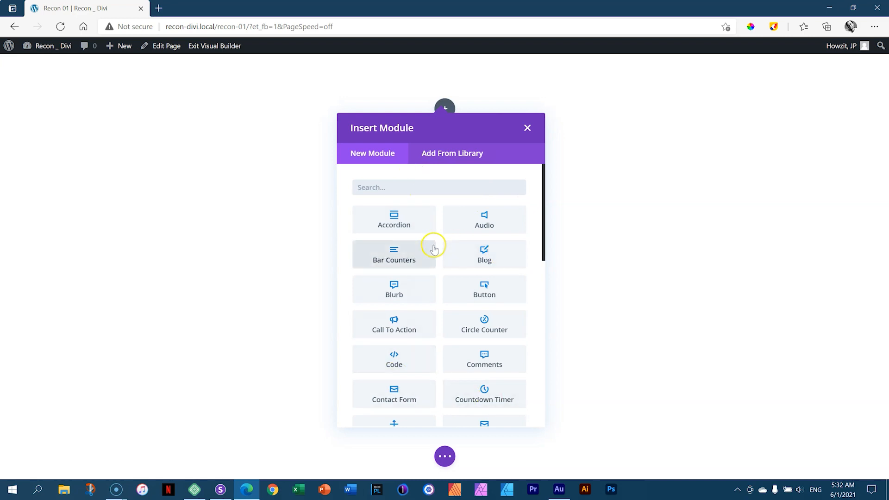
# Look through the available Divi modules and close the module list without inserting one
pyautogui.scroll(-3, 448, 252)
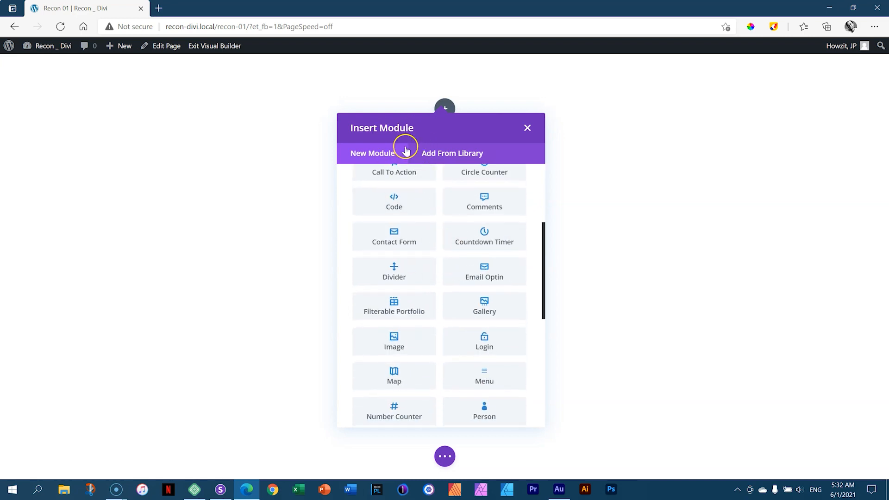
pyautogui.scroll(-2, 456, 264)
pyautogui.scroll(-4, 455, 264)
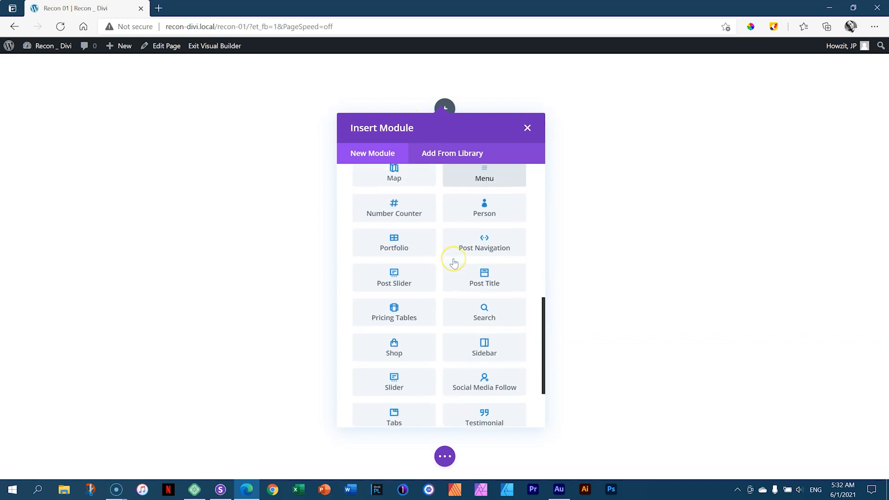
pyautogui.scroll(2, 454, 263)
pyautogui.scroll(6, 455, 263)
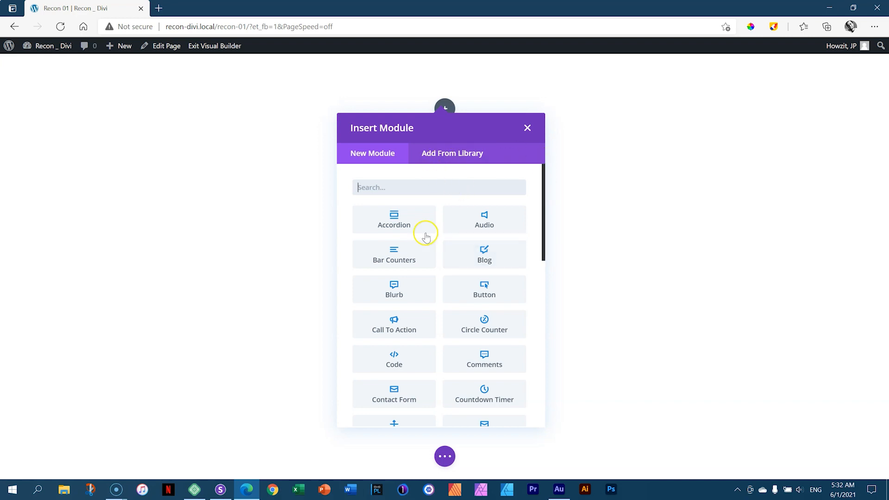
pyautogui.click(527, 129)
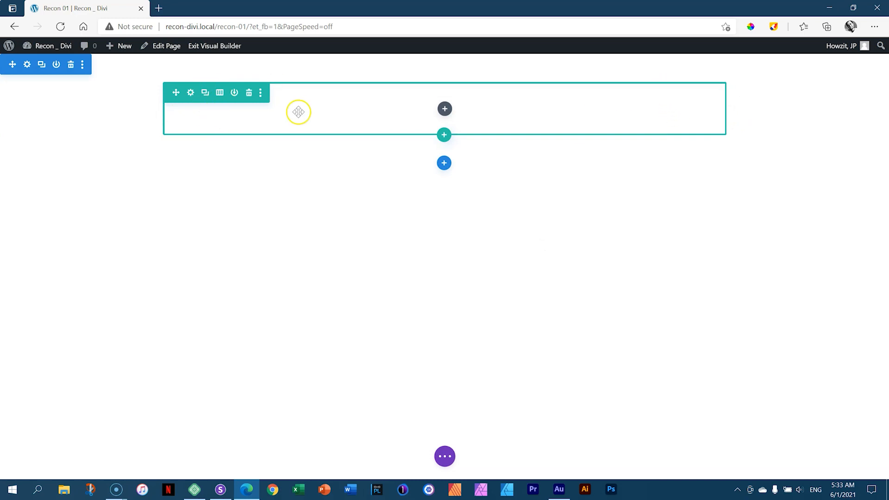
# Insert a Text module into the single-column row
pyautogui.click(192, 95)
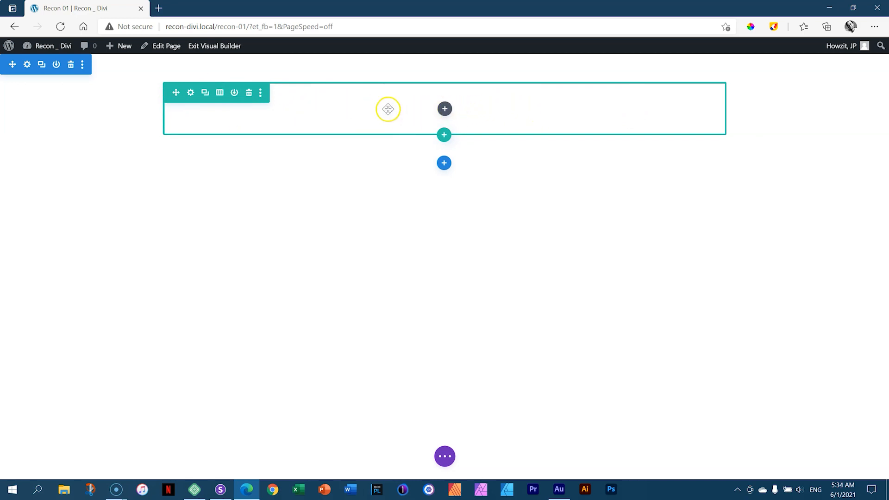
pyautogui.click(449, 111)
pyautogui.click(450, 113)
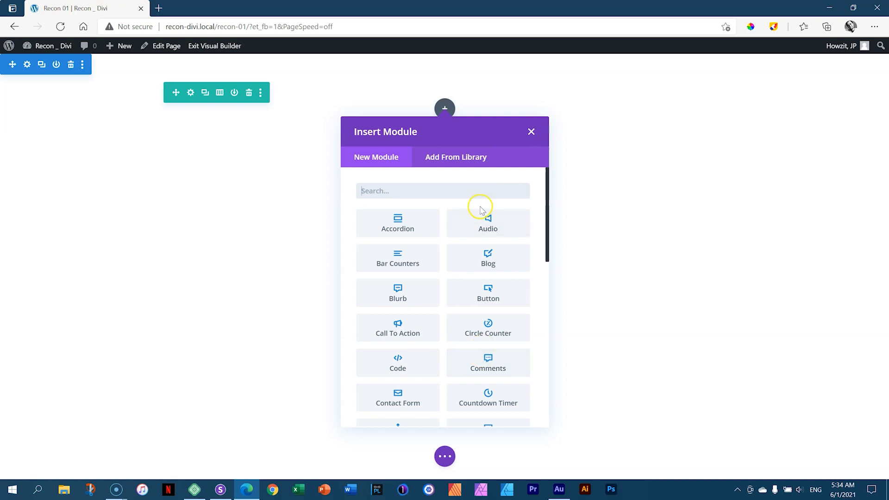
pyautogui.moveTo(547, 190); pyautogui.dragTo(533, 173)
pyautogui.click(402, 186)
pyautogui.moveTo(546, 192); pyautogui.dragTo(548, 234)
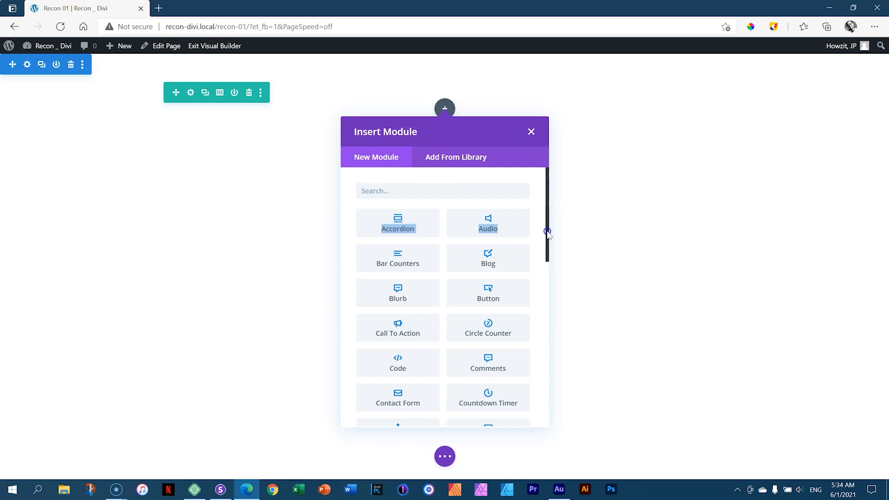
pyautogui.click(518, 194)
pyautogui.moveTo(548, 187); pyautogui.dragTo(538, 392)
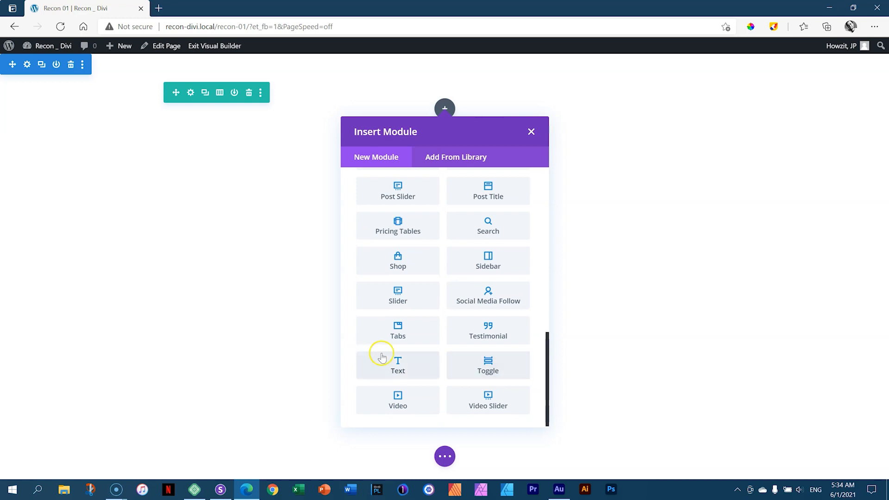
pyautogui.click(408, 368)
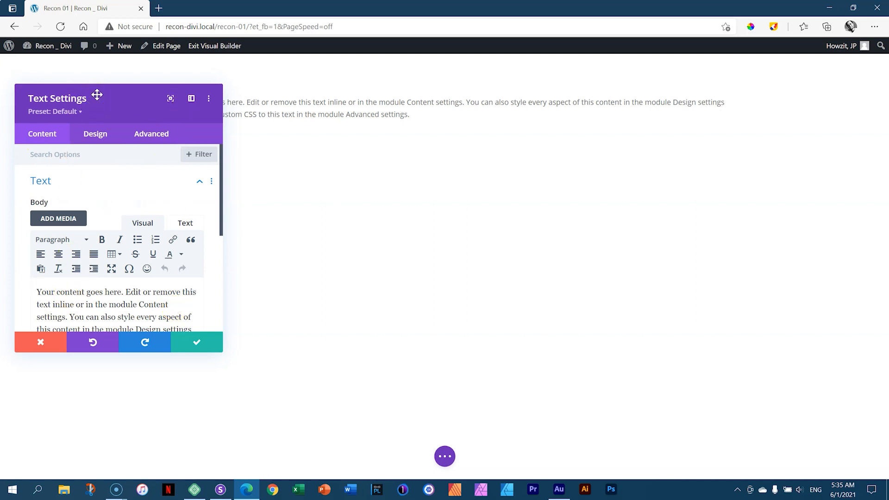
# Move the floating Text Settings window to the other side of the page and back
pyautogui.moveTo(103, 93); pyautogui.dragTo(645, 134)
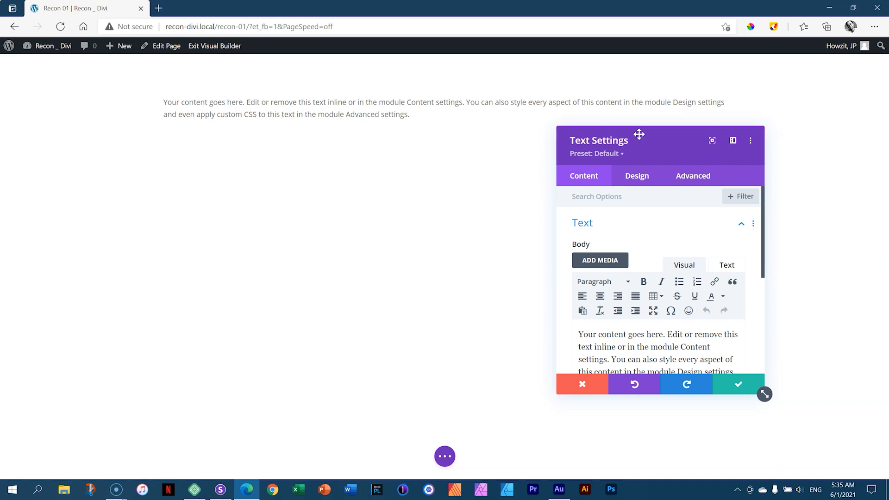
pyautogui.moveTo(639, 134); pyautogui.dragTo(117, 87)
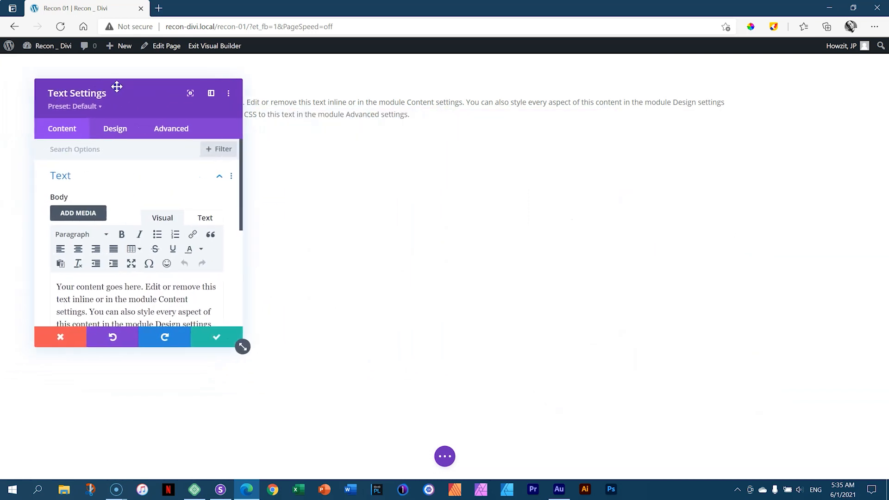
pyautogui.click(146, 88)
pyautogui.click(148, 85)
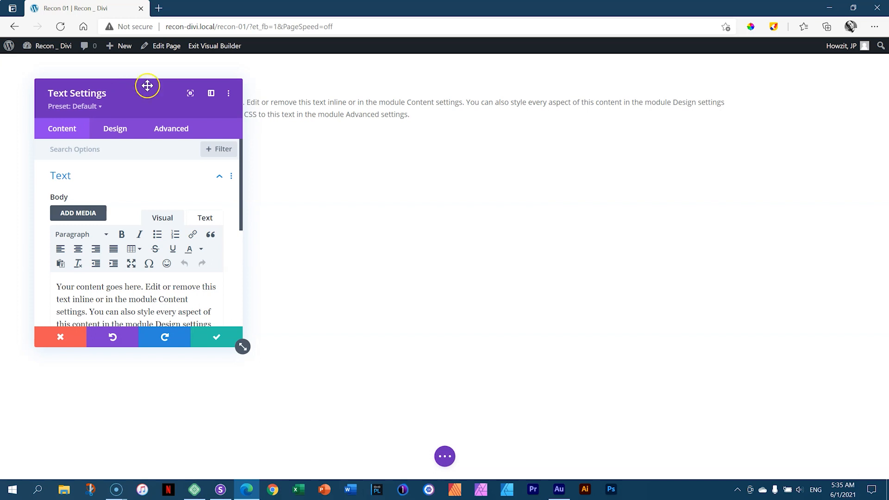
# Dock the Text Settings window beside the page, undock it again and reposition it as a floating window
pyautogui.click(211, 94)
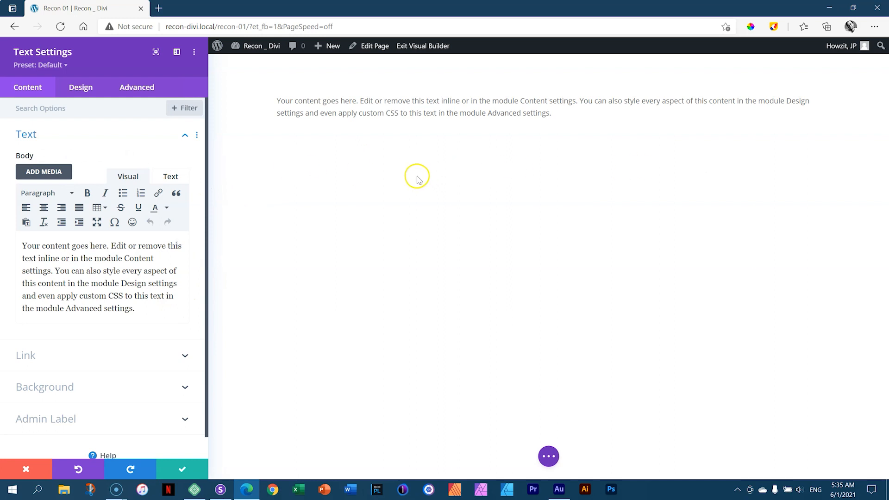
pyautogui.click(177, 54)
pyautogui.moveTo(109, 89); pyautogui.dragTo(127, 78)
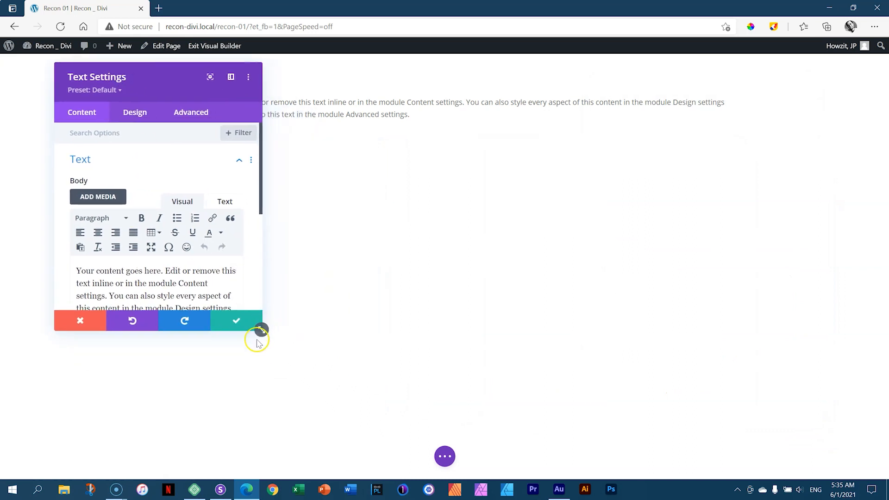
# Make the floating Text Settings window taller and dock it along the right edge of the page
pyautogui.moveTo(260, 330); pyautogui.dragTo(242, 413)
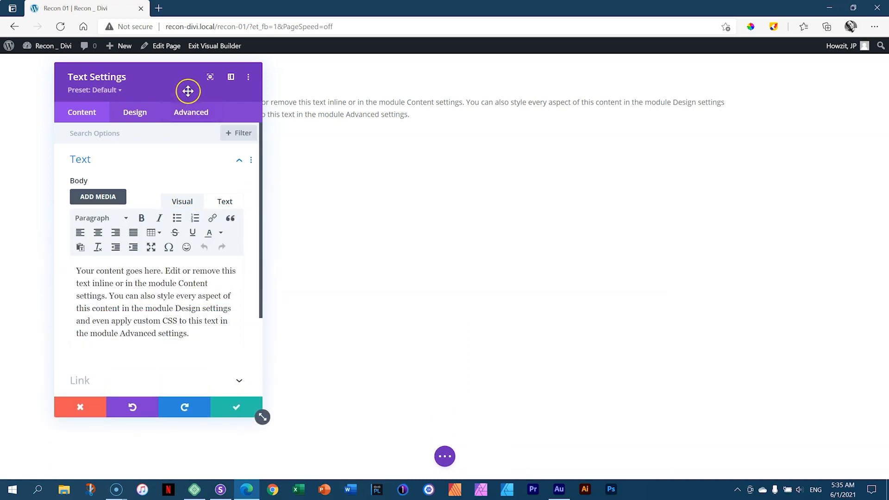
pyautogui.moveTo(160, 81); pyautogui.dragTo(185, 85)
pyautogui.moveTo(732, 107); pyautogui.dragTo(878, 89)
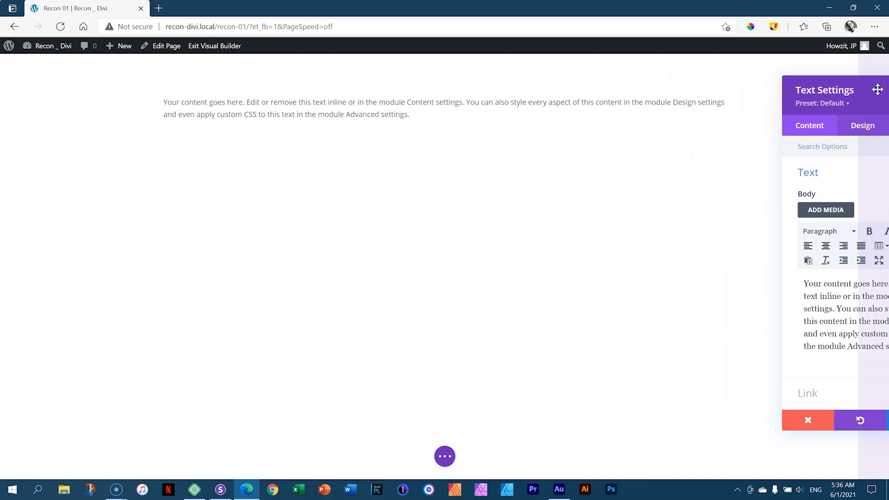
pyautogui.moveTo(878, 90); pyautogui.dragTo(879, 91)
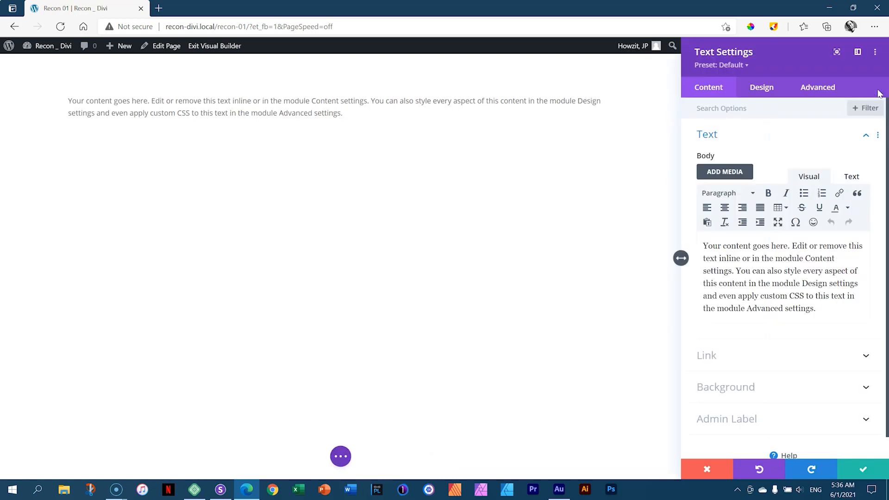
# Dock the Text Settings window along the left edge of the page, expand it and restore it to its floating size
pyautogui.click(858, 54)
pyautogui.moveTo(865, 81); pyautogui.dragTo(6, 92)
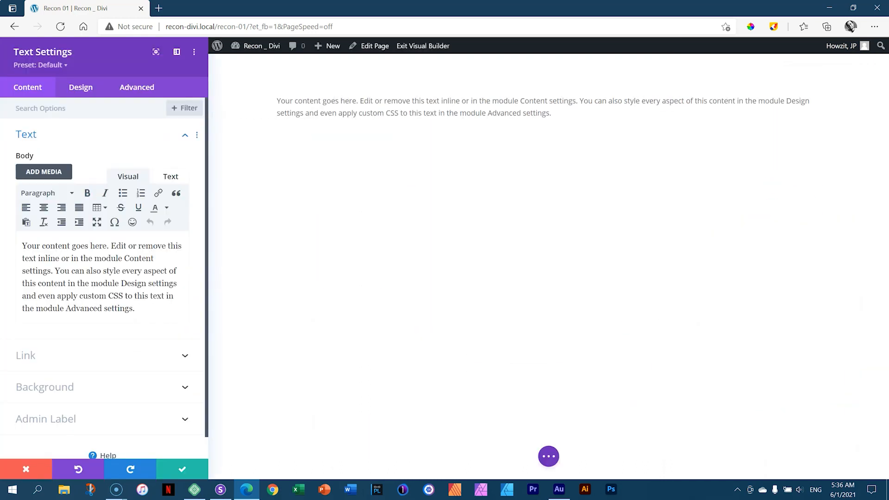
pyautogui.click(156, 52)
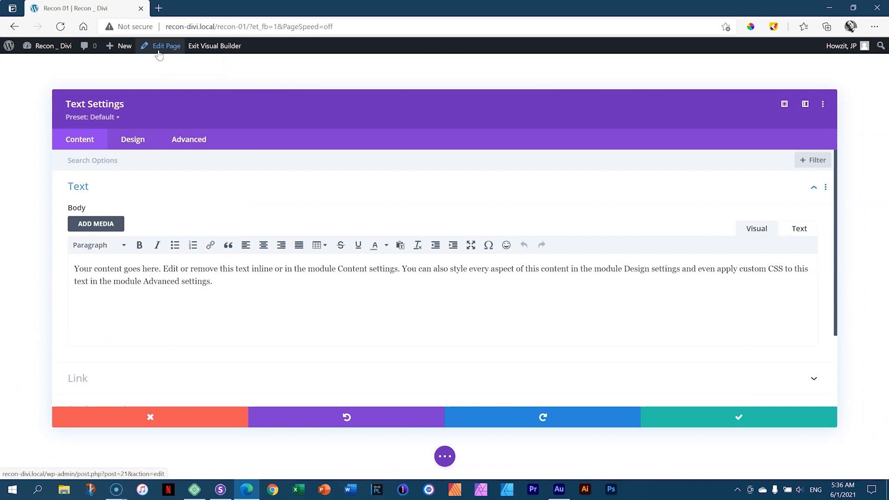
pyautogui.click(785, 103)
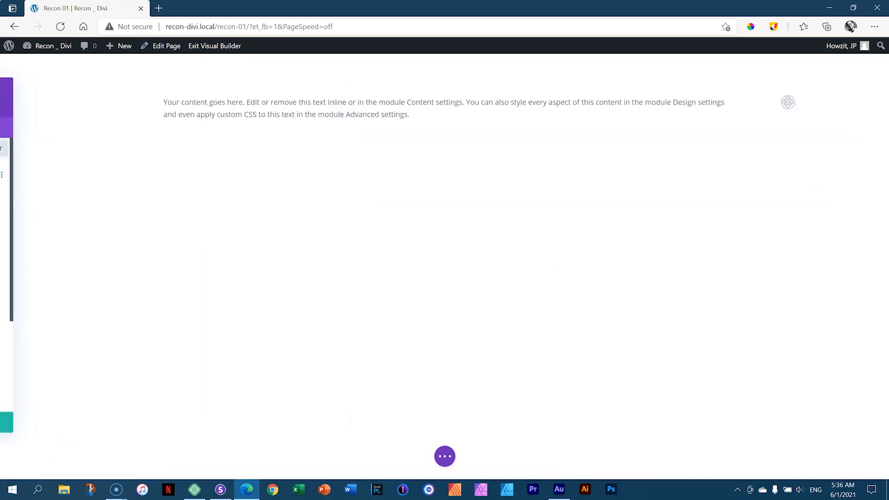
# Dock the floating Text Settings window along the left edge of the page and save the module settings
pyautogui.moveTo(6, 107); pyautogui.dragTo(373, 112)
pyautogui.moveTo(279, 105); pyautogui.dragTo(0, 81)
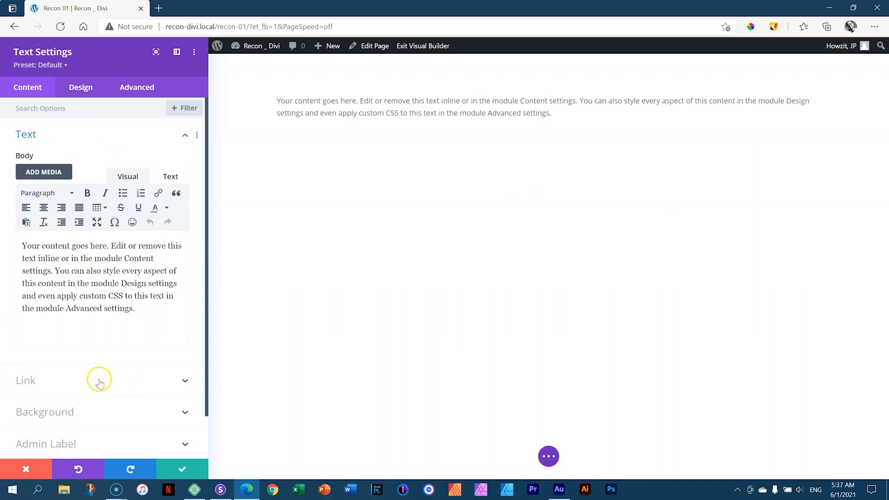
pyautogui.click(185, 472)
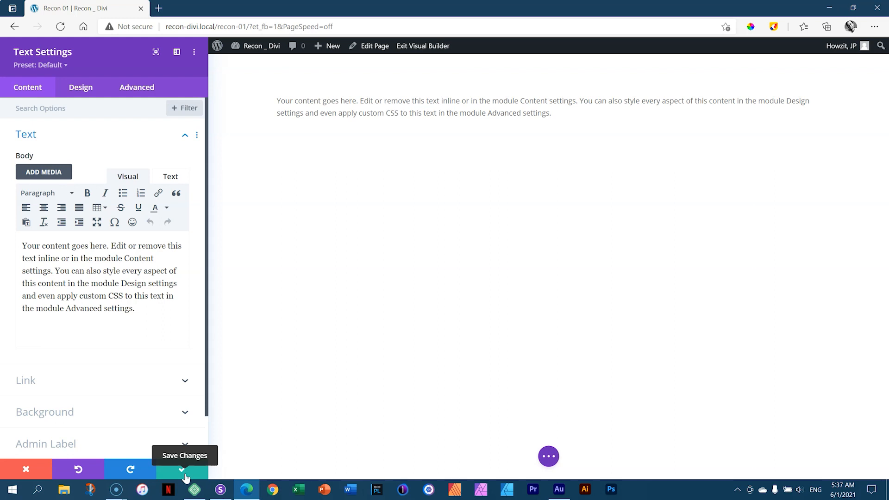
pyautogui.click(184, 472)
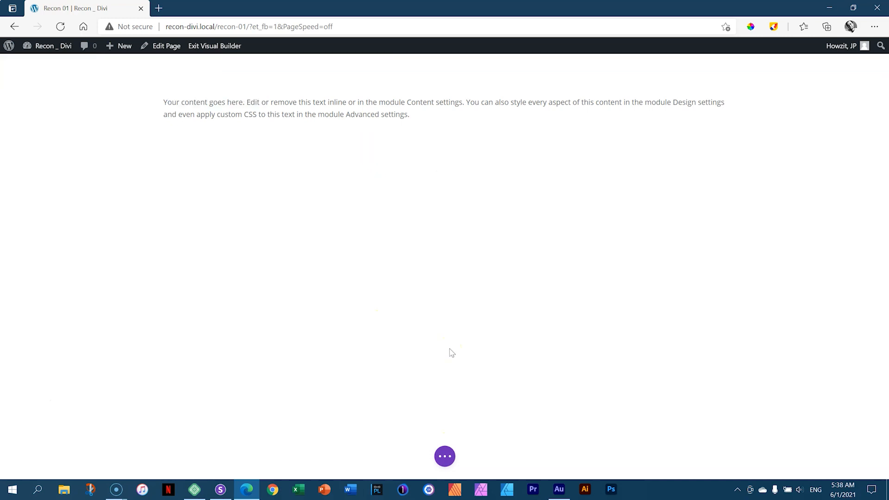
# Inspect the page structure in wireframe view by collapsing and expanding the row and section, and return to the desktop view
pyautogui.click(445, 458)
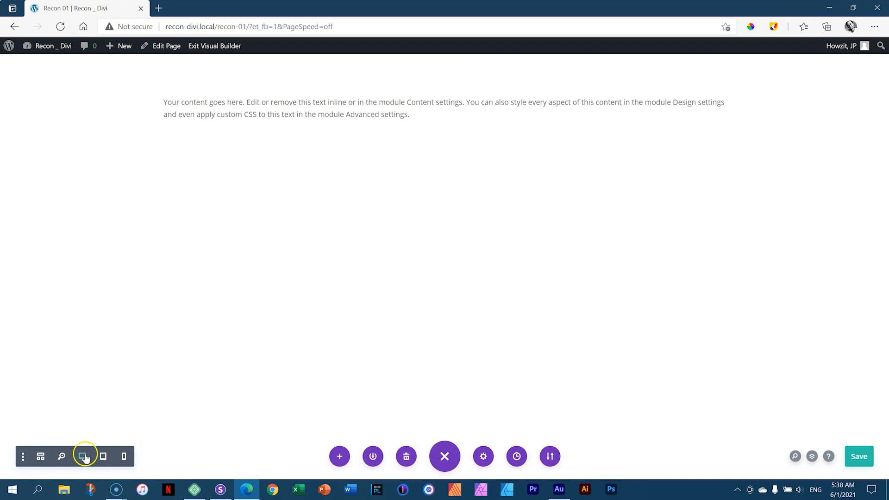
pyautogui.click(40, 456)
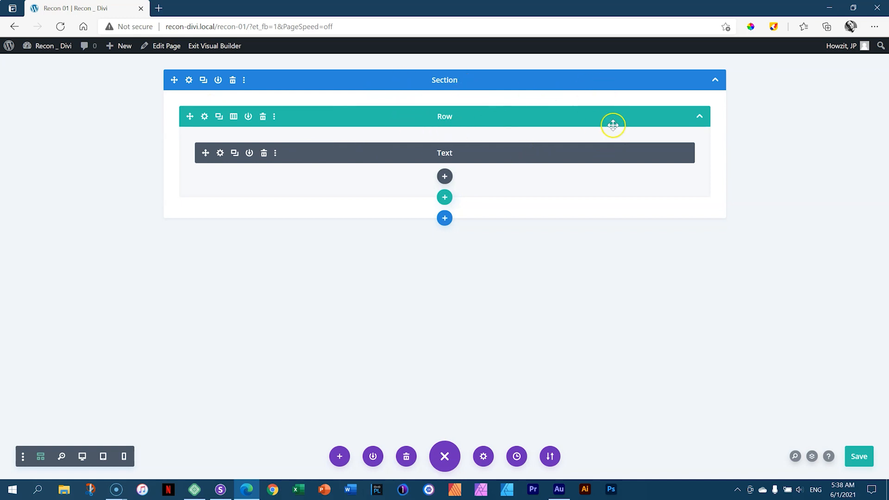
pyautogui.click(701, 117)
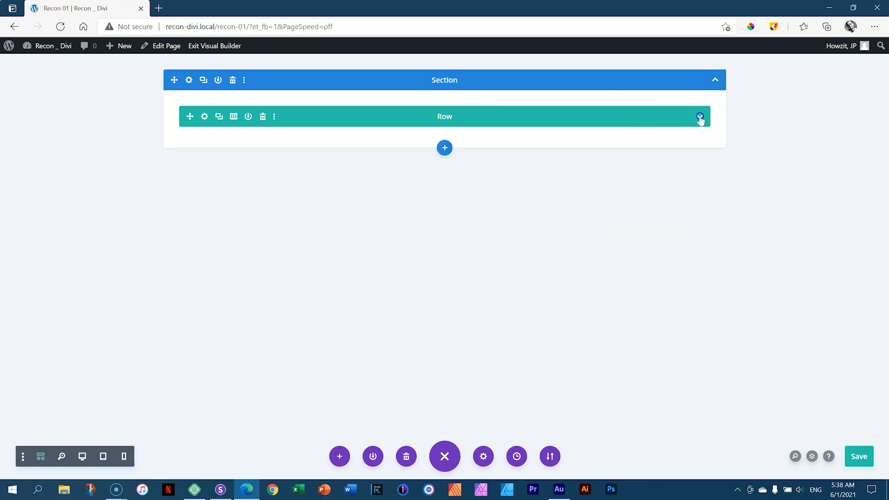
pyautogui.click(700, 116)
pyautogui.click(714, 80)
pyautogui.click(715, 79)
pyautogui.click(699, 117)
pyautogui.click(699, 118)
pyautogui.click(717, 80)
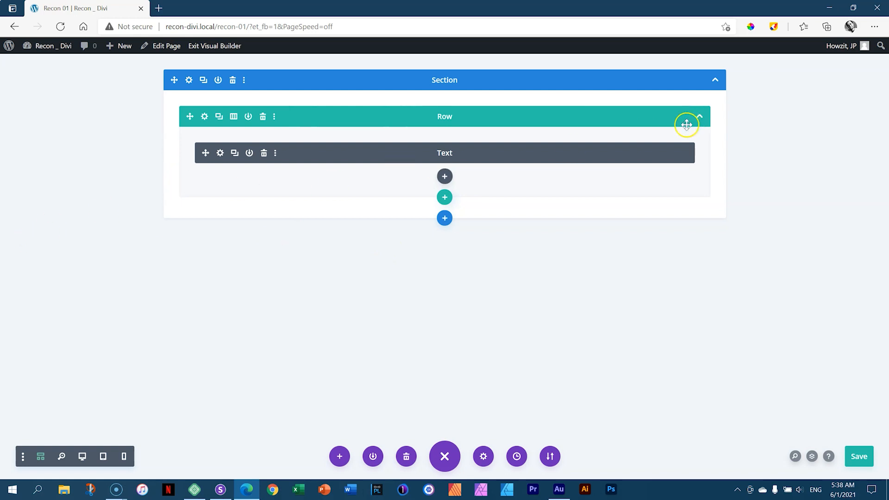
pyautogui.click(40, 457)
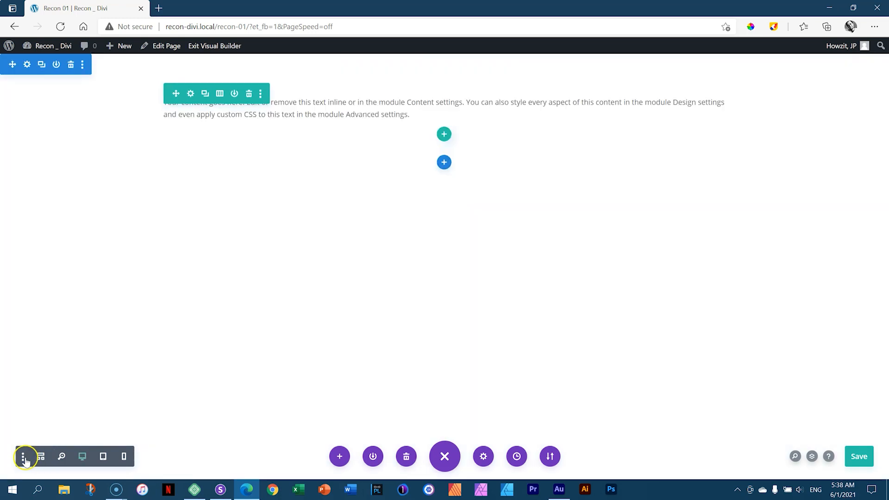
# Add the grid mode control to the builder settings toolbar and turn grid mode on and off for the page
pyautogui.click(24, 459)
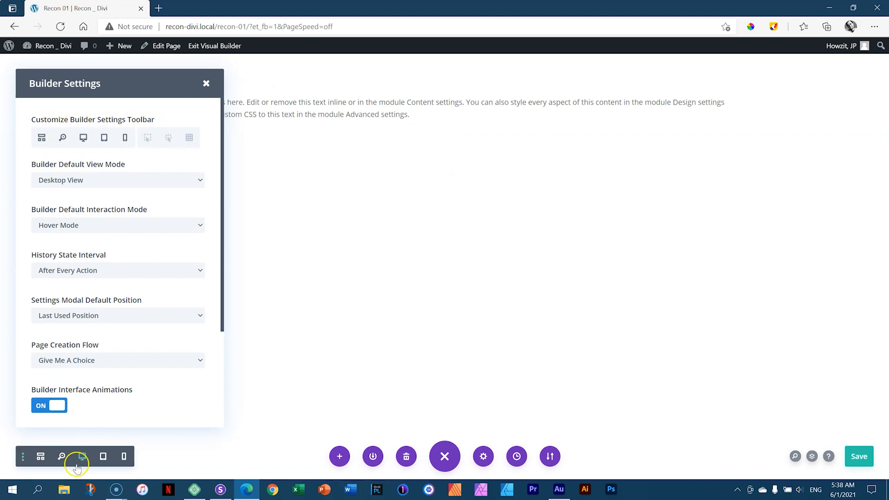
pyautogui.click(190, 139)
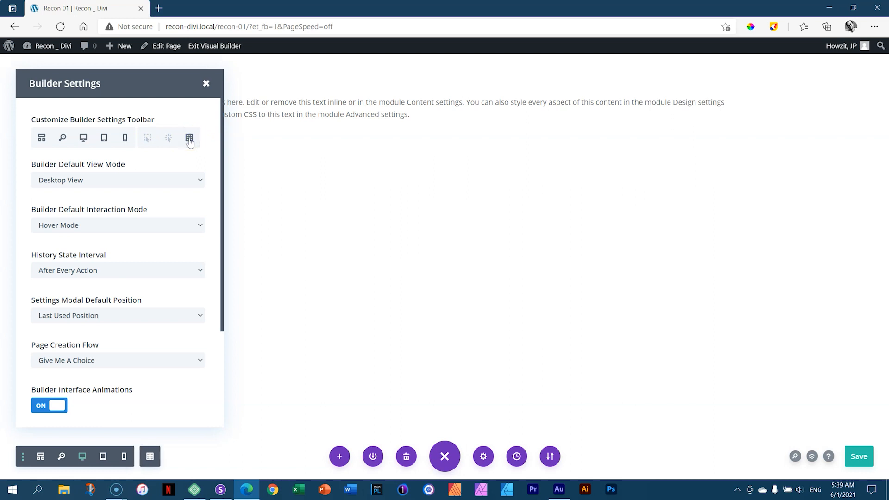
pyautogui.click(206, 83)
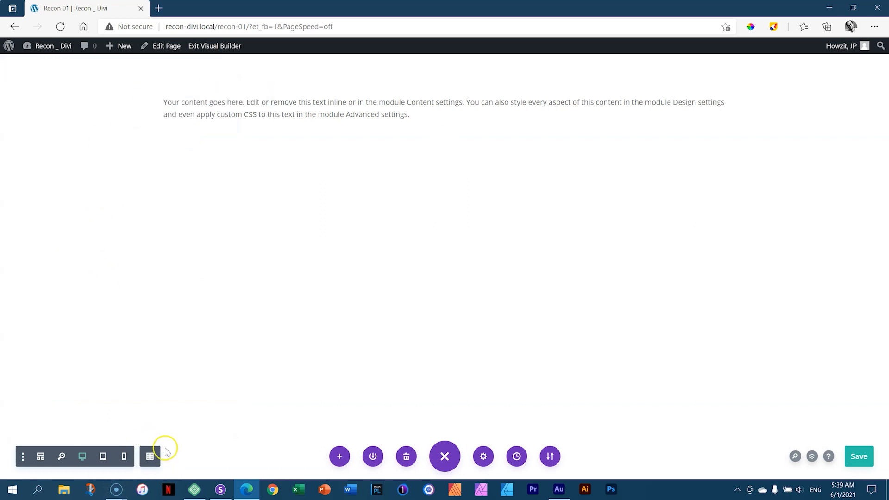
pyautogui.click(150, 457)
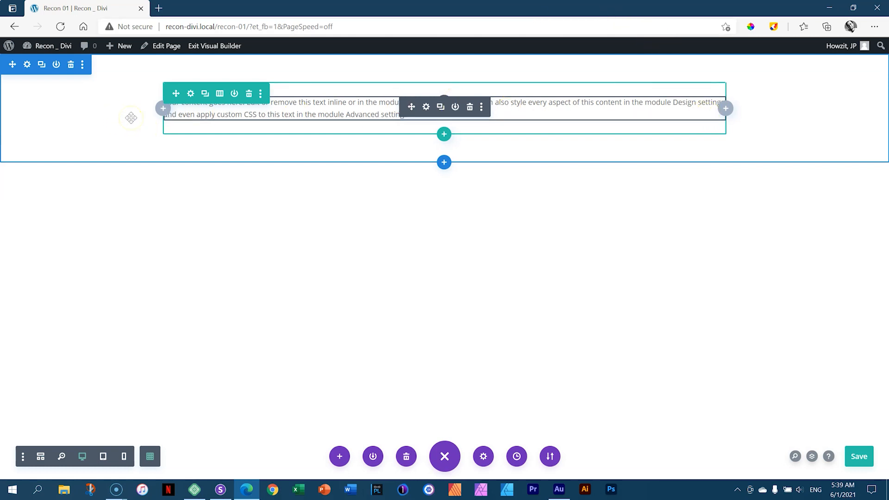
pyautogui.click(151, 456)
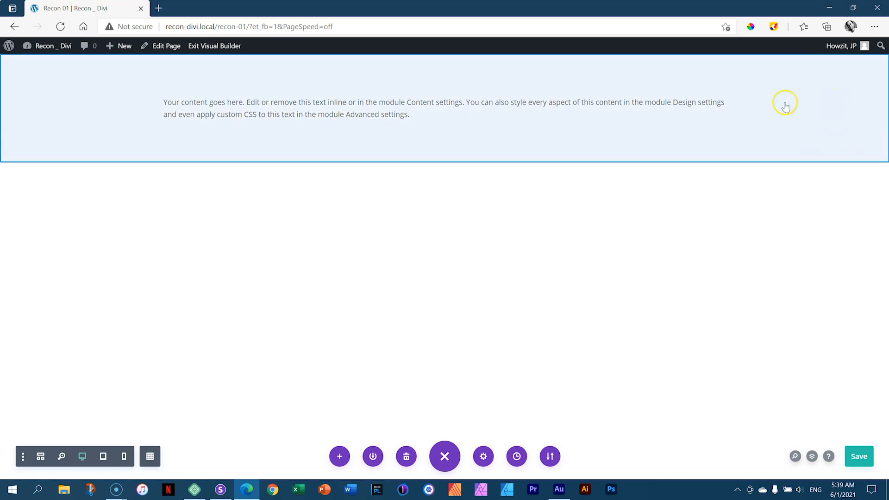
# Multi-select the section, row and text module, view their shared element settings, and clear the selection
pyautogui.keyDown('ctrl'); pyautogui.click(834, 106); pyautogui.keyUp('ctrl')
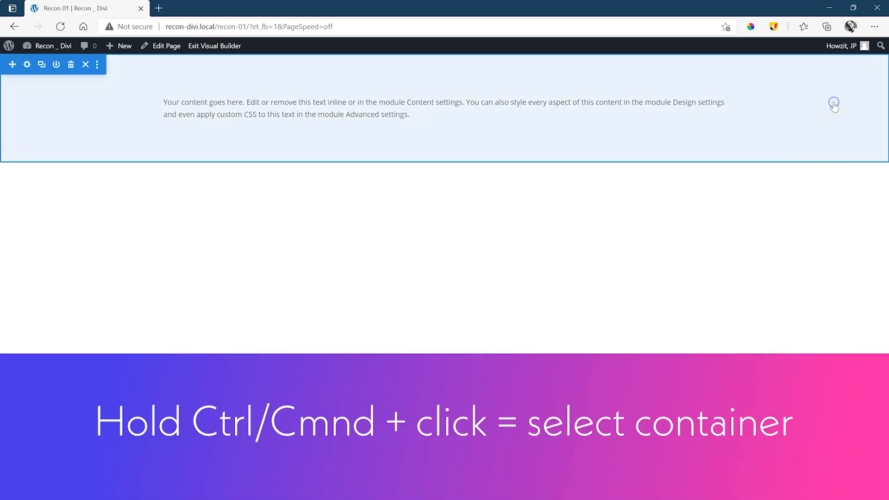
pyautogui.keyDown('ctrl'); pyautogui.click(834, 103); pyautogui.keyUp('ctrl')
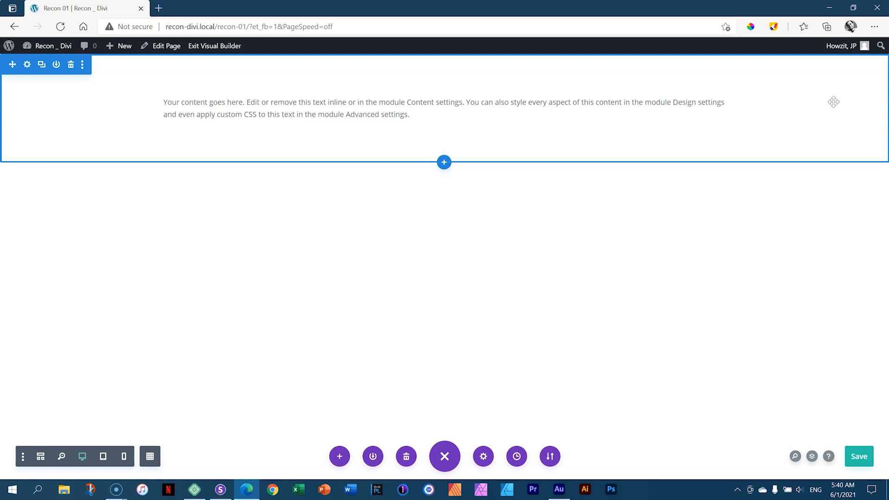
pyautogui.keyDown('ctrl'); pyautogui.click(833, 102); pyautogui.keyUp('ctrl')
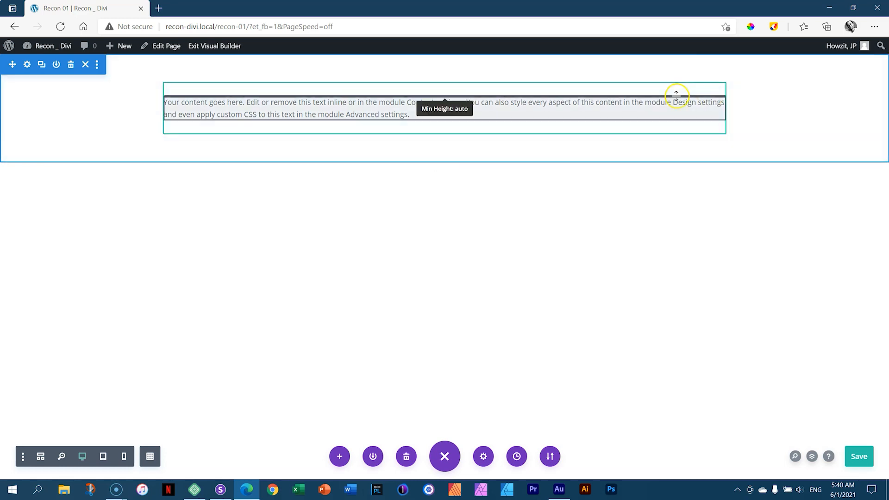
pyautogui.keyDown('ctrl'); pyautogui.click(682, 90); pyautogui.keyUp('ctrl')
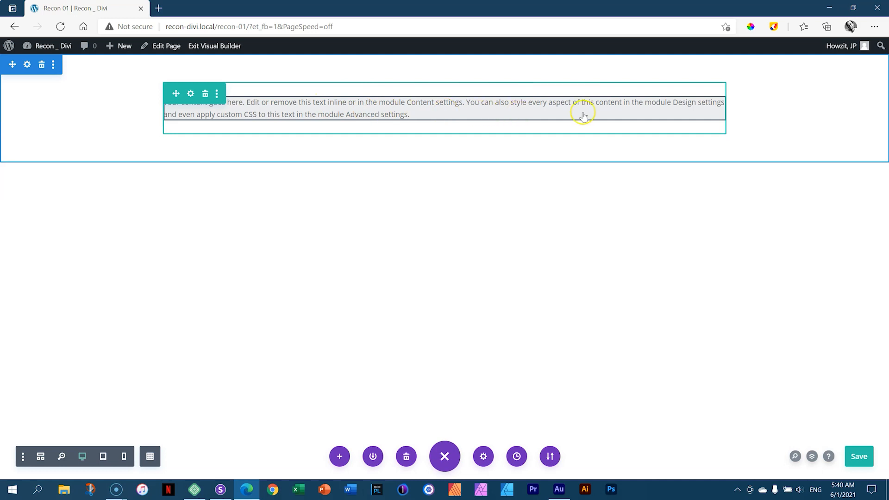
pyautogui.keyDown('ctrl'); pyautogui.click(629, 114); pyautogui.keyUp('ctrl')
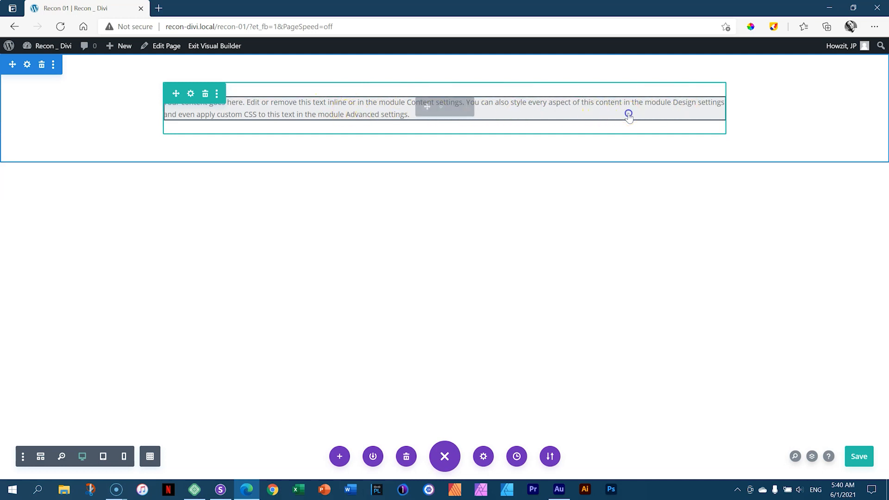
pyautogui.click(441, 106)
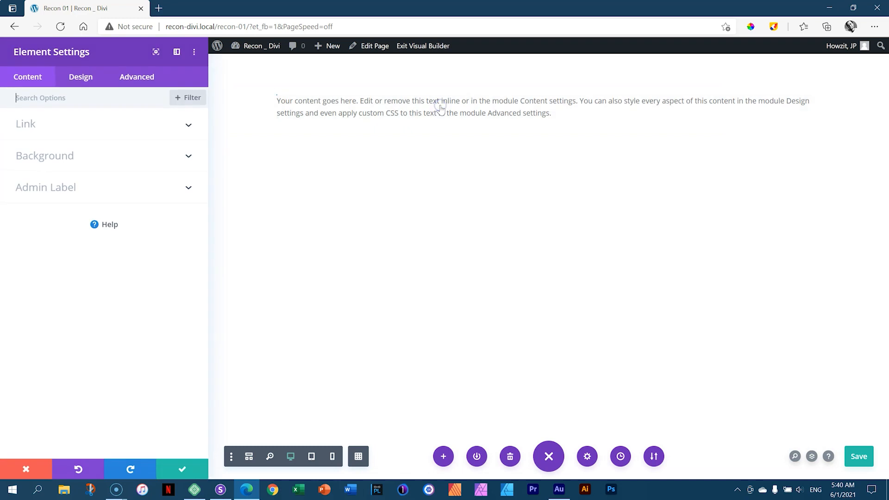
pyautogui.click(191, 470)
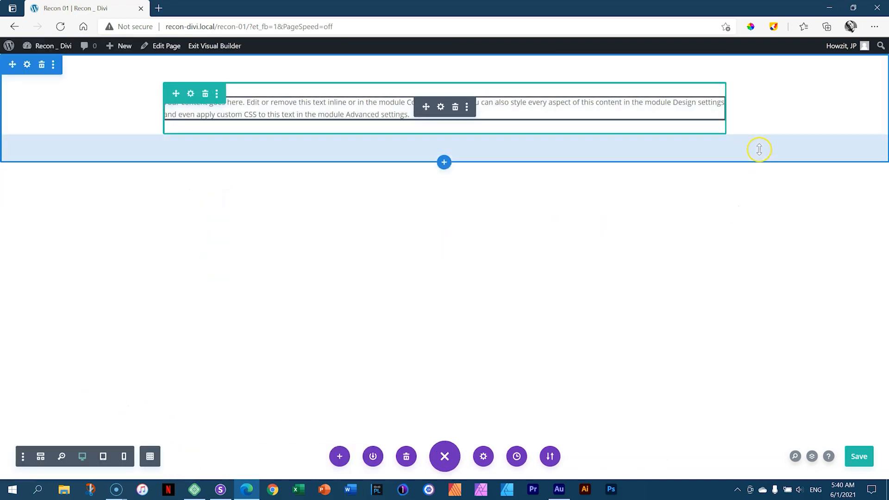
pyautogui.click(766, 189)
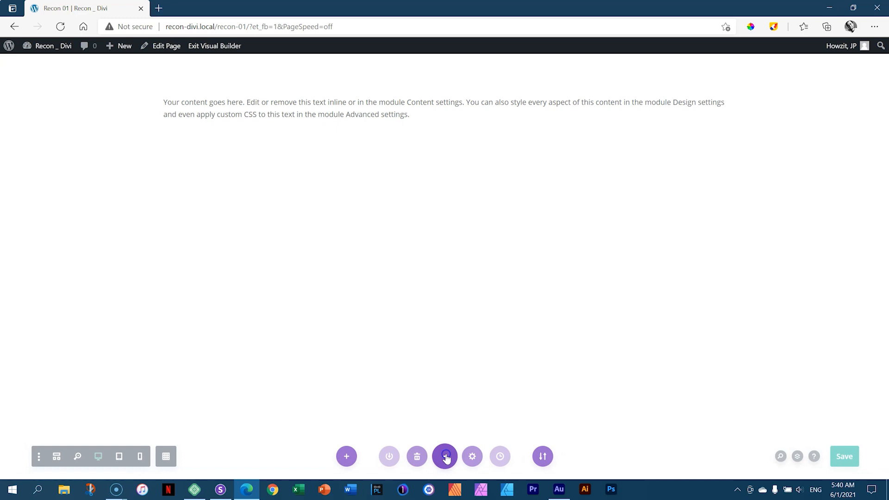
# Collapse the builder's page settings bar, briefly reopening it before hiding it again
pyautogui.click(445, 456)
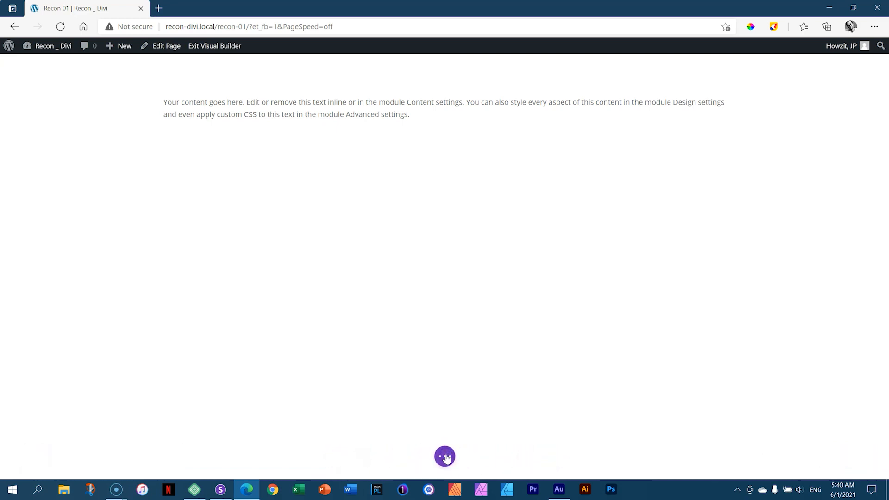
pyautogui.click(445, 457)
pyautogui.click(445, 457)
# Replace the text module's placeholder body with "Lorem Ipsum" and format it as Heading 3
pyautogui.moveTo(392, 109)
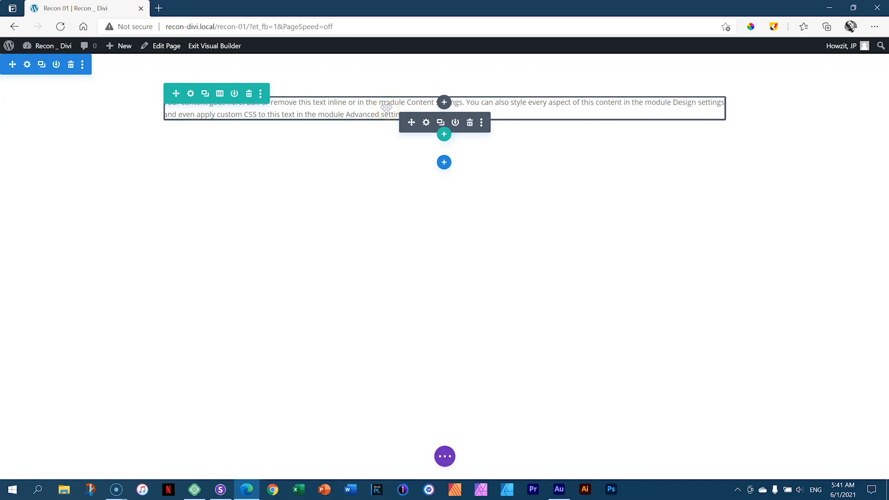
pyautogui.click(426, 123)
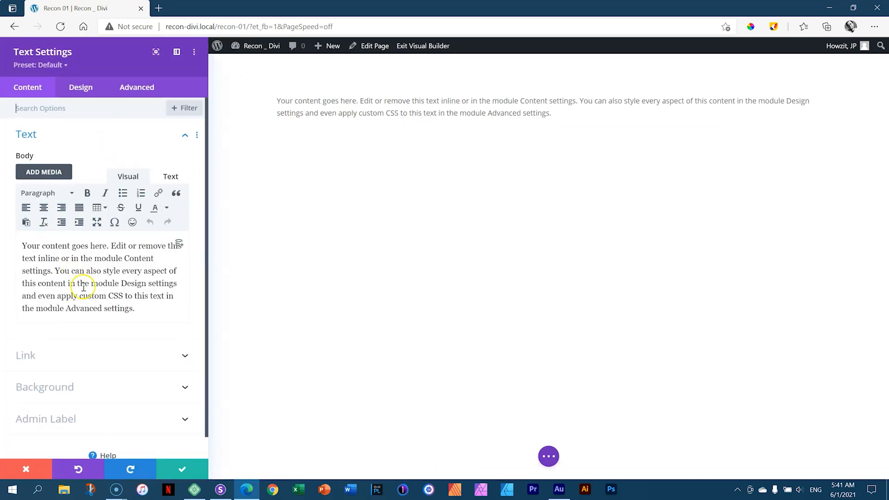
pyautogui.click(482, 114)
pyautogui.moveTo(139, 309); pyautogui.dragTo(17, 247)
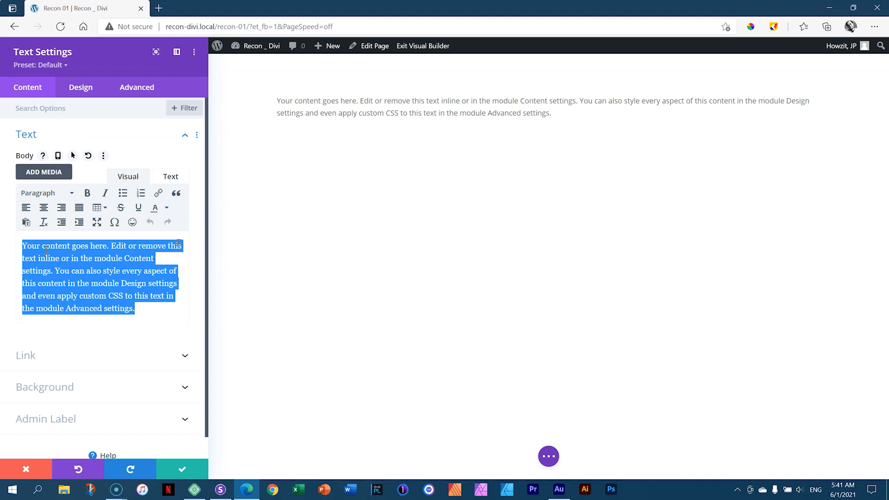
pyautogui.write('Lorem Ipsum')
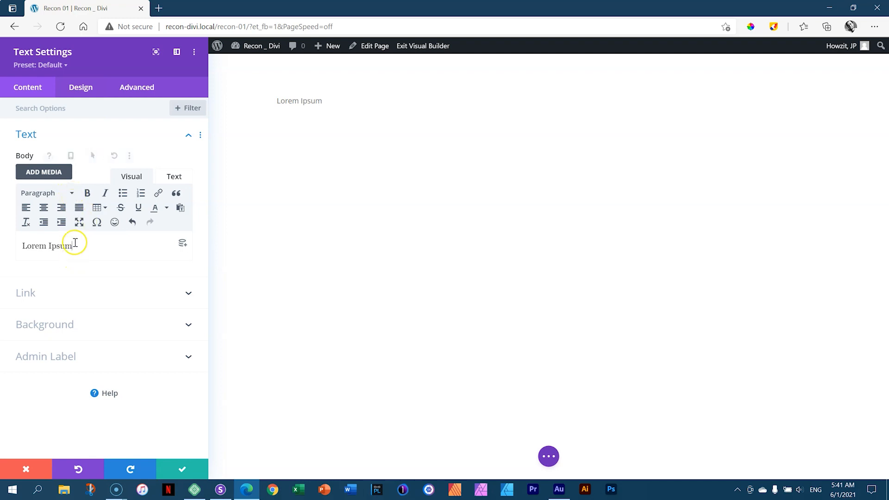
pyautogui.click(72, 193)
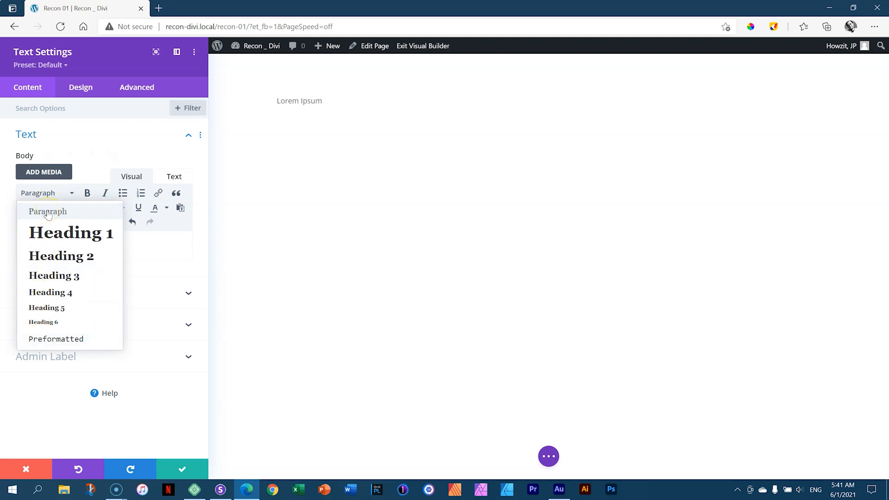
pyautogui.click(57, 277)
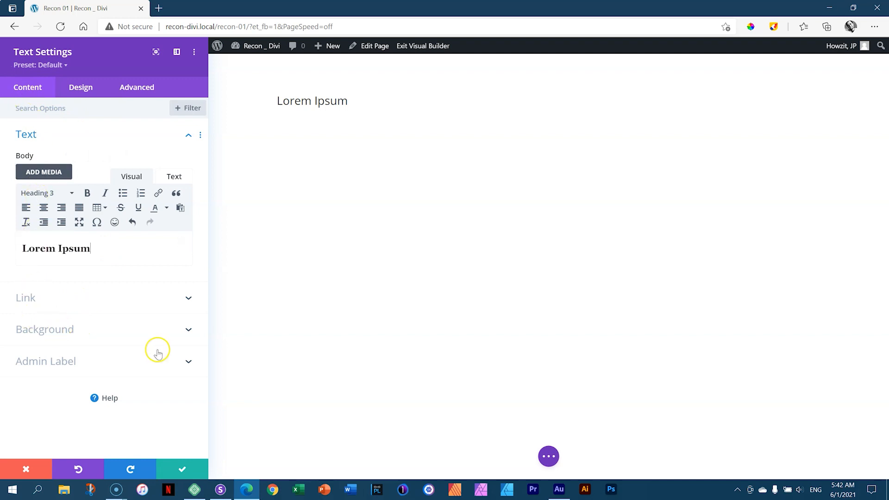
# Look through the text module's content, design and advanced option groups, ending on the design options
pyautogui.click(36, 88)
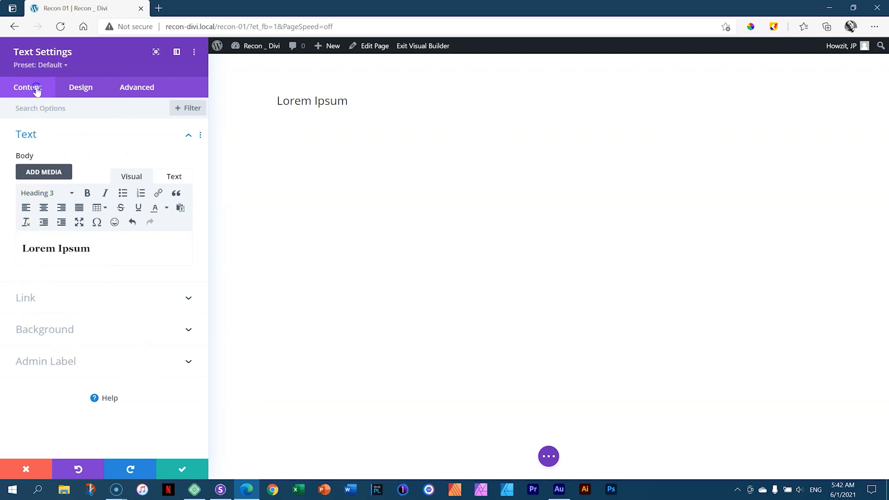
pyautogui.click(86, 89)
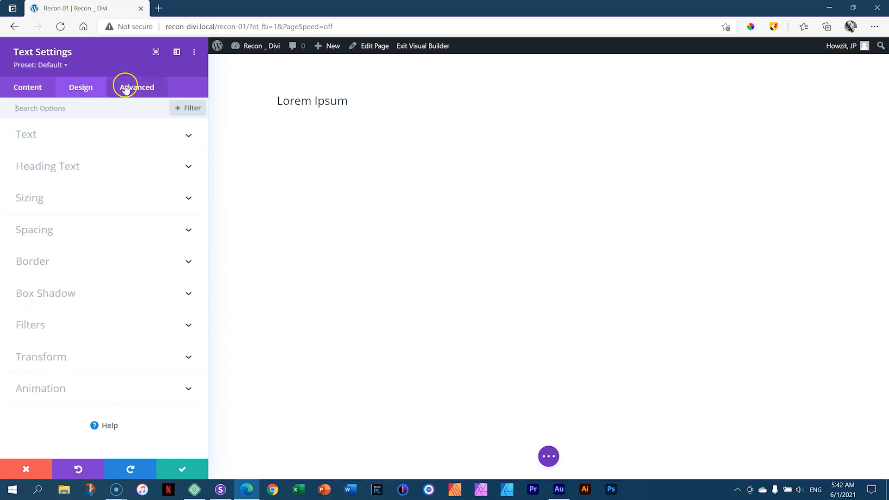
pyautogui.click(141, 90)
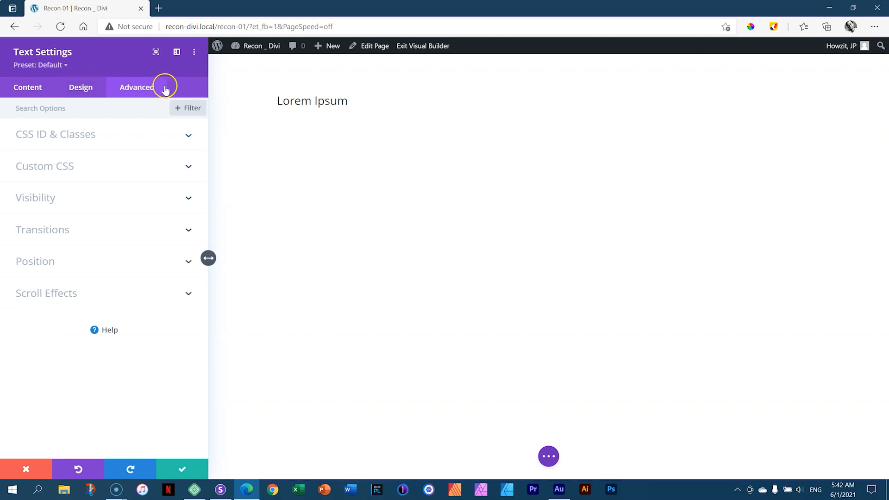
pyautogui.click(82, 89)
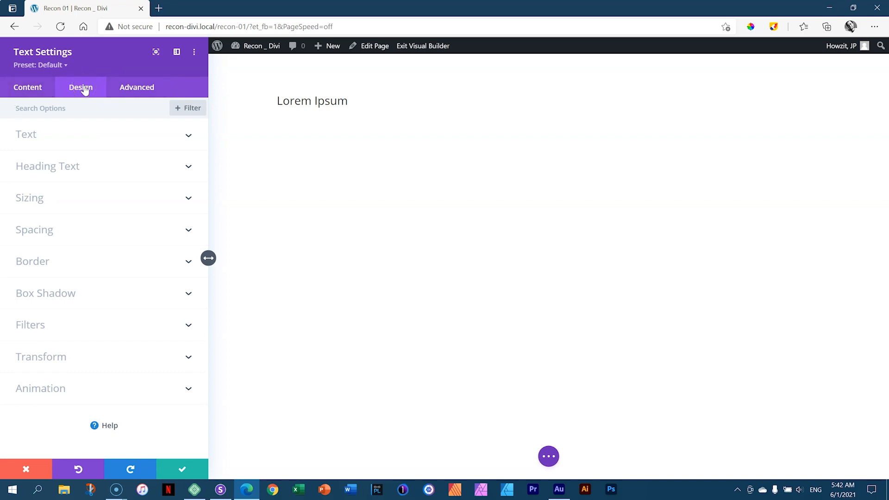
# Look over the text module's general Text design options, such as font, weight, style, colour and size
pyautogui.click(33, 138)
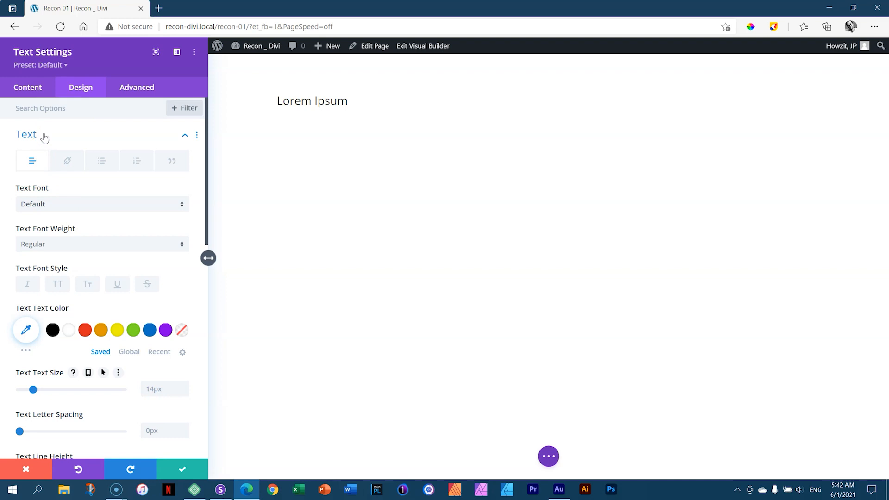
pyautogui.click(44, 138)
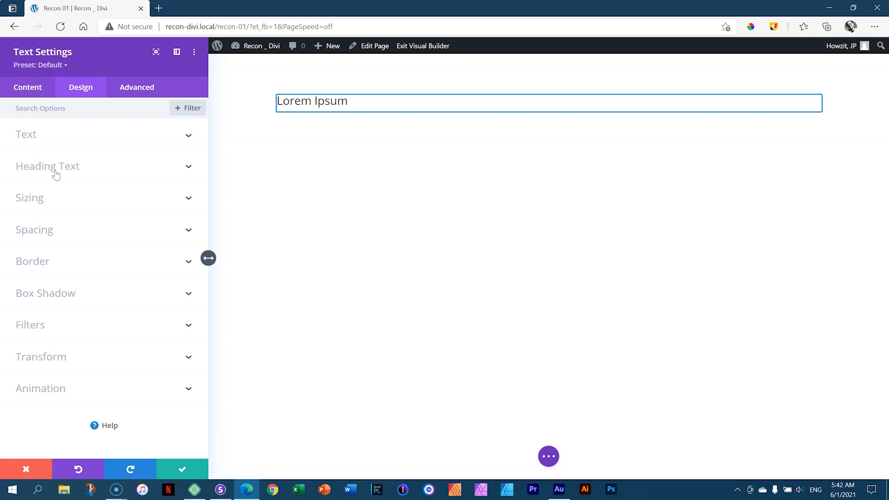
pyautogui.click(61, 179)
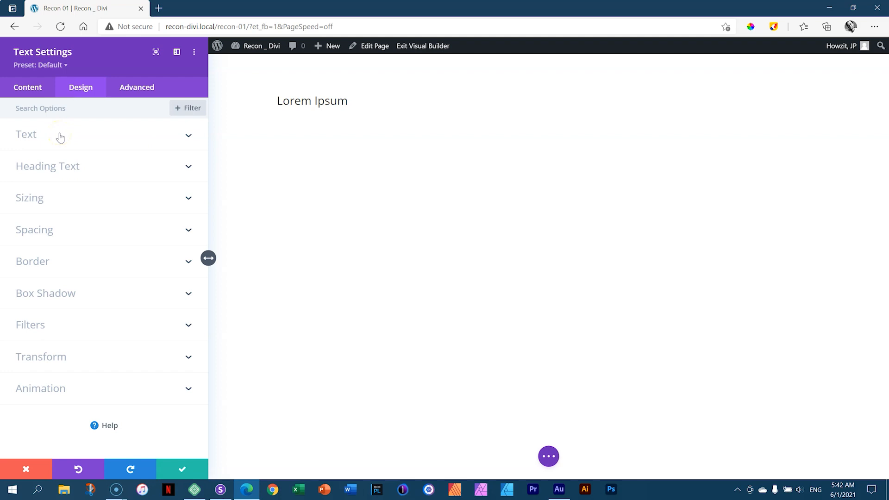
pyautogui.click(30, 134)
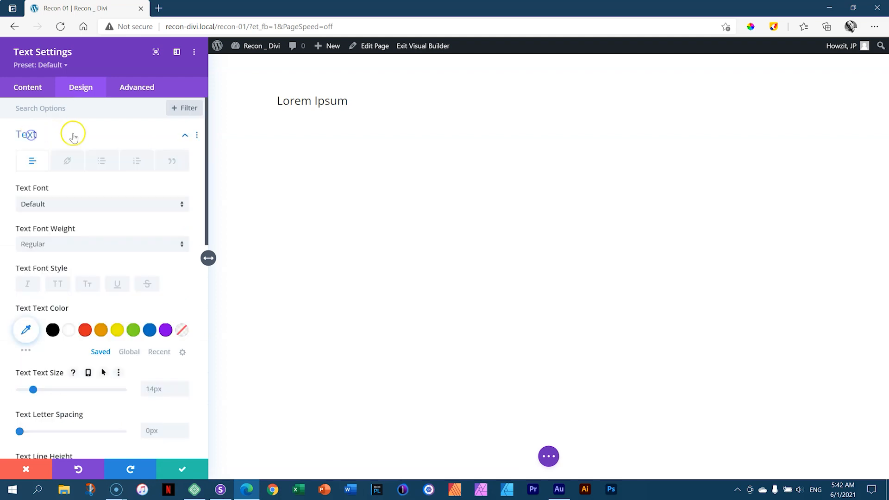
pyautogui.click(25, 135)
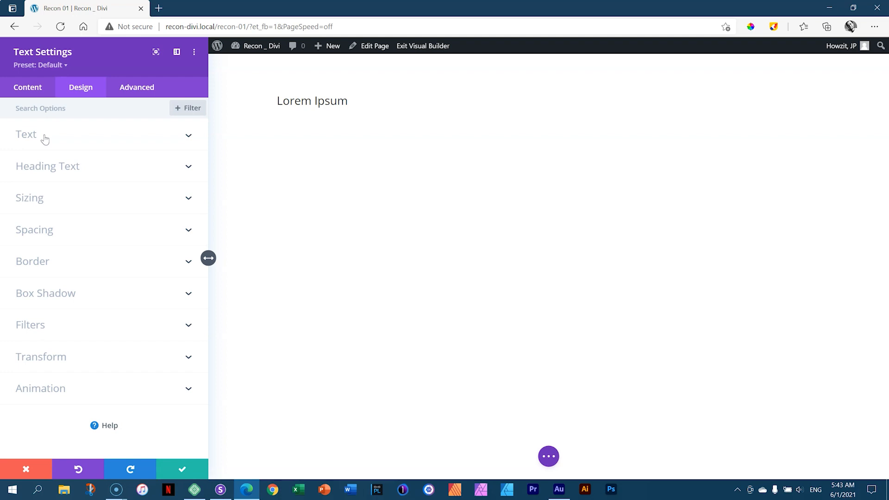
# Set the Heading 3 font of the text module to Poppins
pyautogui.click(34, 171)
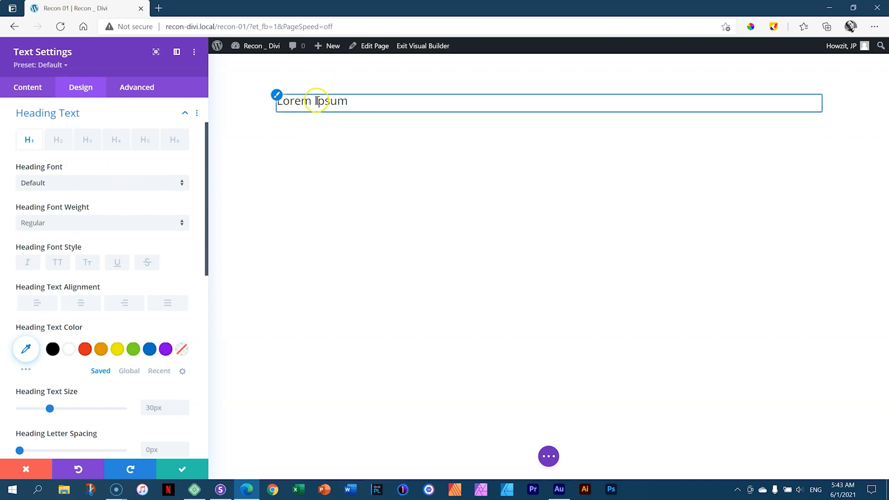
pyautogui.click(88, 143)
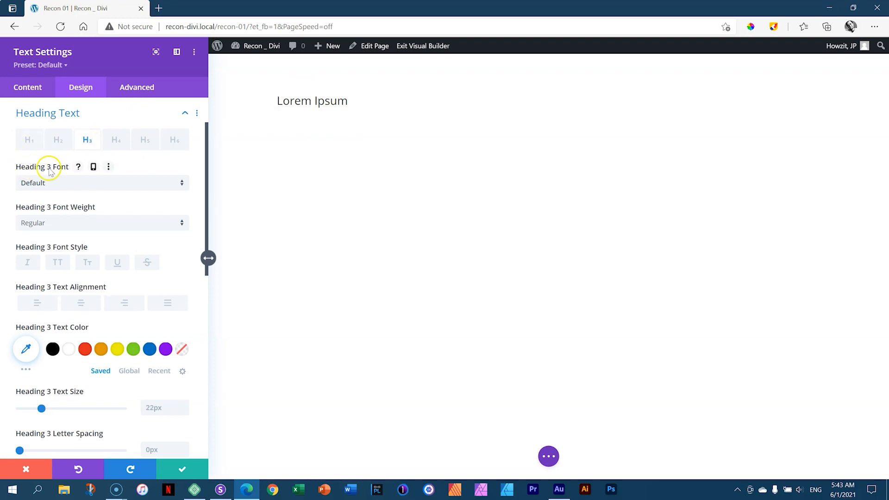
pyautogui.click(160, 185)
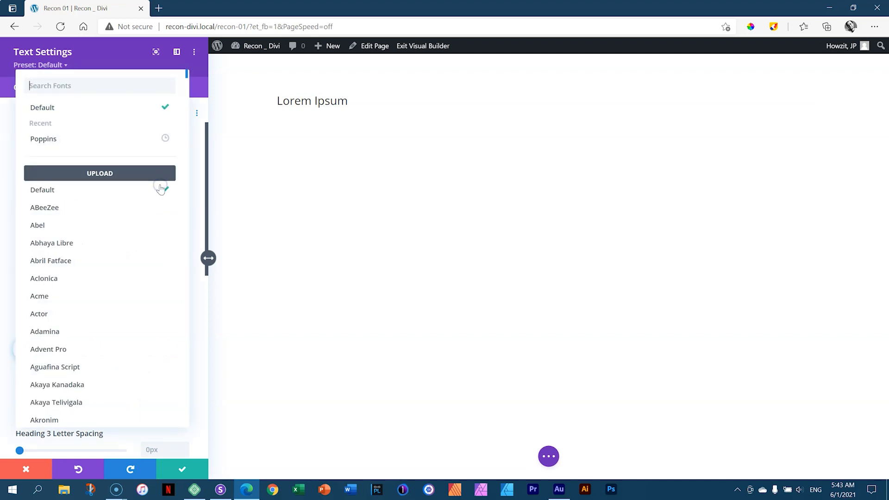
pyautogui.click(125, 87)
pyautogui.write('poppins')
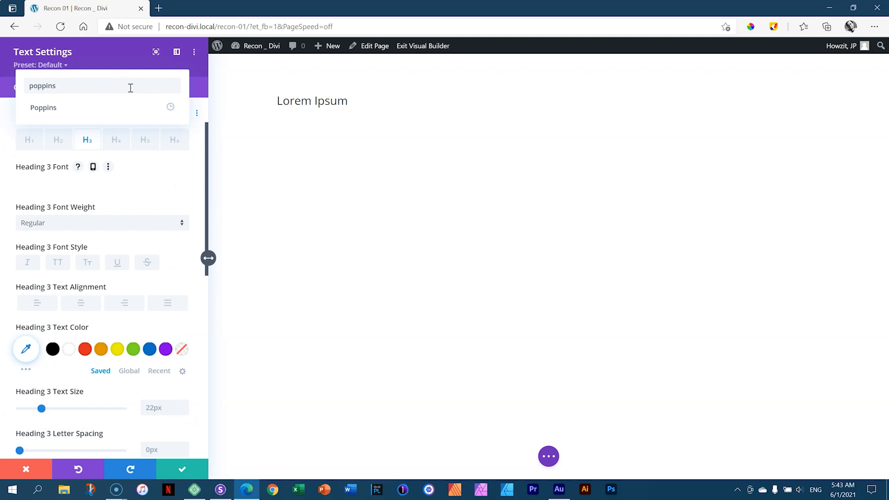
pyautogui.click(45, 109)
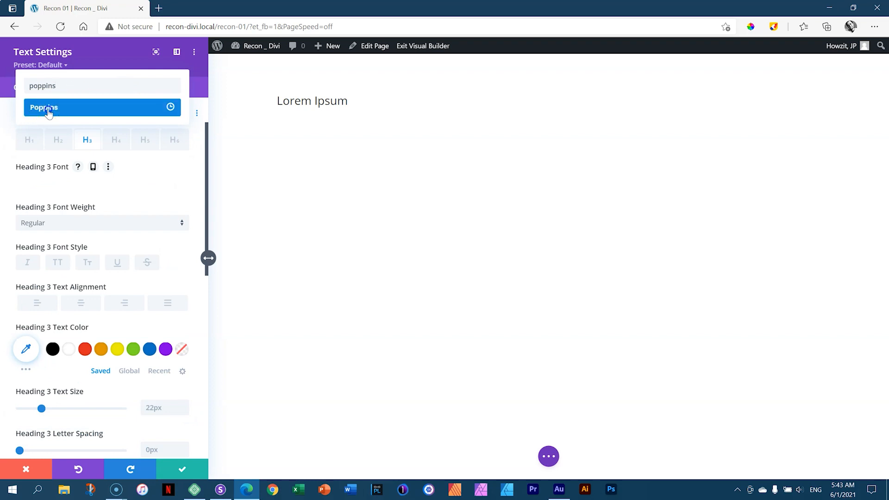
pyautogui.click(48, 113)
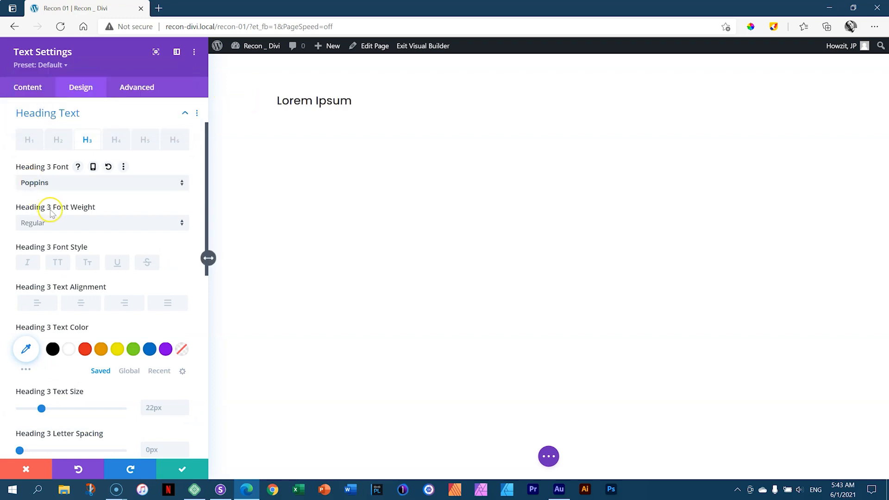
# Set the Heading 3 text to Semi Bold weight, uppercase style and centre alignment, and save the module settings
pyautogui.click(29, 221)
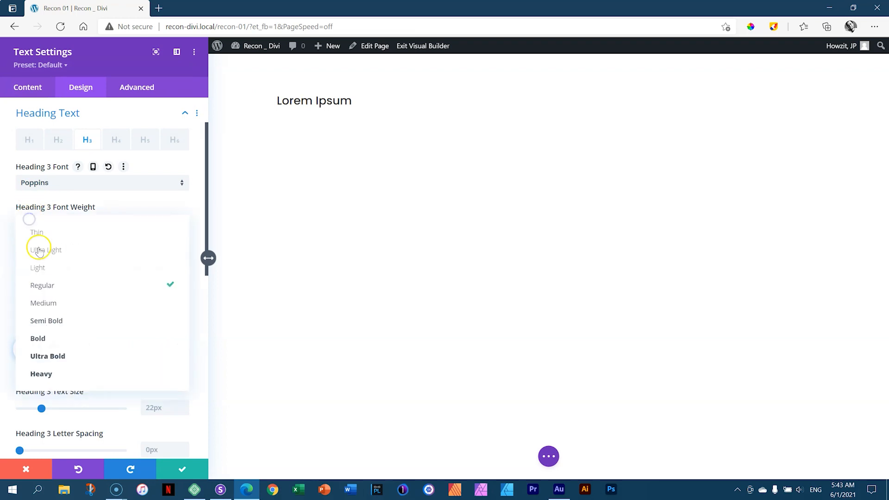
pyautogui.click(59, 323)
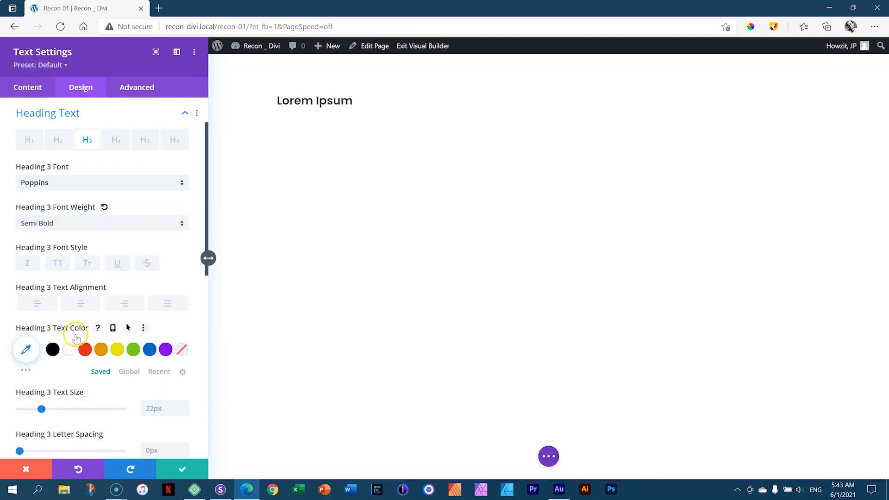
pyautogui.click(58, 264)
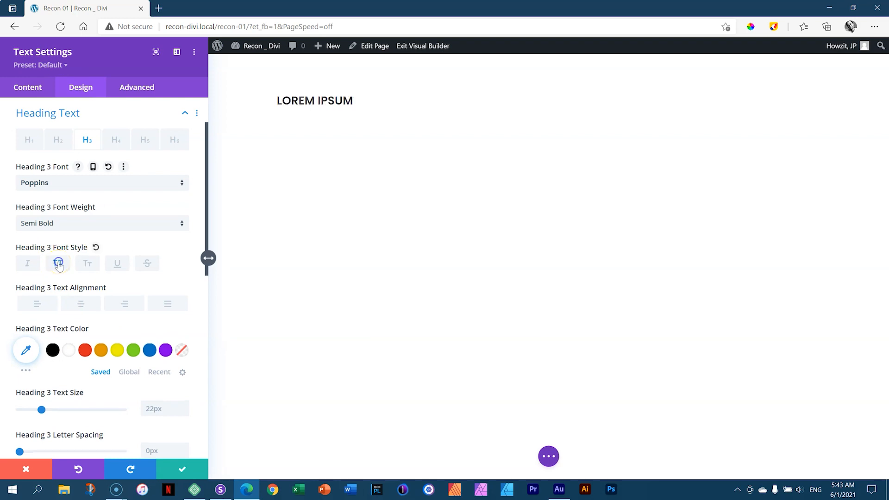
pyautogui.click(81, 306)
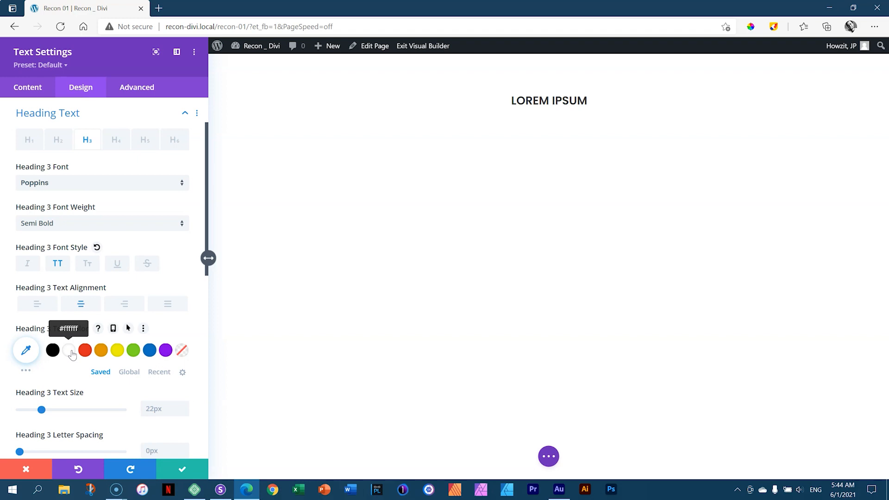
pyautogui.click(67, 353)
pyautogui.click(181, 470)
pyautogui.click(181, 470)
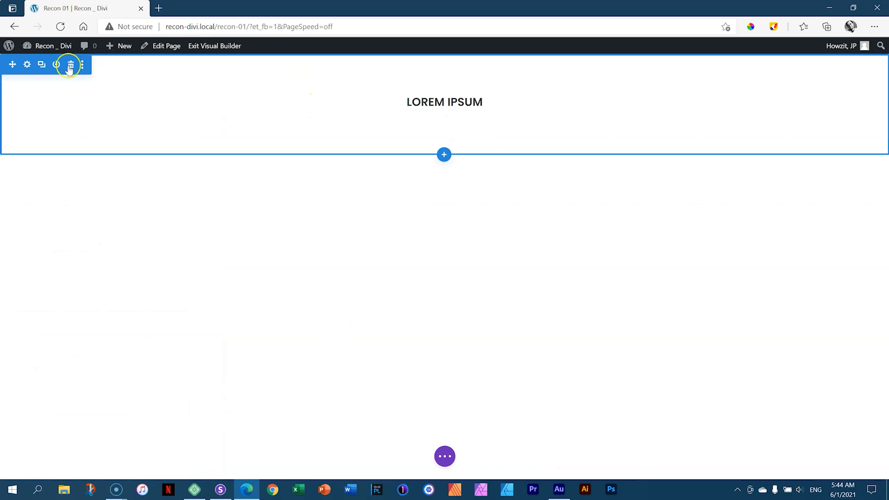
# Review the section's background types, give it the solid background colour #363636, and save the section settings
pyautogui.click(28, 66)
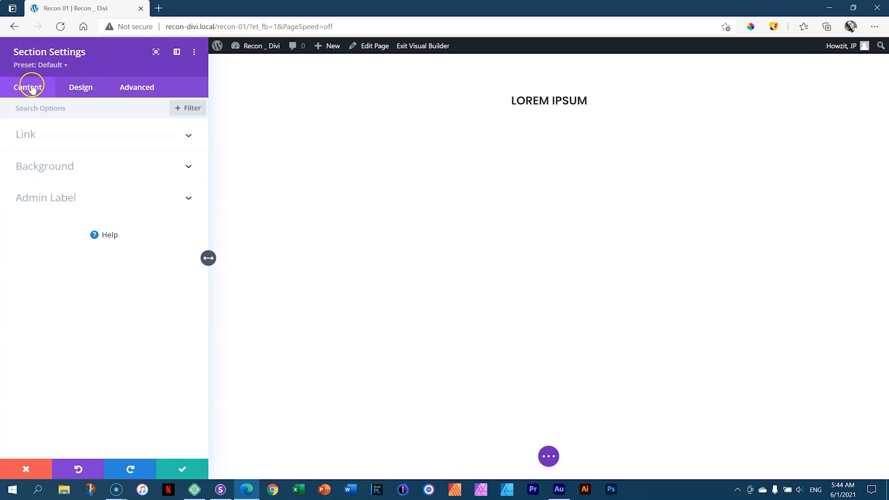
pyautogui.click(26, 167)
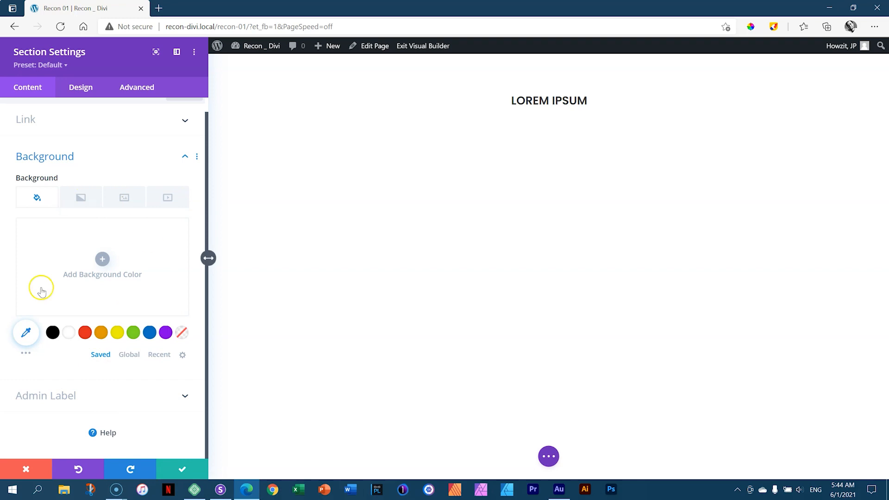
pyautogui.click(82, 199)
pyautogui.click(124, 216)
pyautogui.click(170, 214)
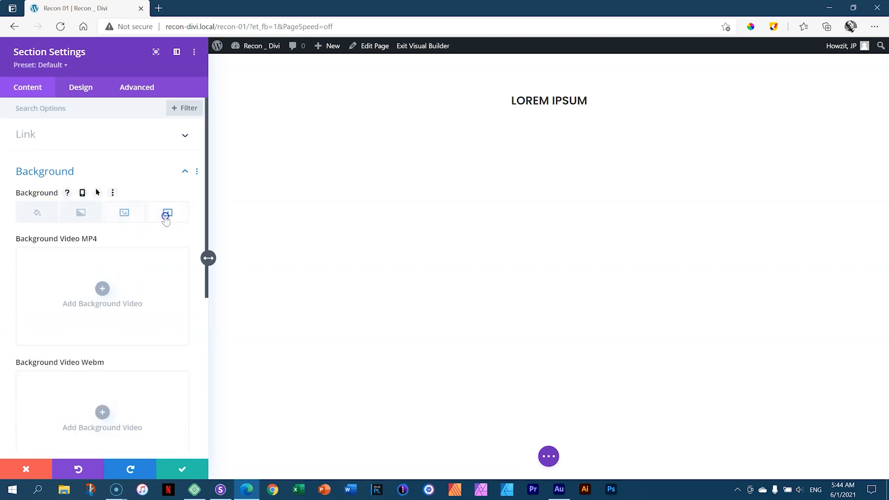
pyautogui.click(39, 216)
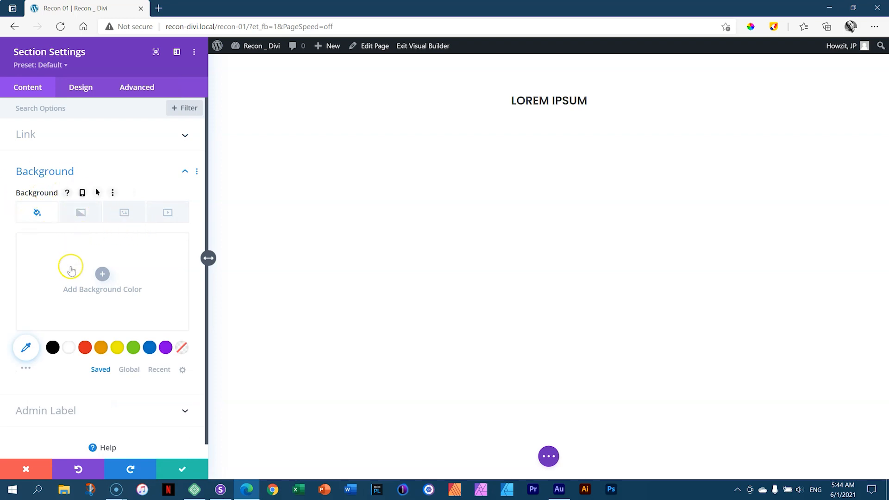
pyautogui.click(102, 277)
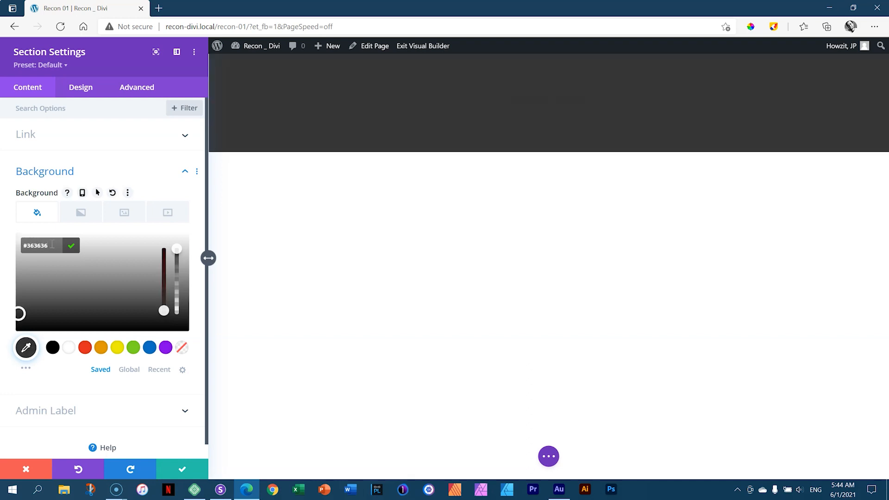
pyautogui.click(183, 469)
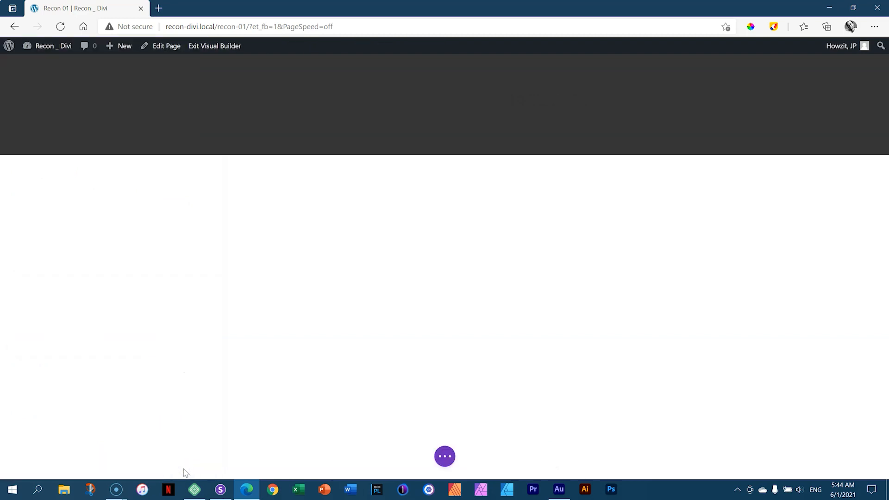
# Change the text module's Heading 3 text colour to white
pyautogui.moveTo(416, 103)
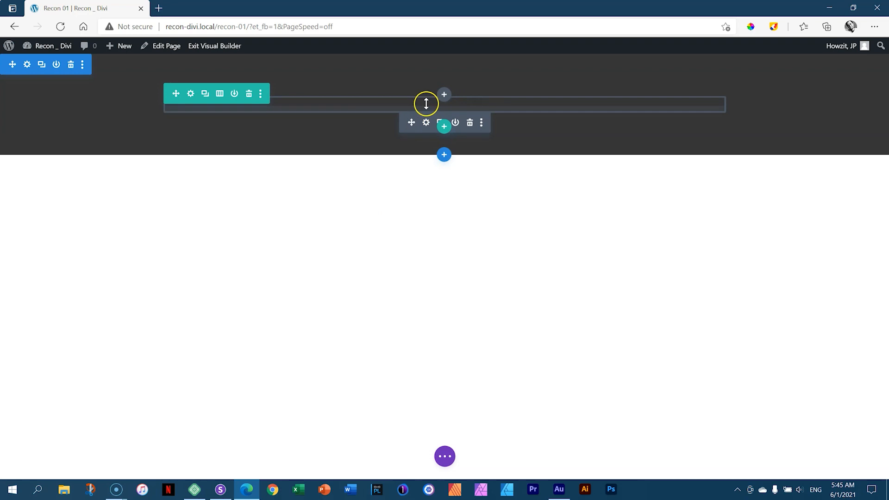
pyautogui.click(425, 122)
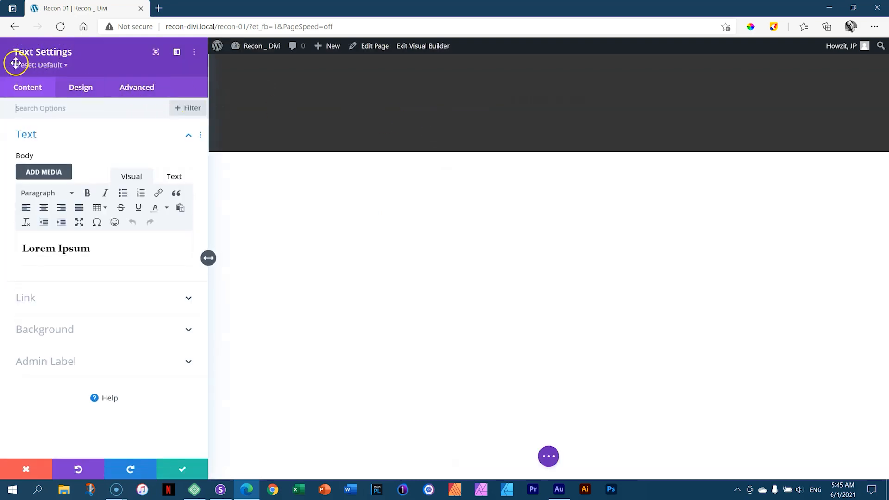
pyautogui.click(80, 87)
pyautogui.click(54, 165)
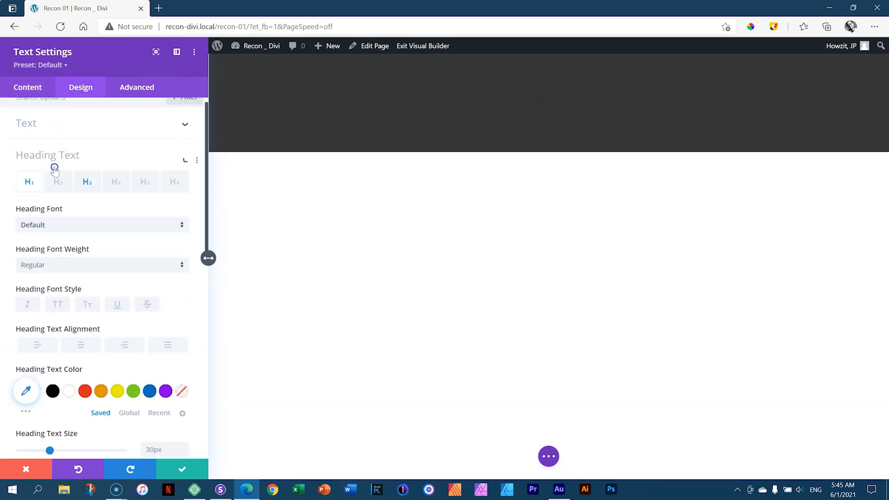
pyautogui.click(88, 140)
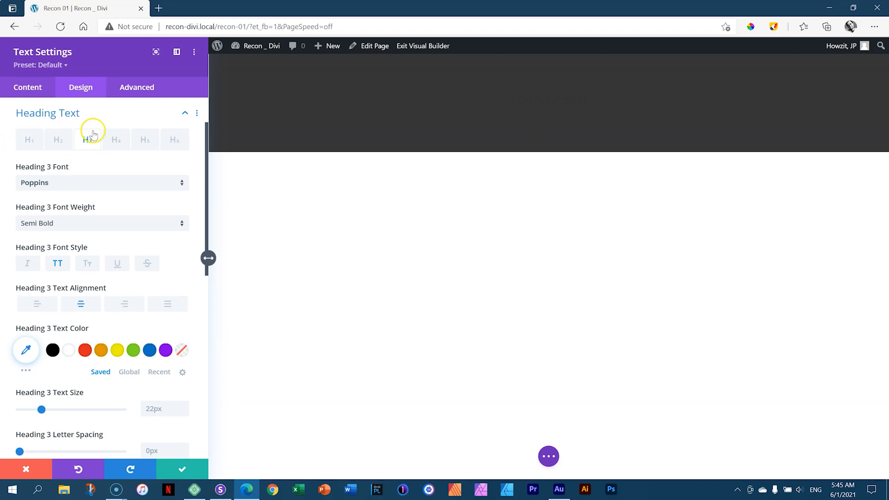
pyautogui.click(69, 350)
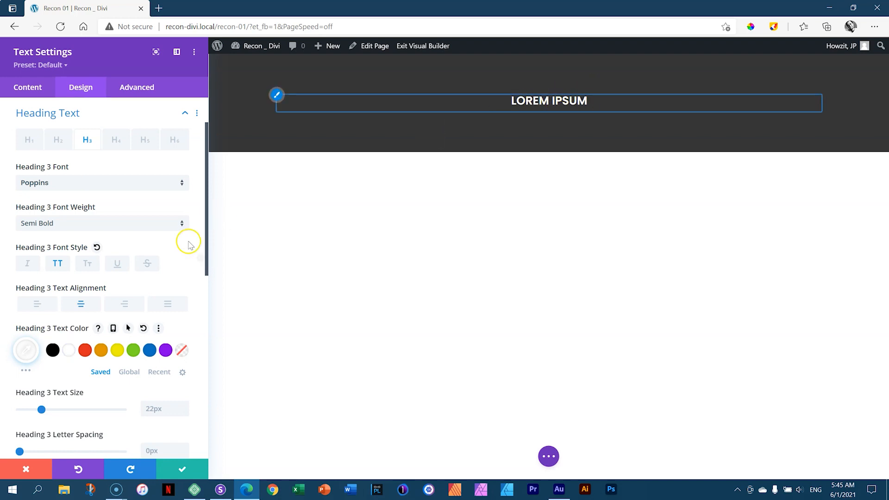
# Set the Heading 3 text size to 20px and letter spacing to 1px, and save the module settings
pyautogui.moveTo(207, 202); pyautogui.dragTo(206, 292)
pyautogui.click(156, 208)
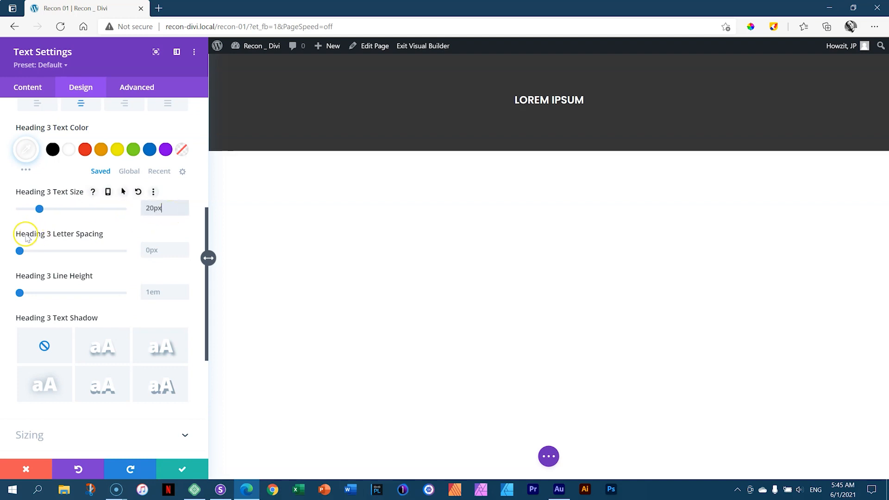
pyautogui.click(149, 250)
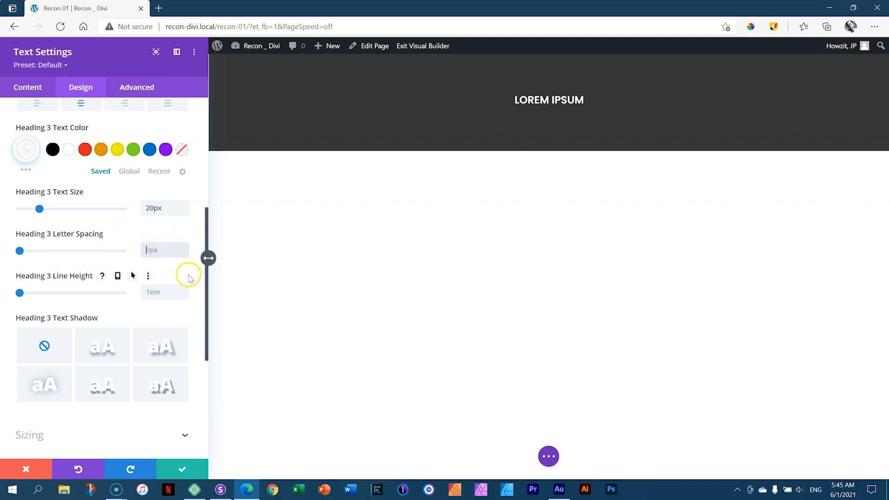
pyautogui.write('1')
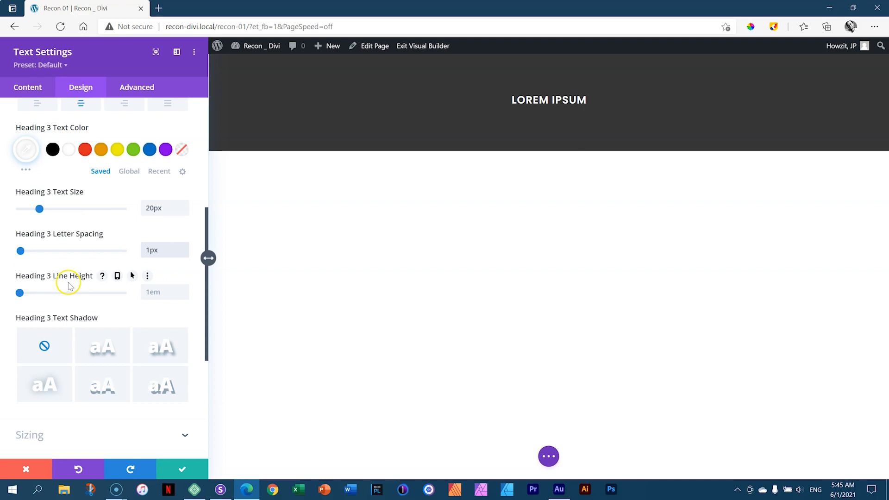
pyautogui.click(164, 295)
pyautogui.click(180, 470)
pyautogui.click(527, 264)
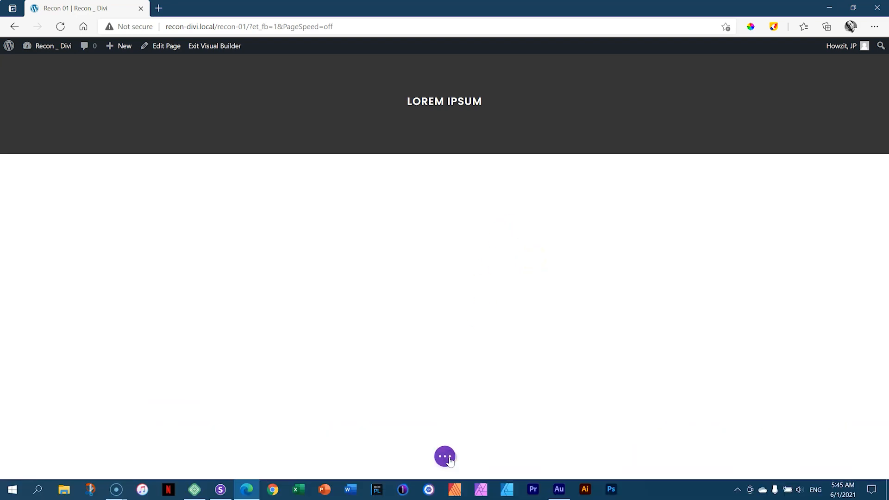
# Save the page and look over the text module's move, settings and duplicate controls
pyautogui.click(443, 458)
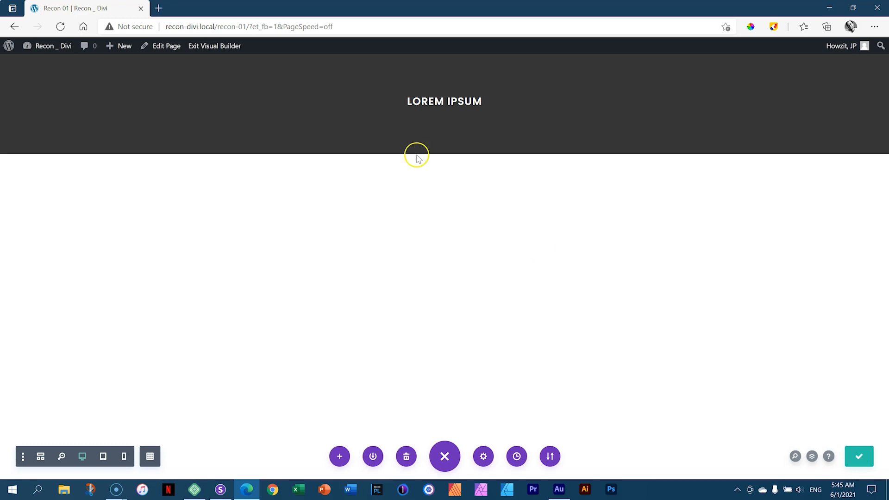
pyautogui.moveTo(419, 152)
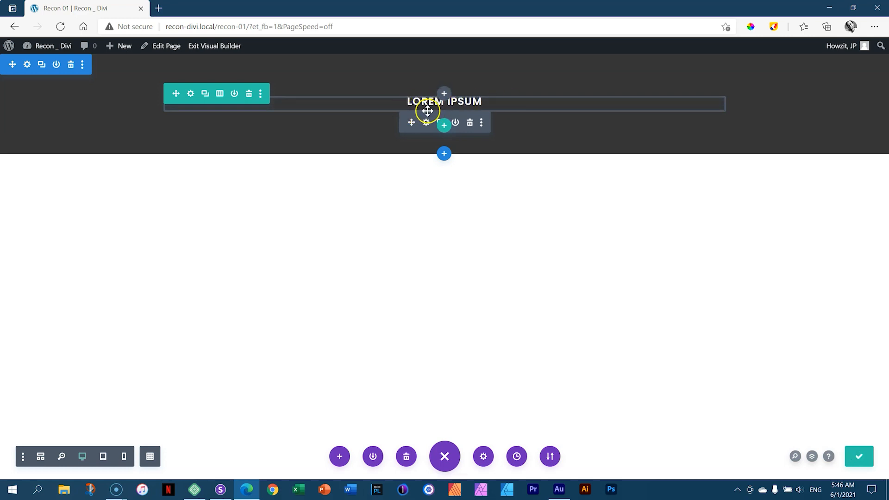
pyautogui.moveTo(428, 111); pyautogui.dragTo(466, 101)
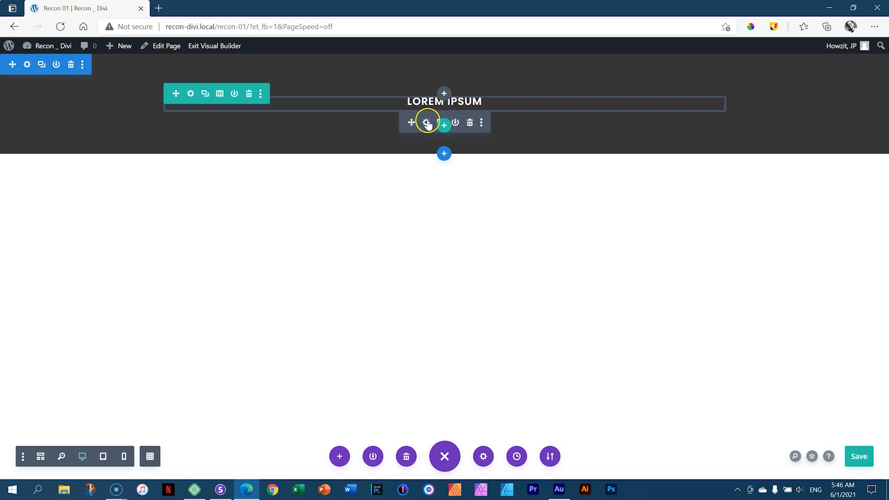
pyautogui.click(438, 123)
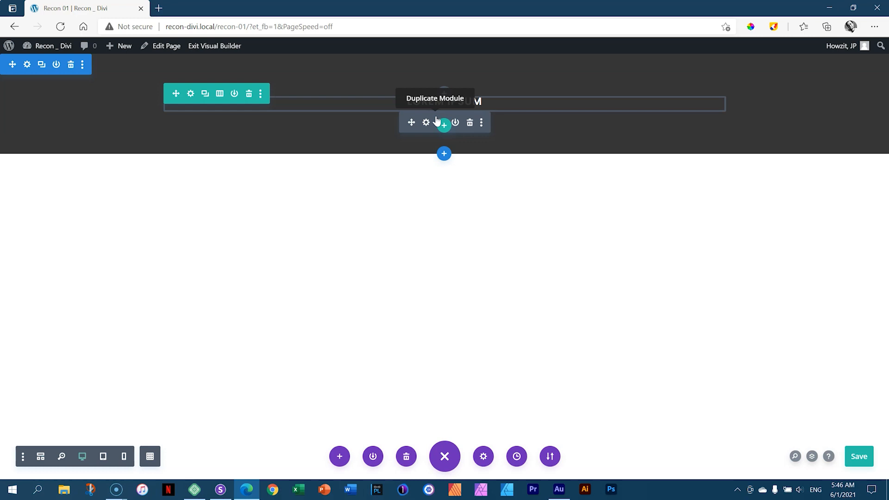
# Duplicate the "Lorem Ipsum" text module and open the settings of the lower copy
pyautogui.click(436, 120)
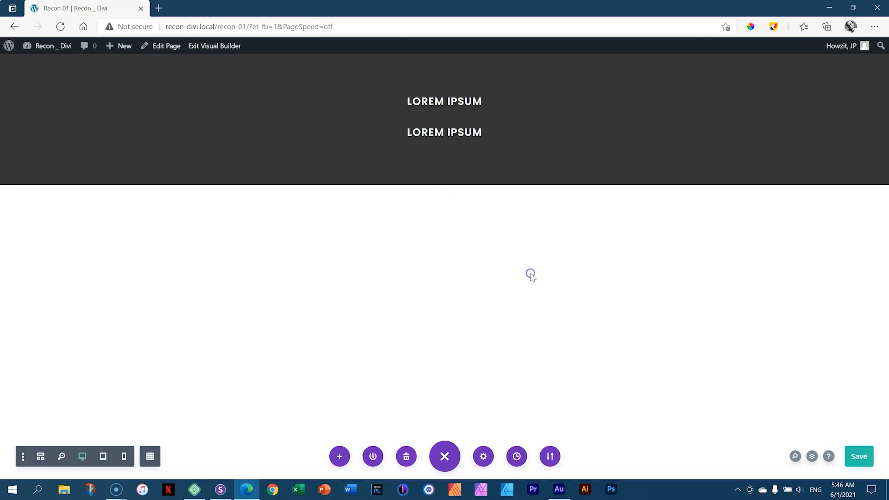
pyautogui.moveTo(457, 135)
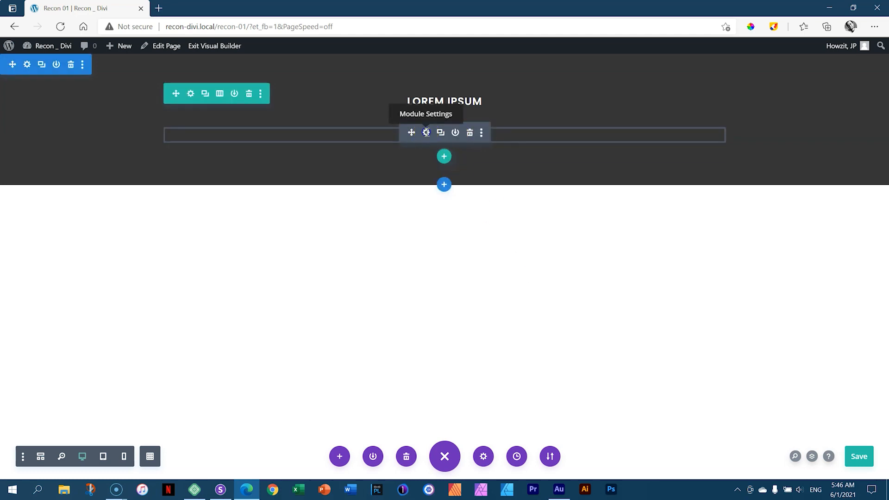
pyautogui.click(426, 132)
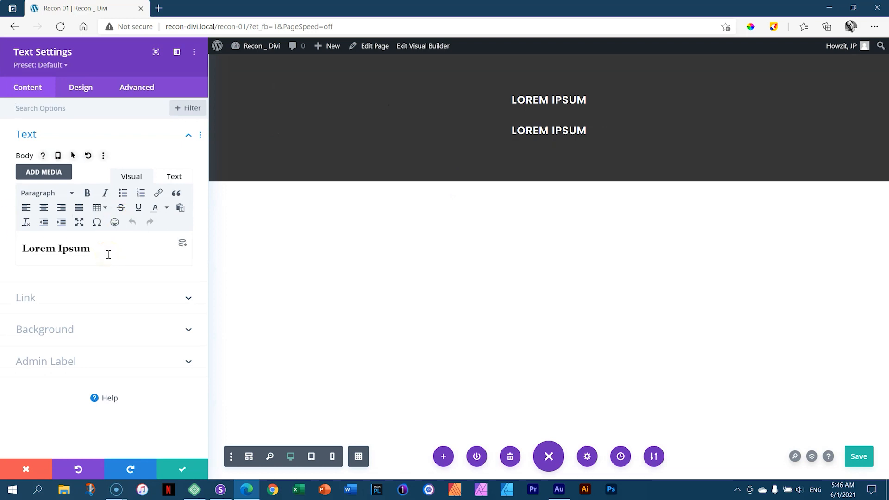
# Open loremipsum.io in a new browser tab and generate five paragraphs of placeholder text
pyautogui.click(159, 8)
pyautogui.write('lo')
pyautogui.press('Return')
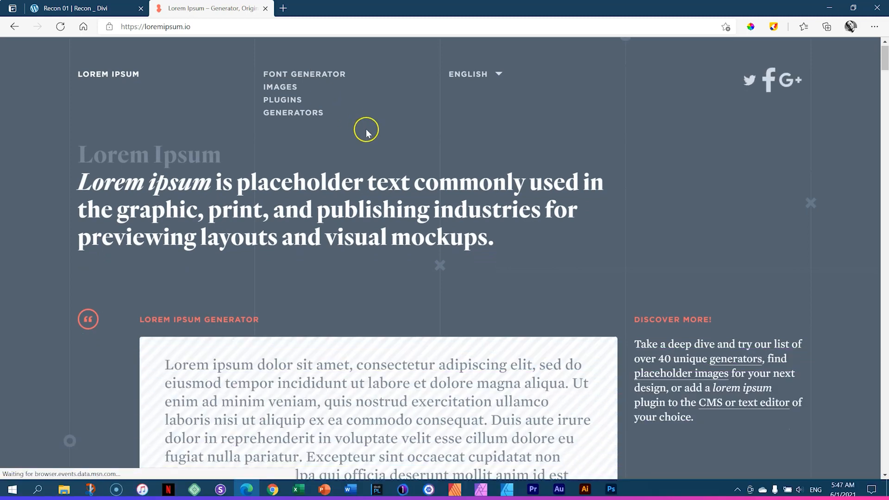
pyautogui.scroll(-3, 366, 133)
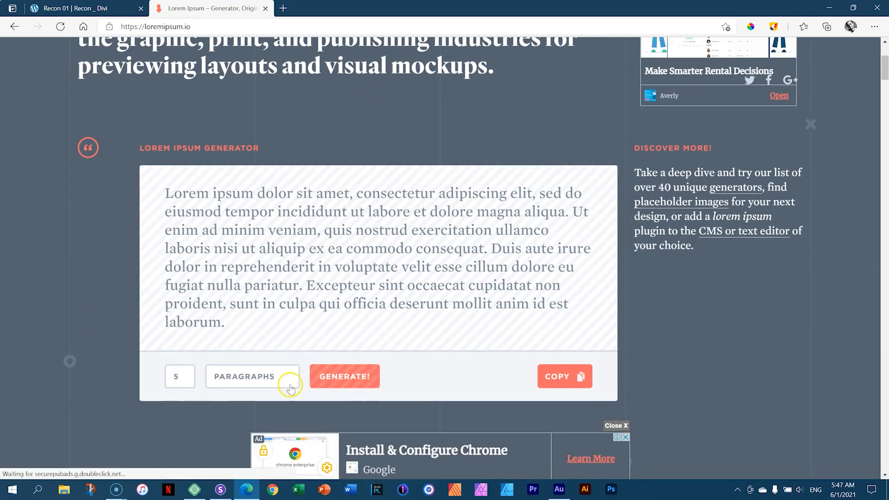
pyautogui.click(345, 382)
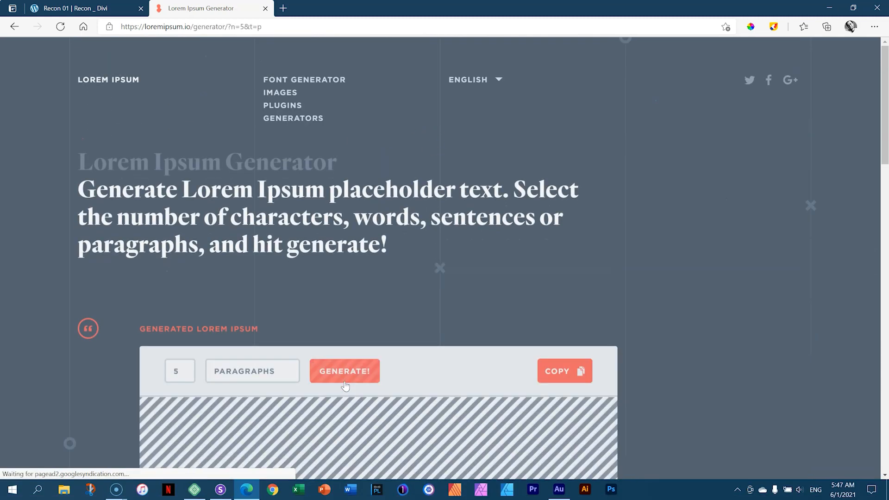
pyautogui.scroll(-5, 387, 272)
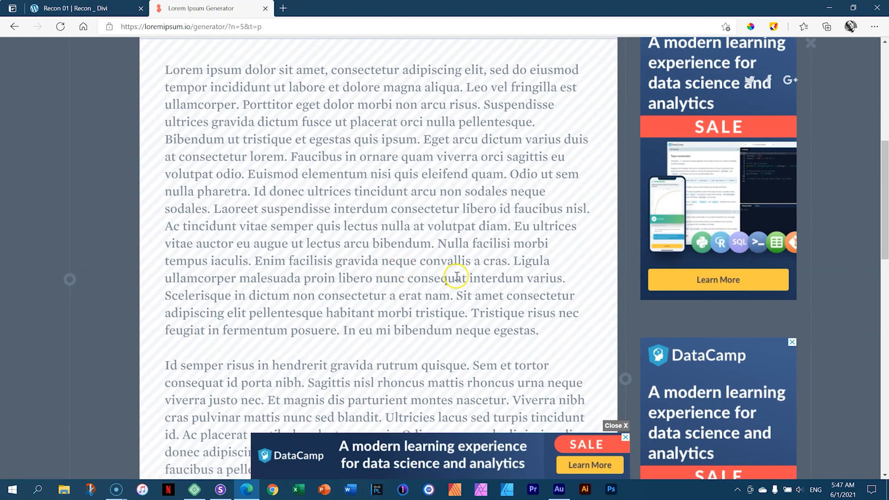
# Copy the phrase "n eu mi bibendum neque egestas" from the generated text and replace the duplicated module's heading text with it
pyautogui.moveTo(346, 330); pyautogui.dragTo(510, 341)
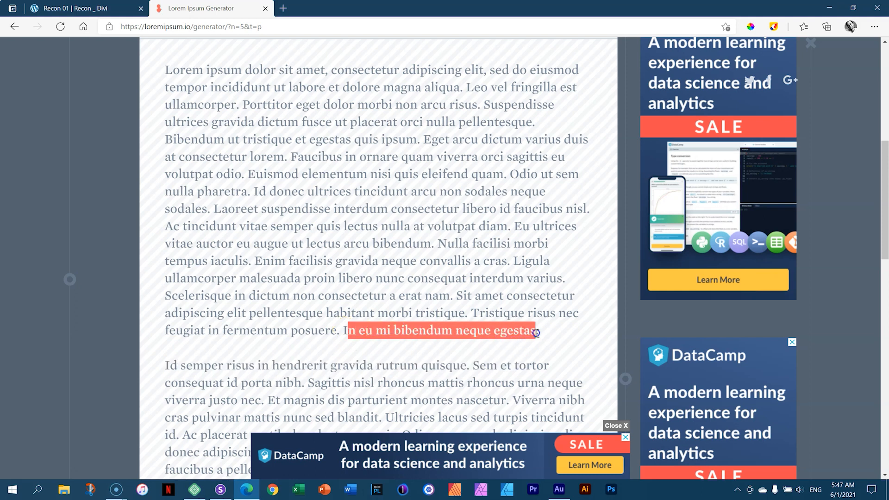
pyautogui.rightClick(512, 333)
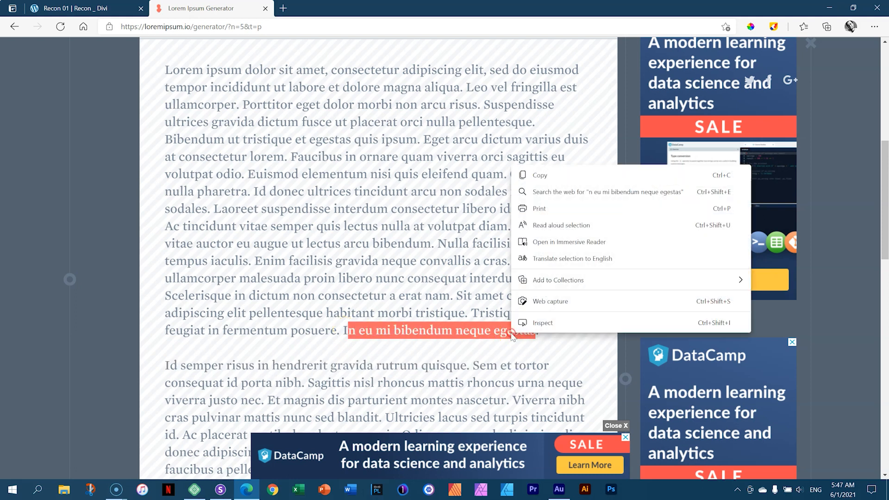
pyautogui.click(535, 176)
pyautogui.click(85, 6)
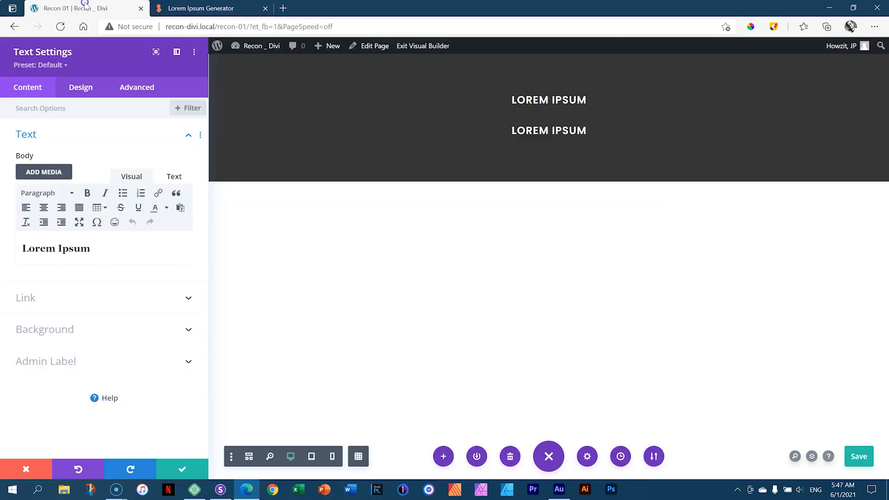
pyautogui.moveTo(92, 250); pyautogui.dragTo(17, 247)
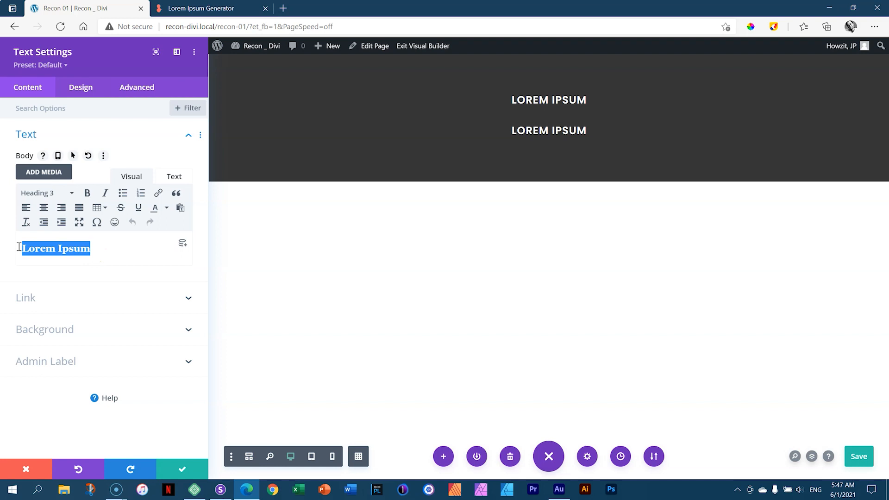
pyautogui.hotkey('ctrl', 'v')
pyautogui.click(77, 249)
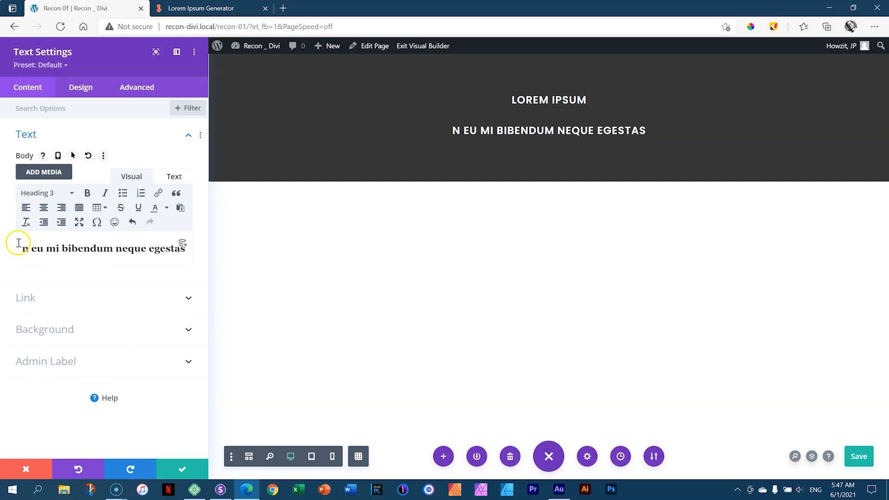
# Change the "n eu mi bibendum neque egestas" line to the Heading 2 format
pyautogui.click(84, 247)
pyautogui.click(72, 193)
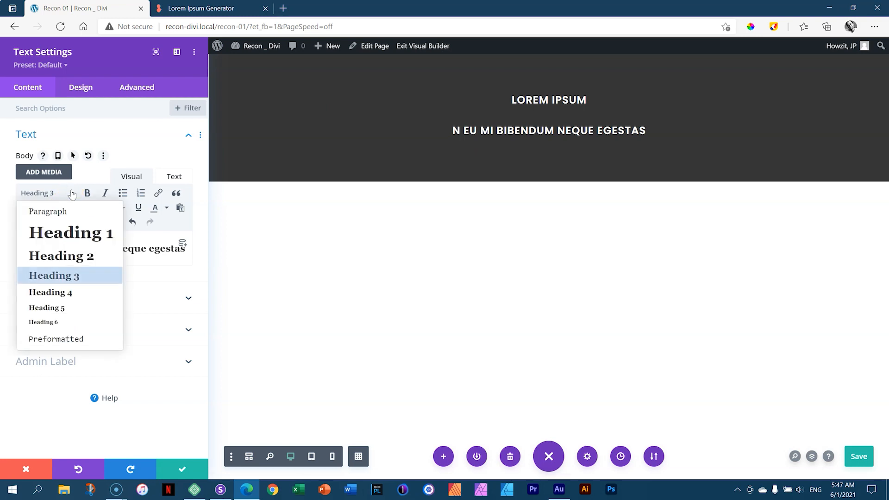
pyautogui.click(69, 256)
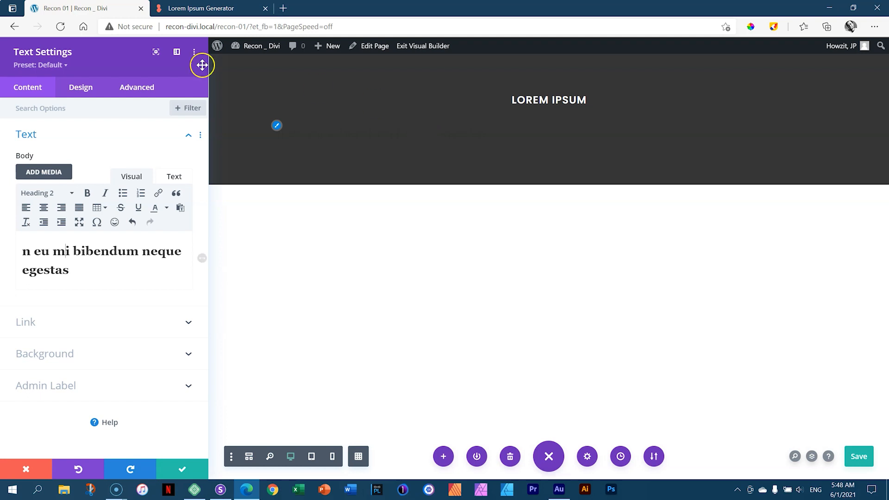
# Set the module's Heading 2 font to Poppins in its heading text design options
pyautogui.click(80, 95)
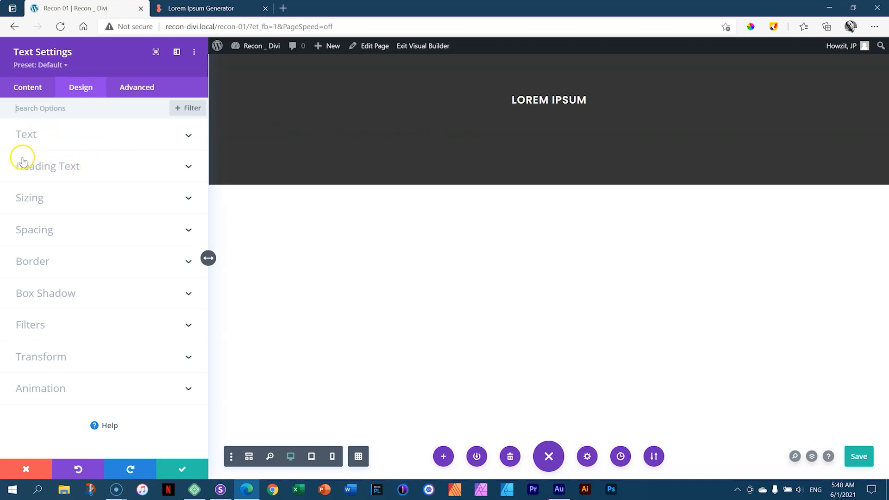
pyautogui.click(48, 167)
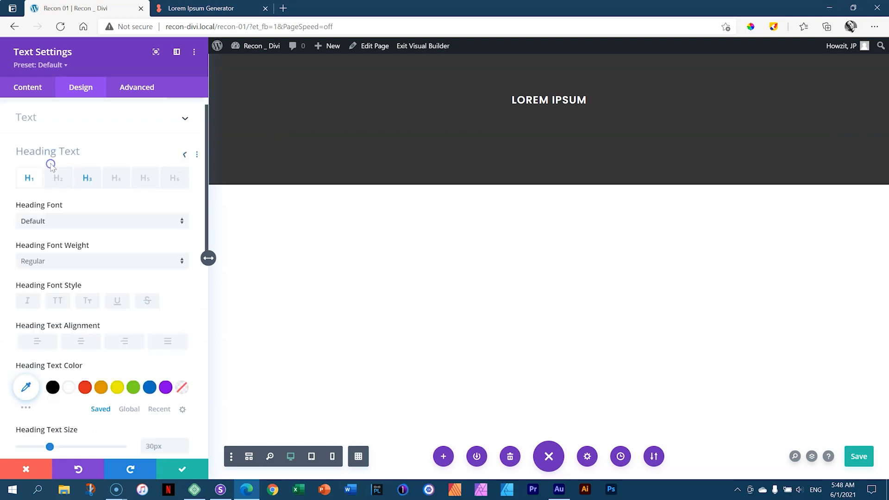
pyautogui.click(57, 141)
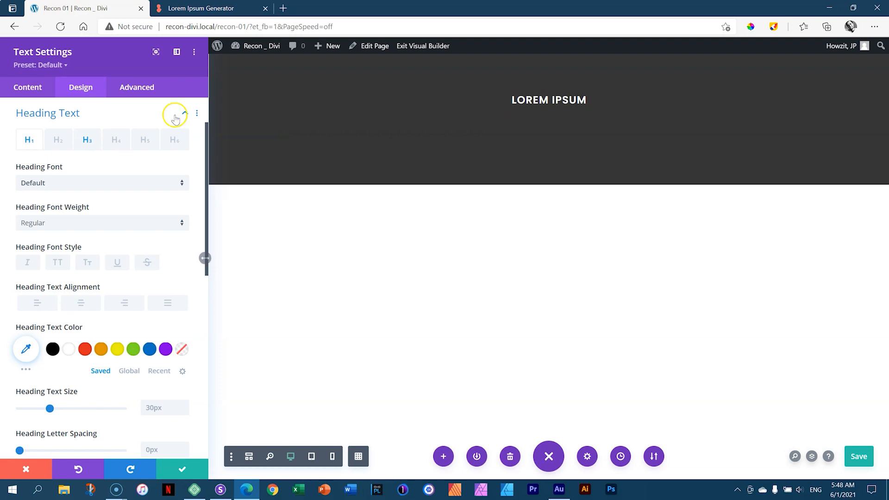
pyautogui.click(58, 144)
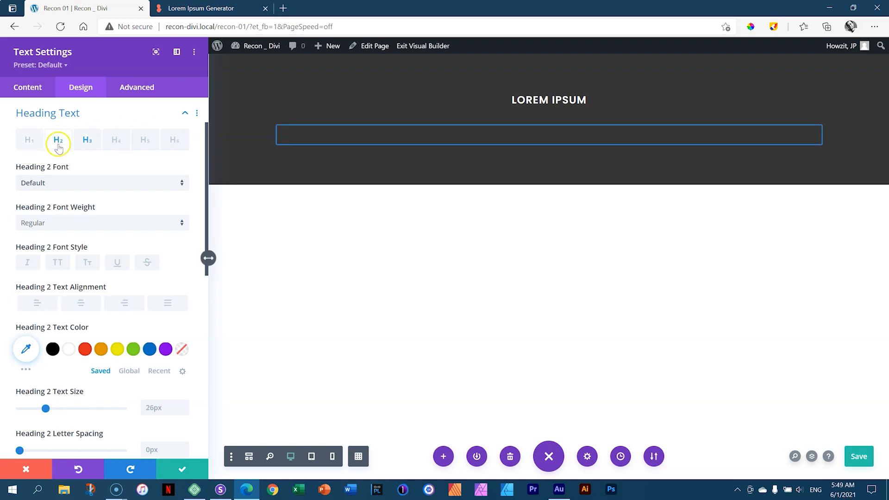
pyautogui.click(40, 185)
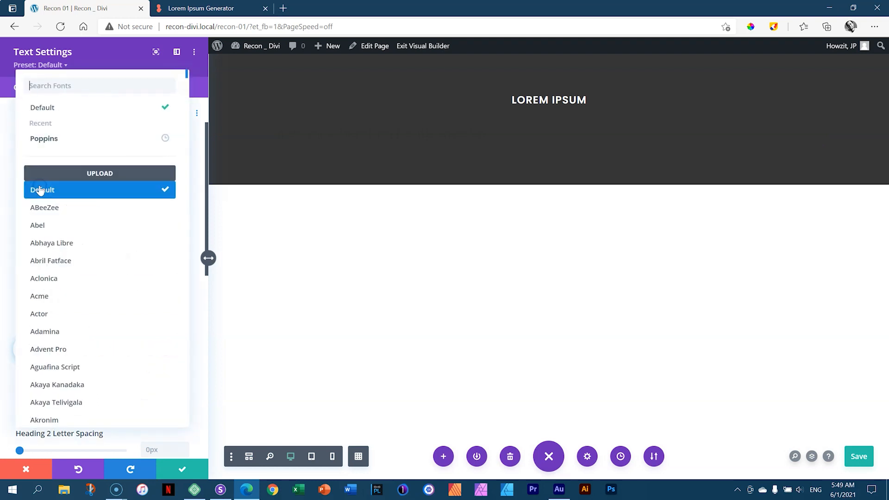
pyautogui.click(55, 140)
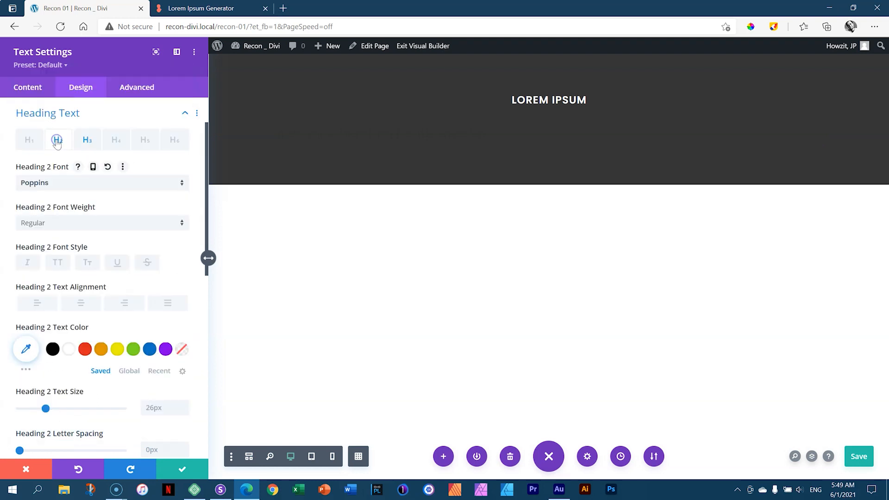
# Style the Heading 2 text as bold, uppercase, centred and white
pyautogui.click(40, 221)
pyautogui.click(43, 339)
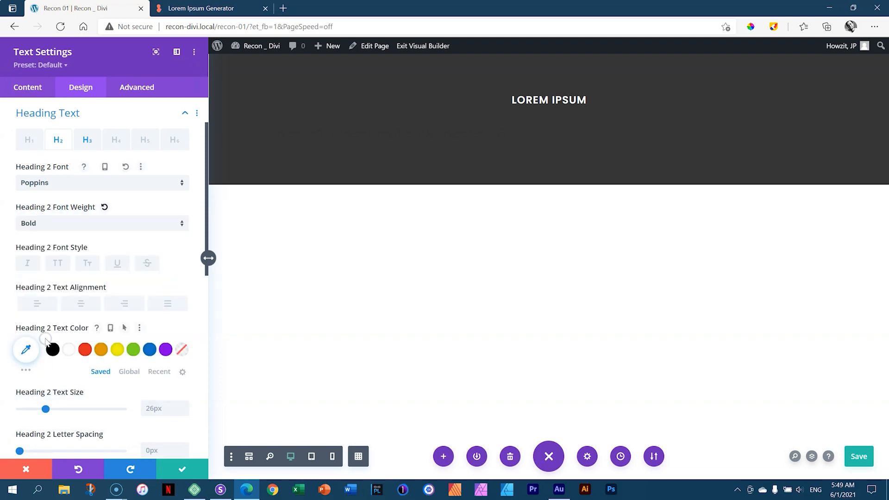
pyautogui.click(57, 263)
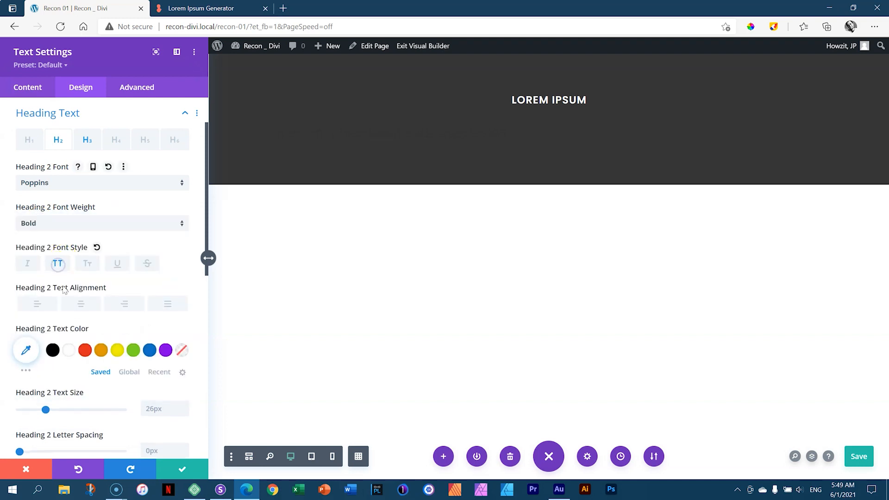
pyautogui.click(83, 303)
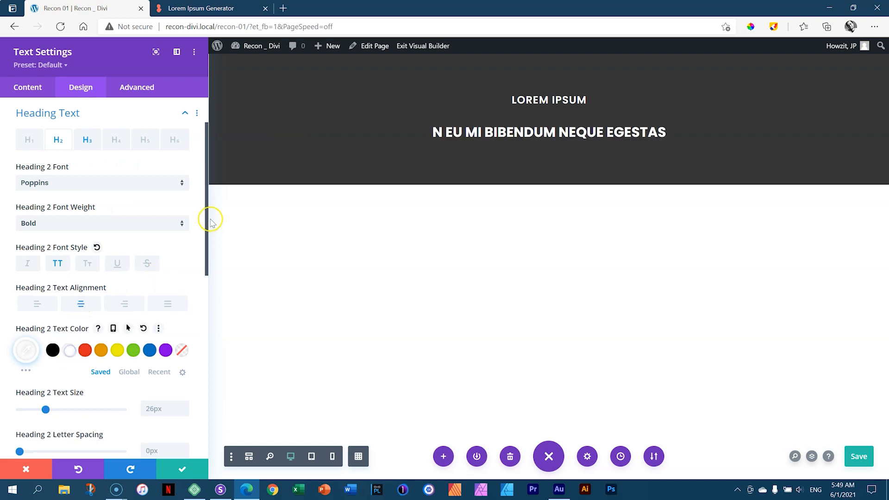
# Set the Heading 2 text size to 40px and save the module settings
pyautogui.moveTo(208, 217); pyautogui.dragTo(194, 321)
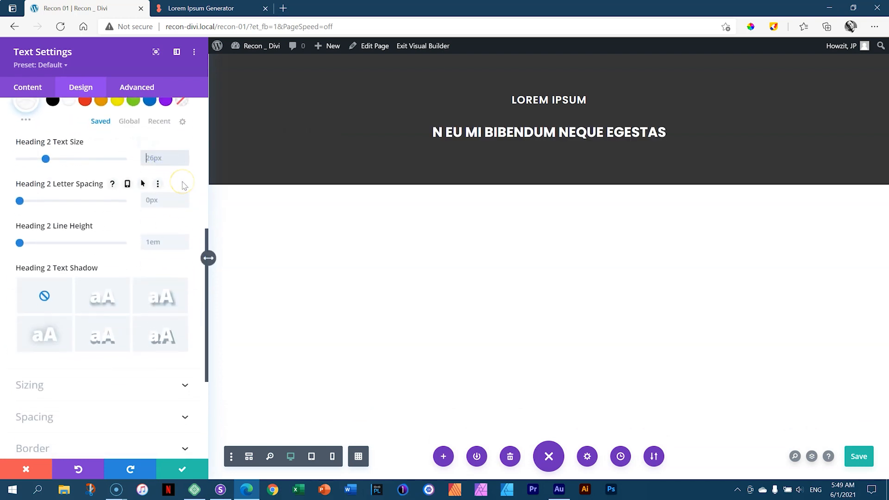
pyautogui.click(158, 198)
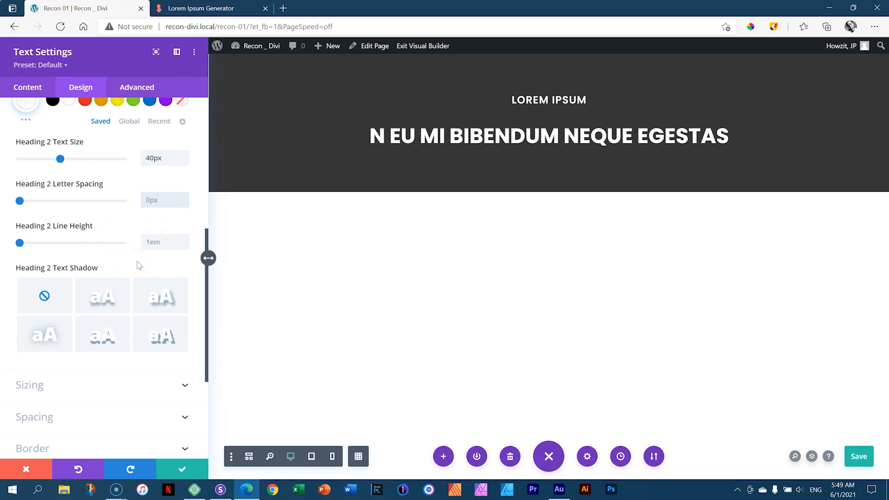
pyautogui.click(183, 469)
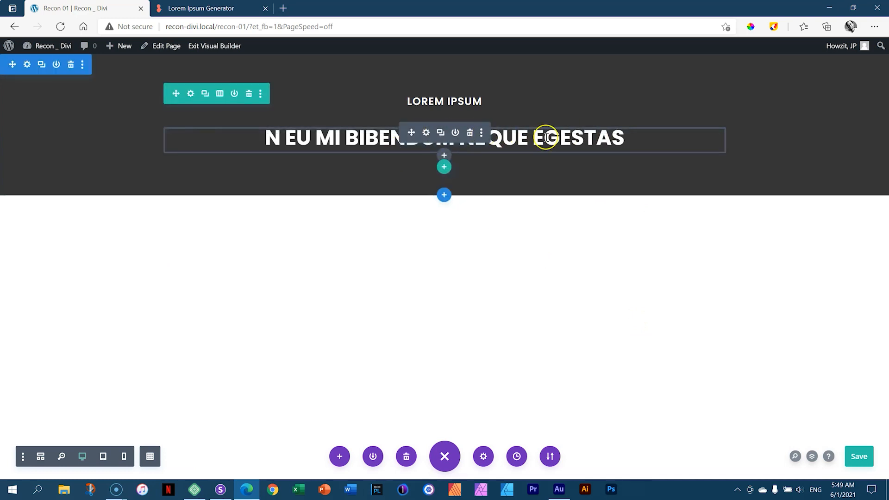
# Give the Heading 2 module about 214px of padding at its left edge and link it with the right-side padding
pyautogui.click(522, 137)
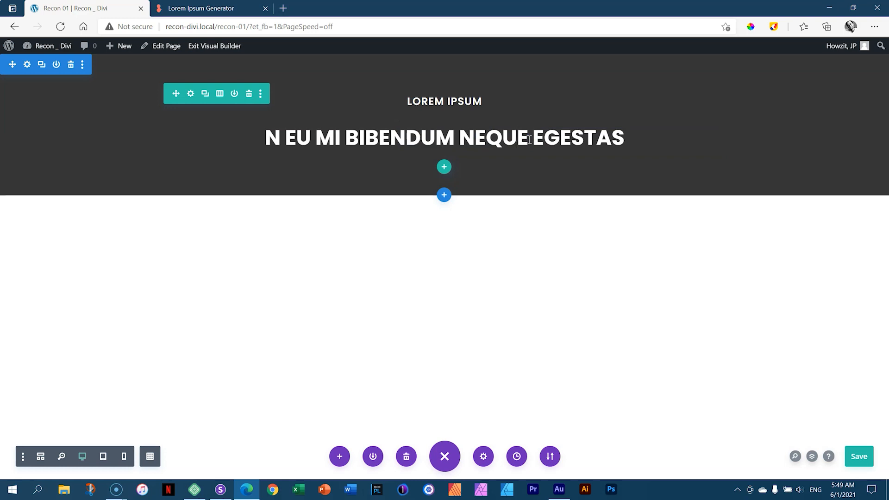
pyautogui.click(287, 139)
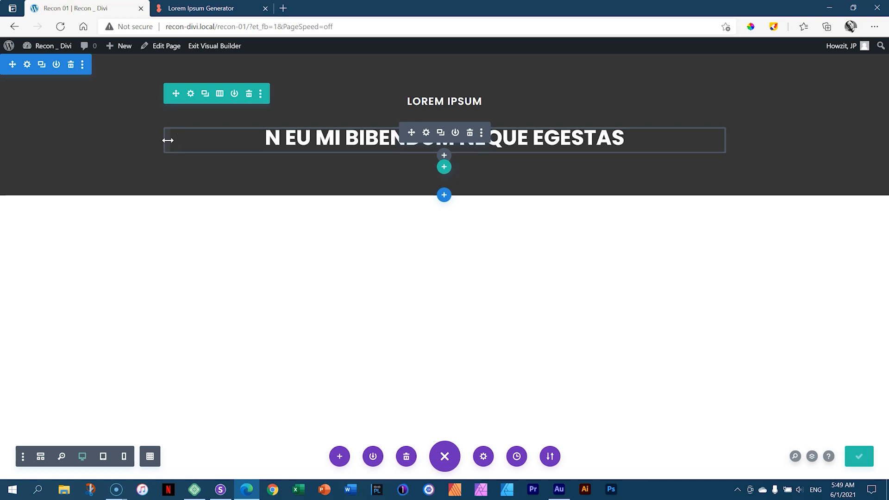
pyautogui.moveTo(168, 140); pyautogui.dragTo(276, 141)
pyautogui.click(173, 141)
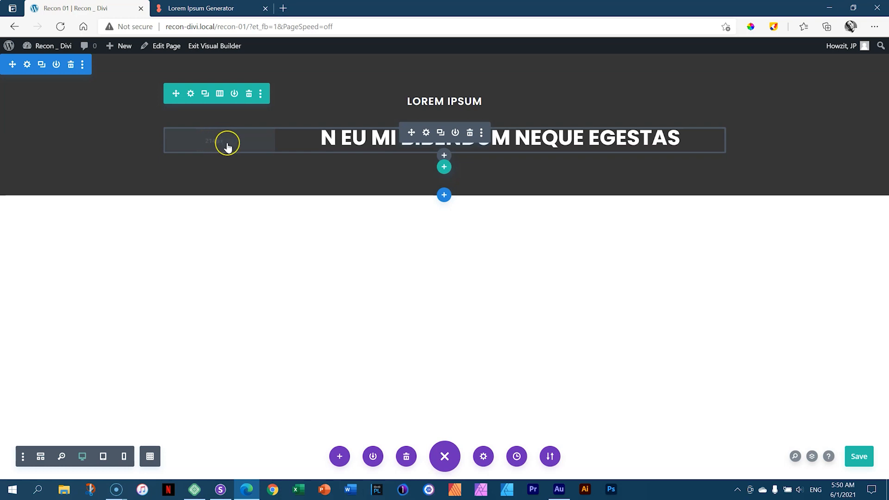
pyautogui.click(227, 145)
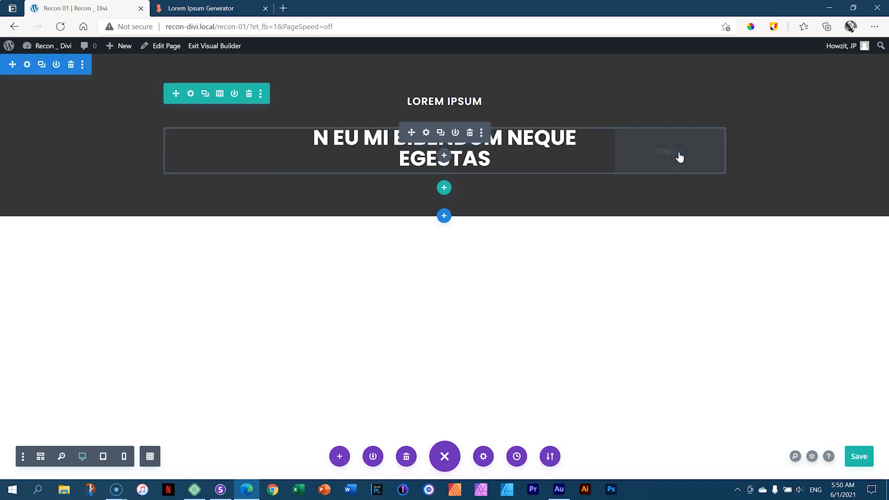
pyautogui.click(679, 153)
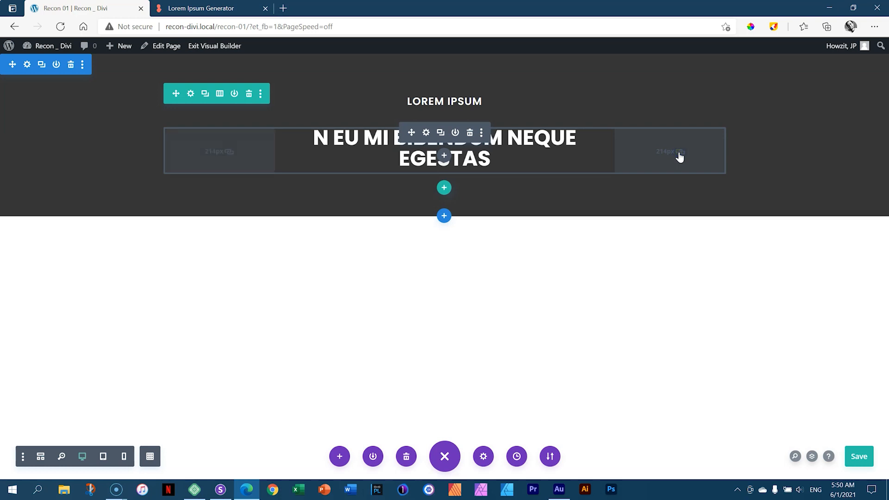
# Increase the Heading 2 module's linked left and right padding to about 294px
pyautogui.click(614, 157)
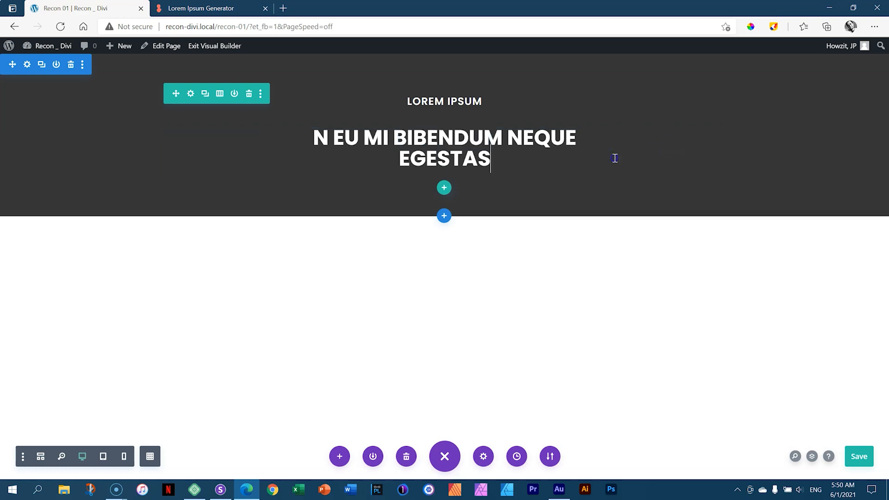
pyautogui.click(660, 163)
pyautogui.click(677, 196)
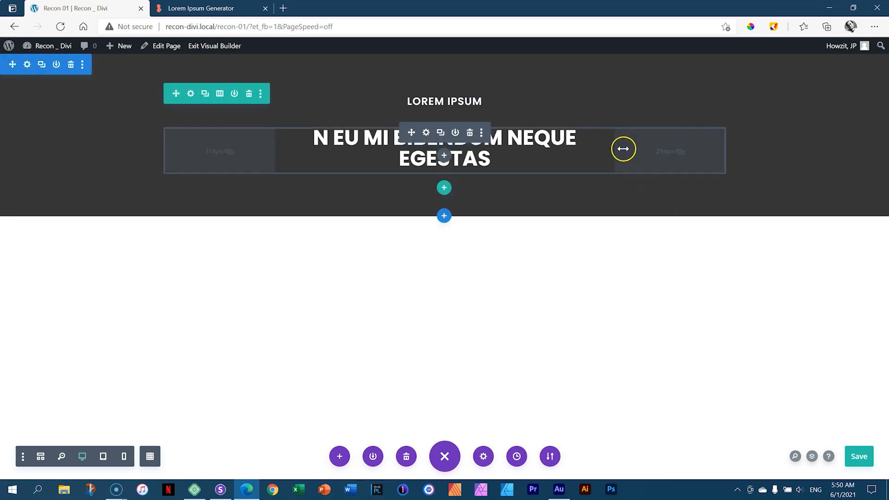
pyautogui.moveTo(614, 149); pyautogui.dragTo(574, 145)
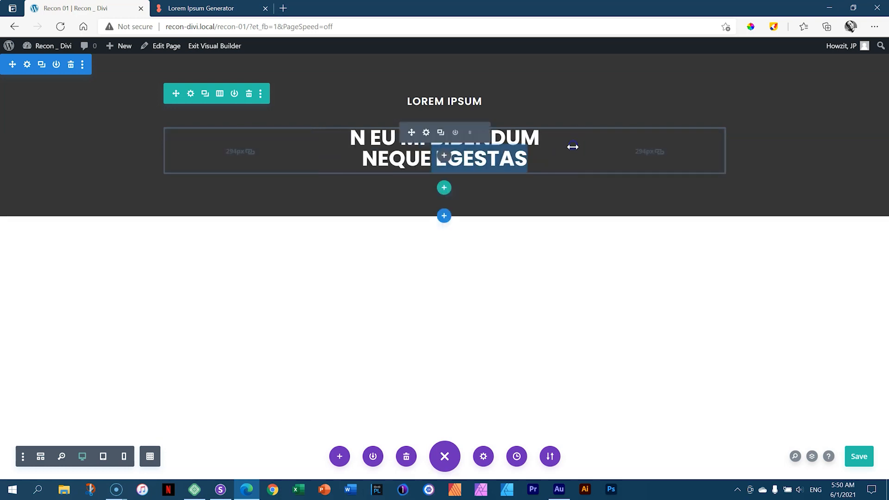
pyautogui.click(556, 294)
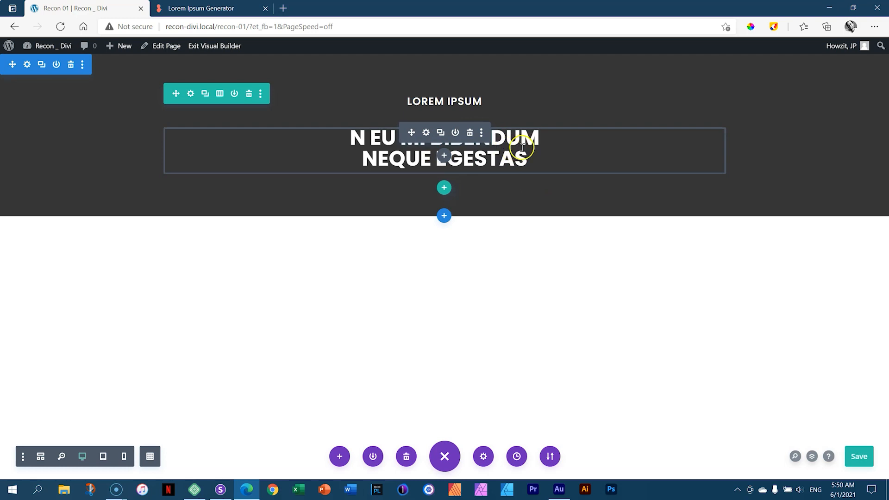
# Save the page, and set the Heading 2 line height to 1.2em in the module's heading text design options
pyautogui.hotkey('ctrl', 's')
pyautogui.click(426, 133)
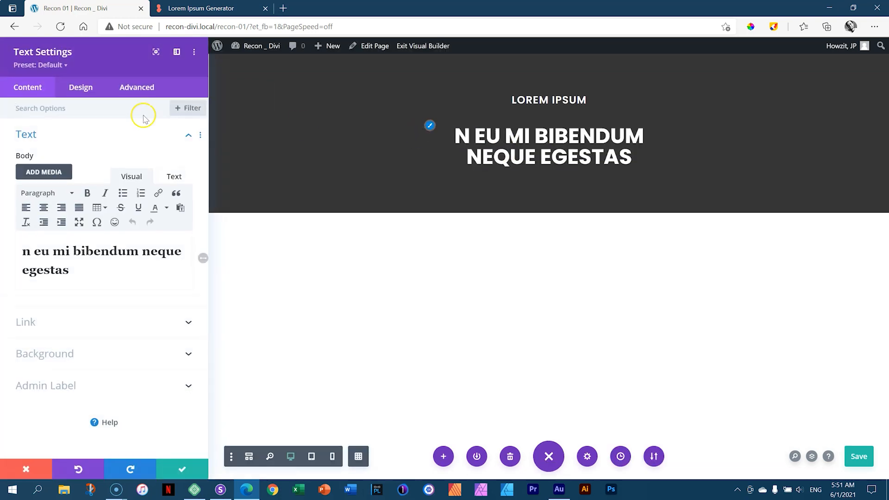
pyautogui.click(81, 91)
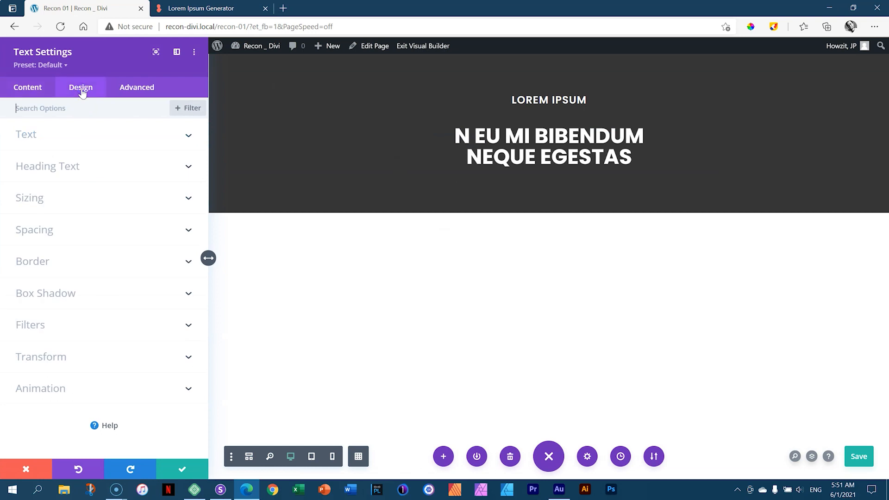
pyautogui.click(66, 168)
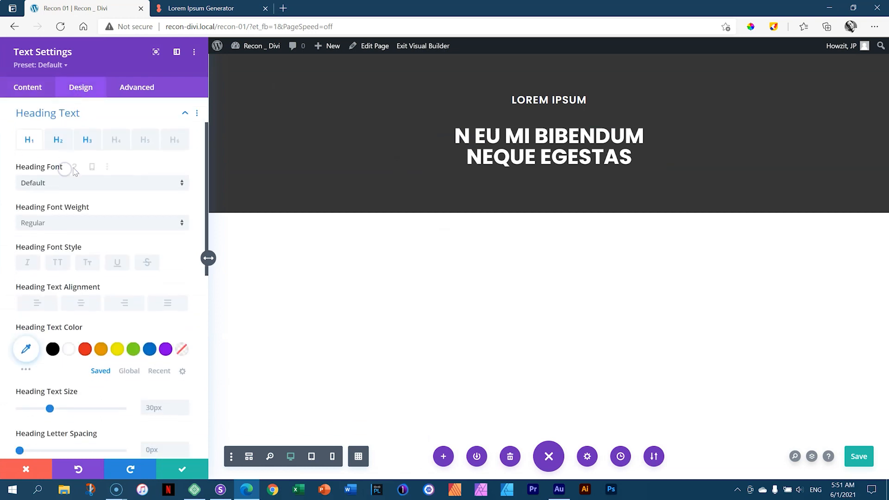
pyautogui.click(59, 142)
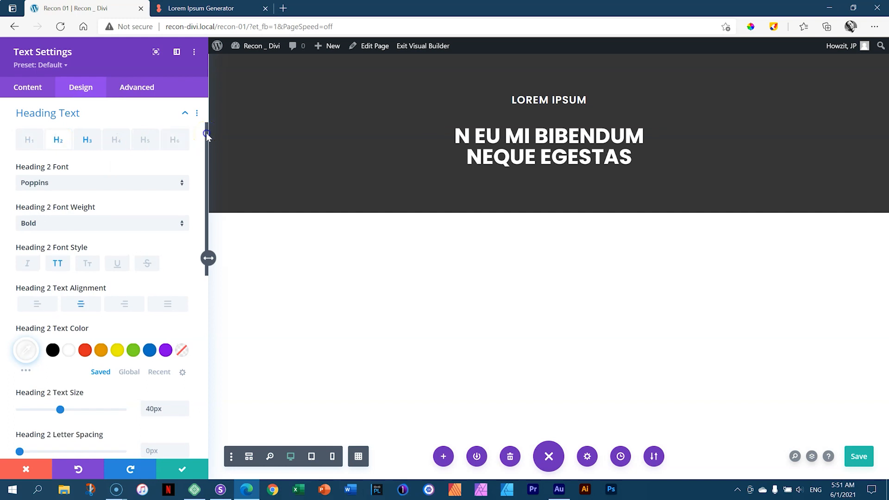
pyautogui.moveTo(207, 135); pyautogui.dragTo(206, 255)
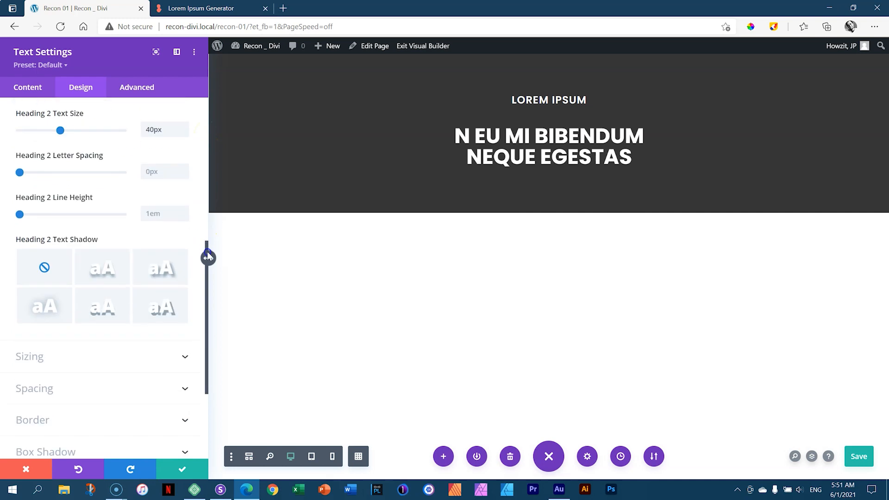
pyautogui.click(155, 214)
pyautogui.write('1.2em')
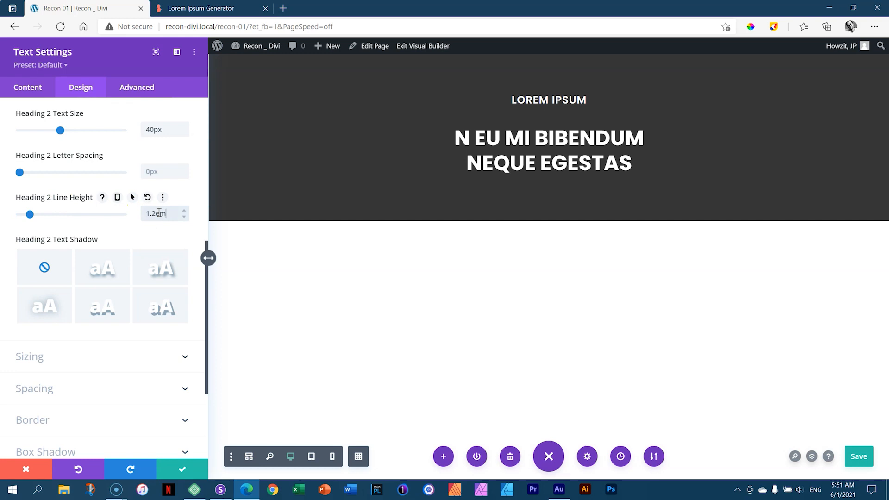
pyautogui.click(190, 190)
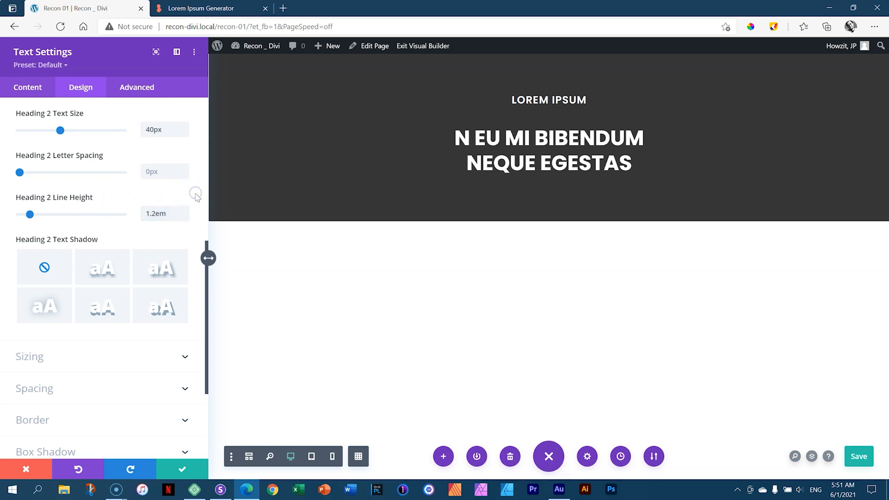
pyautogui.click(195, 188)
pyautogui.click(189, 467)
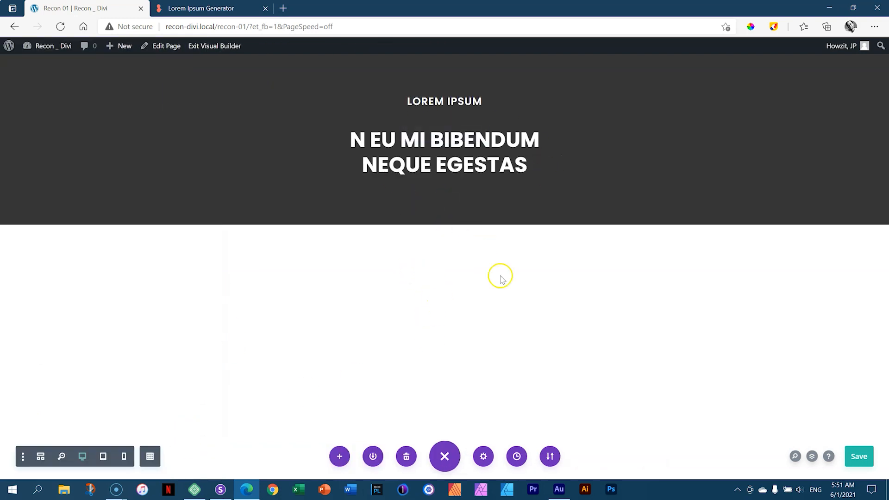
# Open the spacing design options of the Lorem Ipsum heading module
pyautogui.moveTo(538, 115)
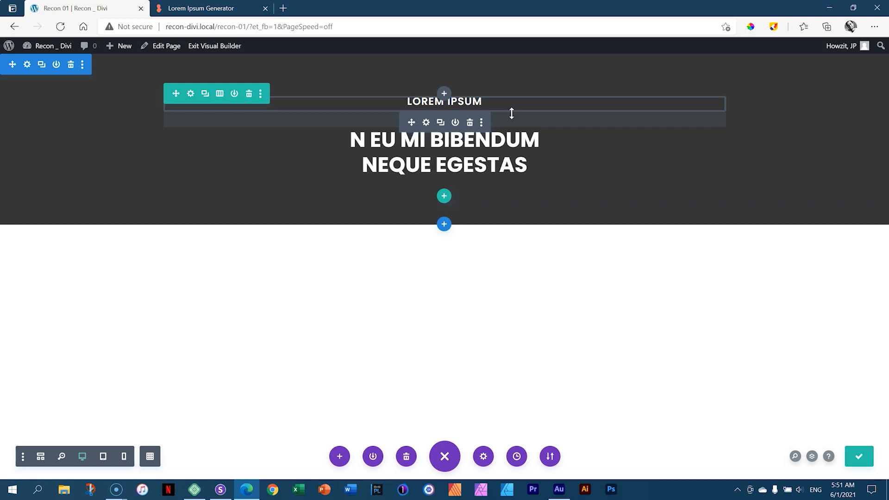
pyautogui.click(426, 122)
pyautogui.click(89, 91)
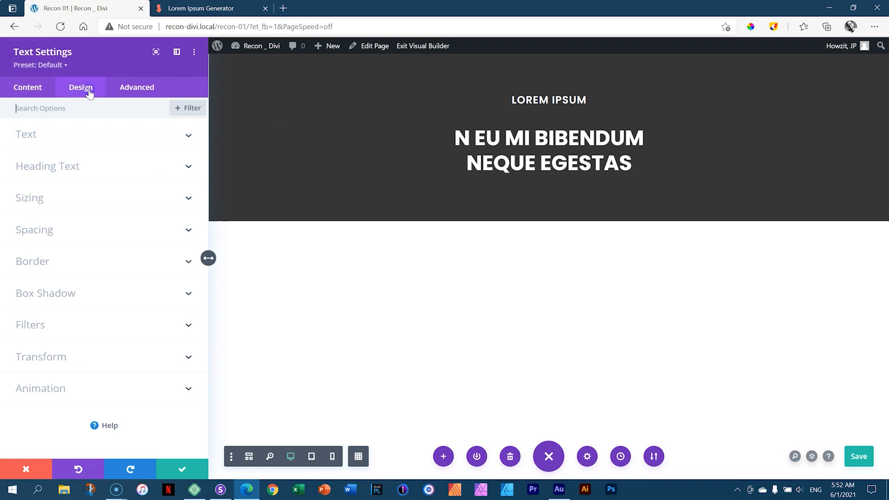
pyautogui.click(42, 230)
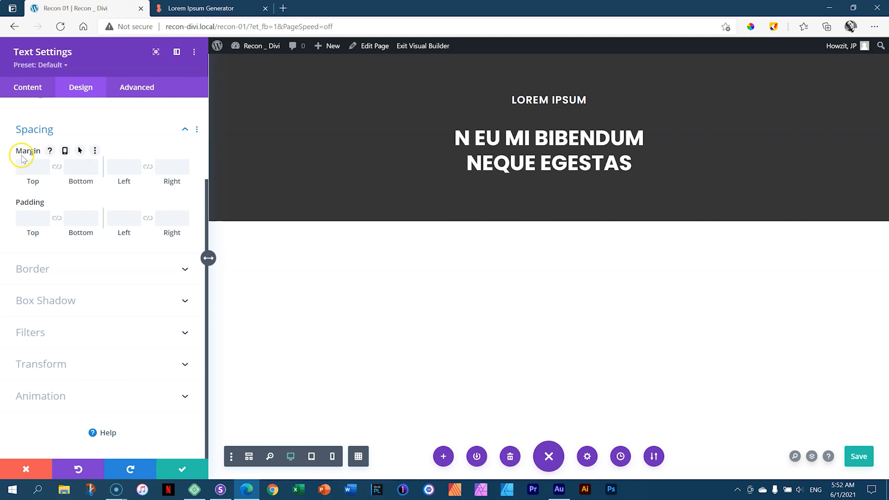
# Try a bottom margin of 0px on the Lorem Ipsum heading module and reset it
pyautogui.click(72, 166)
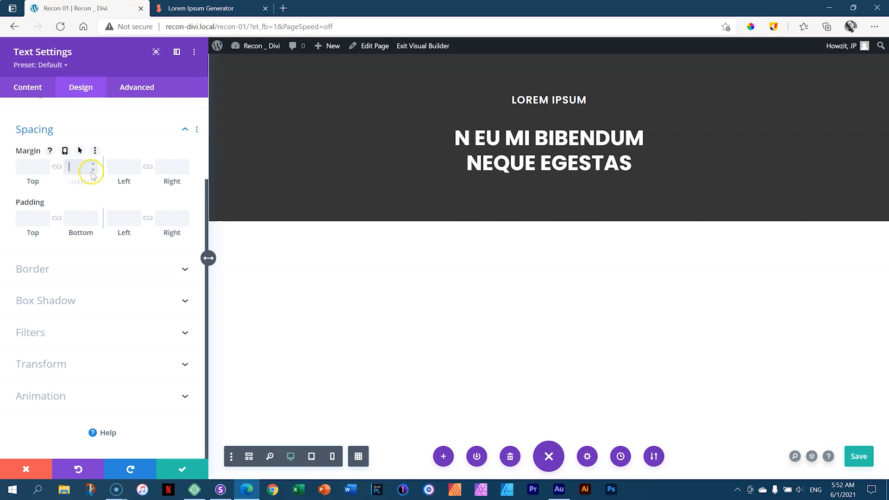
pyautogui.write('0px')
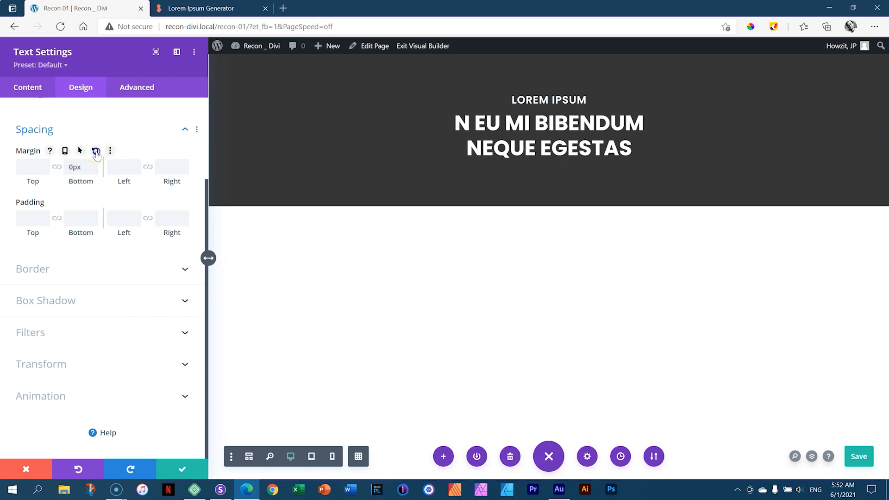
pyautogui.click(95, 151)
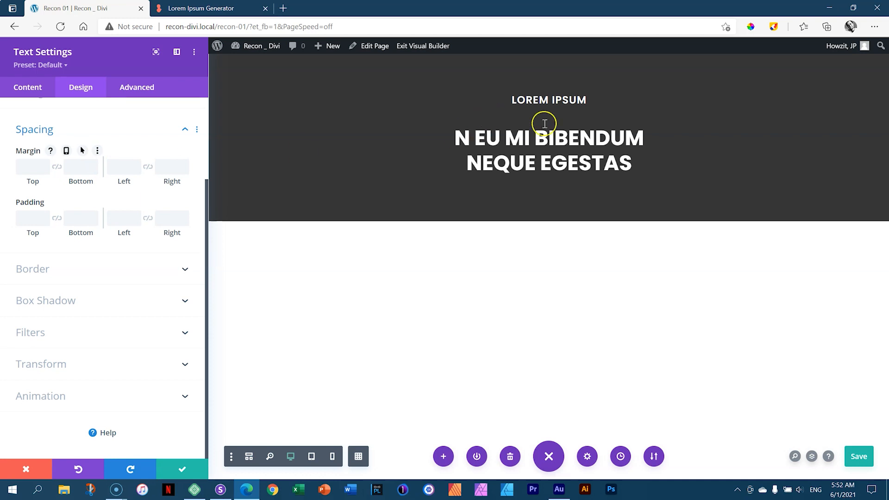
# Set the Lorem Ipsum heading module's bottom margin to 10px and save the module settings
pyautogui.click(72, 165)
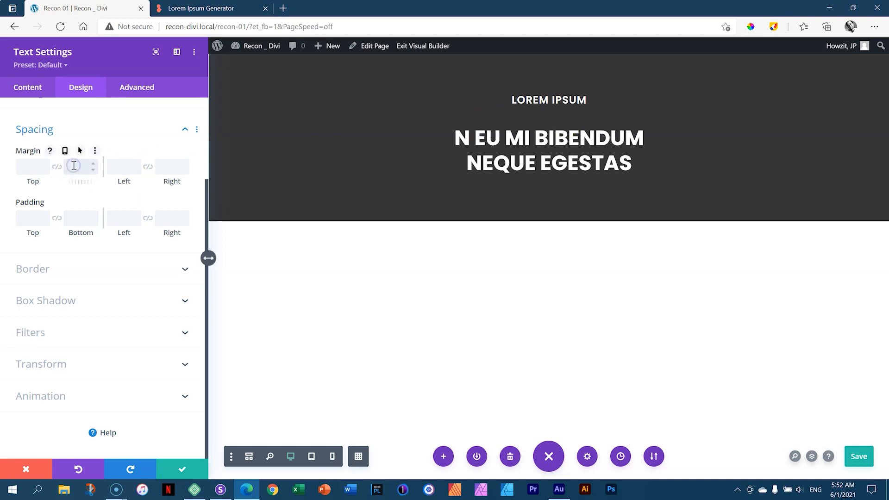
pyautogui.write('0px')
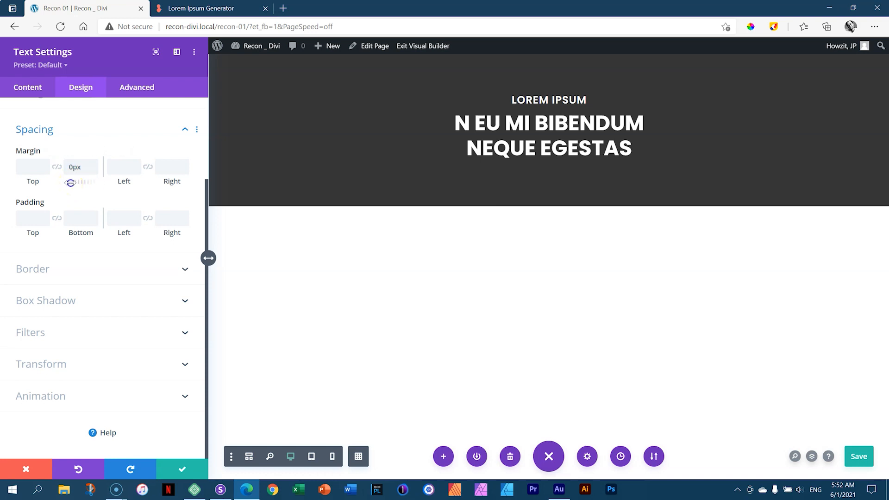
pyautogui.moveTo(71, 183)
pyautogui.mouseDown()
pyautogui.moveTo(132, 182)
pyautogui.moveTo(56, 184)
pyautogui.mouseUp()
pyautogui.click(93, 169)
pyautogui.click(93, 169)
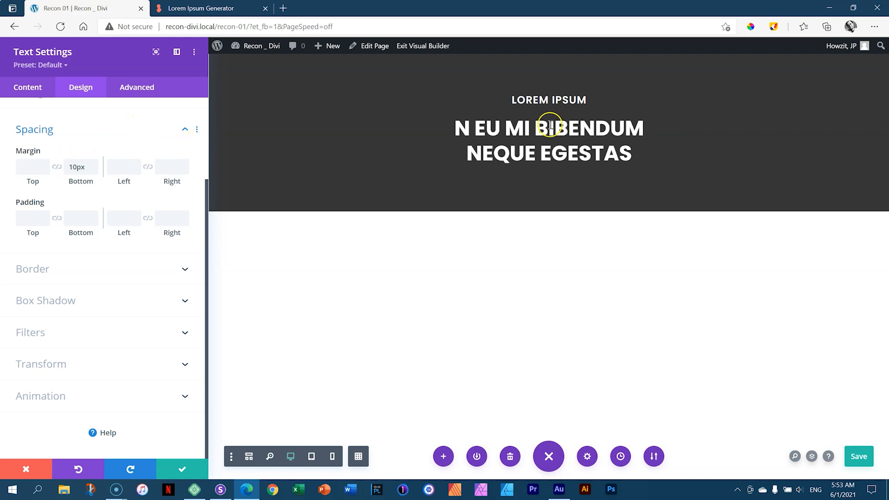
pyautogui.click(183, 469)
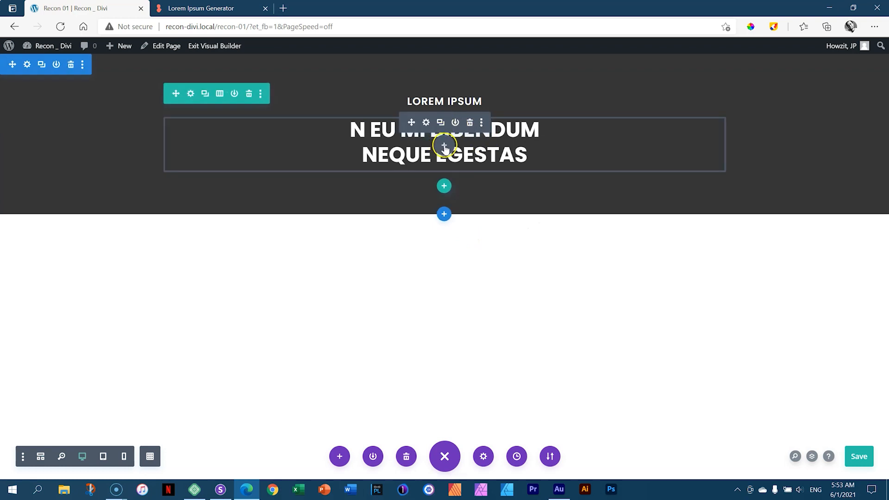
# Insert a Button module directly below the Heading 2 text module
pyautogui.click(445, 148)
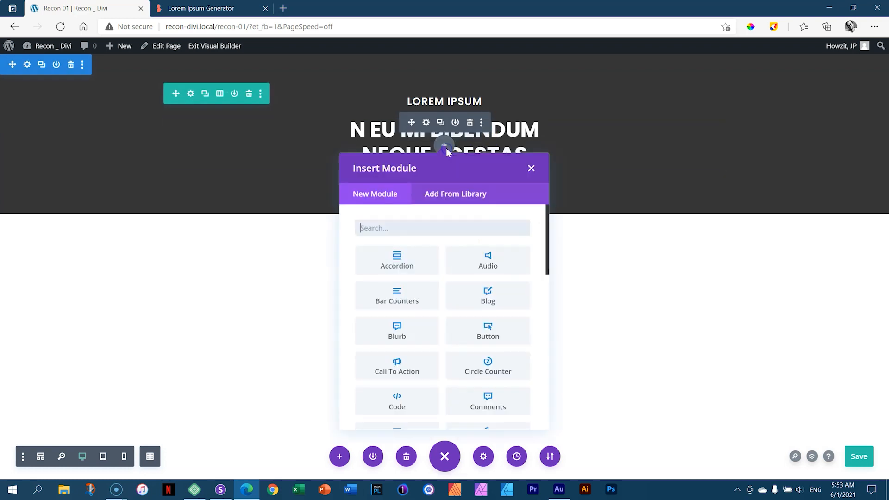
pyautogui.write('butt')
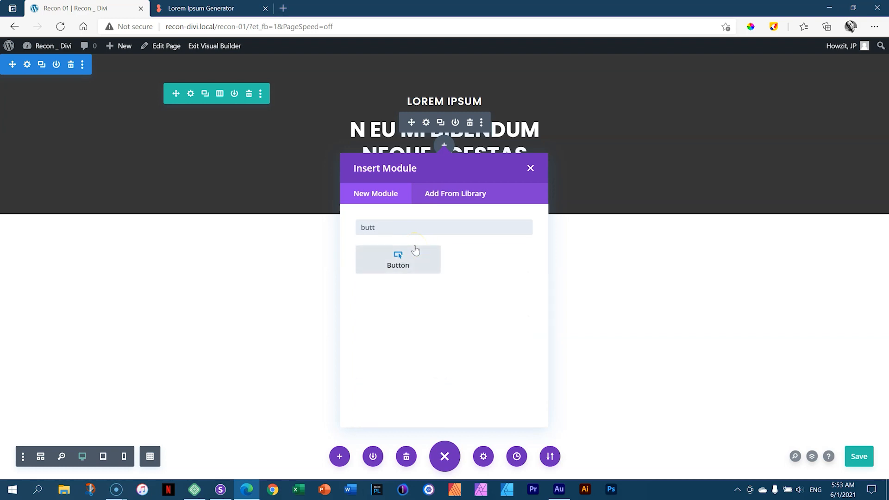
pyautogui.click(403, 264)
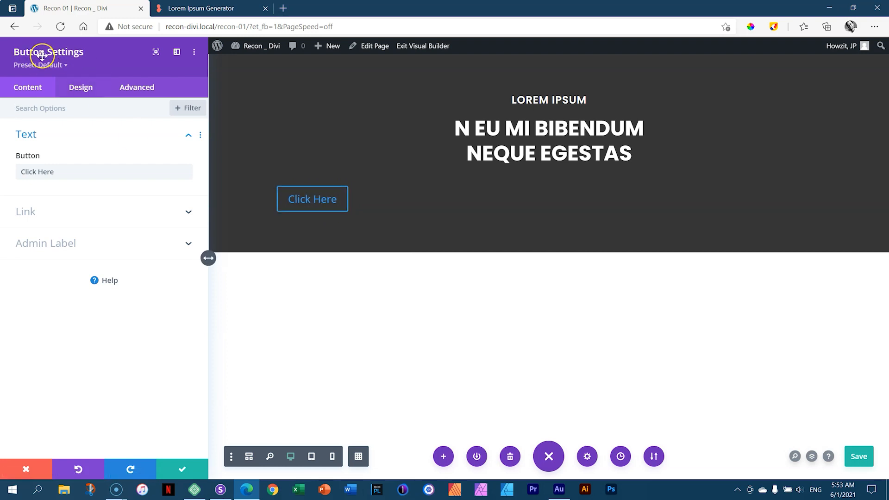
# Replace the button's default text with View More
pyautogui.click(72, 175)
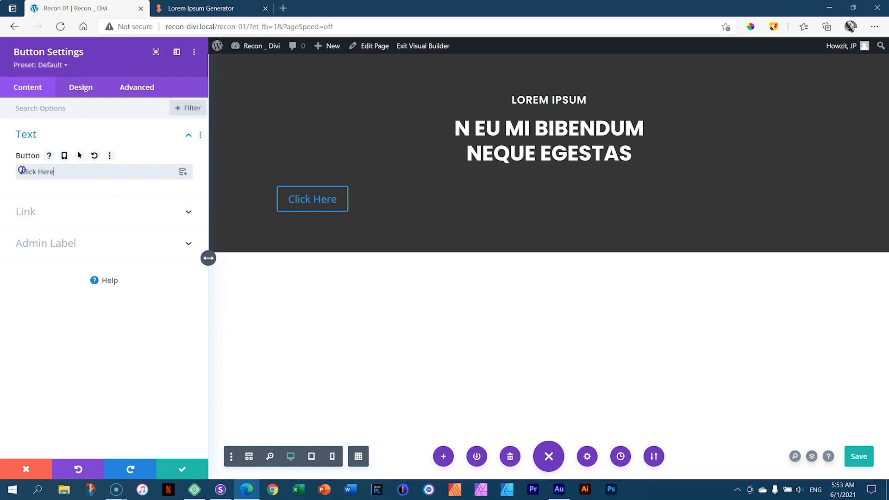
pyautogui.press('BackSpace')
pyautogui.press('BackSpace')
pyautogui.press('BackSpace')
pyautogui.press('BackSpace')
pyautogui.press('BackSpace')
pyautogui.press('BackSpace')
pyautogui.press('BackSpace')
pyautogui.press('BackSpace')
pyautogui.write('View More')
pyautogui.click(67, 210)
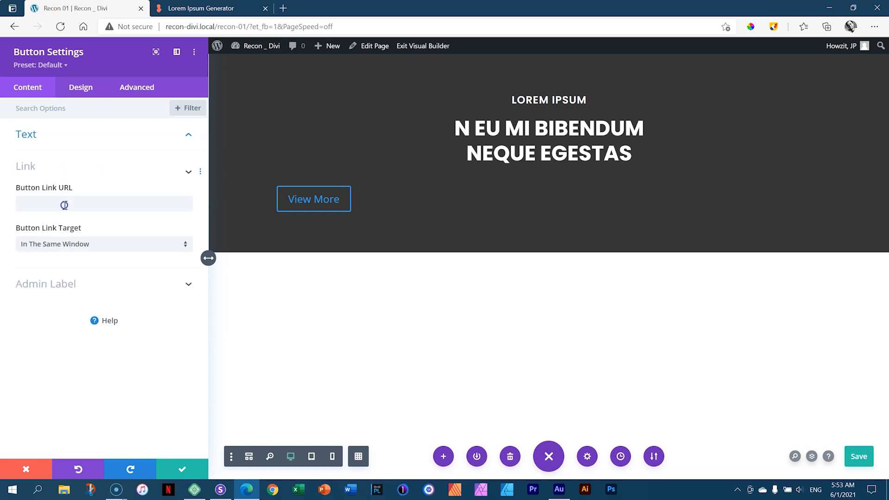
pyautogui.click(64, 207)
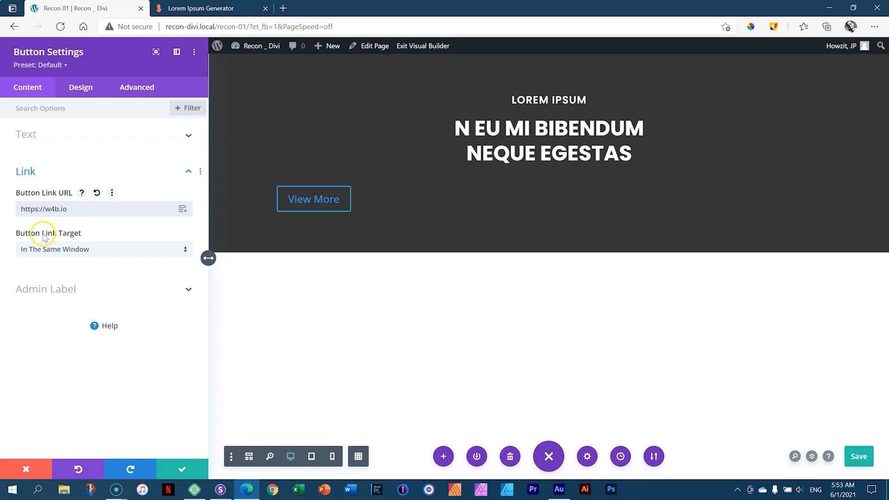
pyautogui.click(74, 249)
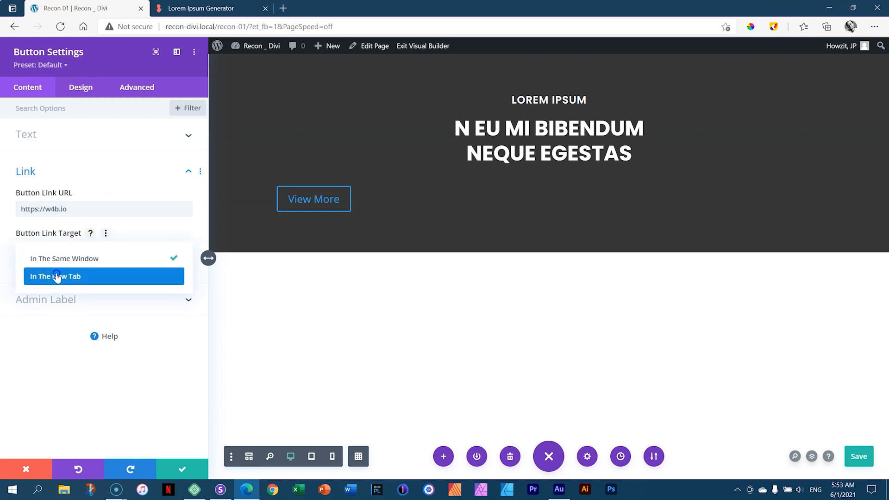
pyautogui.click(58, 277)
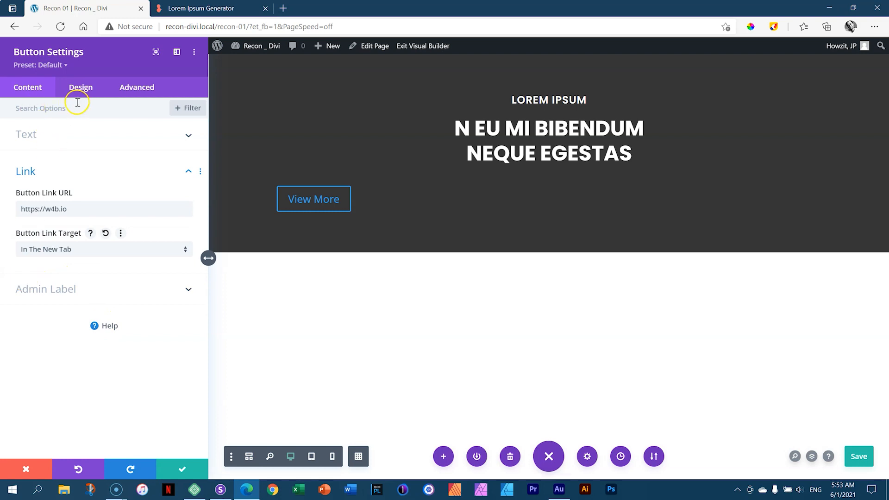
# Centre the View More button in its row using the module's alignment option
pyautogui.click(86, 90)
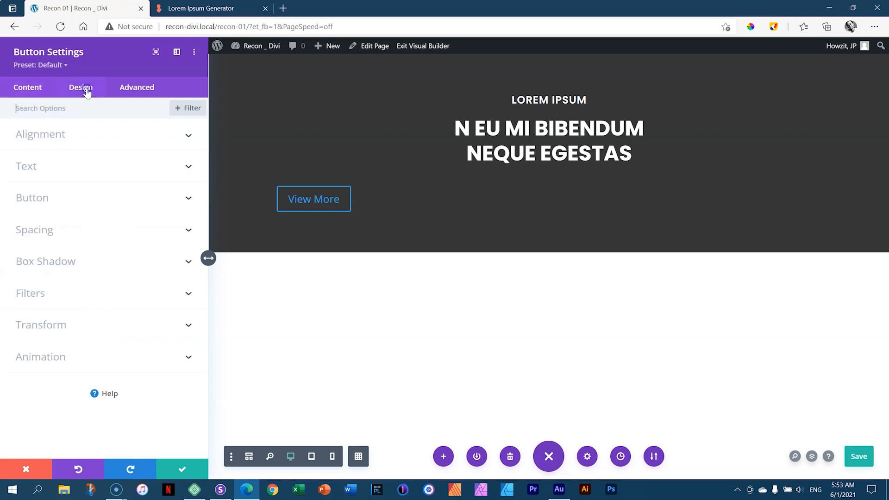
pyautogui.click(38, 139)
pyautogui.click(97, 173)
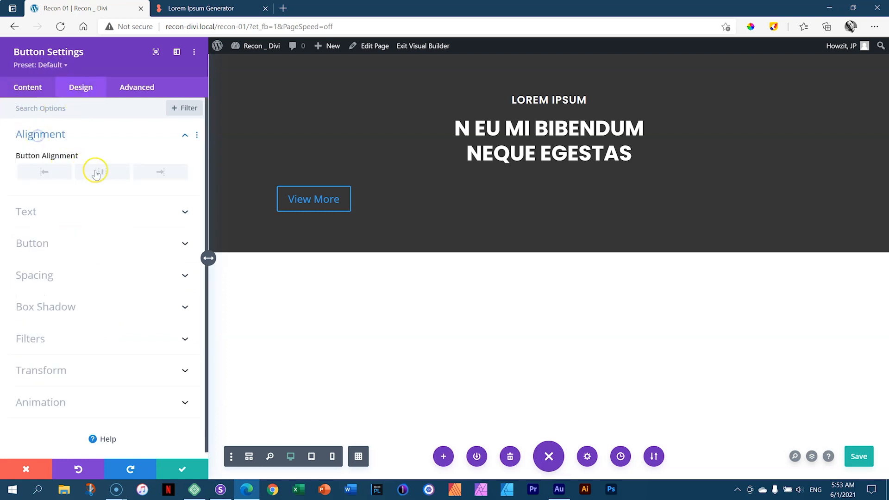
pyautogui.click(42, 134)
pyautogui.click(29, 166)
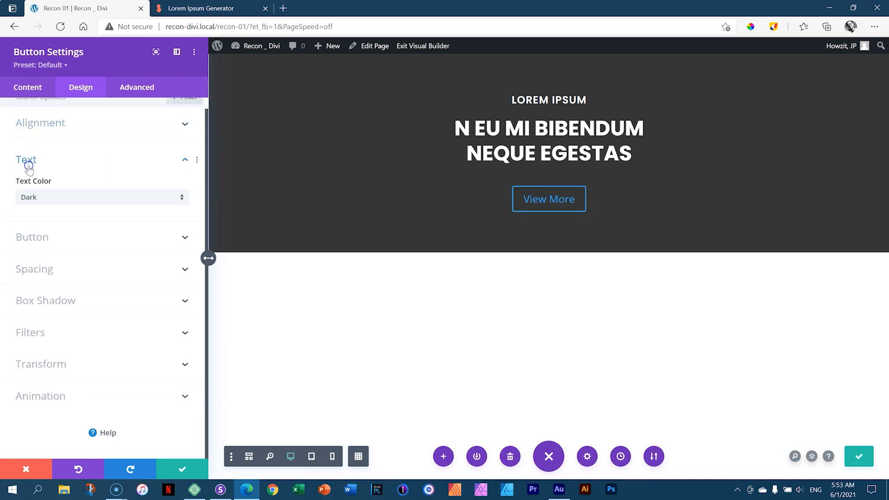
pyautogui.click(95, 200)
pyautogui.click(73, 160)
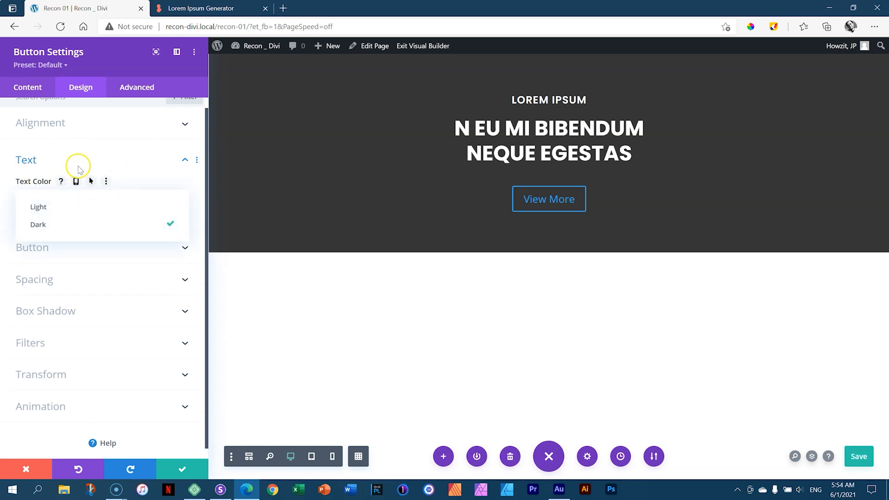
pyautogui.click(41, 165)
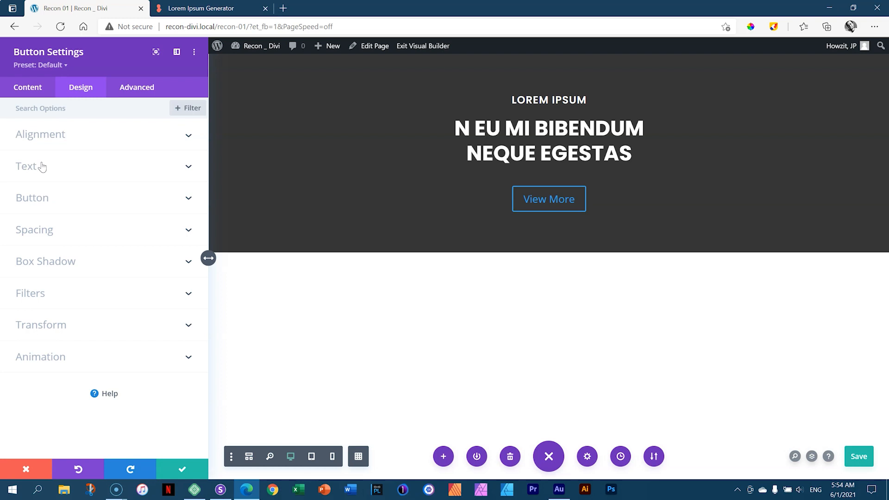
# Enable custom styles for the View More button
pyautogui.click(37, 198)
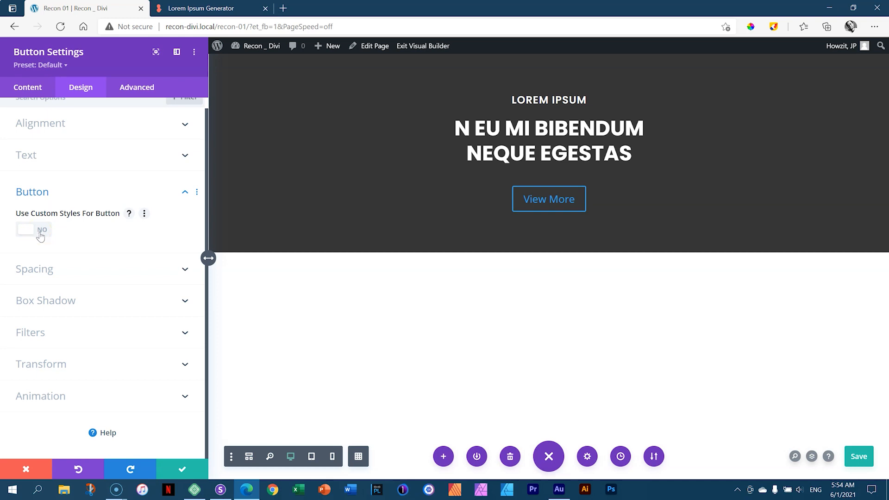
pyautogui.click(40, 232)
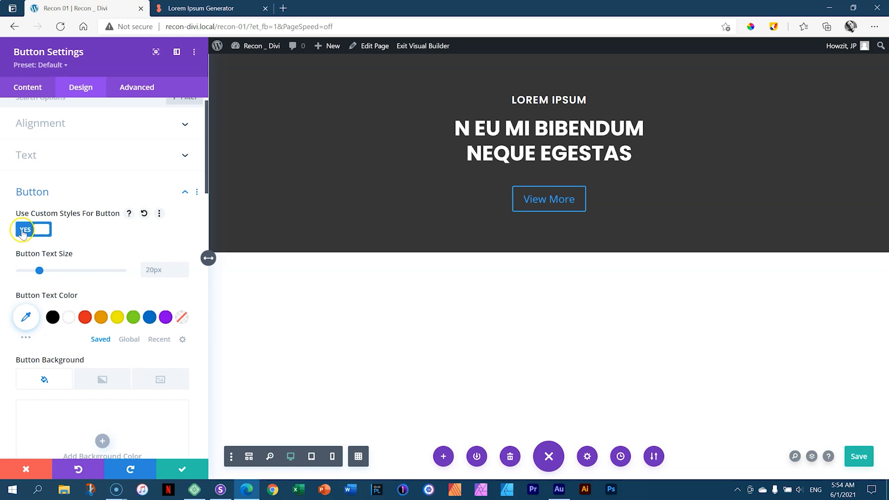
pyautogui.click(31, 230)
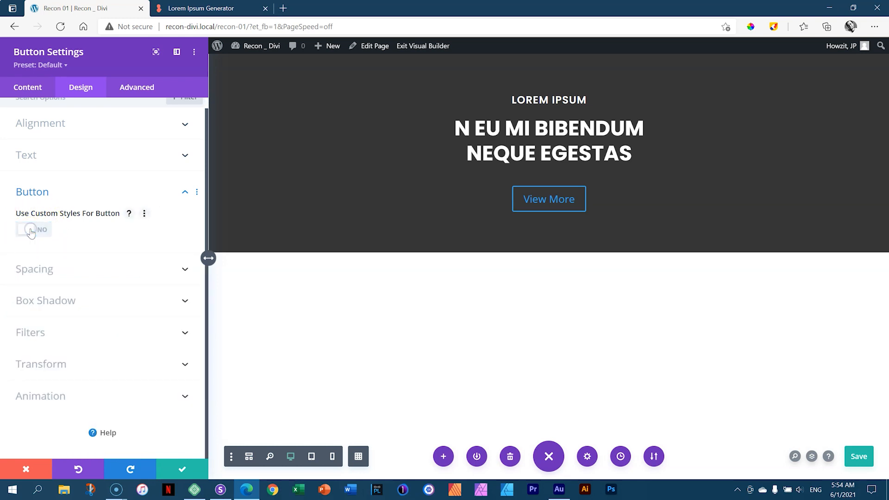
pyautogui.click(37, 230)
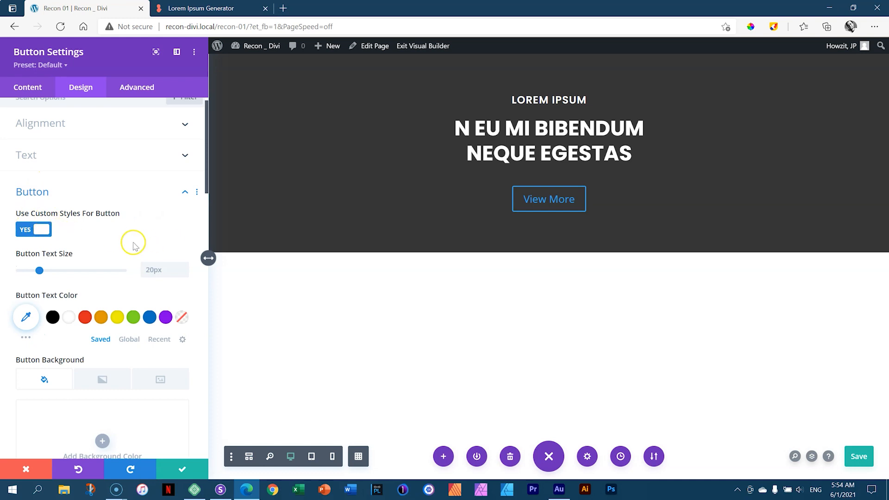
# Style the button with 16px text in colour #363636 on a white background
pyautogui.scroll(-2, 131, 241)
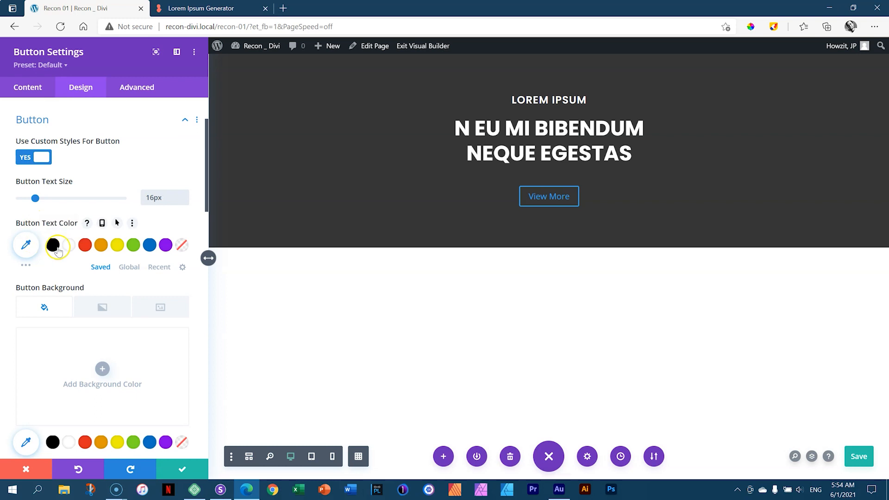
pyautogui.moveTo(206, 190); pyautogui.dragTo(207, 205)
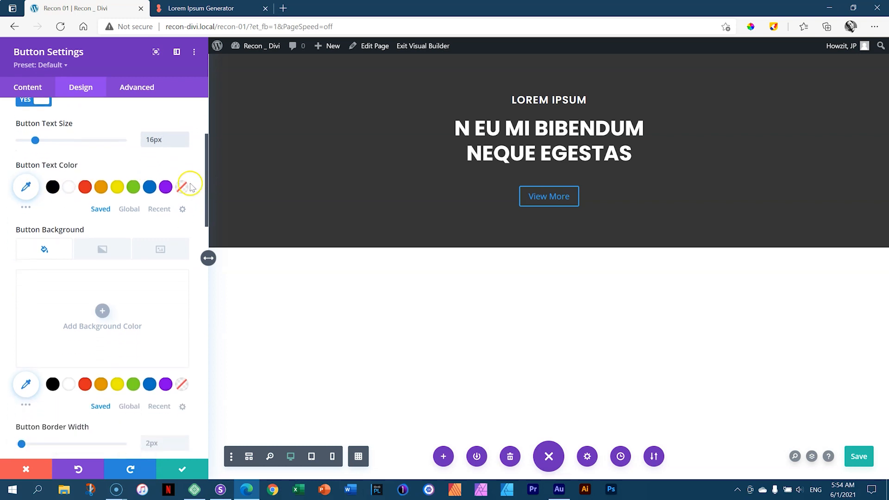
pyautogui.click(69, 384)
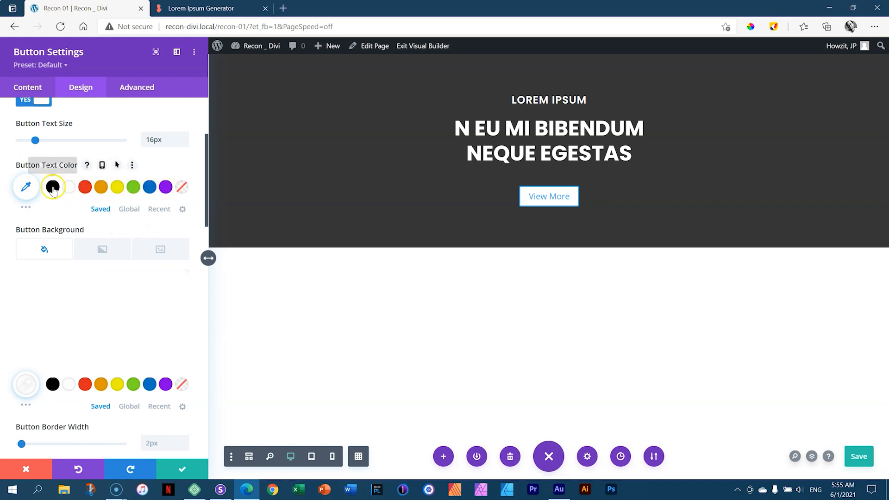
pyautogui.click(27, 188)
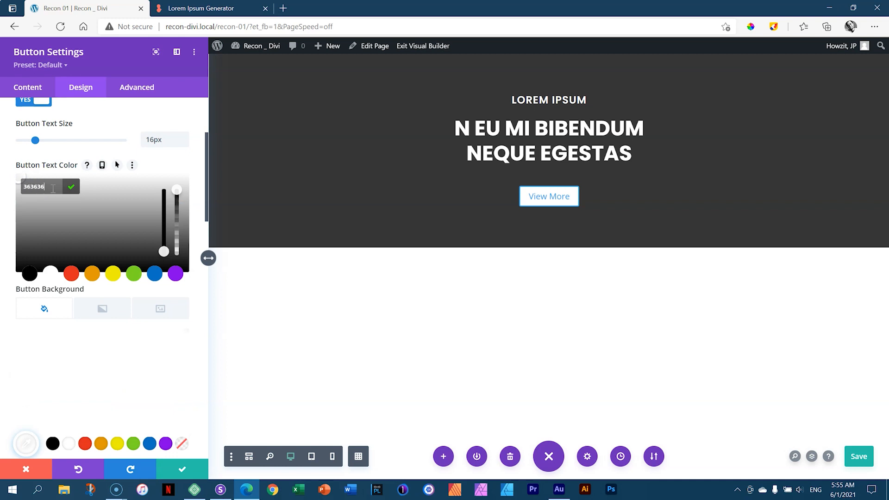
pyautogui.click(15, 156)
# Set the button's border width and border radius to 0px and its letter spacing to 1px
pyautogui.moveTo(207, 204); pyautogui.dragTo(203, 262)
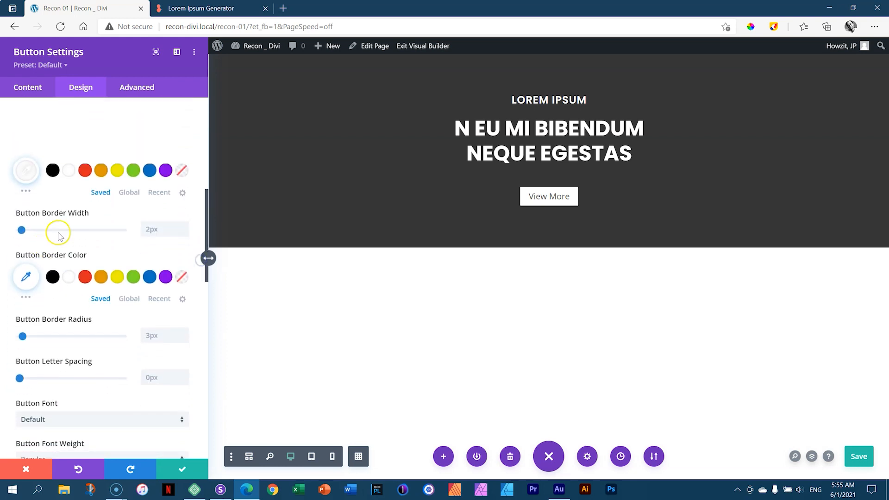
pyautogui.moveTo(35, 232); pyautogui.dragTo(6, 234)
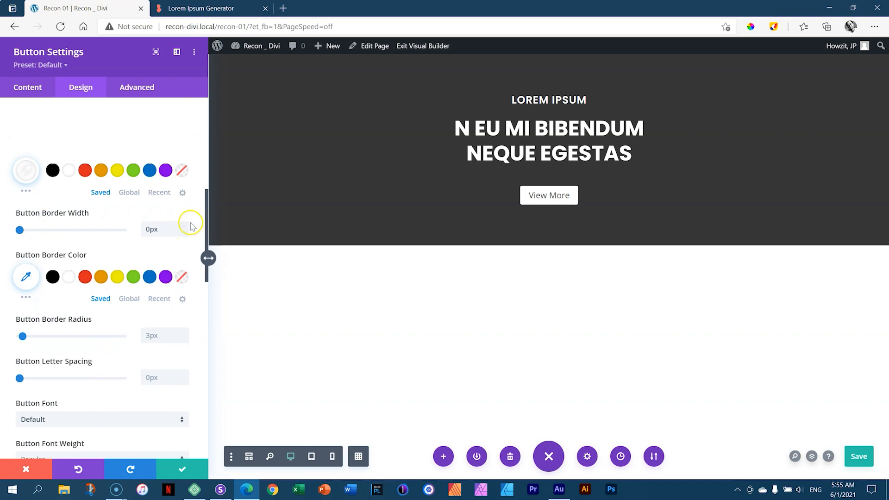
pyautogui.moveTo(208, 209); pyautogui.dragTo(207, 226)
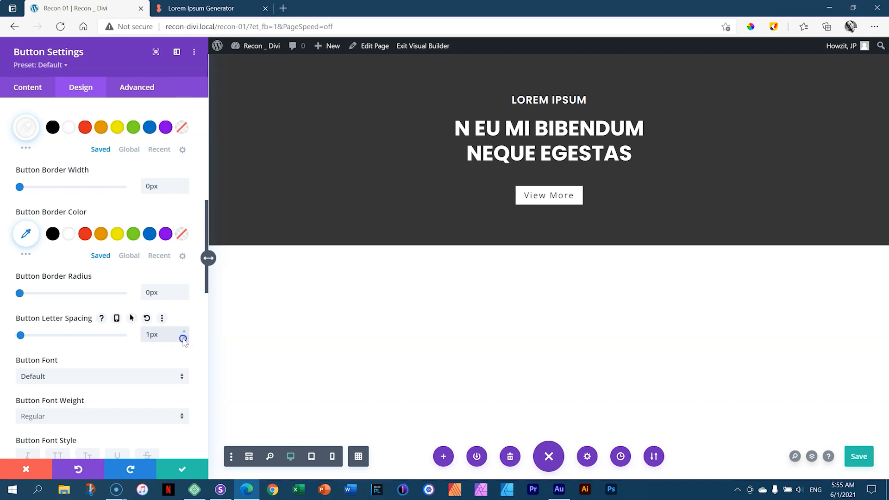
# Change the button's font to Poppins
pyautogui.moveTo(205, 290); pyautogui.dragTo(204, 314)
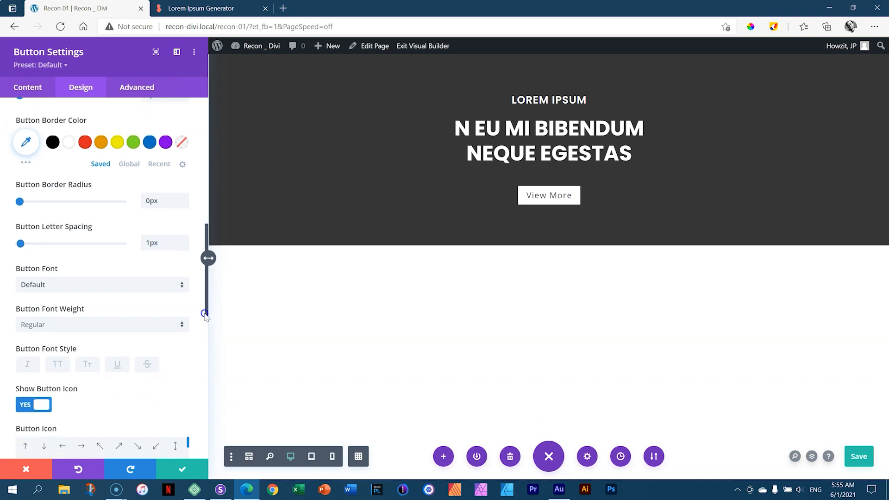
pyautogui.click(48, 284)
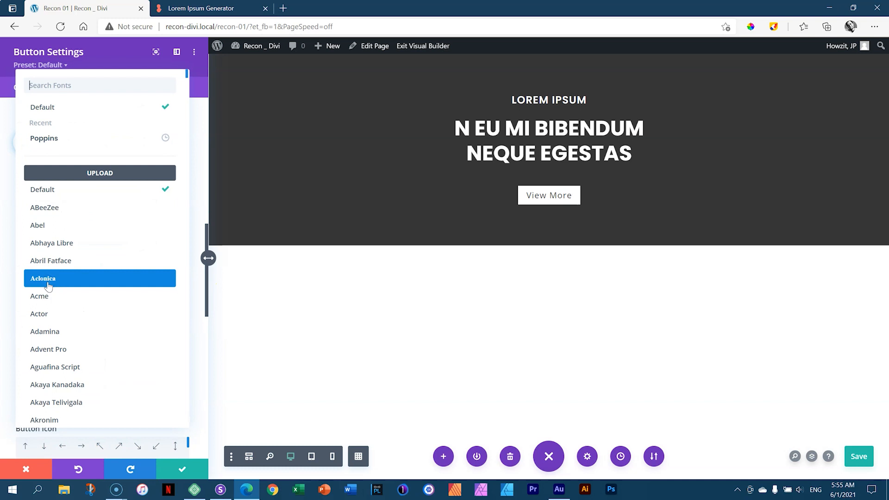
pyautogui.click(50, 138)
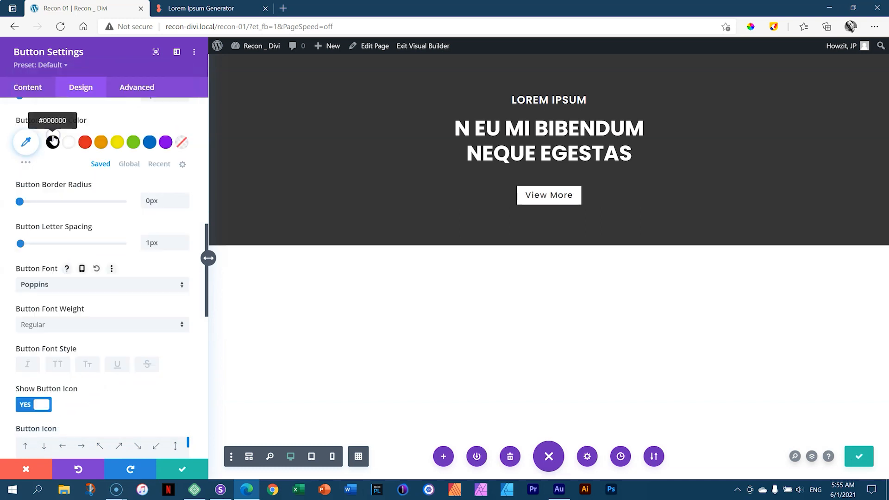
# Try the Medium font weight on the button text and return it to Regular
pyautogui.click(41, 325)
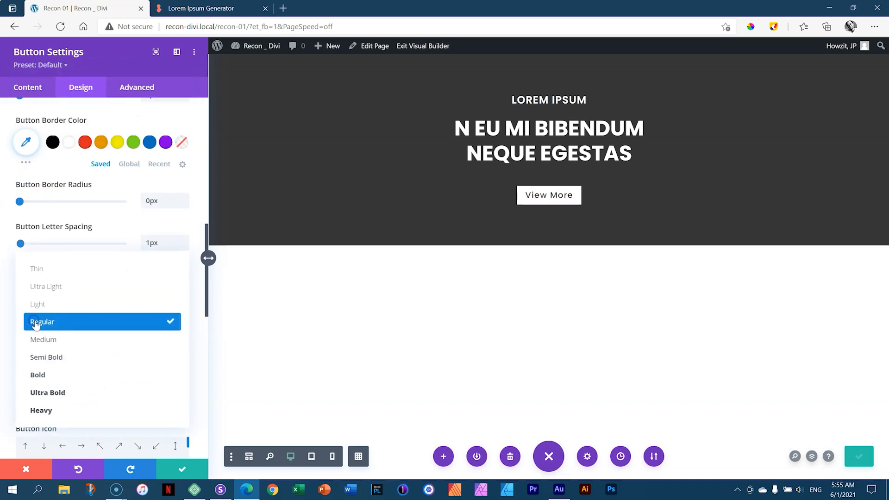
pyautogui.click(75, 342)
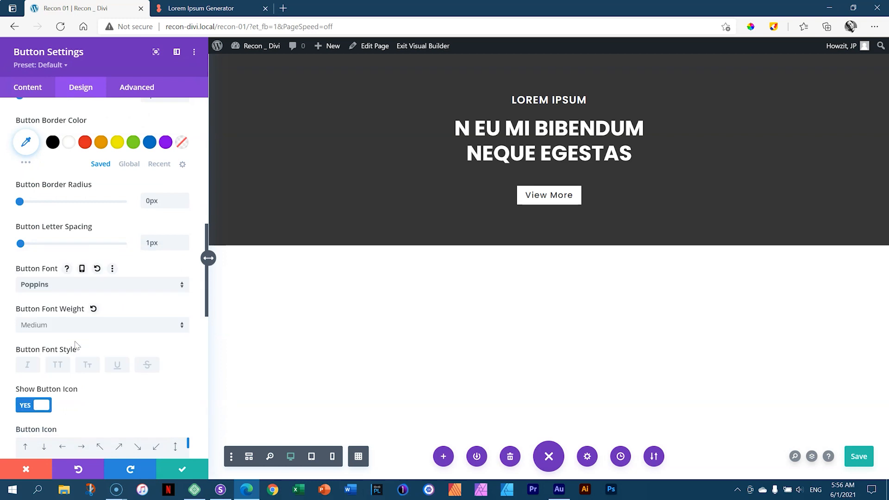
pyautogui.click(59, 324)
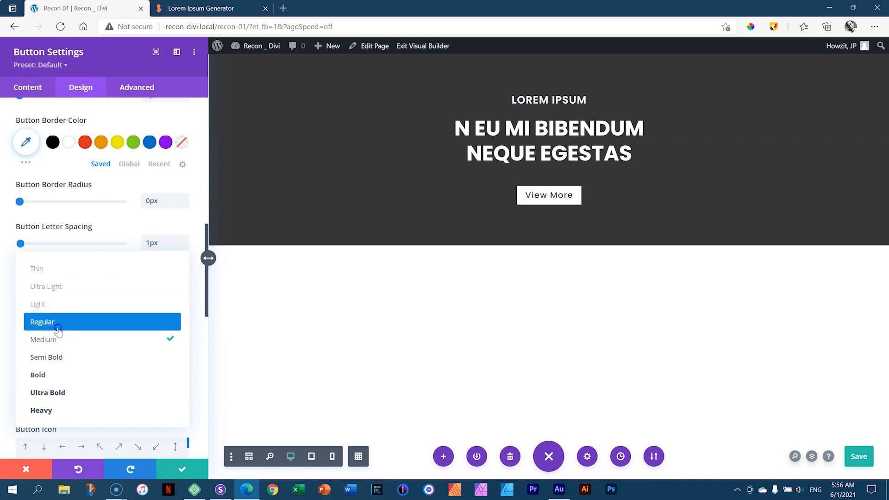
pyautogui.click(58, 327)
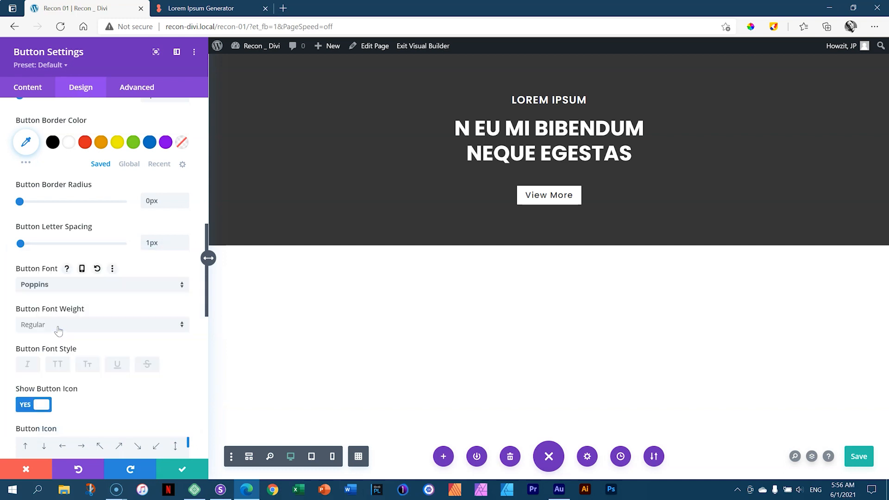
# Set the button's font weight to Light with all-caps style and turn off the button icon
pyautogui.click(58, 329)
pyautogui.click(59, 305)
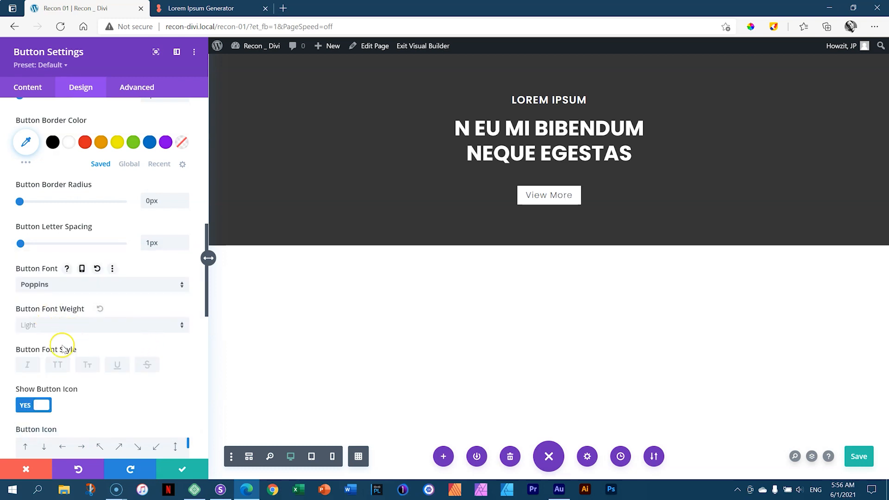
pyautogui.click(58, 366)
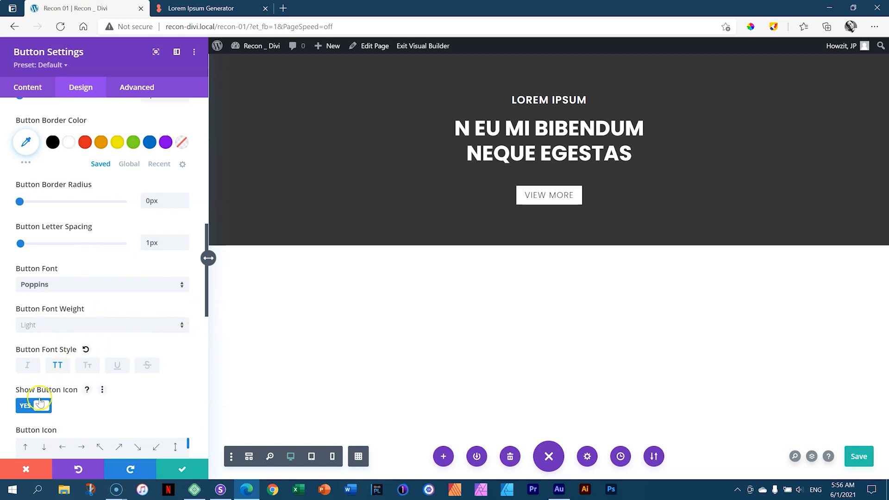
pyautogui.click(41, 407)
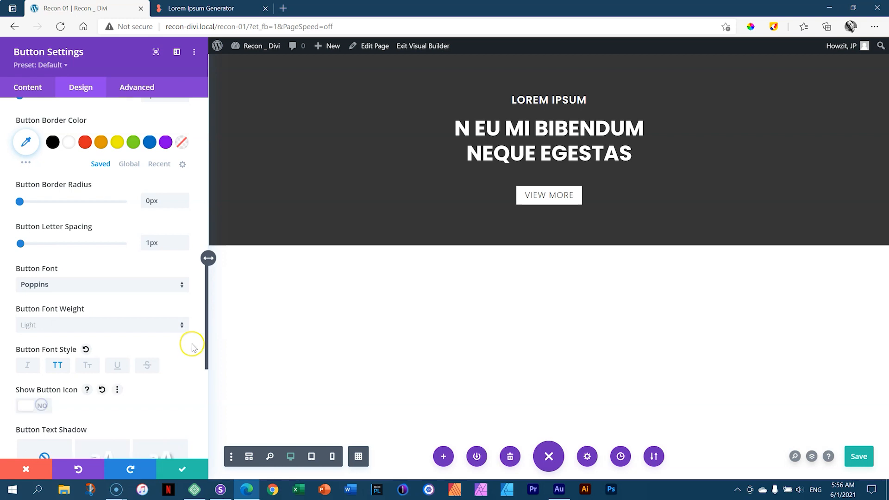
# Link the button's left and right padding, set both to 40px, and save the page
pyautogui.moveTo(206, 329); pyautogui.dragTo(196, 403)
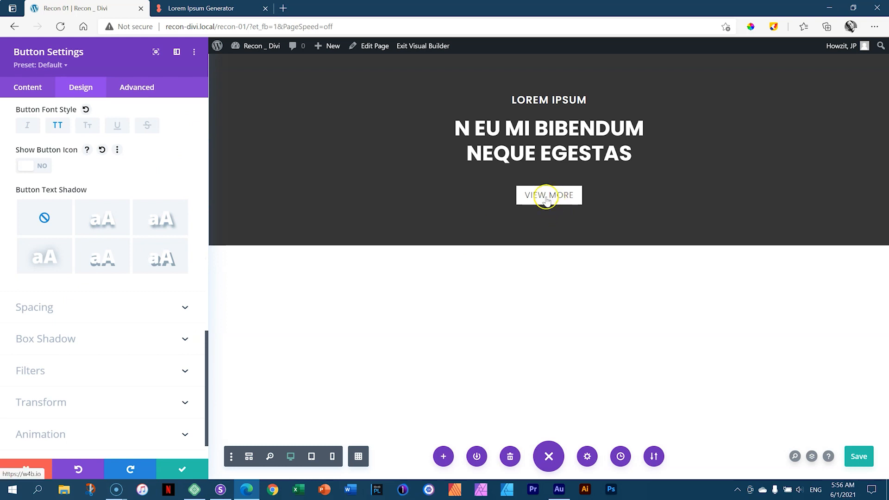
pyautogui.click(43, 313)
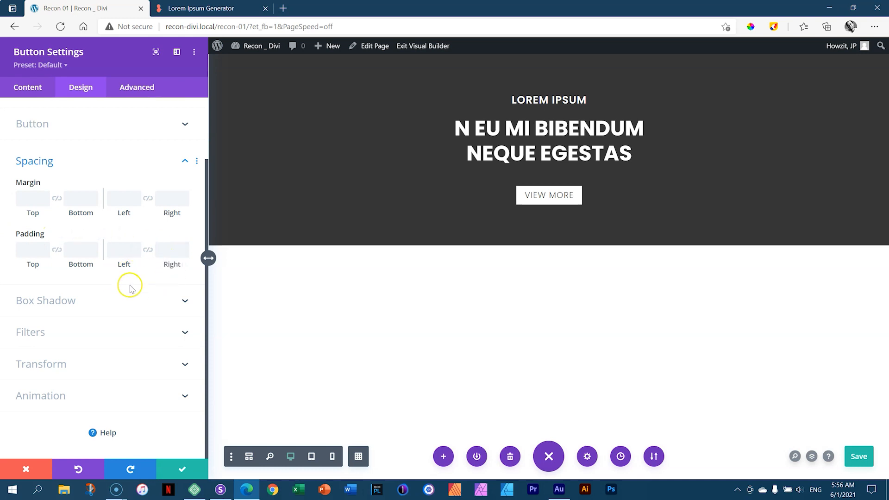
pyautogui.click(148, 252)
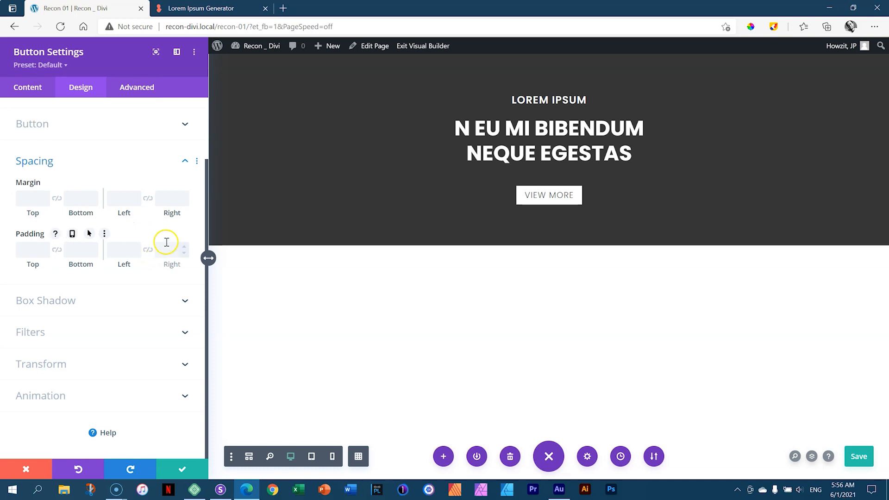
pyautogui.click(147, 250)
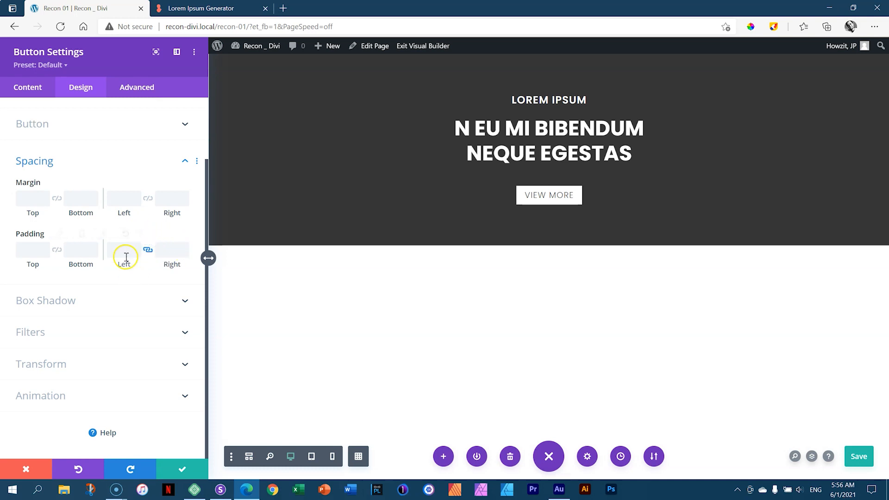
pyautogui.moveTo(125, 265); pyautogui.dragTo(150, 265)
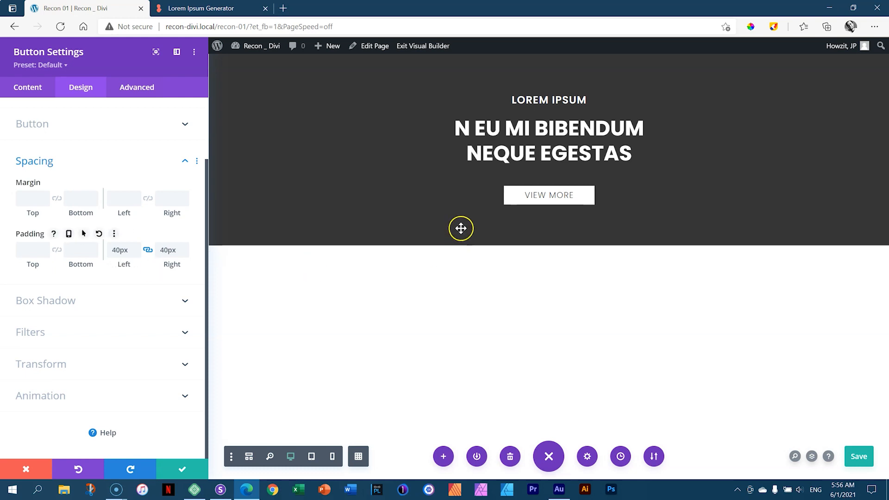
pyautogui.hotkey('ctrl', 's')
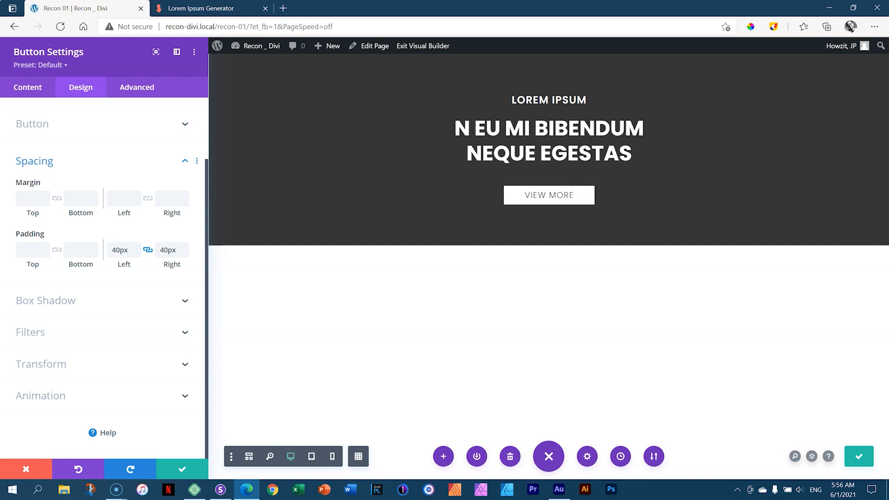
# Link the button's top and bottom padding, set both to 10px, and apply the button settings
pyautogui.click(57, 250)
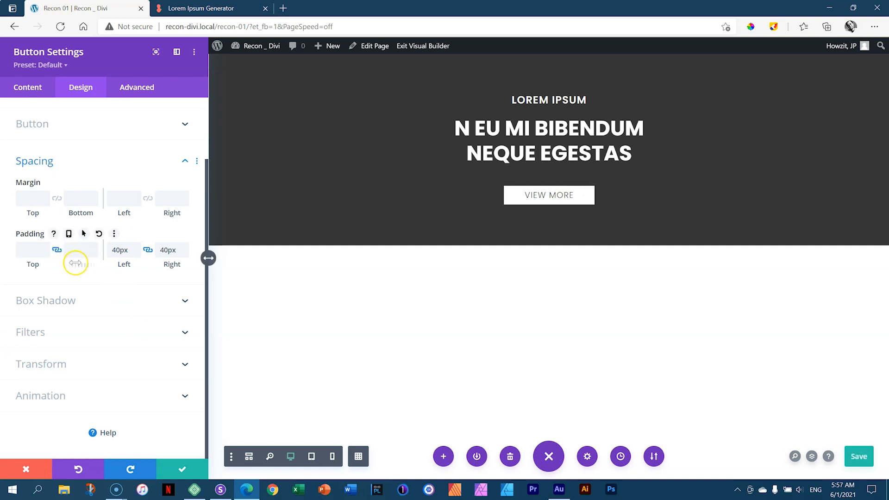
pyautogui.moveTo(76, 265); pyautogui.dragTo(81, 265)
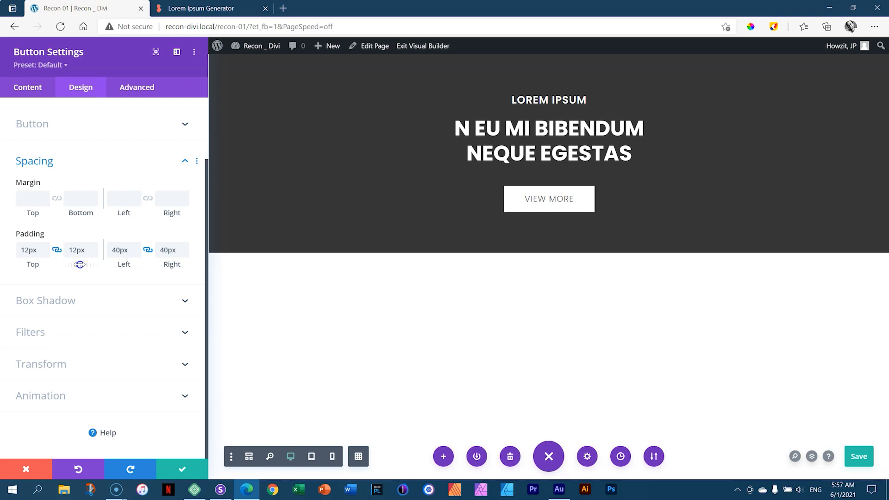
pyautogui.moveTo(79, 265)
pyautogui.mouseDown()
pyautogui.moveTo(87, 264)
pyautogui.moveTo(78, 265)
pyautogui.mouseUp()
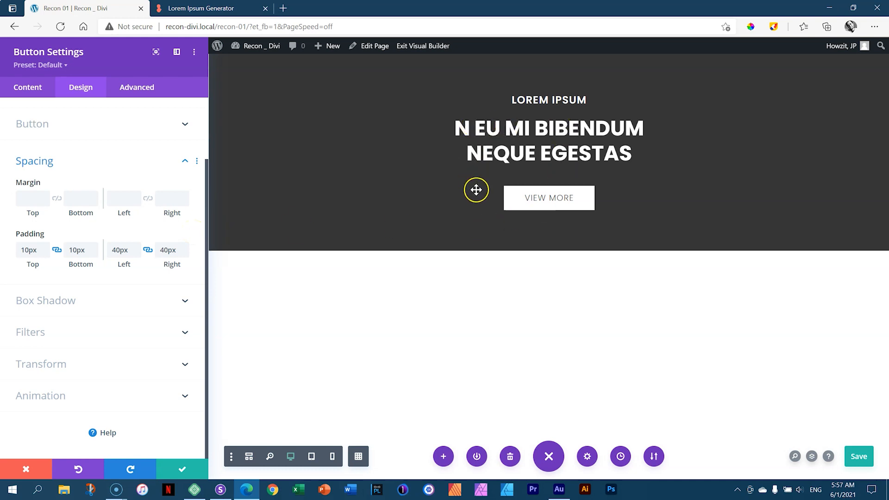
pyautogui.click(193, 472)
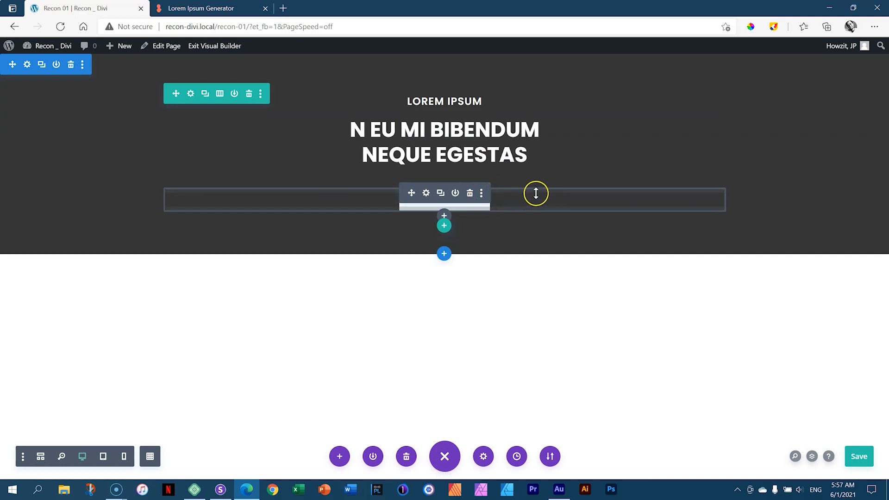
# Give the View More button a top margin of 75px to separate it from the heading
pyautogui.moveTo(536, 192); pyautogui.dragTo(537, 186)
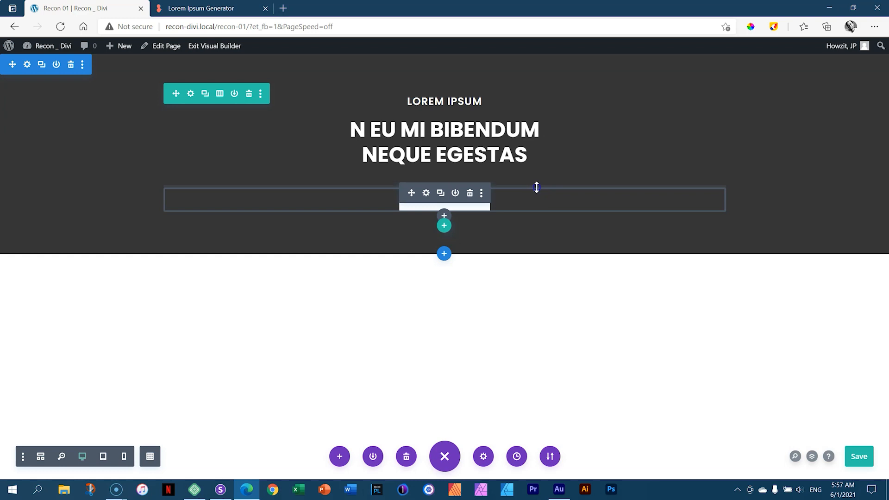
pyautogui.moveTo(537, 197); pyautogui.dragTo(546, 240)
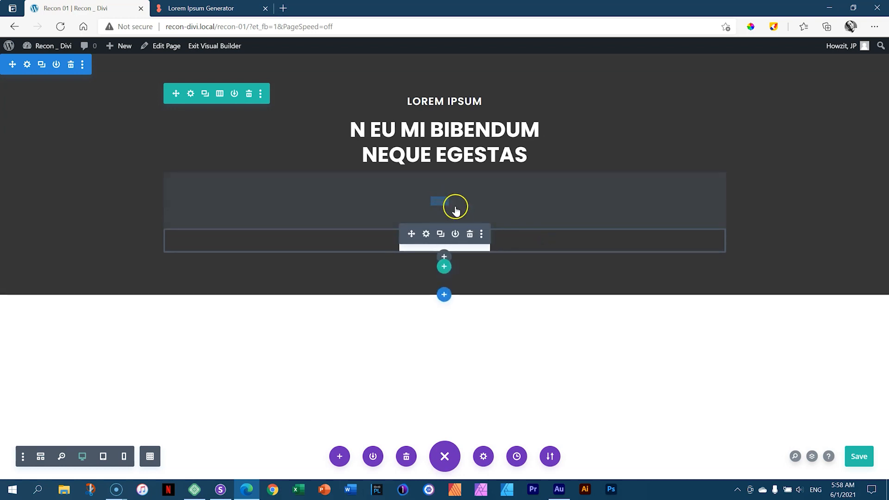
pyautogui.click(426, 233)
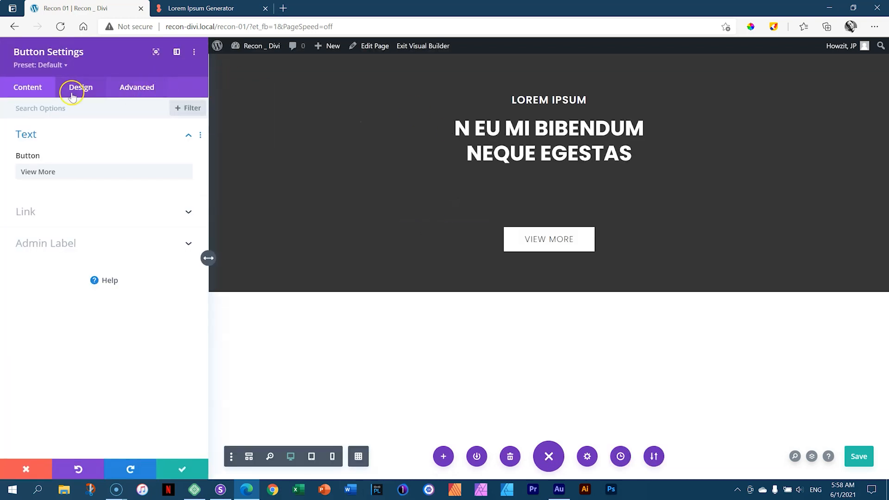
pyautogui.click(68, 91)
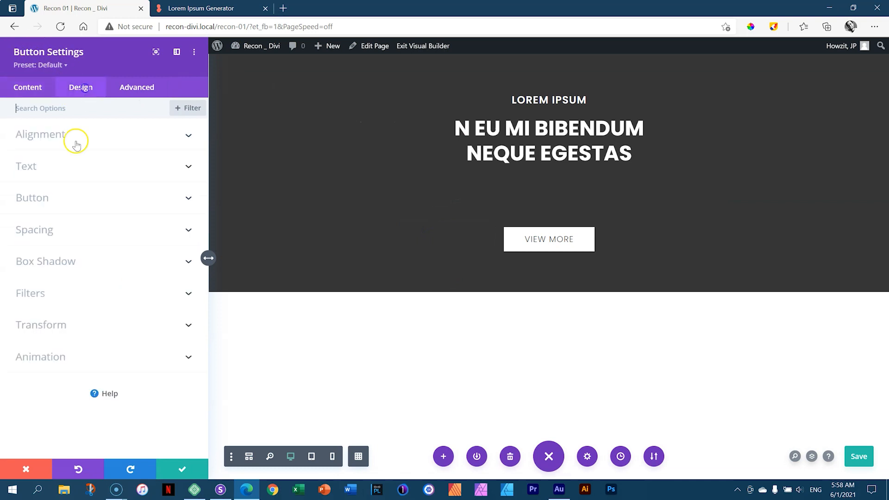
pyautogui.click(60, 221)
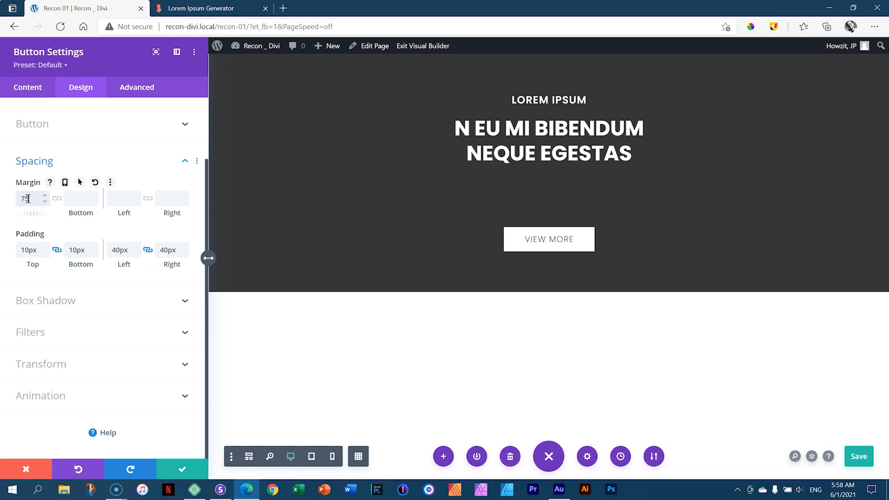
pyautogui.write('px')
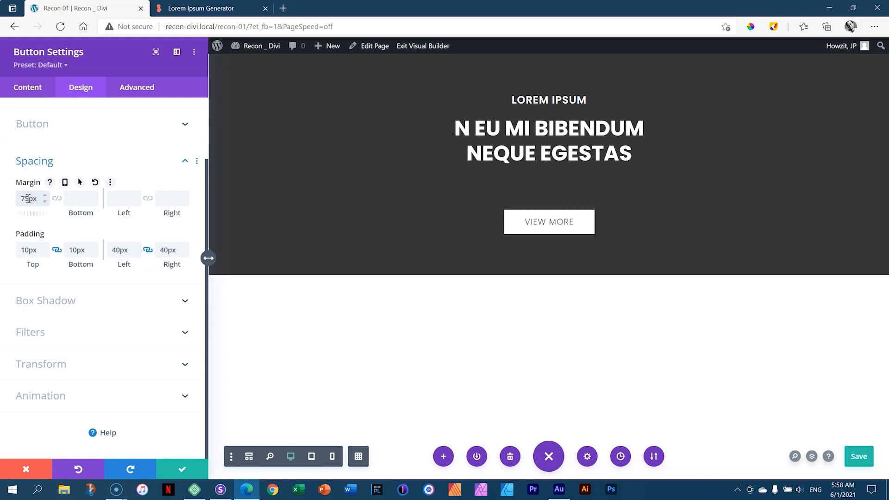
pyautogui.click(188, 468)
# Enlarge the section's top and bottom padding together, and extend the bottom padding further with the two unlinked
pyautogui.moveTo(544, 74)
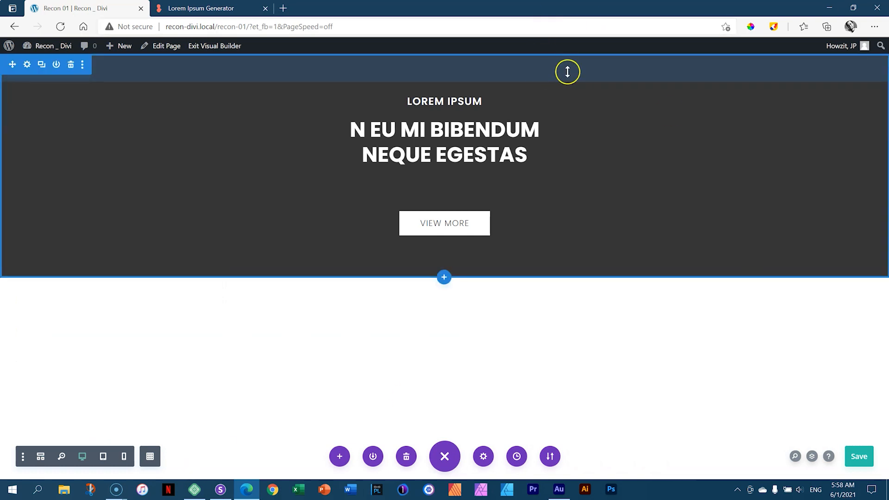
pyautogui.moveTo(566, 75); pyautogui.dragTo(565, 86)
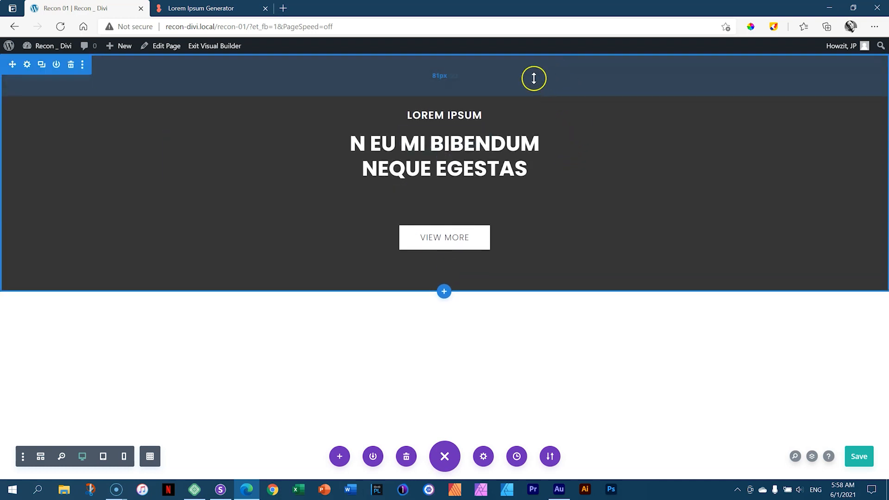
pyautogui.click(454, 78)
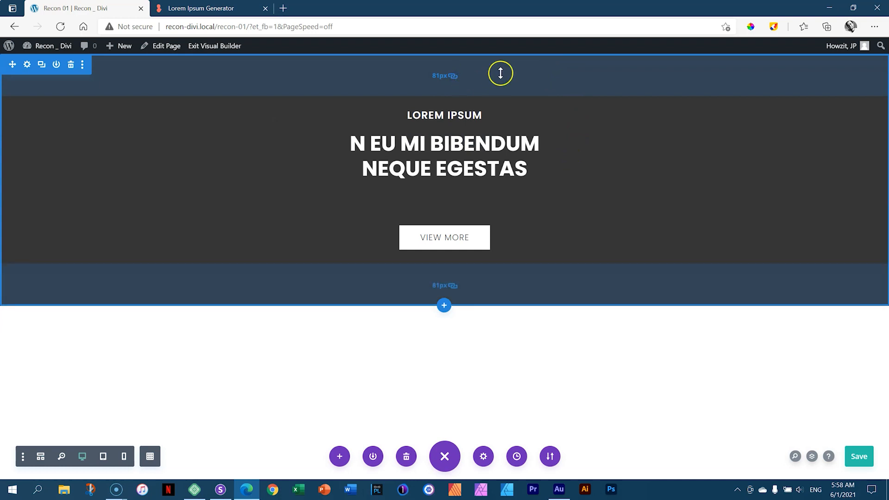
pyautogui.moveTo(492, 77); pyautogui.dragTo(491, 86)
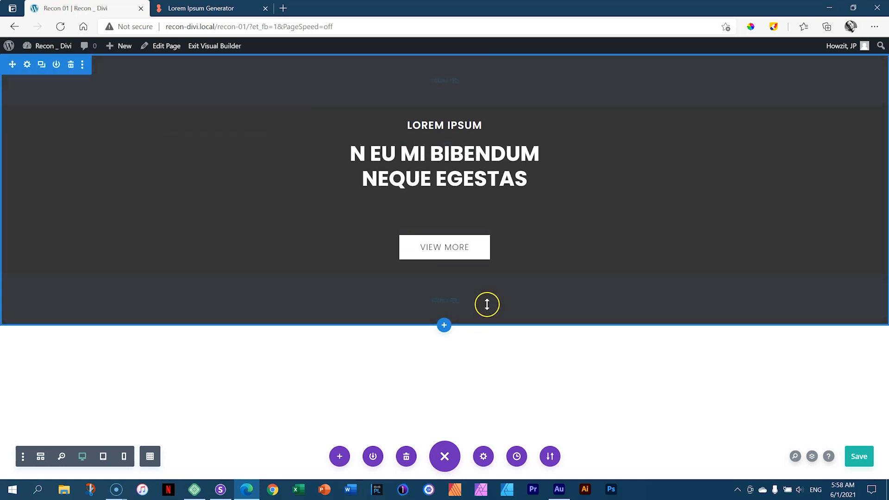
pyautogui.click(456, 301)
pyautogui.moveTo(514, 302); pyautogui.dragTo(519, 310)
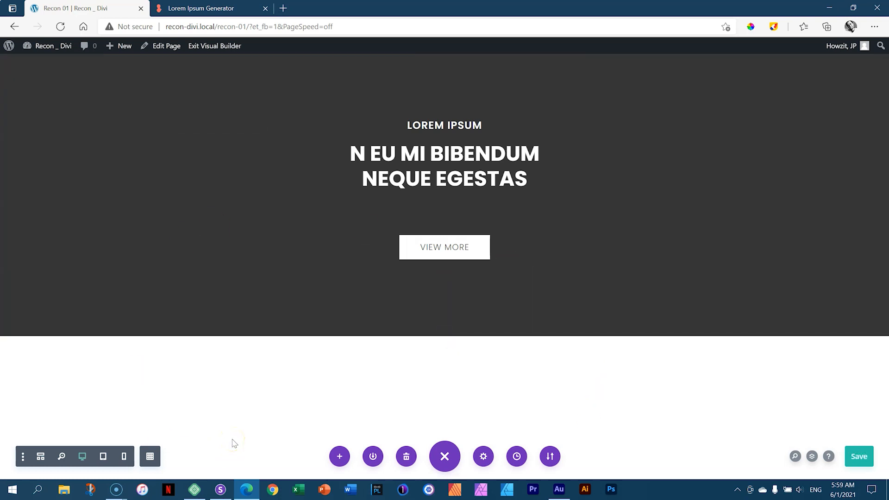
# Look over the page structure in wireframe view and the row's content settings in the visual layout
pyautogui.click(40, 458)
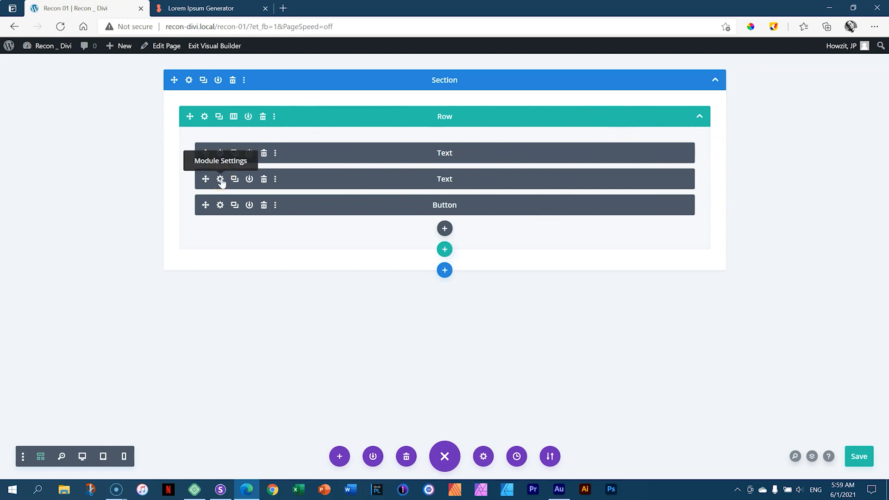
pyautogui.click(40, 456)
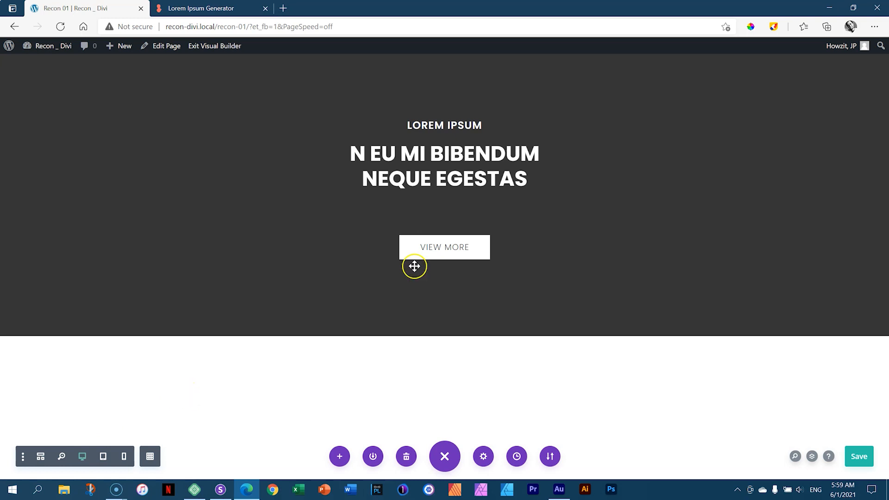
pyautogui.moveTo(407, 127)
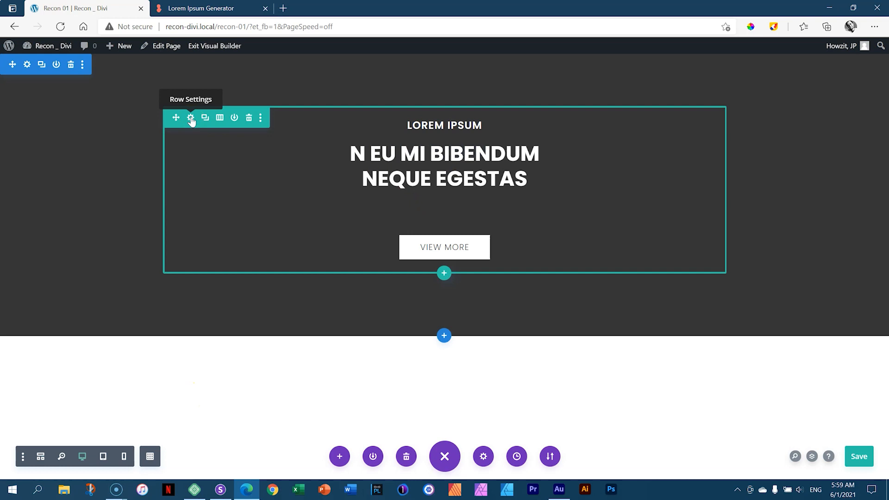
pyautogui.click(222, 120)
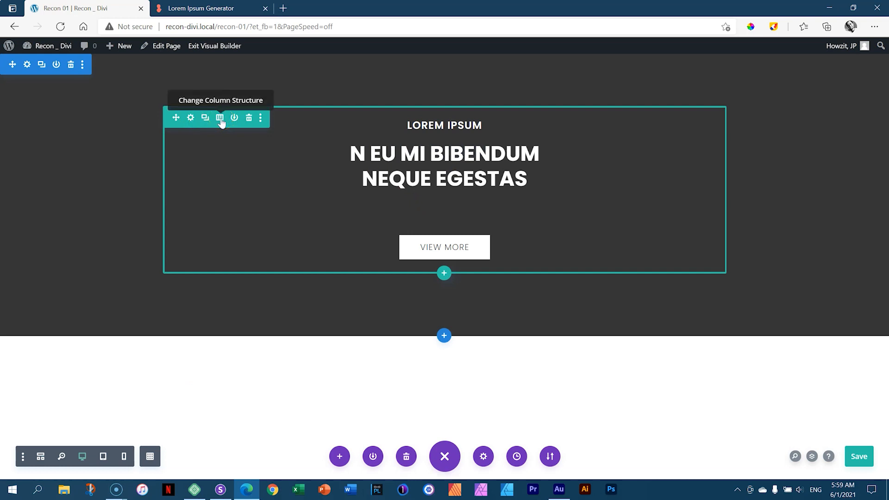
pyautogui.click(190, 119)
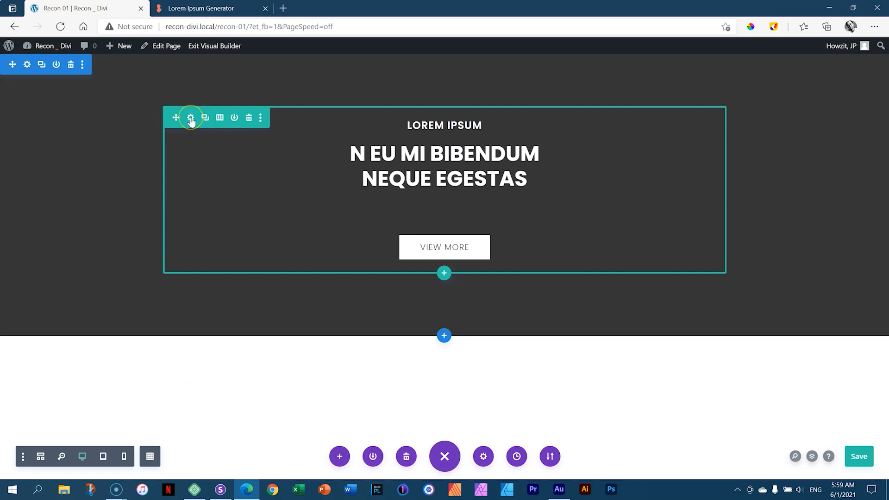
pyautogui.click(191, 118)
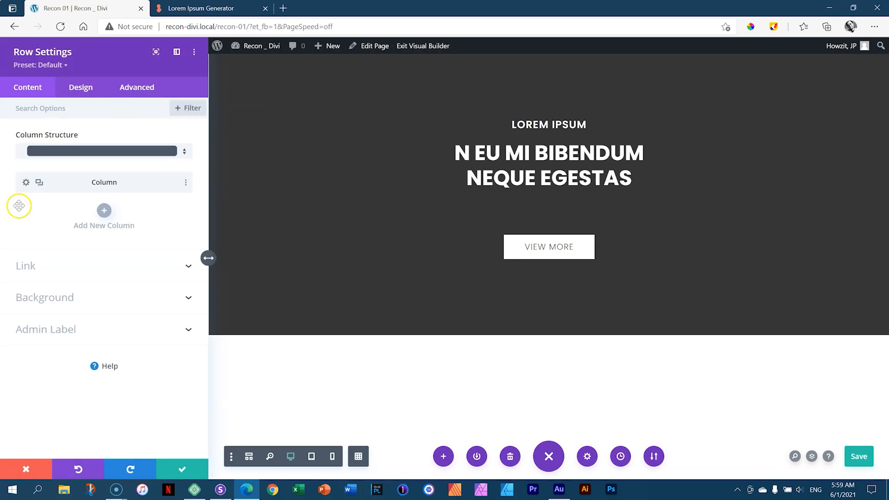
pyautogui.click(183, 470)
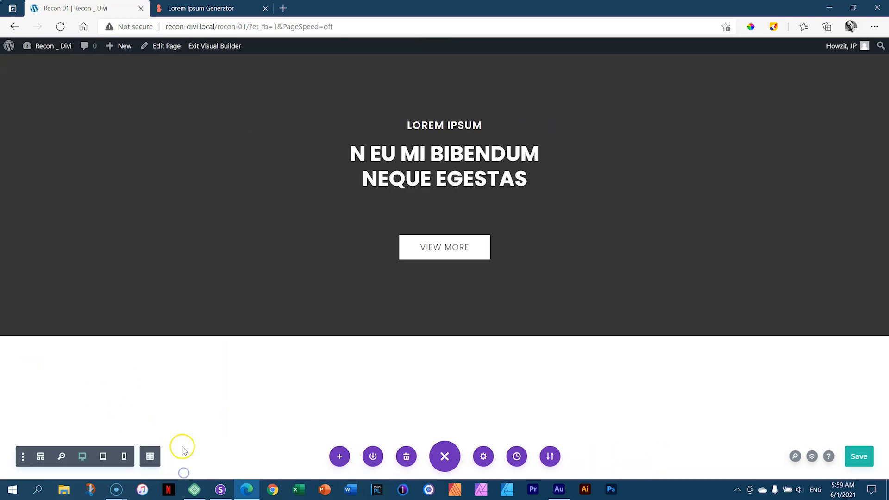
# Examine the column layouts available for the row, keeping its single-column structure
pyautogui.click(220, 118)
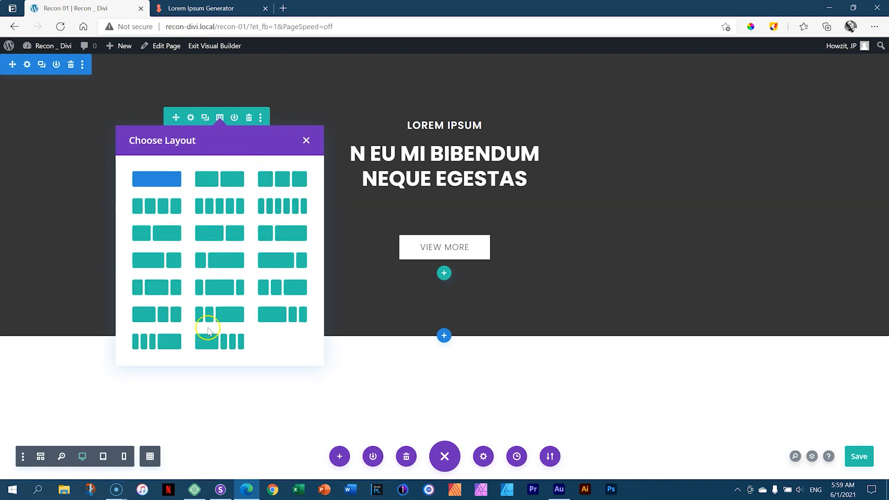
pyautogui.click(307, 141)
pyautogui.click(190, 119)
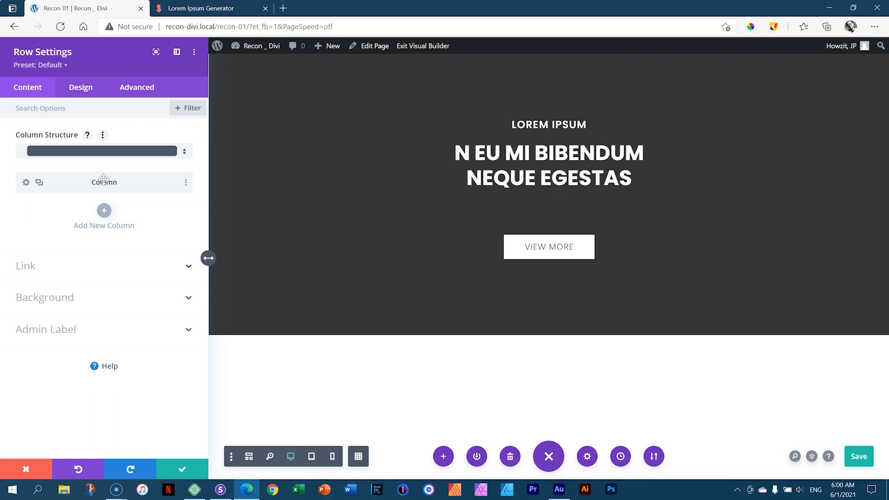
pyautogui.click(86, 154)
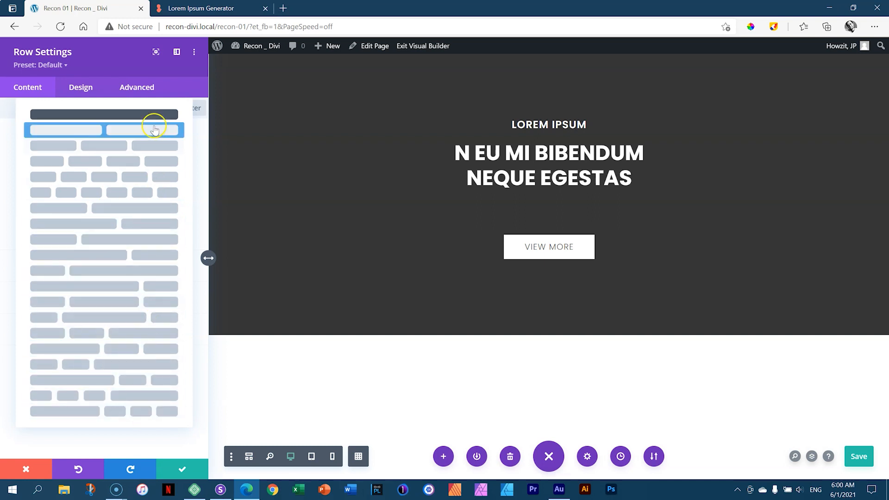
pyautogui.click(148, 112)
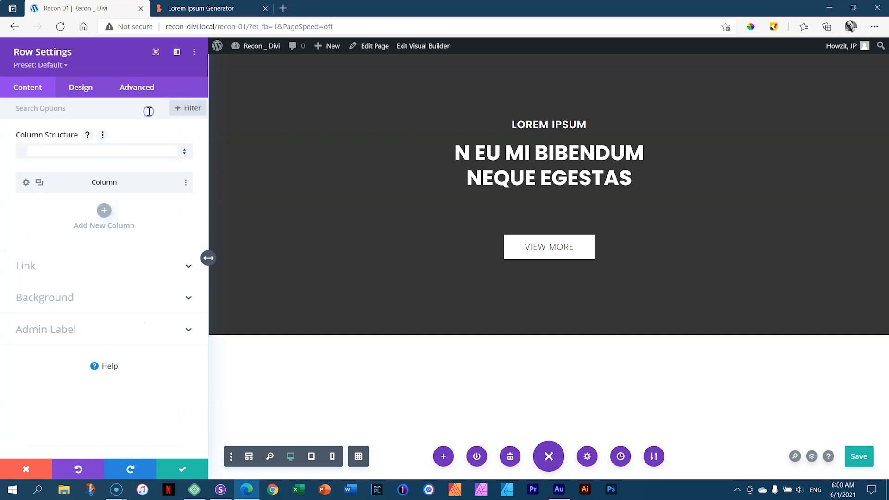
# Add a second column to the row and save the row settings
pyautogui.click(124, 150)
pyautogui.click(114, 120)
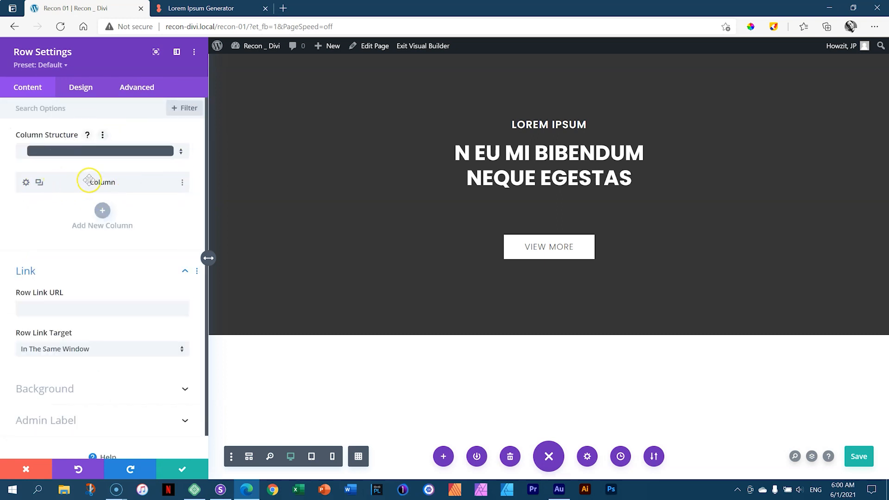
pyautogui.click(104, 212)
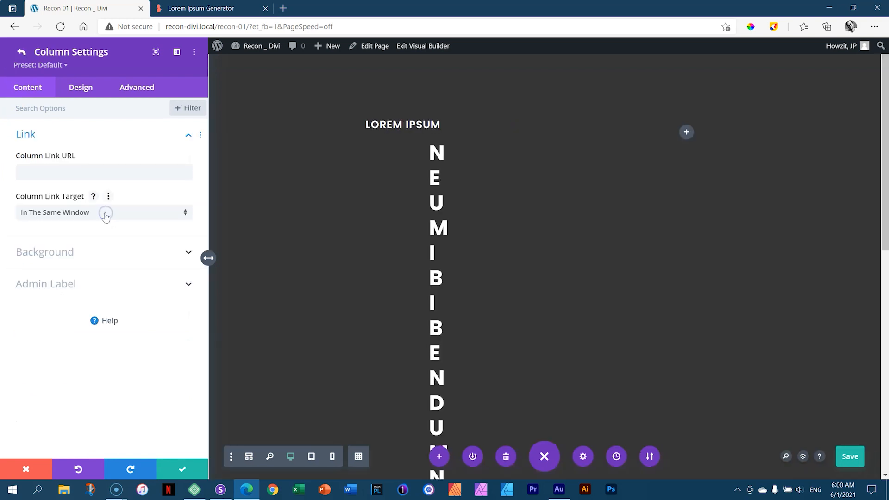
pyautogui.click(21, 51)
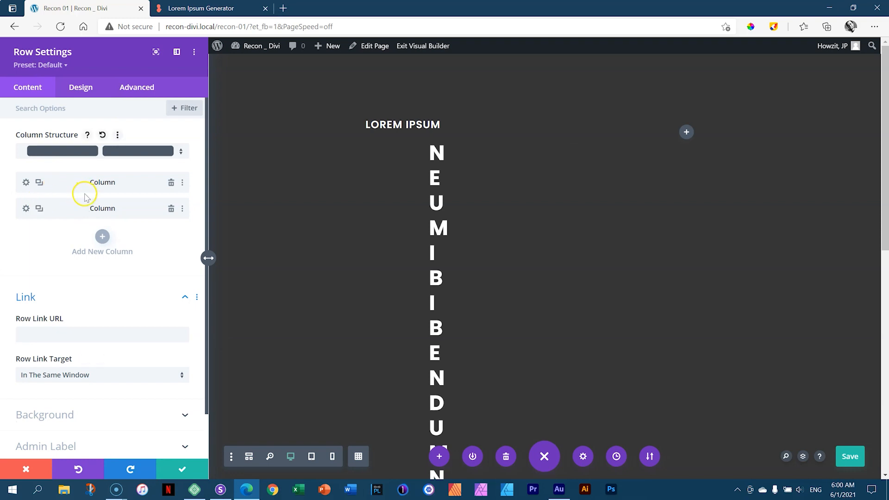
pyautogui.scroll(-2, 96, 253)
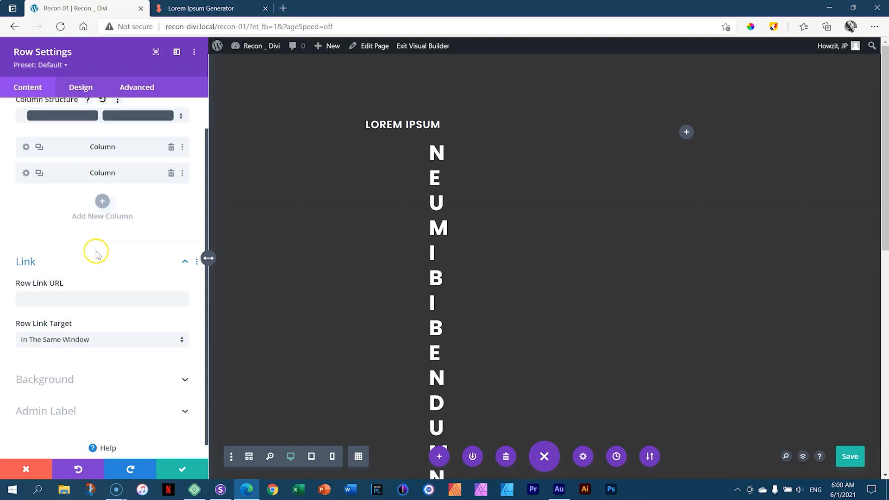
pyautogui.click(190, 472)
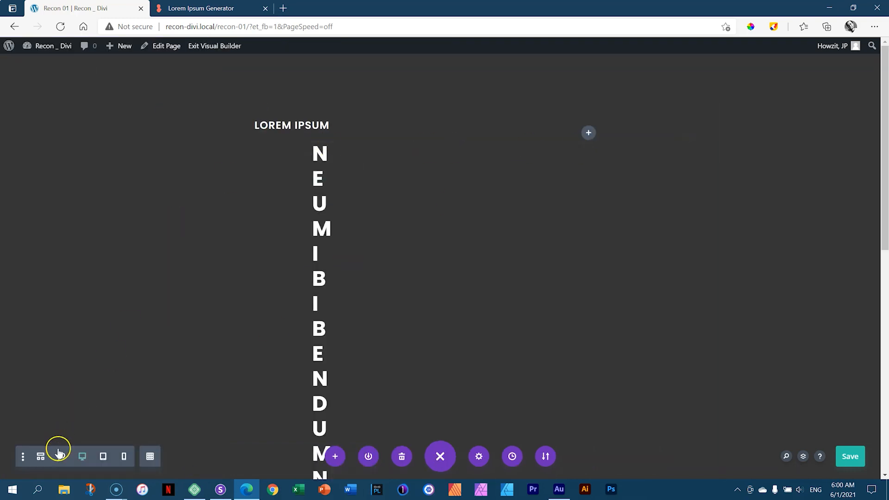
# Check the two-column row in wireframe view and undo the added column
pyautogui.click(41, 457)
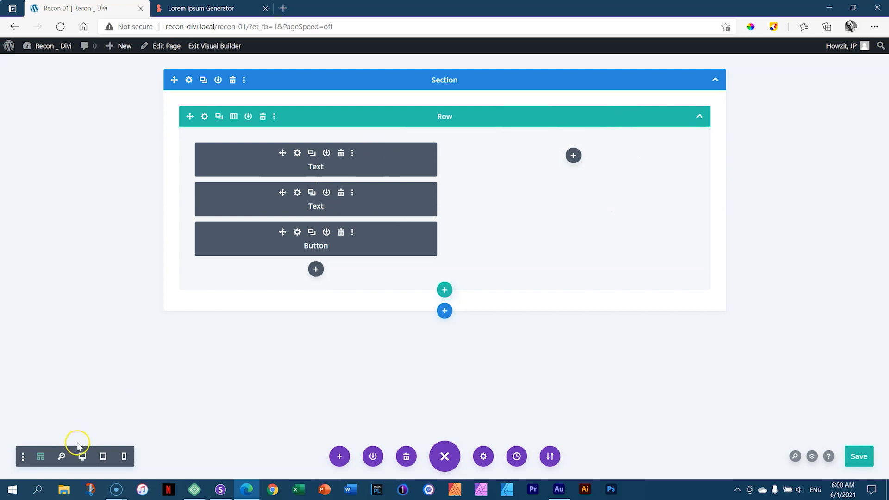
pyautogui.click(41, 456)
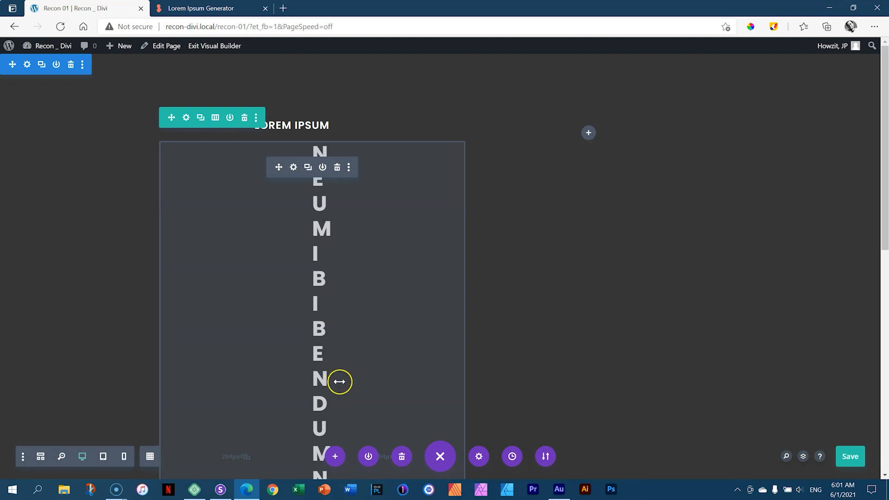
pyautogui.hotkey('ctrl', 'z')
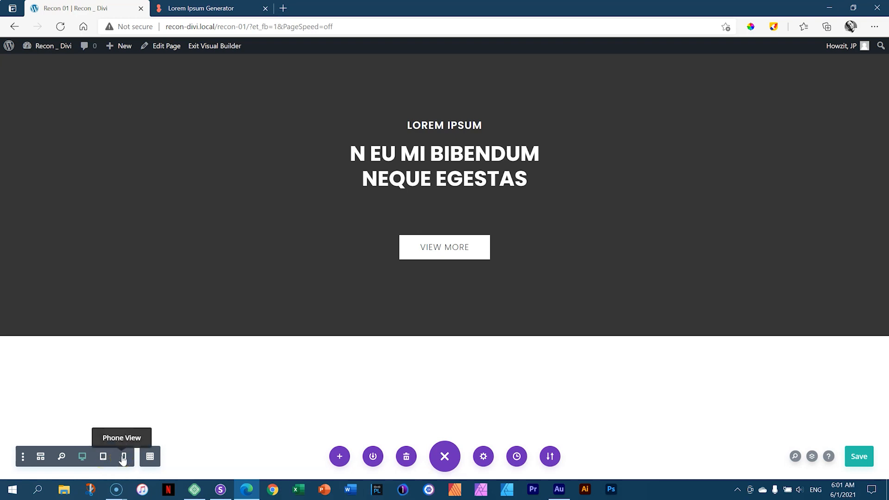
# Preview the hero section in tablet and phone views to see how its heading adapts to narrower widths
pyautogui.click(103, 458)
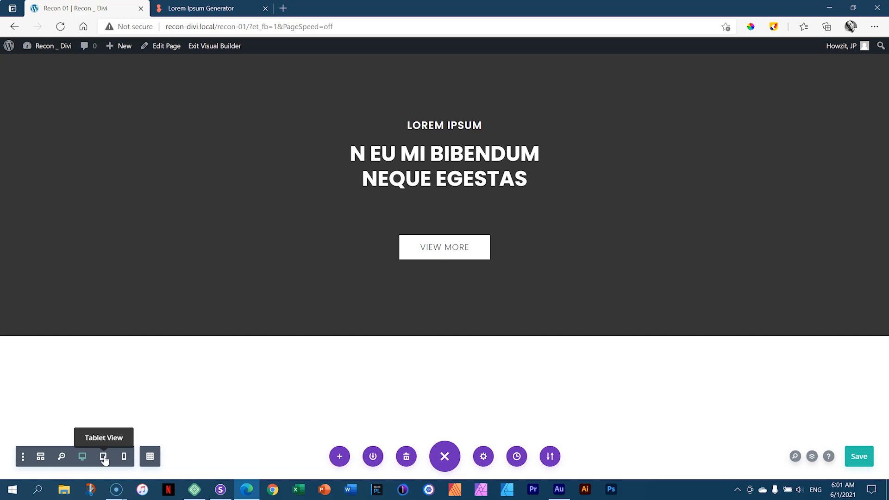
pyautogui.click(104, 457)
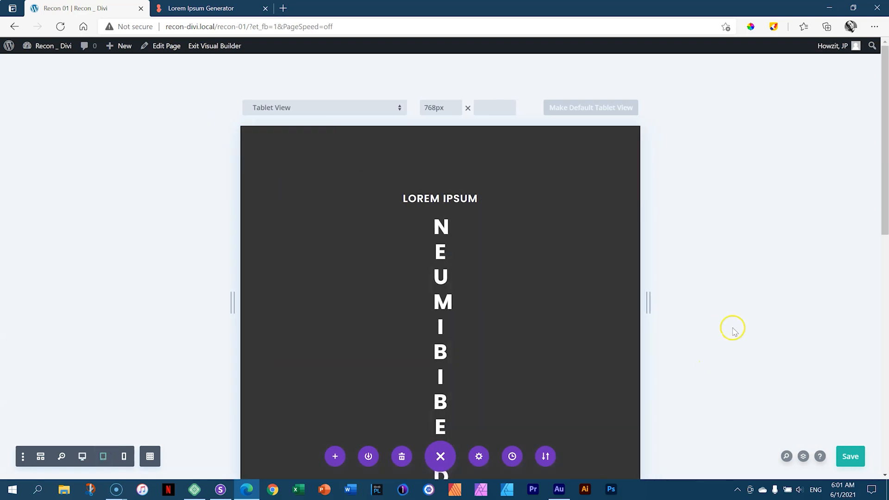
pyautogui.scroll(-3, 732, 330)
pyautogui.scroll(3, 736, 331)
pyautogui.click(125, 458)
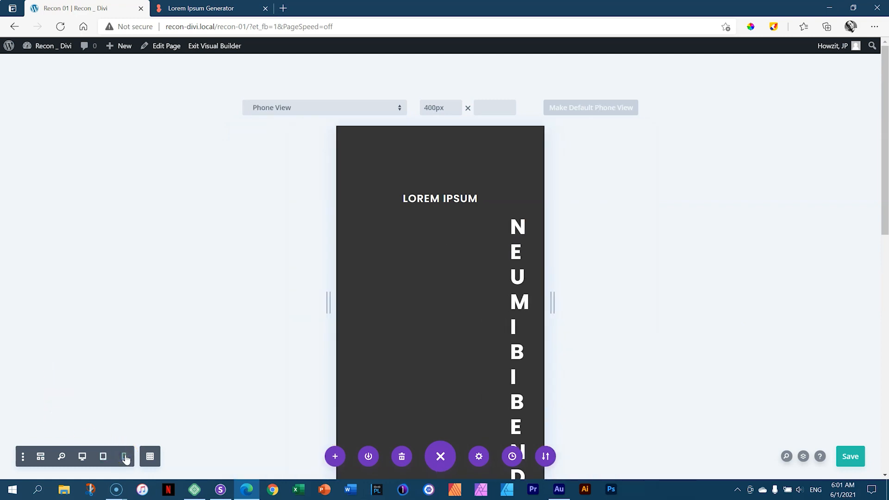
pyautogui.click(103, 457)
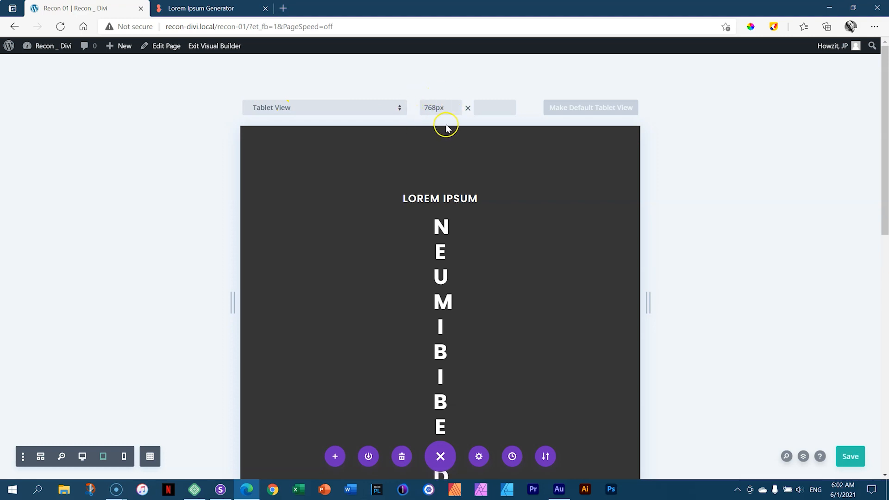
# Look over the available device presets and compare them with the devices in the separate multi-device preview app
pyautogui.click(298, 109)
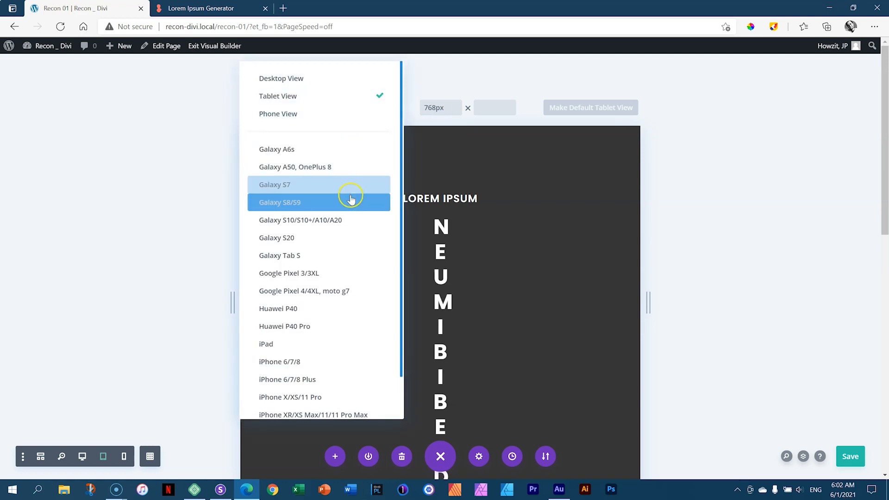
pyautogui.scroll(-1, 350, 198)
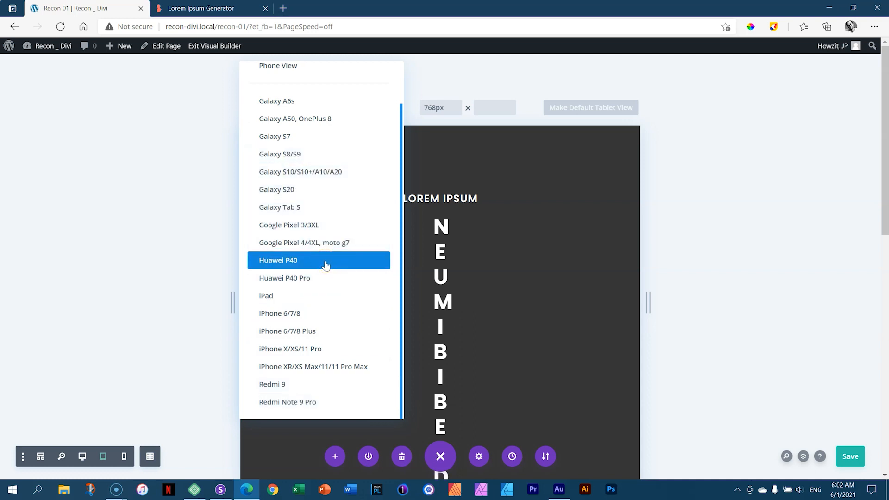
pyautogui.click(220, 489)
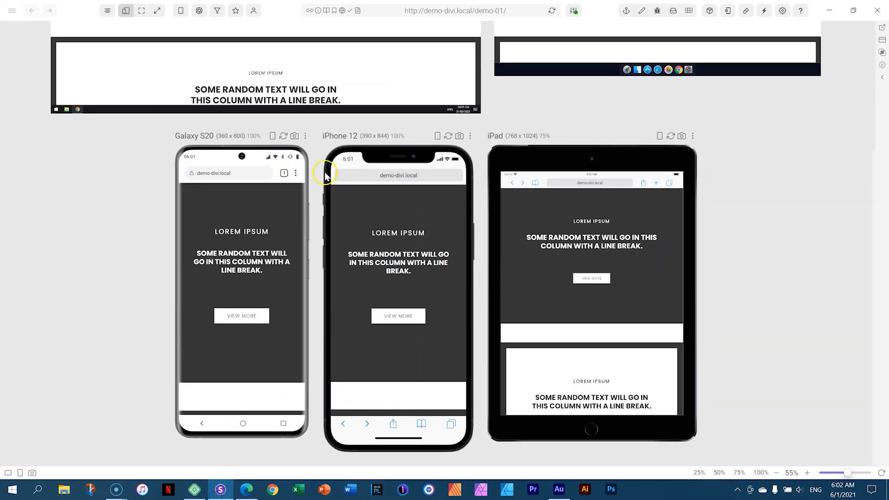
pyautogui.scroll(5, 412, 301)
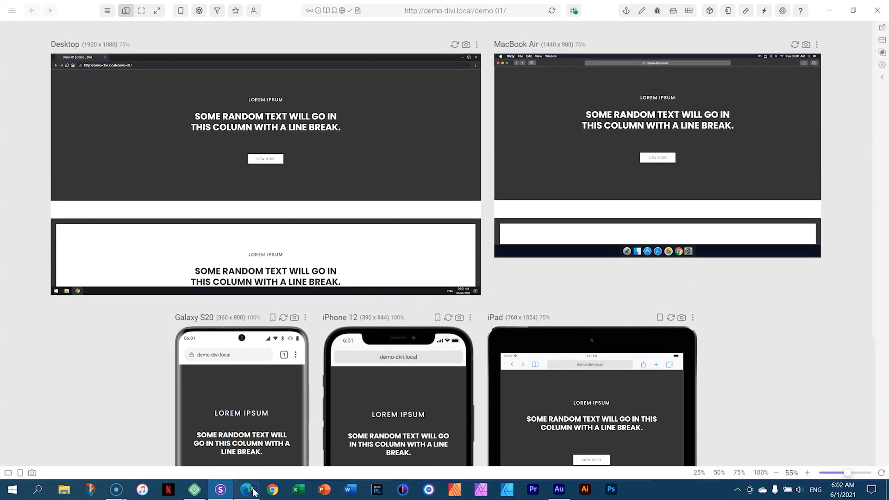
pyautogui.click(248, 488)
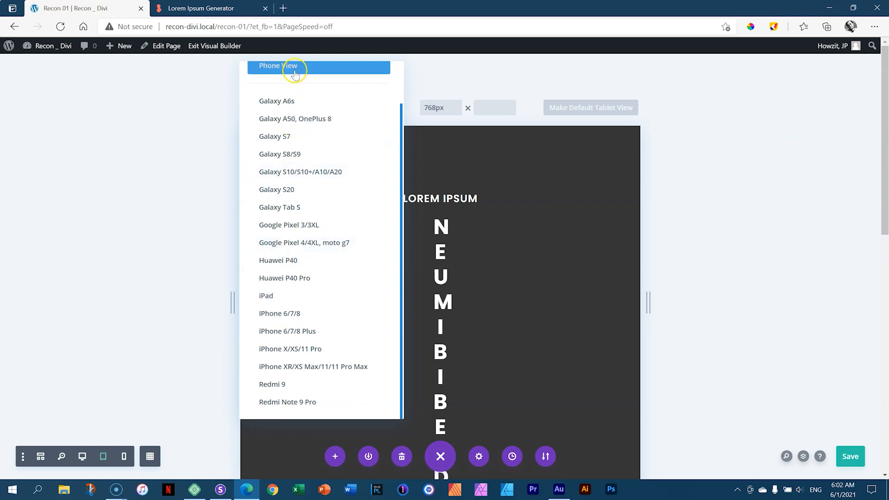
# Make the iPad preset, 768 x 1024 px, the default tablet view and reopen that view to check it
pyautogui.click(278, 295)
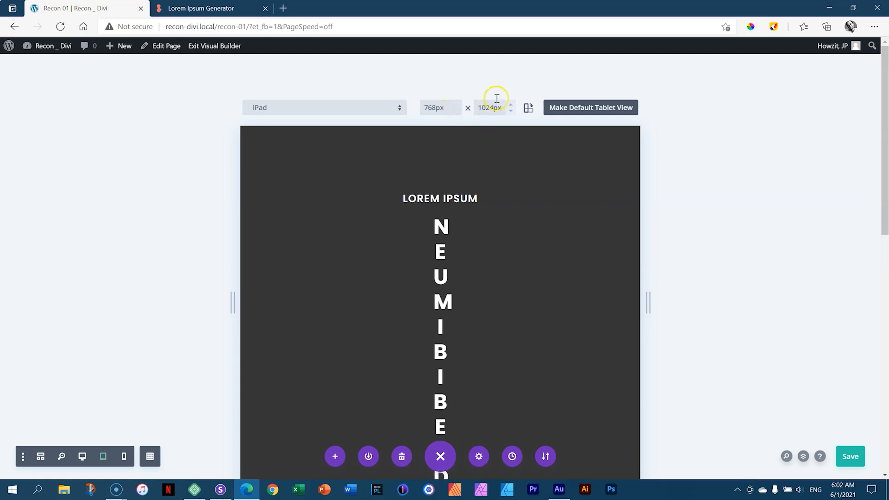
pyautogui.scroll(-1, 814, 211)
pyautogui.scroll(-5, 814, 211)
pyautogui.scroll(4, 813, 211)
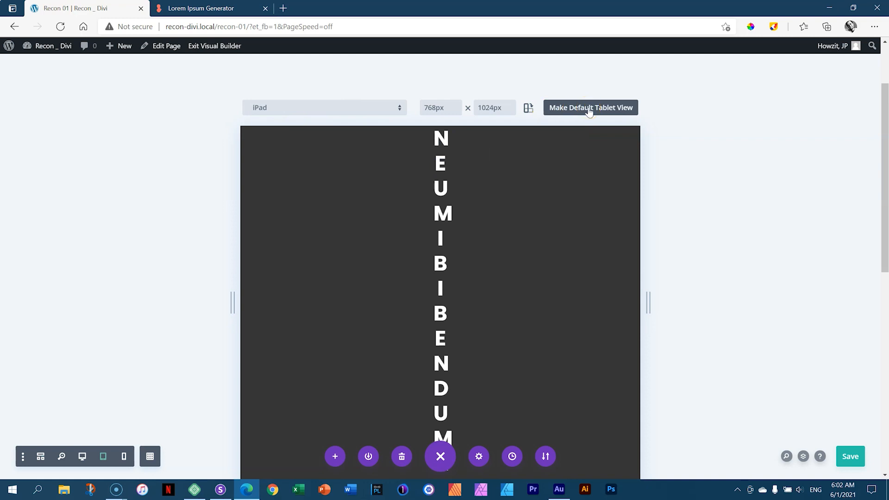
pyautogui.click(589, 109)
pyautogui.click(83, 457)
pyautogui.click(104, 457)
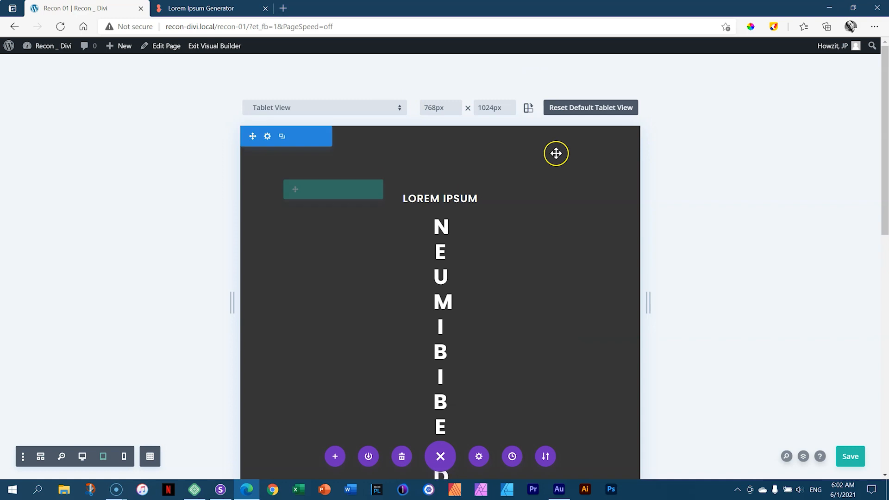
# Preview the page with the Galaxy S8/S9, Galaxy Tab S, iPhone 6/7/8 and iPhone X/XS/11 Pro presets
pyautogui.click(124, 457)
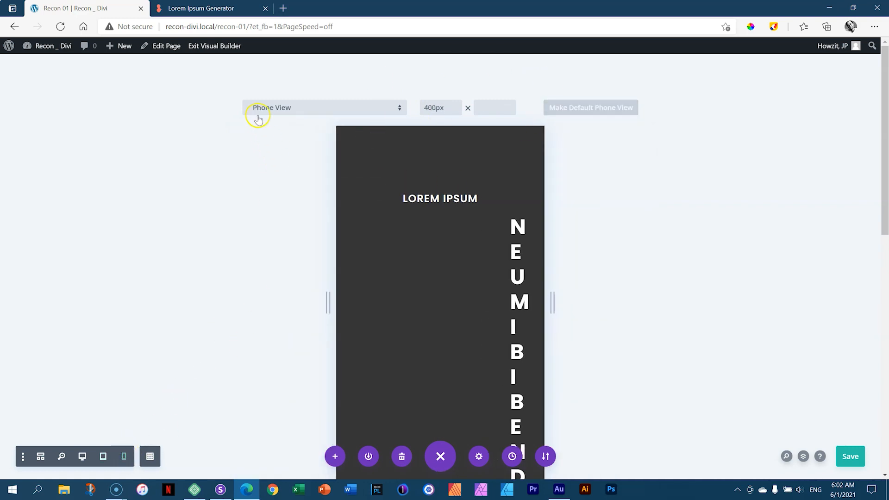
pyautogui.click(374, 113)
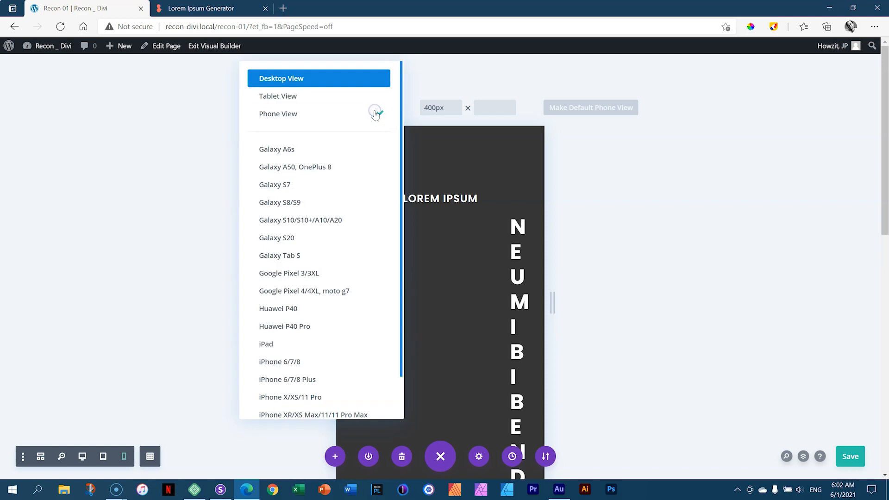
pyautogui.click(305, 204)
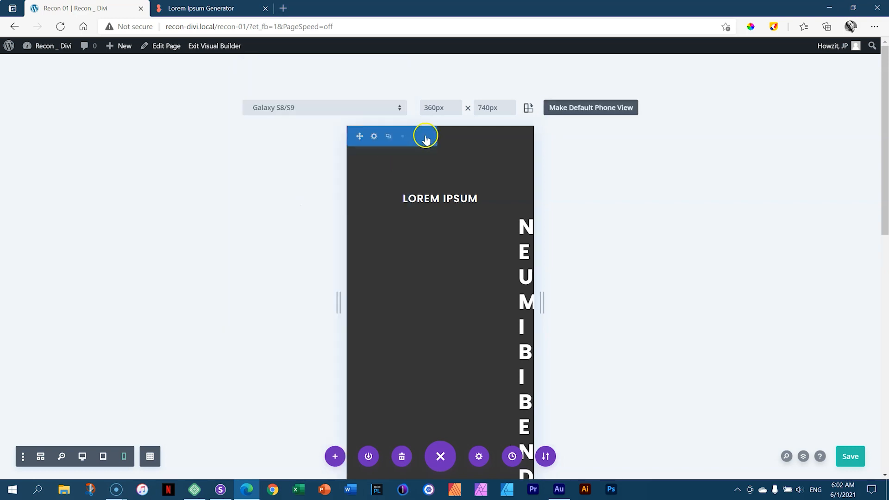
pyautogui.click(345, 115)
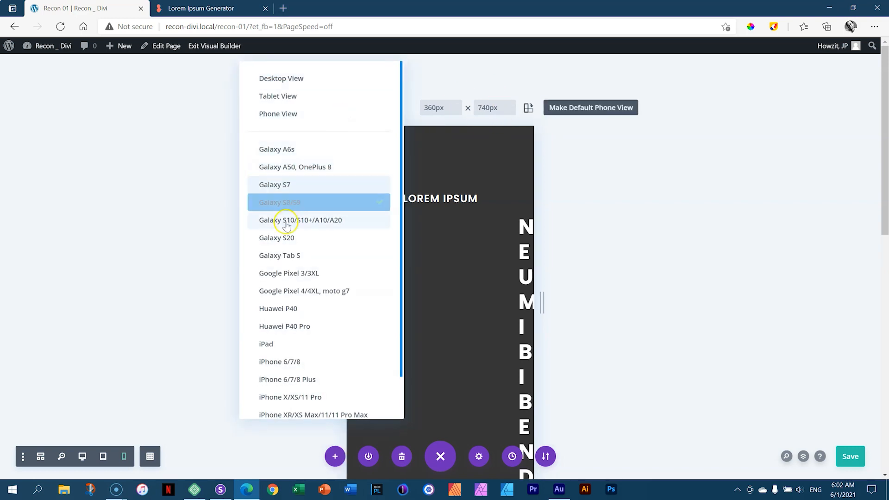
pyautogui.click(285, 255)
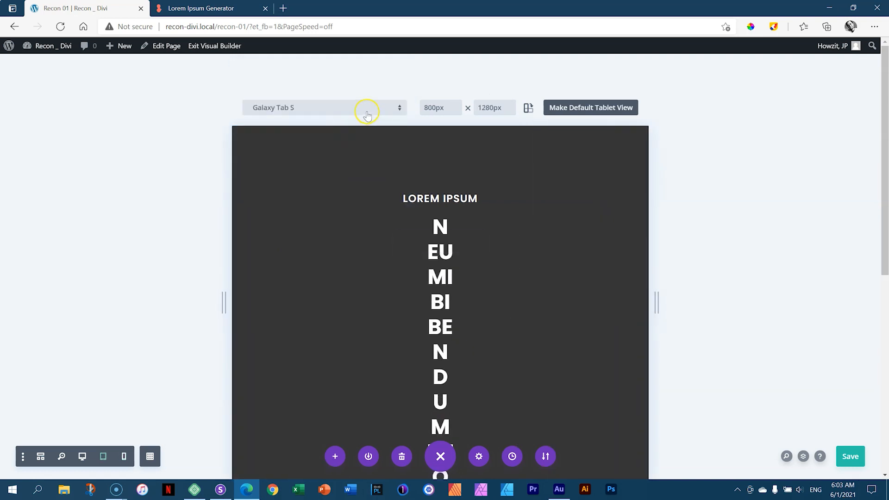
pyautogui.click(366, 114)
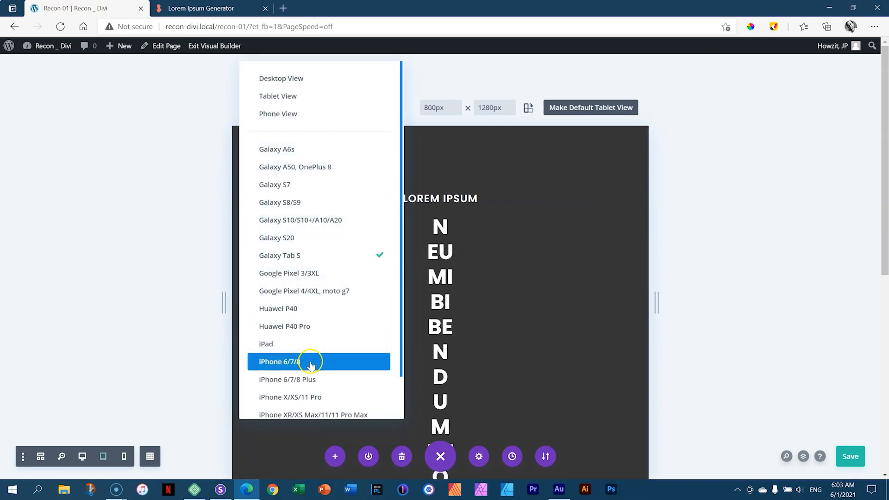
pyautogui.click(310, 362)
pyautogui.click(354, 111)
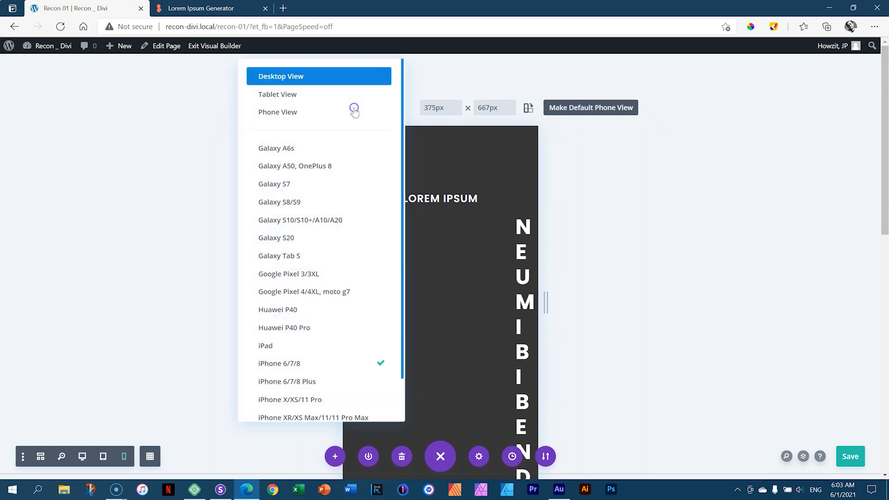
pyautogui.click(356, 399)
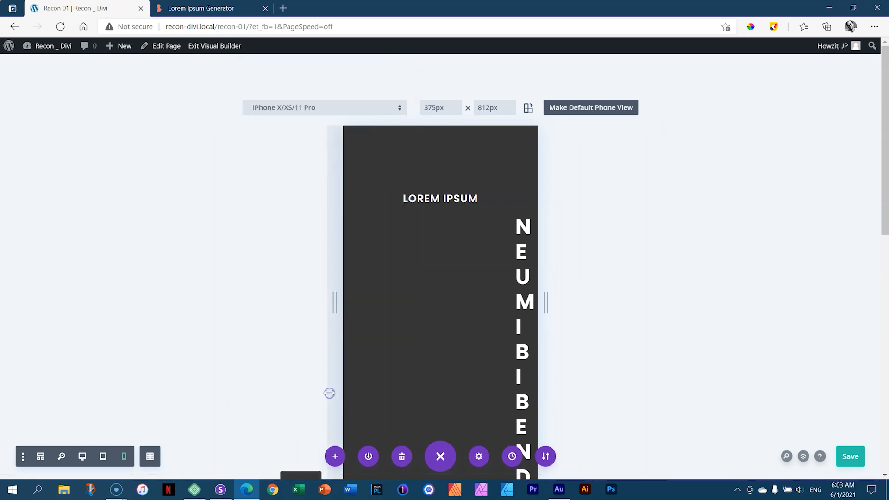
# Make the Galaxy S20 preset, 360 x 800 px, the default phone view
pyautogui.click(362, 110)
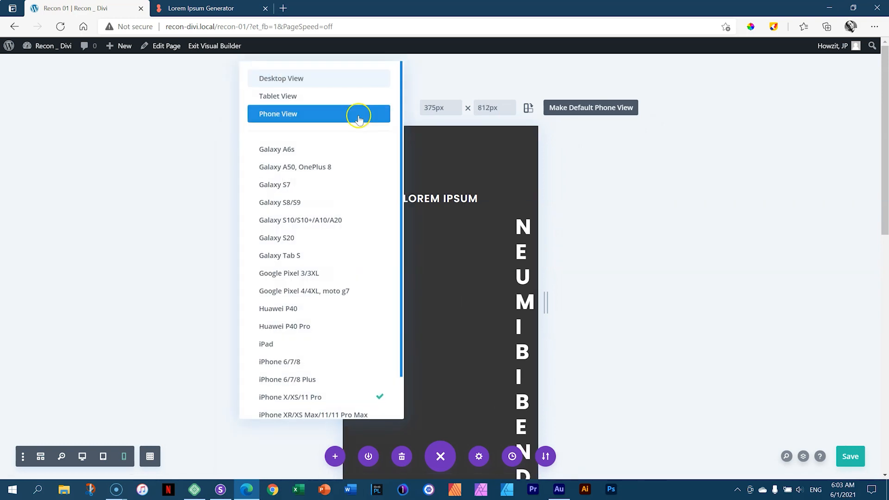
pyautogui.click(322, 237)
pyautogui.click(450, 110)
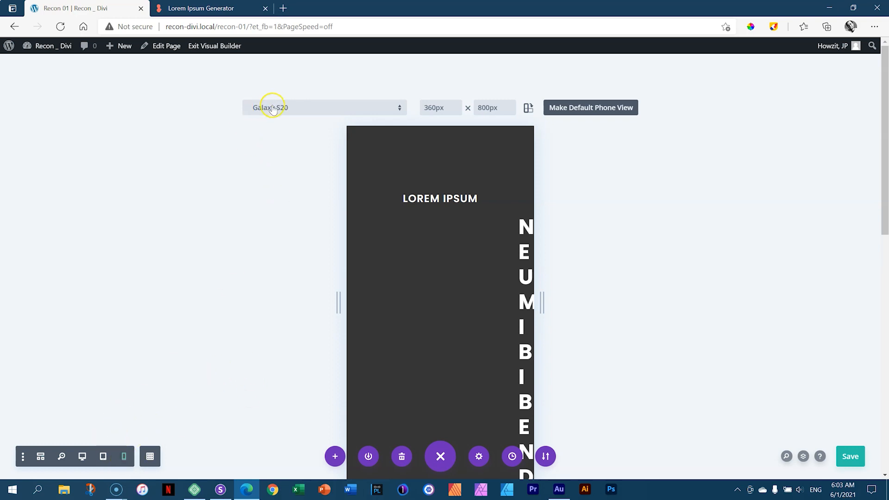
pyautogui.click(595, 110)
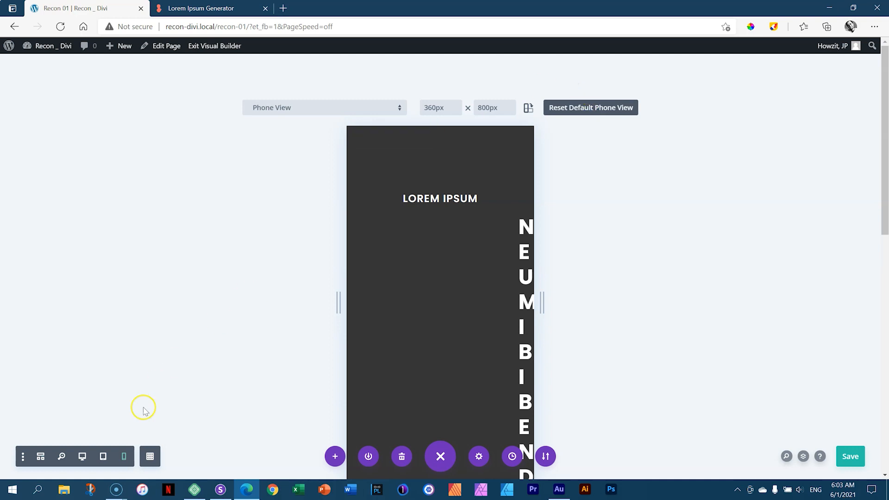
# Return the page preview to desktop view
pyautogui.click(83, 457)
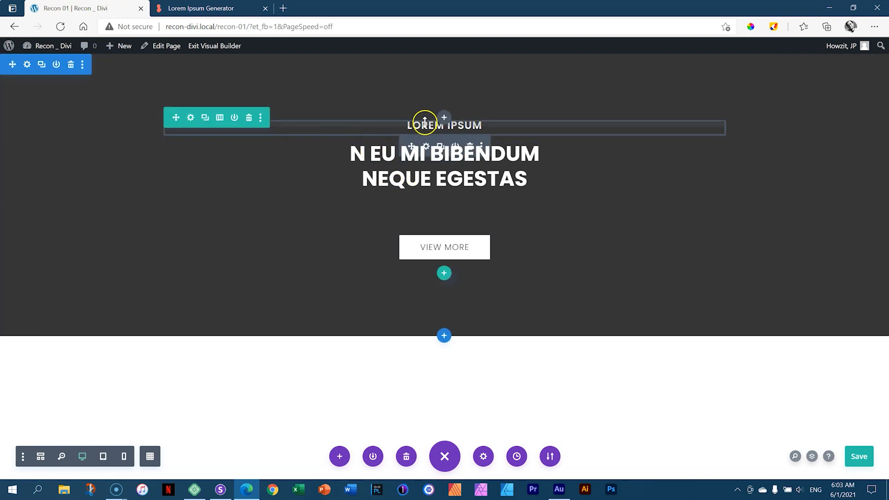
pyautogui.click(427, 146)
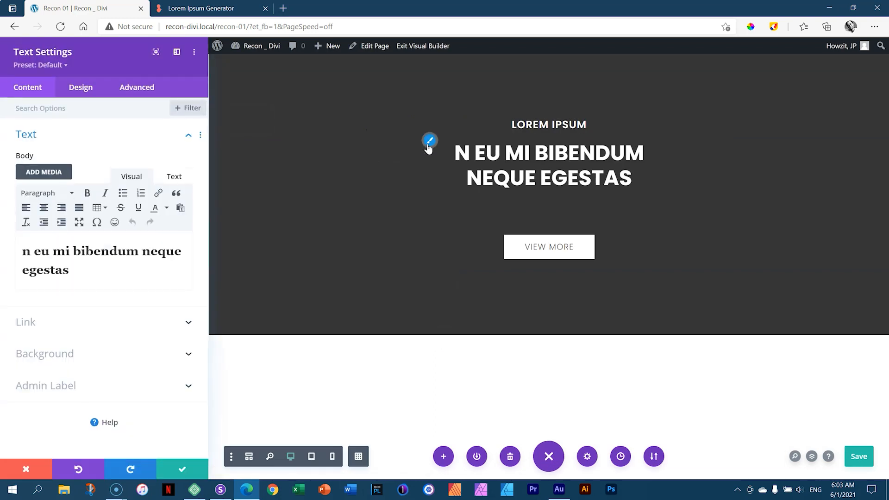
pyautogui.click(186, 467)
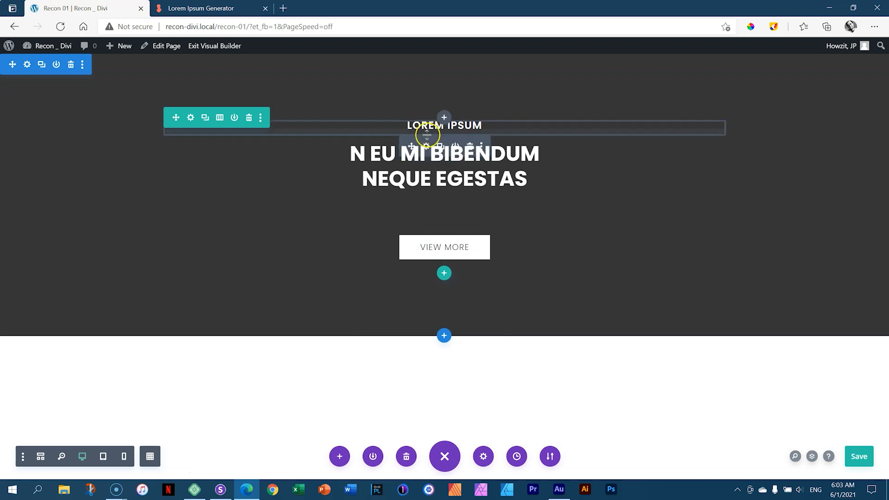
# Set the Lorem Ipsum subtitle's Heading 3 text size to 18 px for tablet and 16 px for phone
pyautogui.click(427, 141)
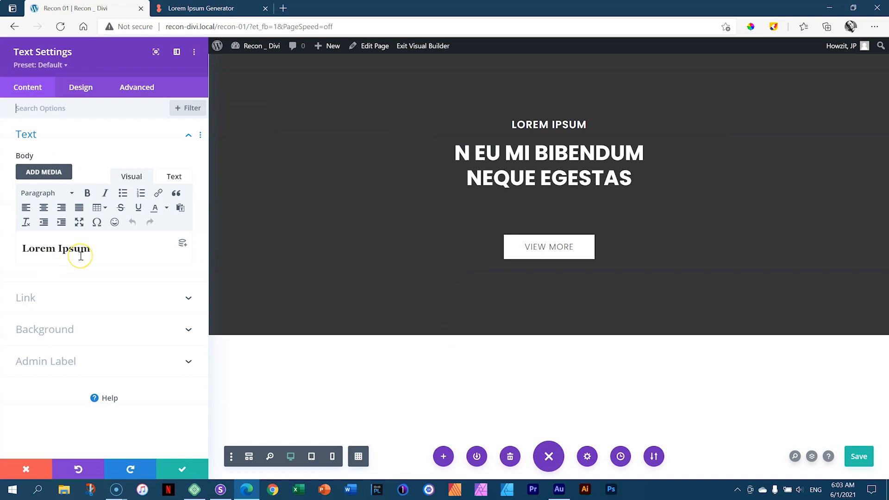
pyautogui.click(75, 88)
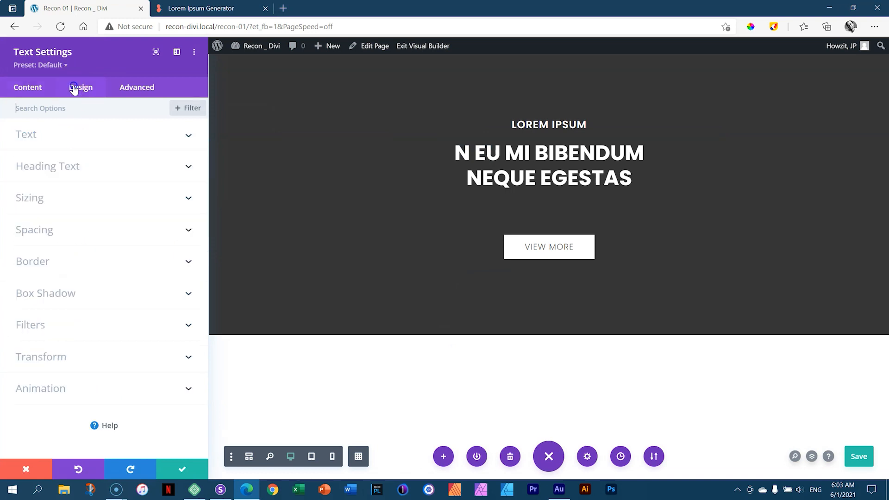
pyautogui.click(41, 171)
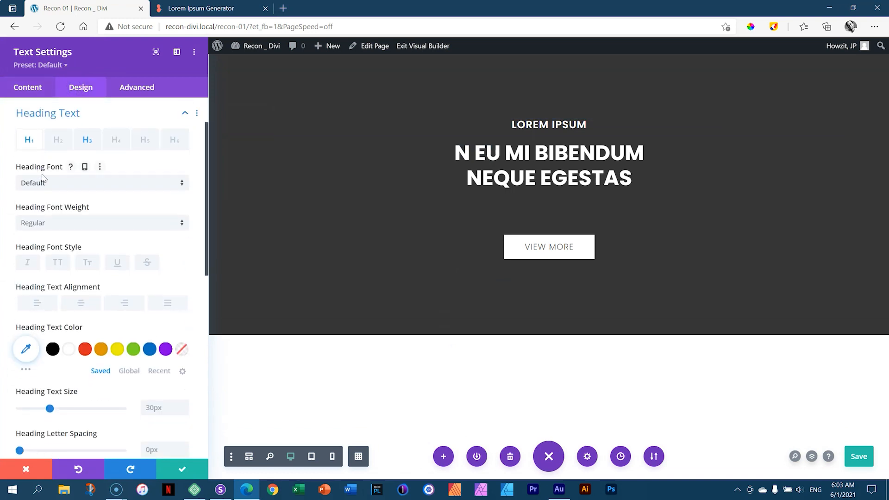
pyautogui.click(86, 140)
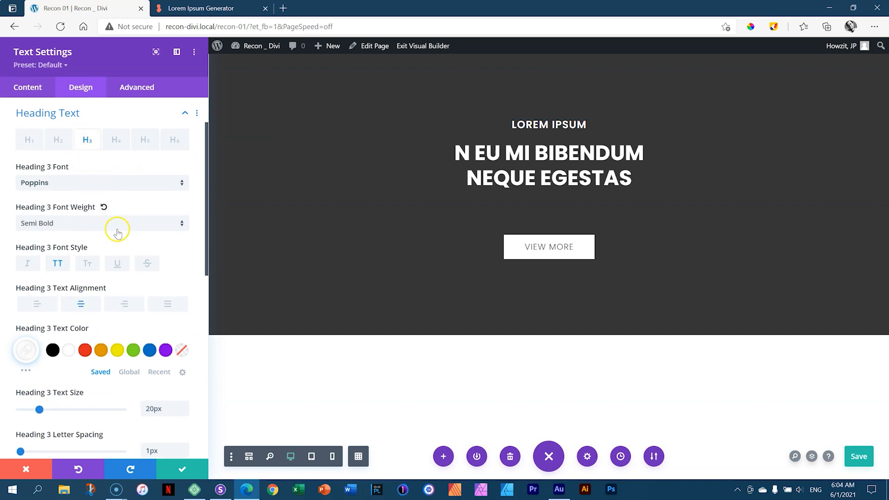
pyautogui.moveTo(205, 188); pyautogui.dragTo(205, 261)
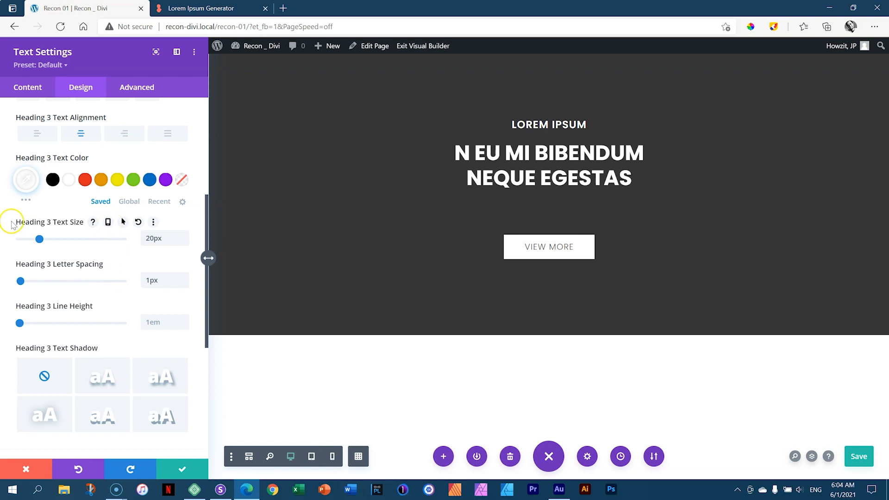
pyautogui.click(109, 222)
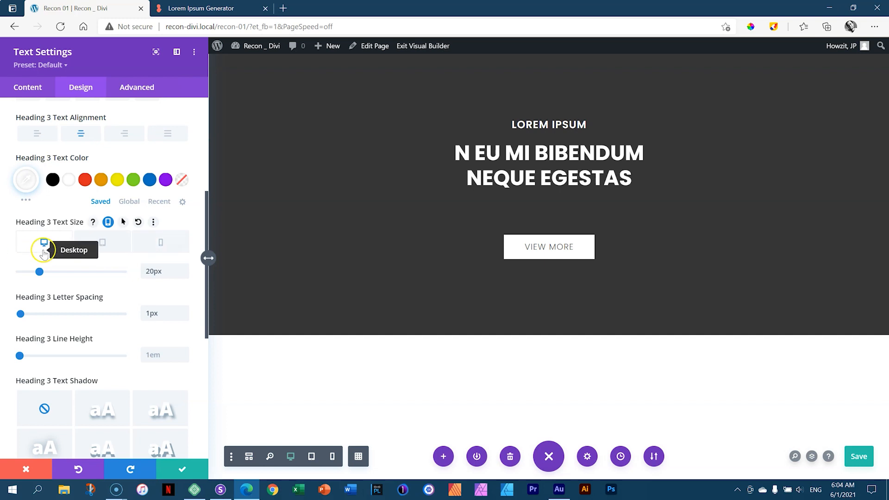
pyautogui.click(145, 272)
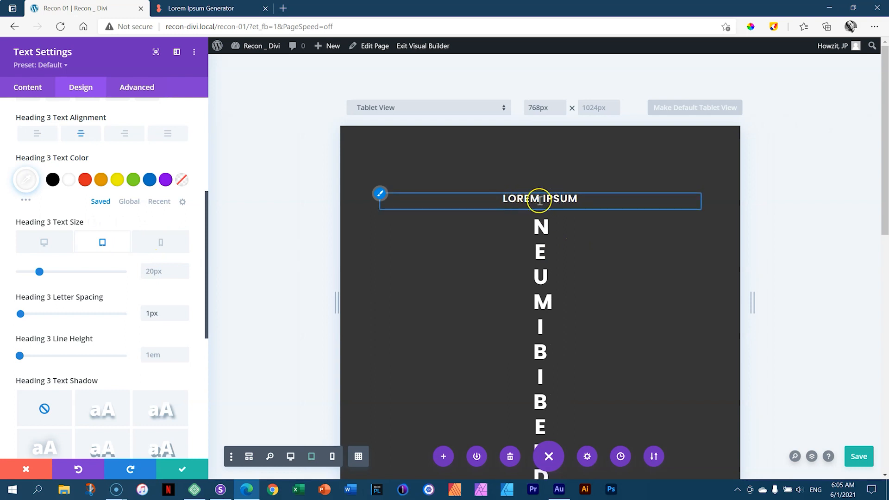
pyautogui.click(162, 266)
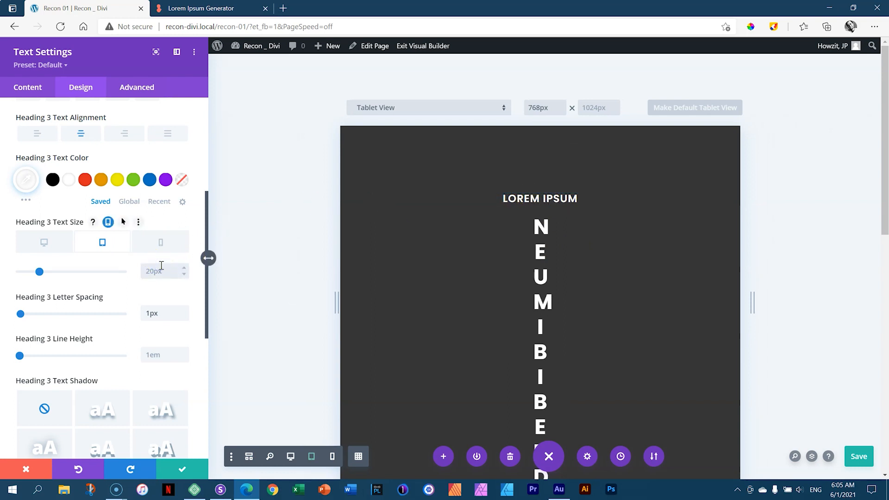
pyautogui.click(156, 241)
pyautogui.click(159, 272)
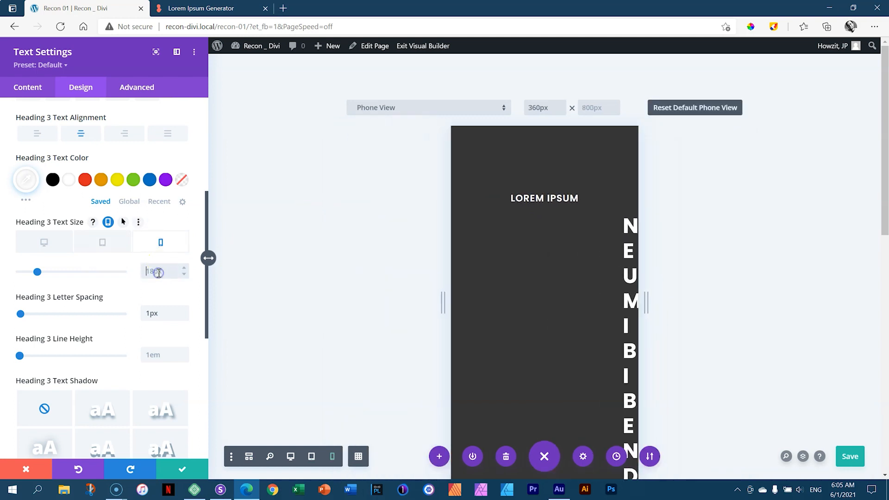
pyautogui.write('16px')
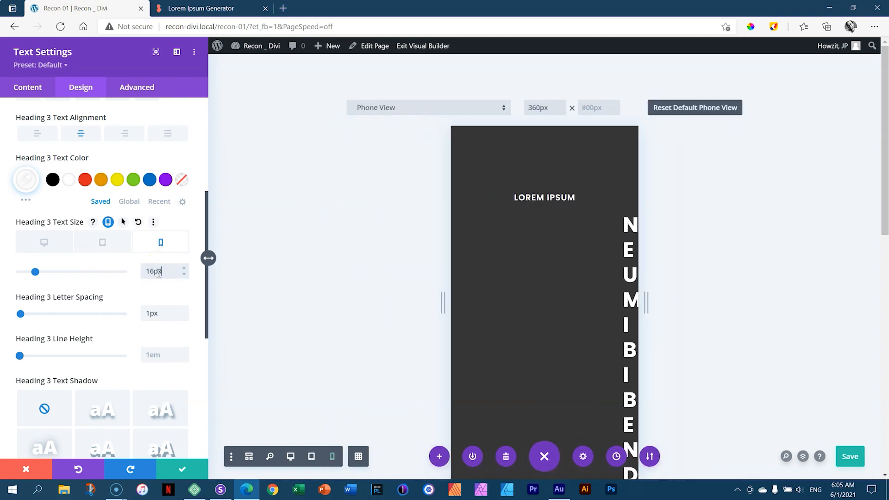
# Check the subtitle's text size across the desktop, tablet and phone views and save the subtitle's settings
pyautogui.click(43, 243)
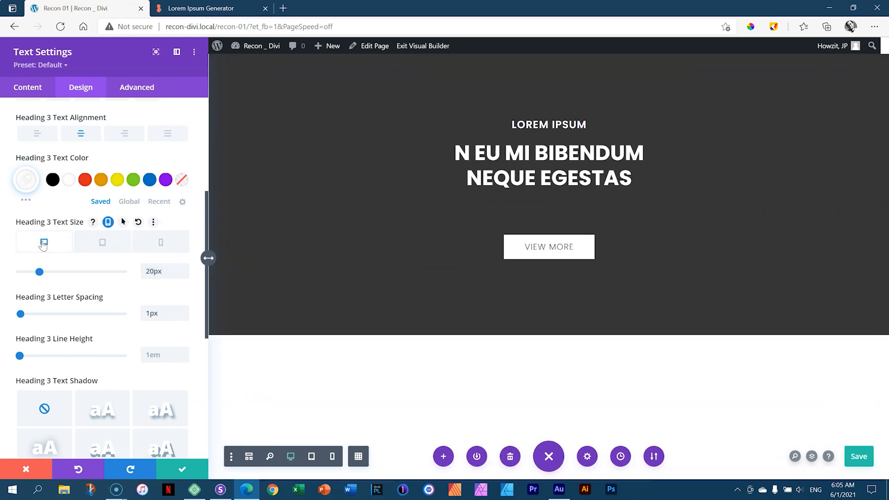
pyautogui.click(102, 242)
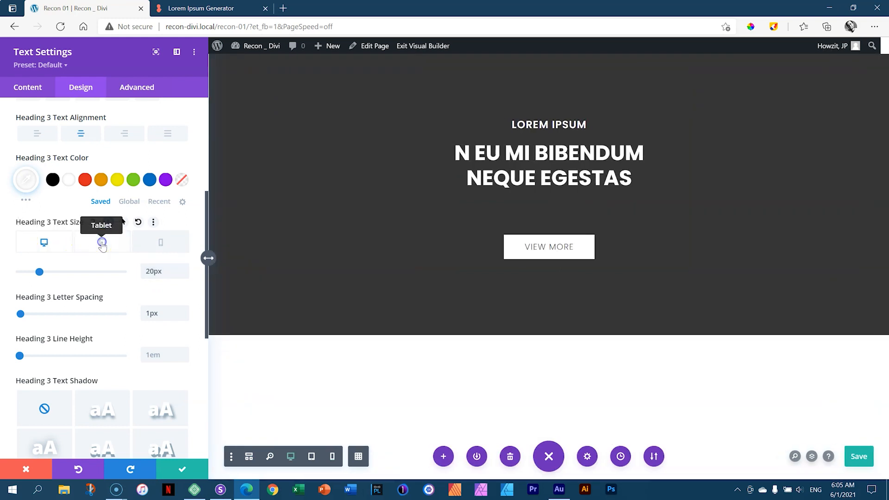
pyautogui.click(153, 244)
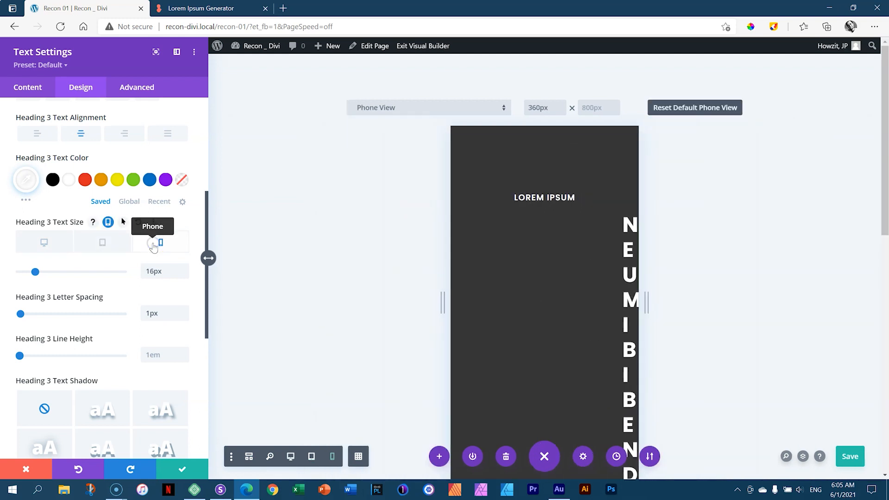
pyautogui.click(46, 246)
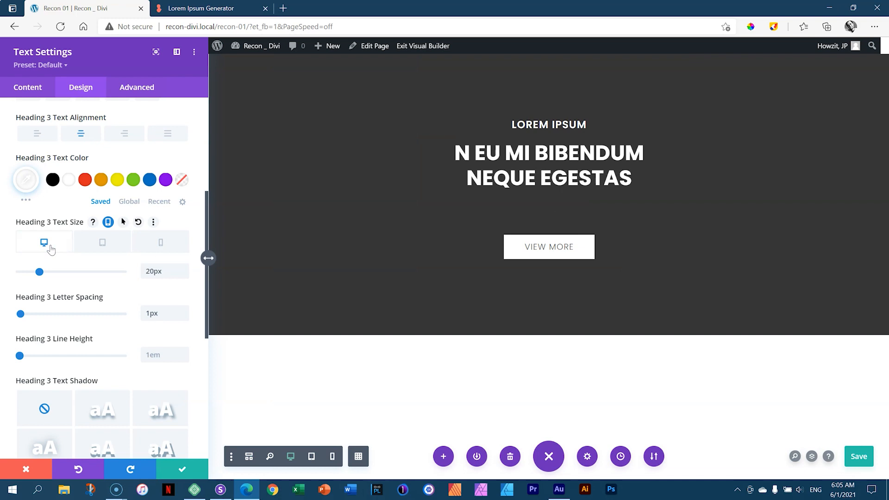
pyautogui.click(182, 469)
# Enable per-device values for the main heading's Heading 2 text size and show the heading in tablet view
pyautogui.moveTo(366, 180)
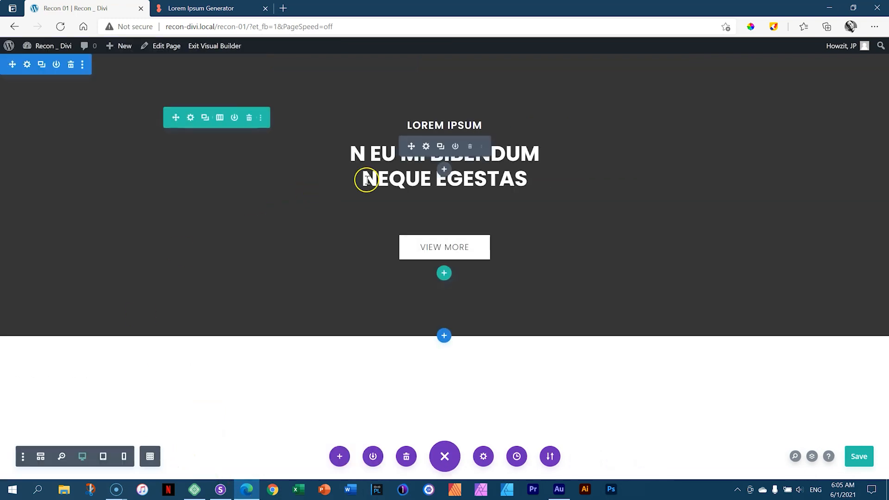
pyautogui.click(426, 147)
pyautogui.click(540, 150)
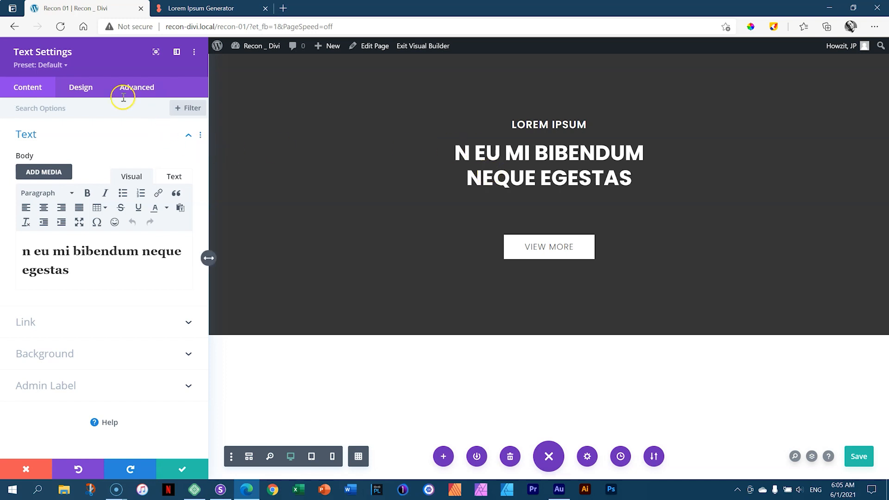
pyautogui.click(74, 87)
pyautogui.click(67, 167)
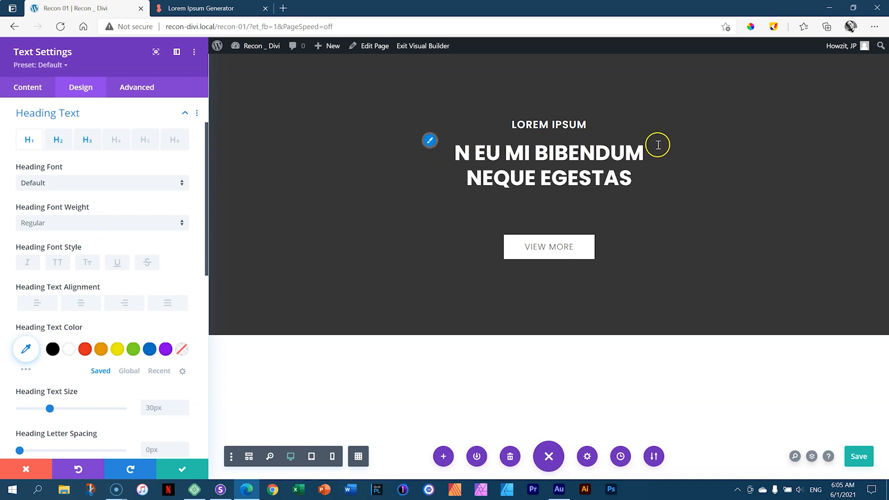
pyautogui.click(430, 141)
pyautogui.click(431, 143)
pyautogui.click(430, 140)
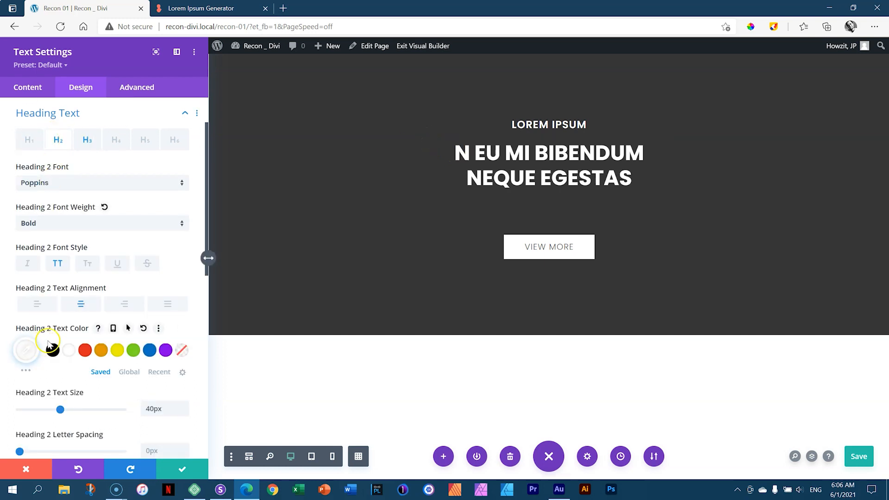
pyautogui.moveTo(207, 190); pyautogui.dragTo(207, 278)
pyautogui.click(22, 176)
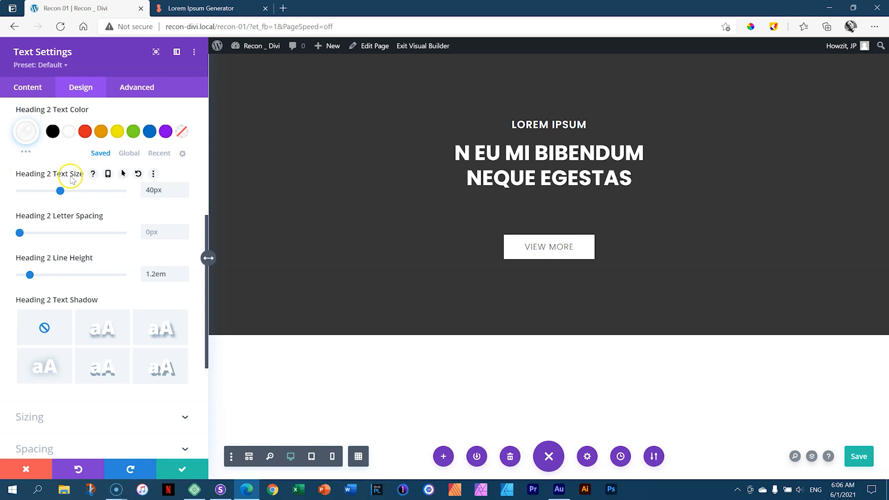
pyautogui.click(108, 175)
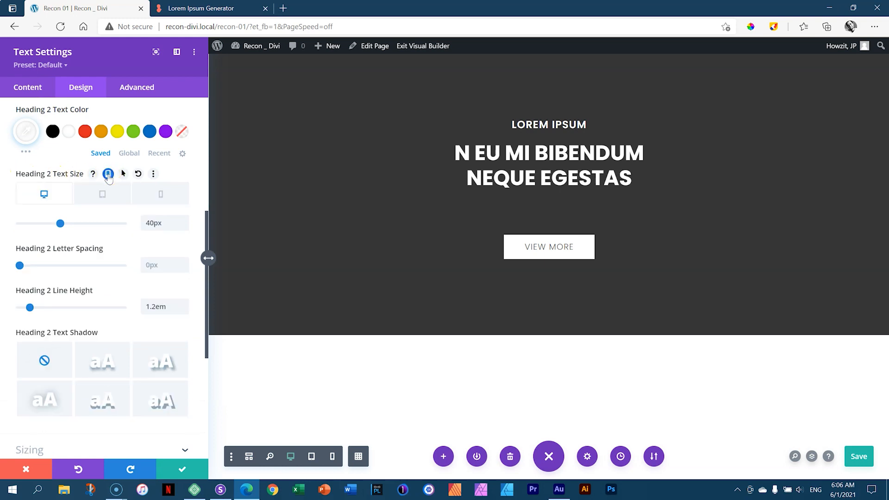
pyautogui.click(166, 217)
pyautogui.click(102, 195)
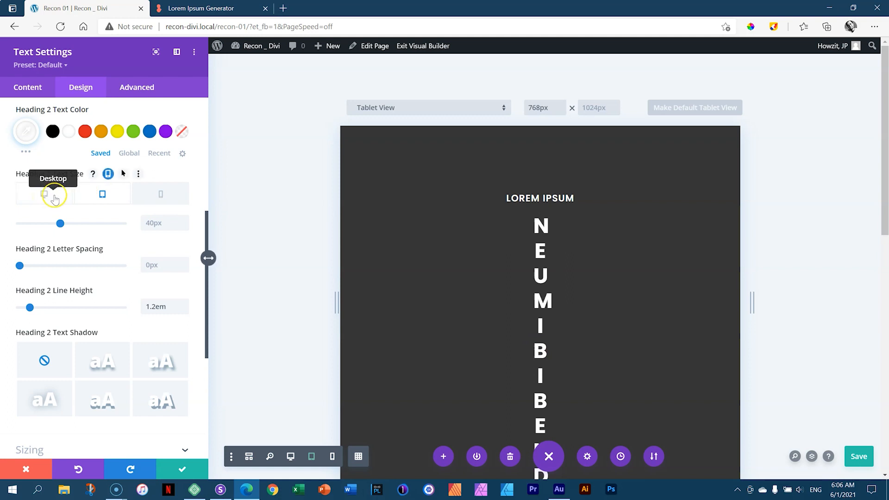
# Enable per-device padding in the main heading's spacing settings and compare its desktop and tablet views
pyautogui.scroll(6, 55, 200)
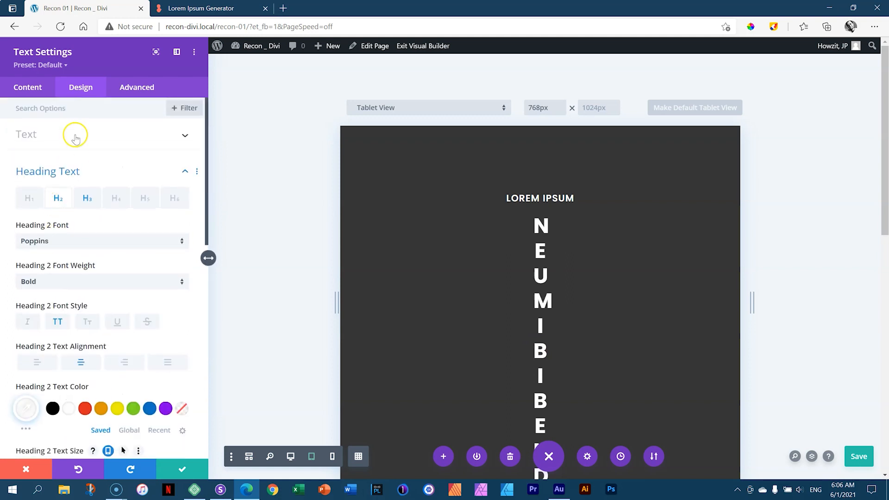
pyautogui.click(65, 172)
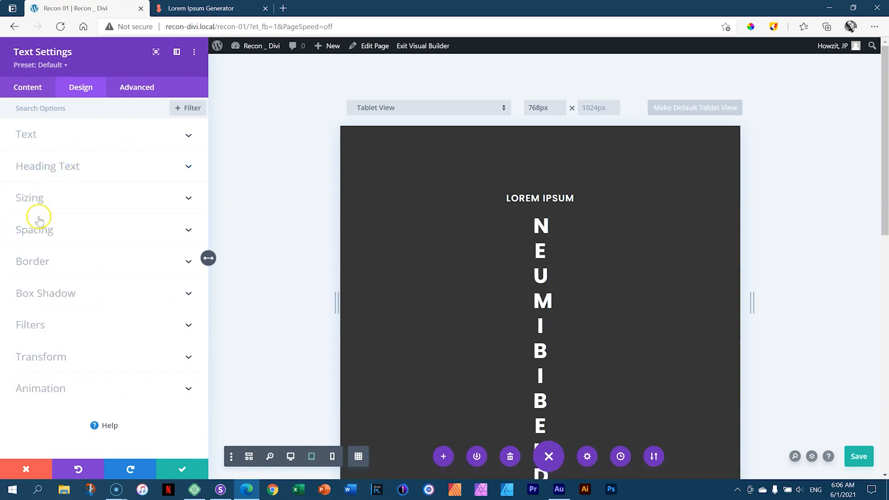
pyautogui.click(32, 239)
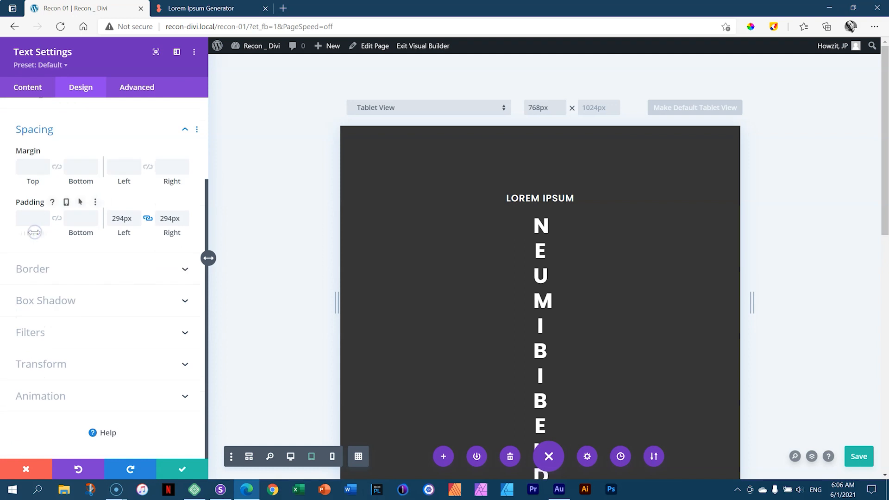
pyautogui.moveTo(119, 232)
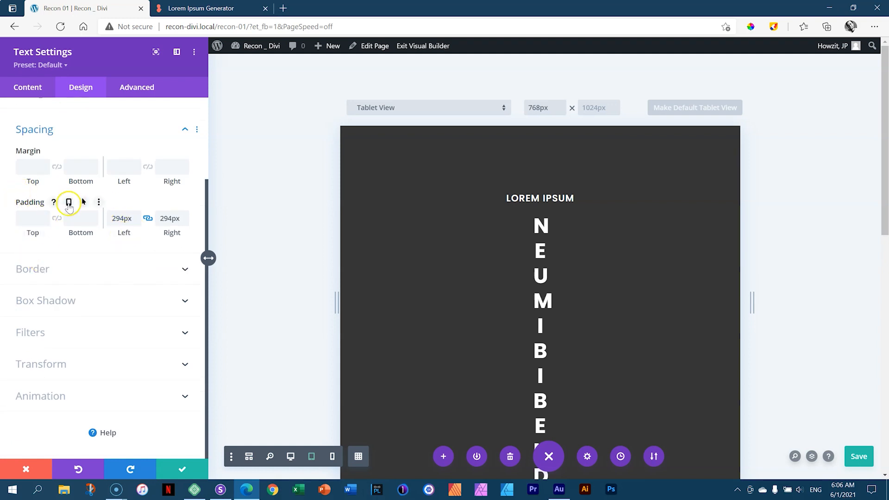
pyautogui.click(69, 203)
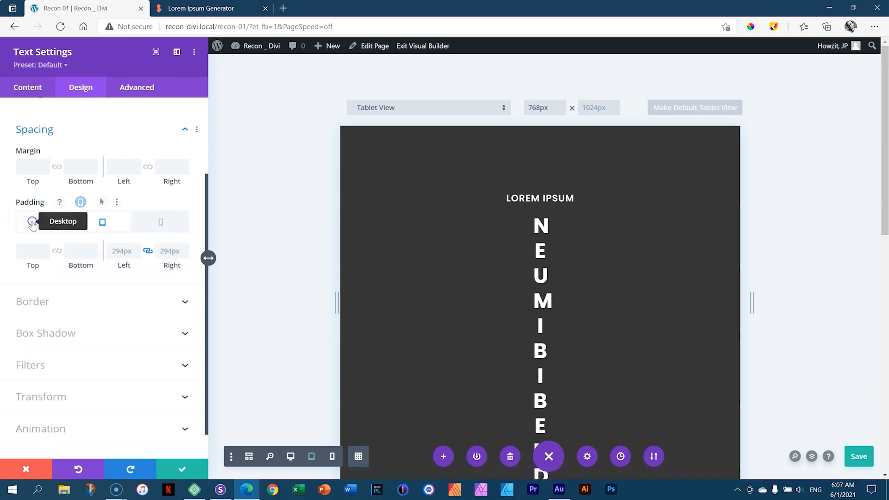
pyautogui.click(44, 222)
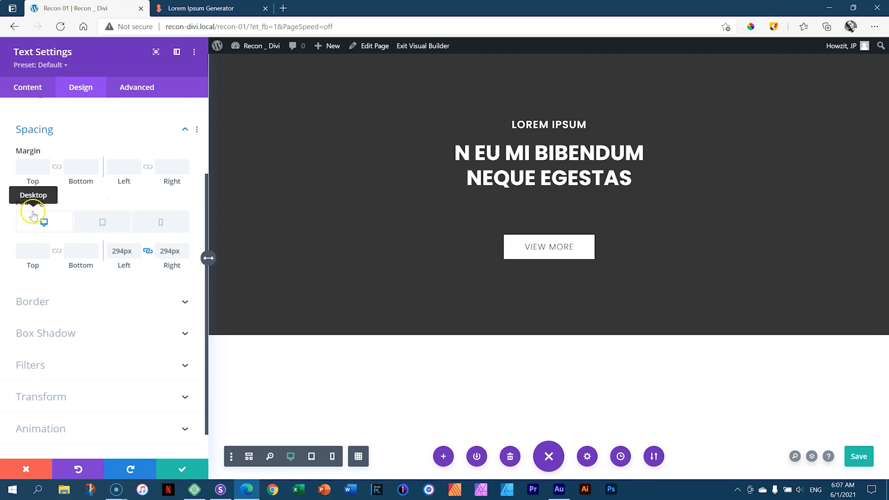
pyautogui.click(102, 222)
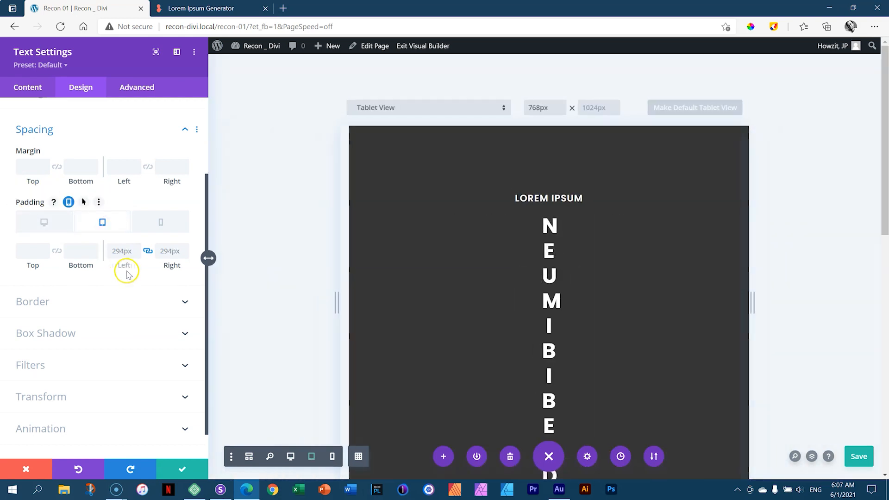
# Set the main heading's linked left and right padding to 98 px for tablet and 10 px for phone
pyautogui.moveTo(125, 262); pyautogui.dragTo(3, 269)
pyautogui.click(160, 252)
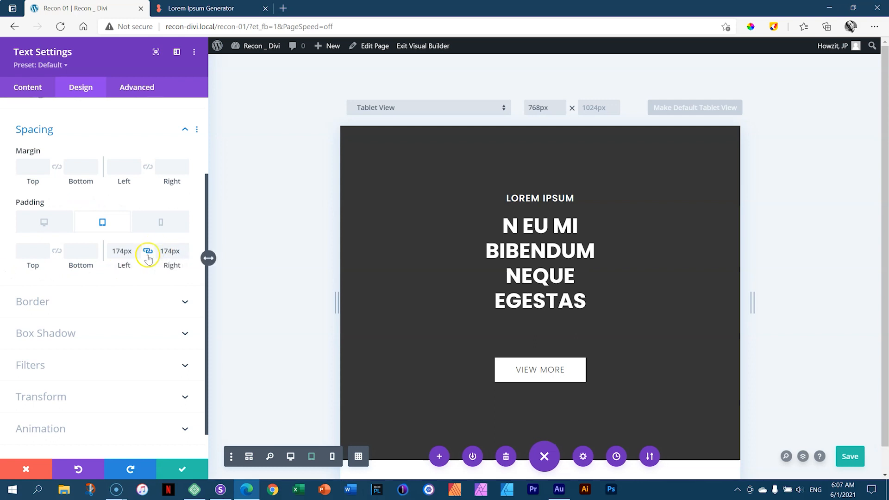
pyautogui.moveTo(123, 264); pyautogui.dragTo(43, 268)
pyautogui.moveTo(127, 264); pyautogui.dragTo(54, 269)
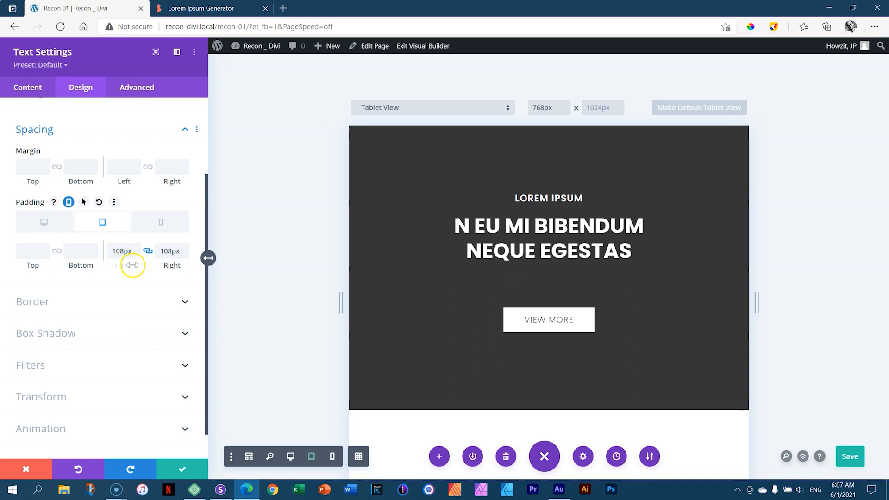
pyautogui.moveTo(131, 265); pyautogui.dragTo(117, 267)
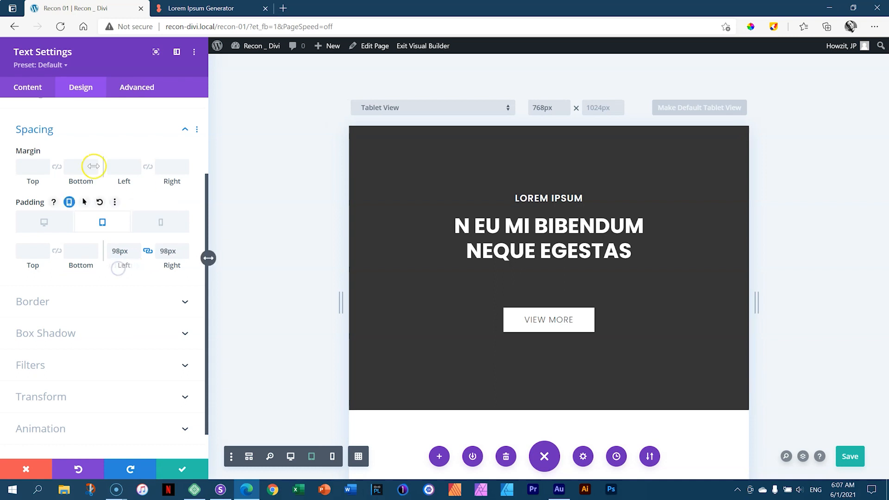
pyautogui.click(158, 222)
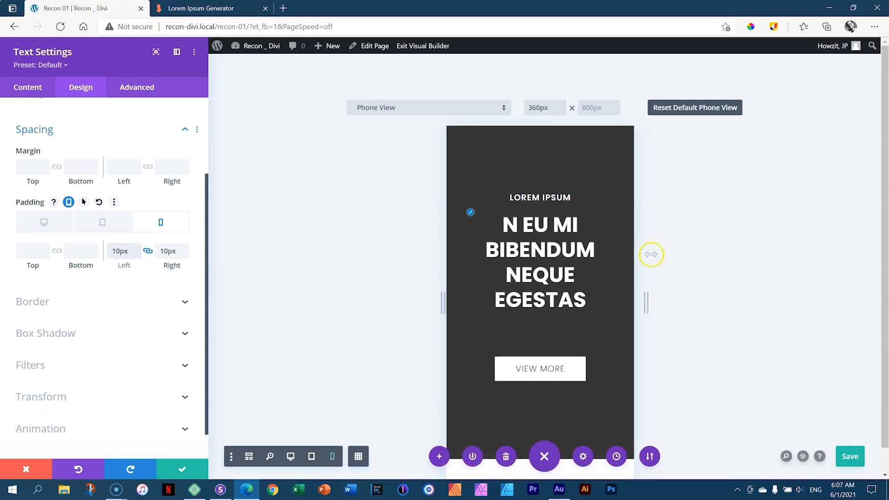
# Save the page and set the main heading's Heading 2 text size to 36 px for tablet
pyautogui.hotkey('ctrl', 's')
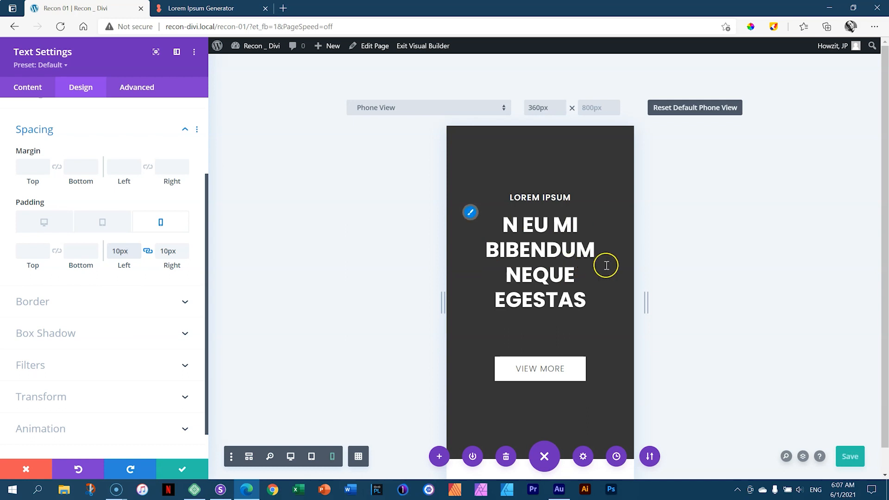
pyautogui.click(46, 224)
pyautogui.click(69, 132)
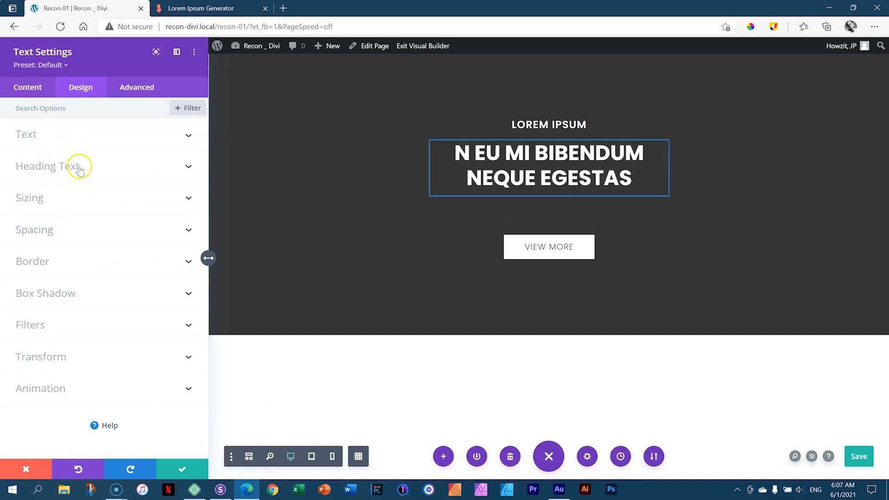
pyautogui.moveTo(461, 165)
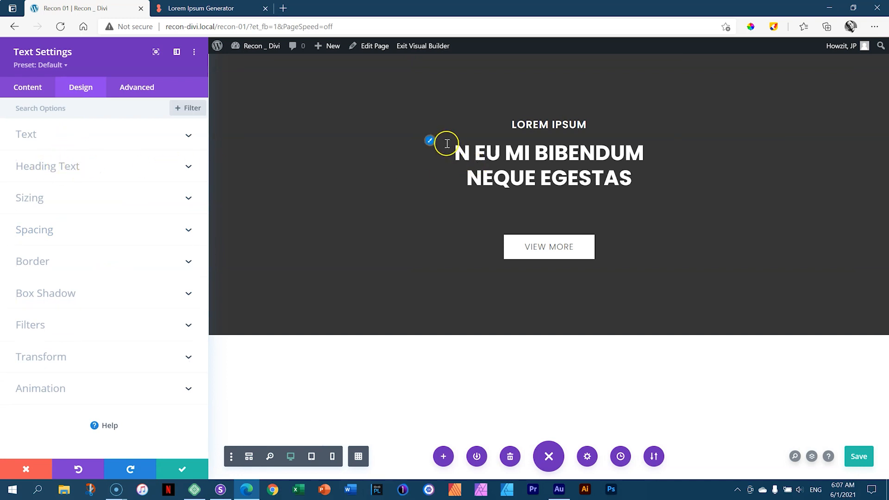
pyautogui.click(430, 144)
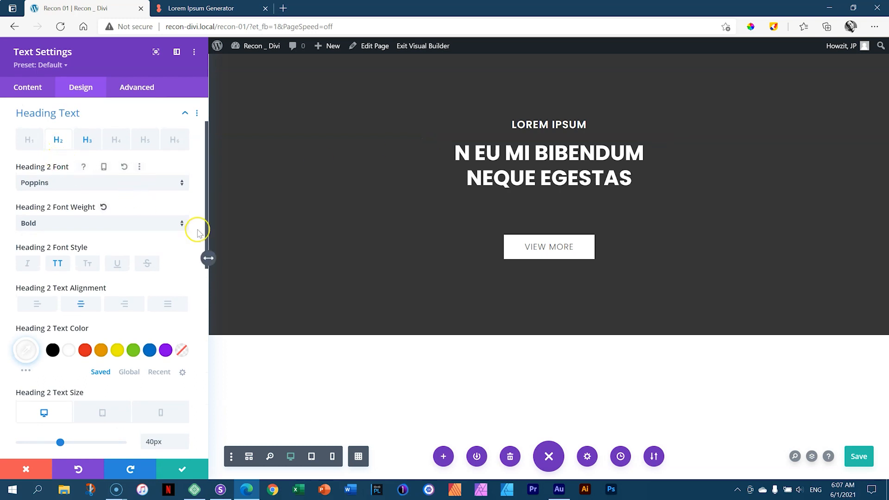
pyautogui.scroll(-5, 197, 278)
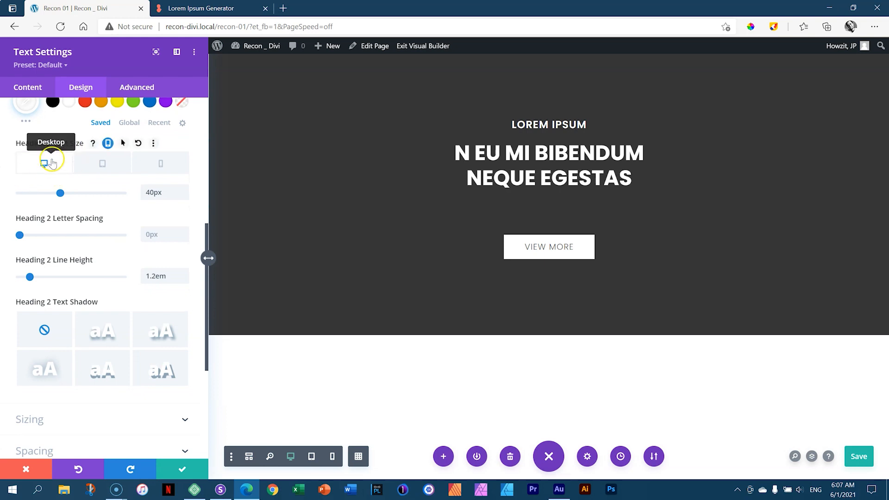
pyautogui.click(101, 165)
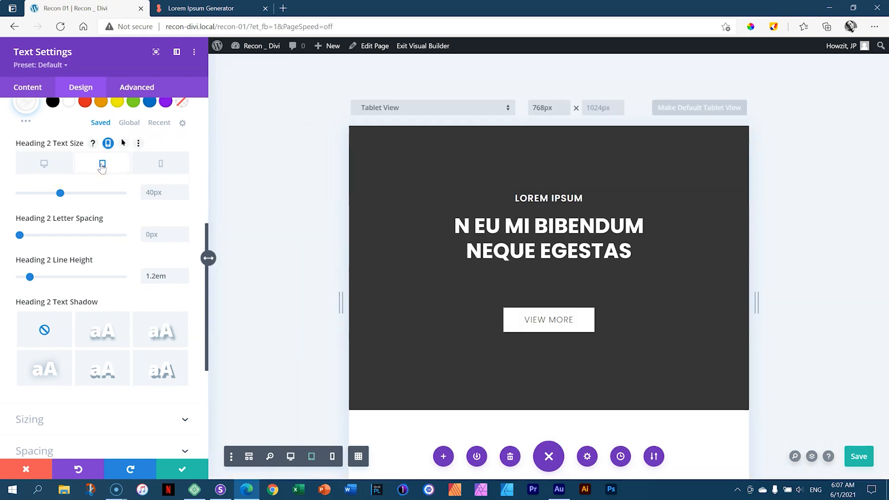
pyautogui.click(154, 193)
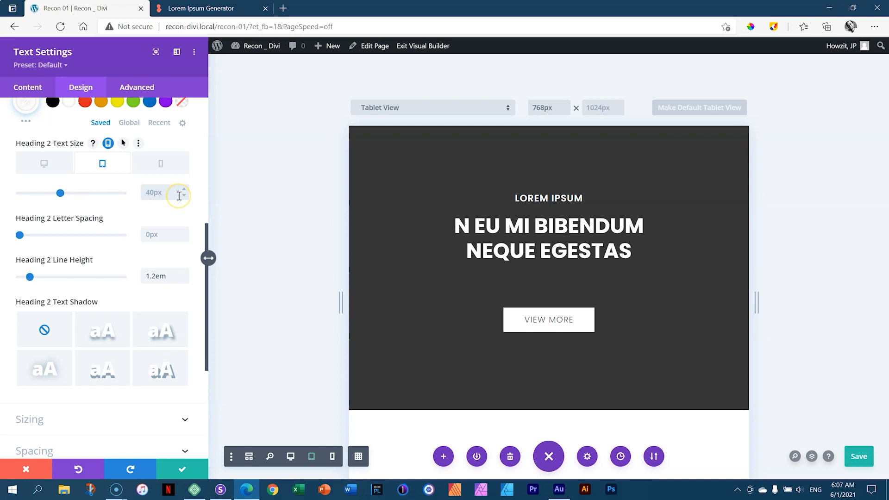
pyautogui.write('36px')
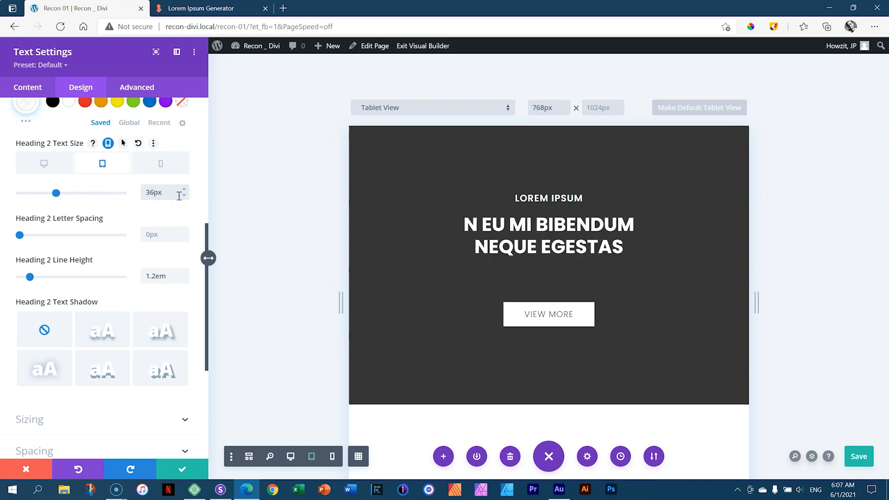
# Set the main heading's Heading 2 text size to 24 px for phone, save its settings and return to desktop view
pyautogui.click(161, 164)
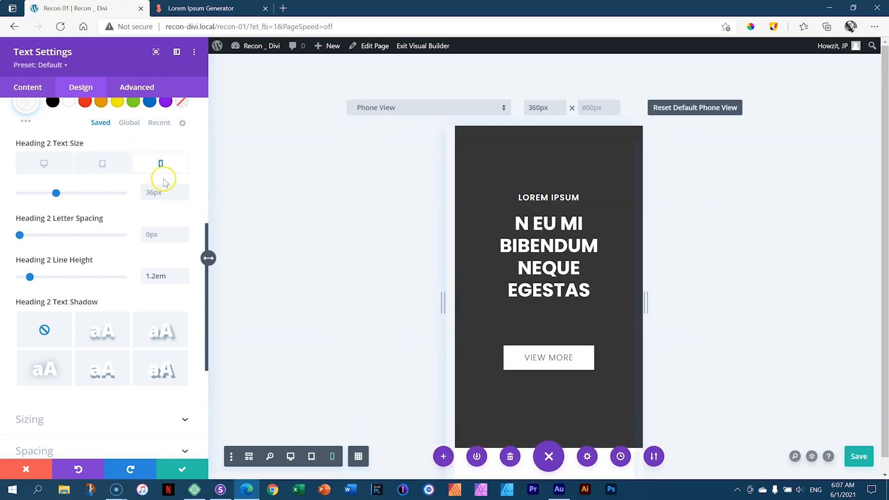
pyautogui.click(150, 192)
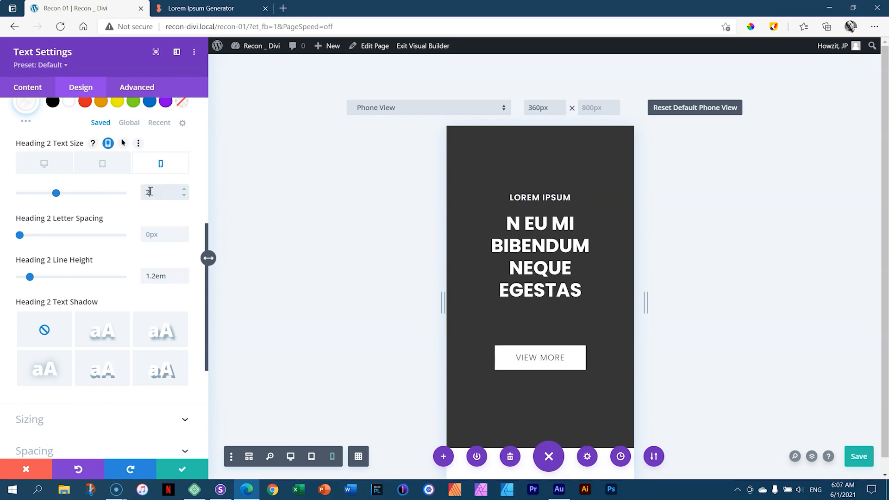
pyautogui.write('24px')
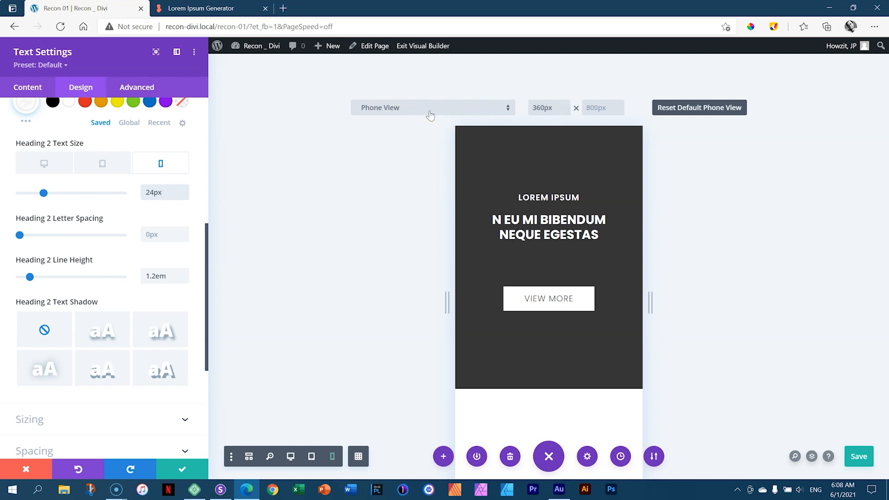
pyautogui.click(191, 468)
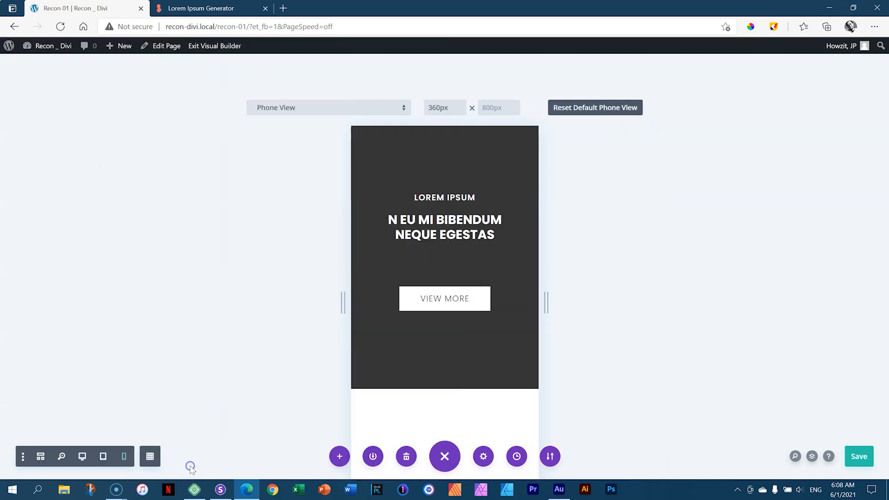
pyautogui.click(82, 456)
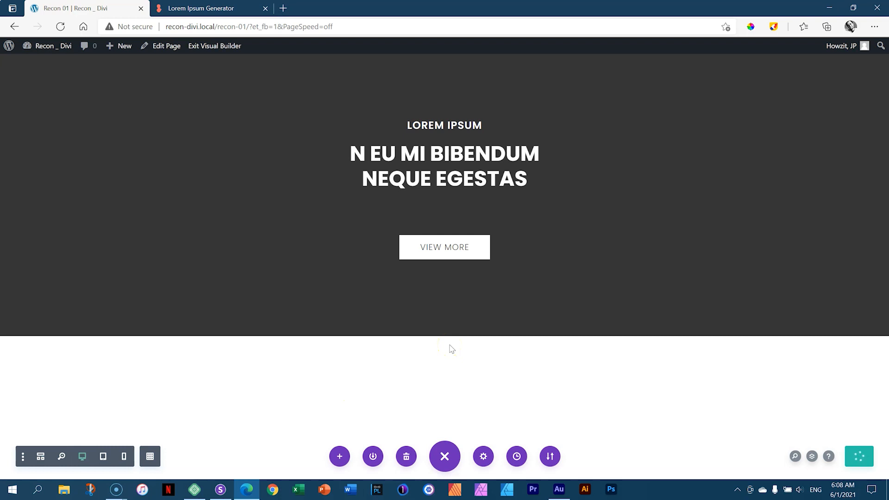
# Copy the page address recon-divi.local/recon-01 from the browser and load it in the multi-device preview app
pyautogui.click(221, 489)
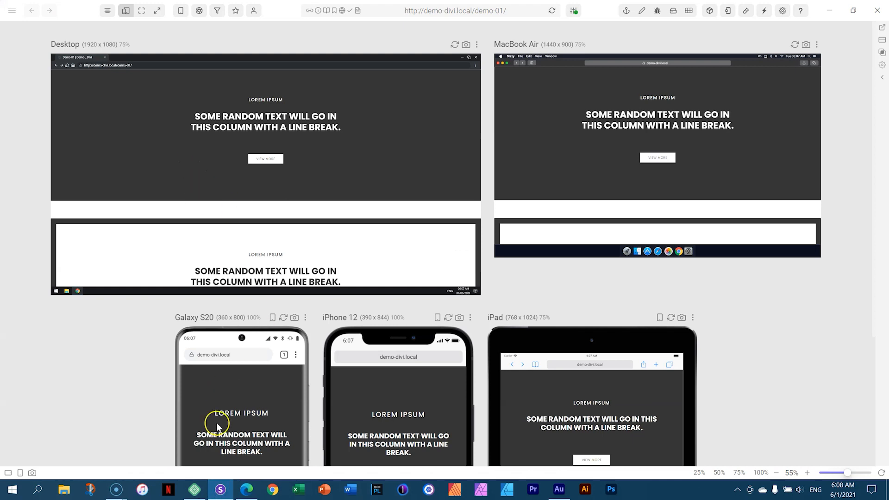
pyautogui.click(246, 489)
pyautogui.moveTo(246, 26); pyautogui.dragTo(154, 27)
pyautogui.hotkey('ctrl', 'c')
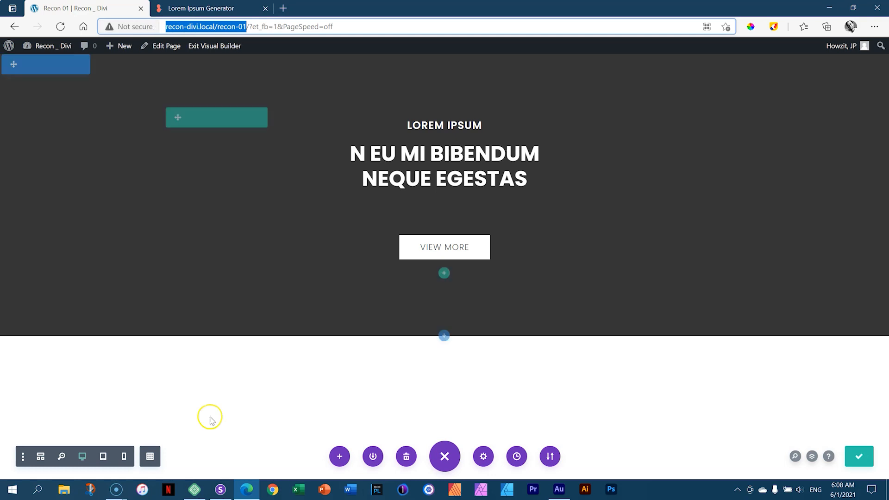
pyautogui.click(220, 489)
pyautogui.click(532, 7)
pyautogui.hotkey('ctrl', 'v')
pyautogui.press('Return')
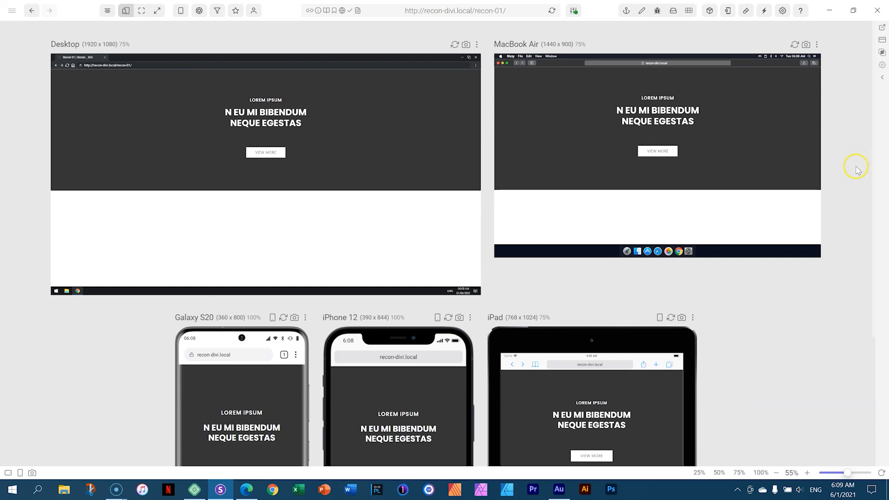
# Examine the hero section's layout on the Desktop, MacBook Air, Galaxy S20, iPhone 12 and iPad previews
pyautogui.scroll(-2, 857, 169)
pyautogui.scroll(-3, 856, 169)
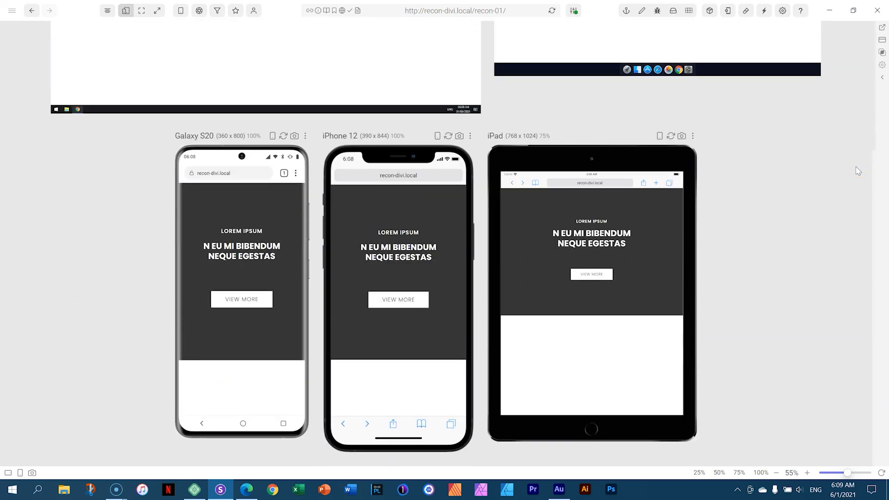
pyautogui.scroll(5, 859, 172)
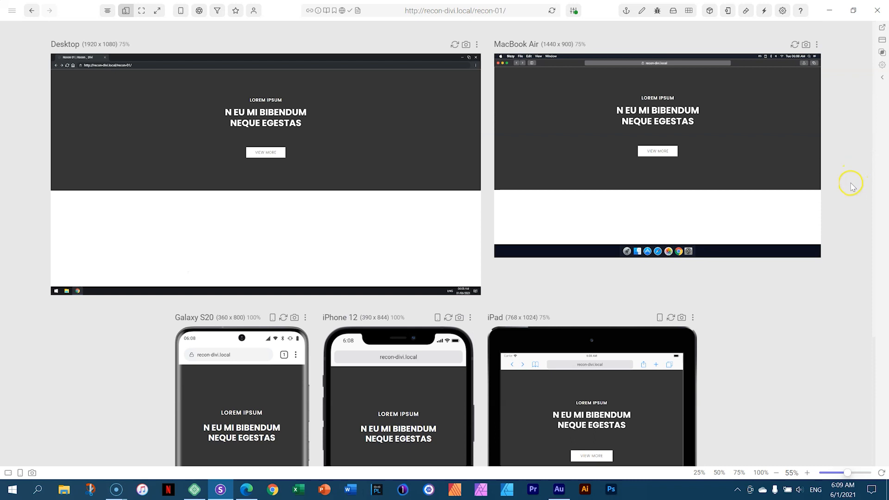
pyautogui.scroll(-5, 851, 187)
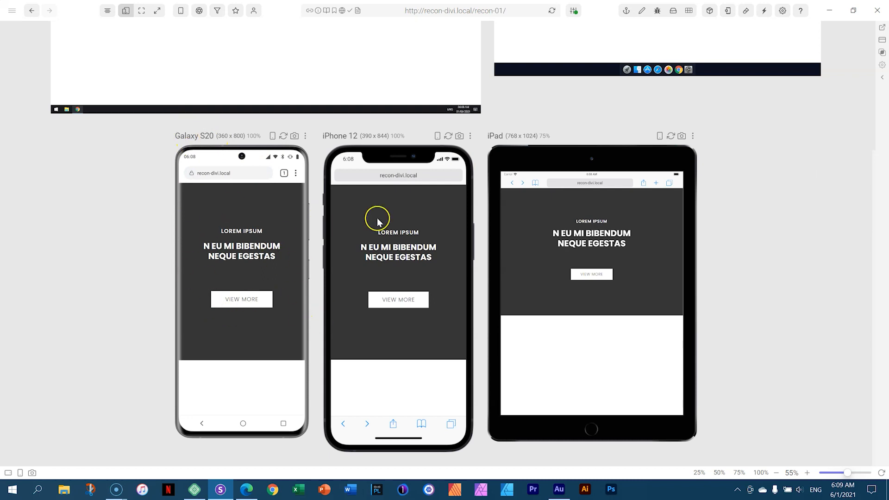
pyautogui.scroll(5, 394, 264)
pyautogui.scroll(-5, 553, 315)
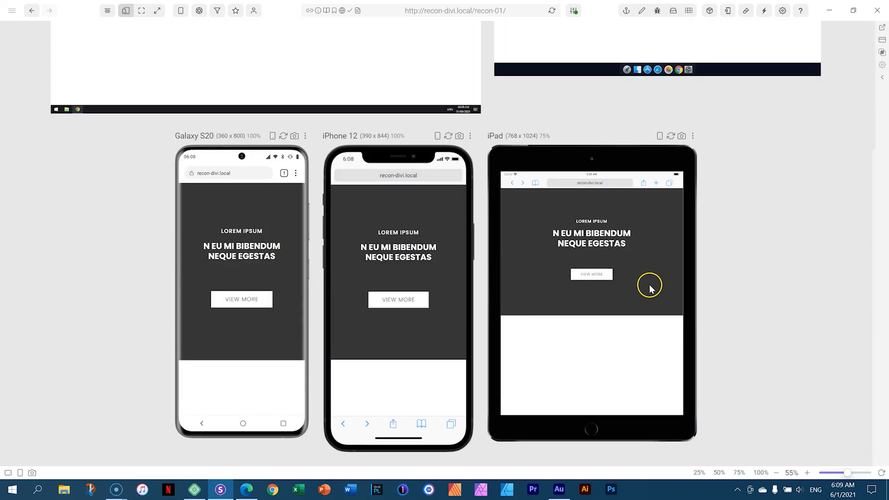
pyautogui.scroll(5, 674, 286)
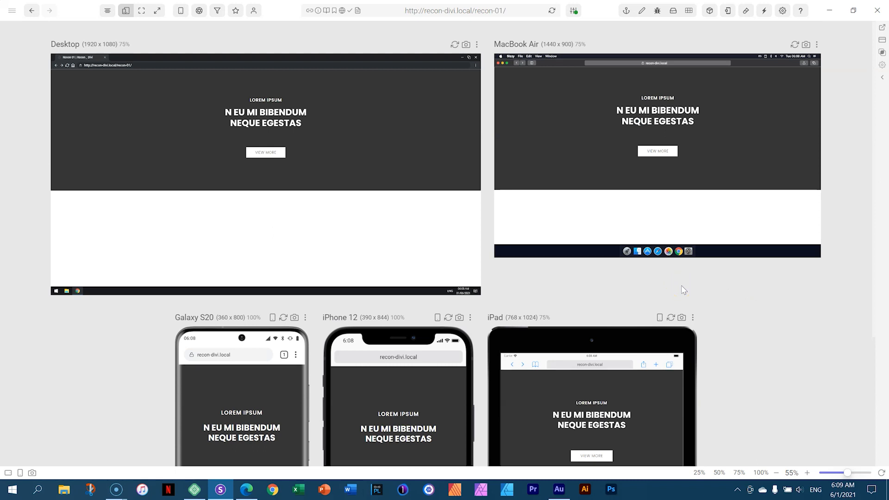
# Switch back to the browser and check the hero section in the builder's tablet, phone and desktop views
pyautogui.click(246, 496)
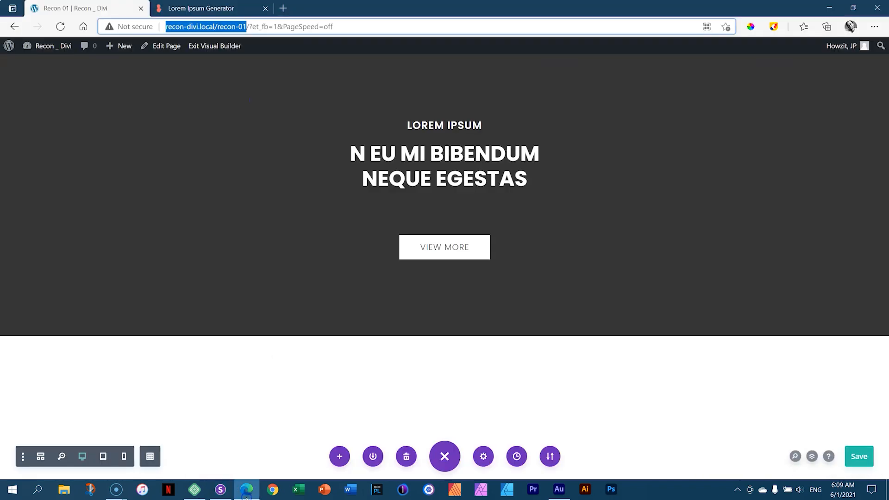
pyautogui.click(103, 457)
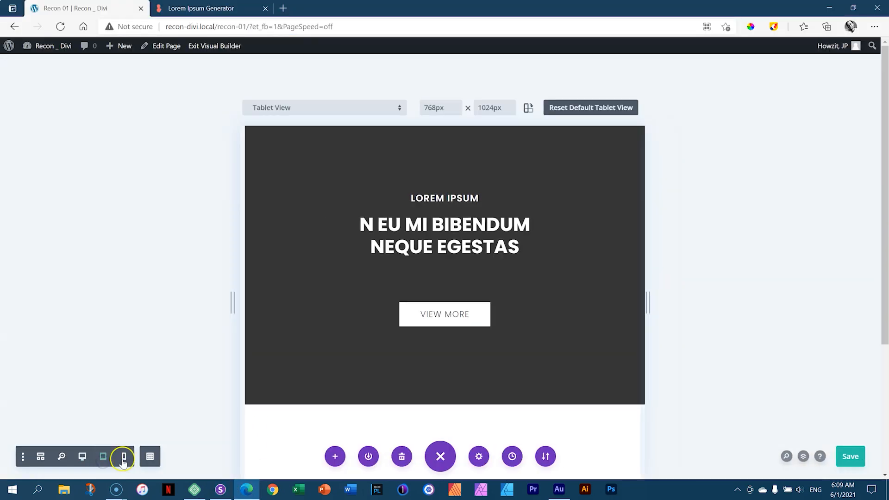
pyautogui.click(123, 456)
pyautogui.click(103, 457)
pyautogui.click(82, 457)
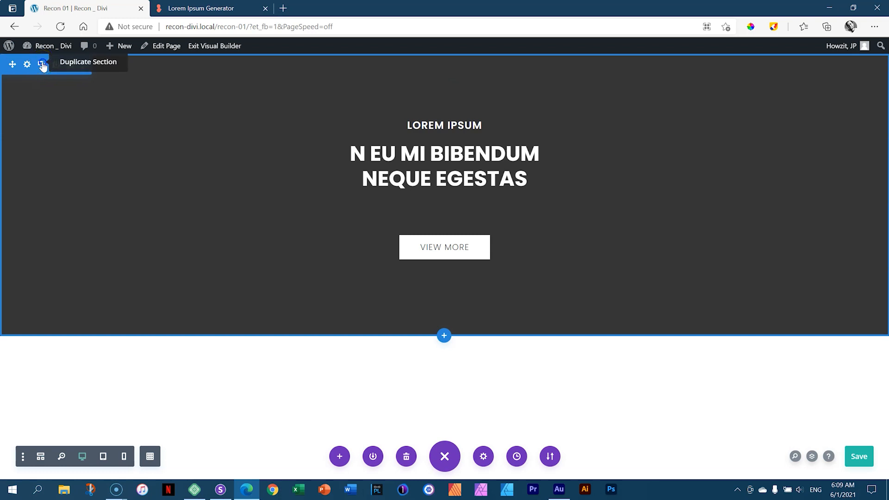
# Duplicate the dark hero section and open up a white gap between the original and its copy
pyautogui.click(43, 66)
pyautogui.scroll(-4, 596, 258)
pyautogui.scroll(3, 596, 258)
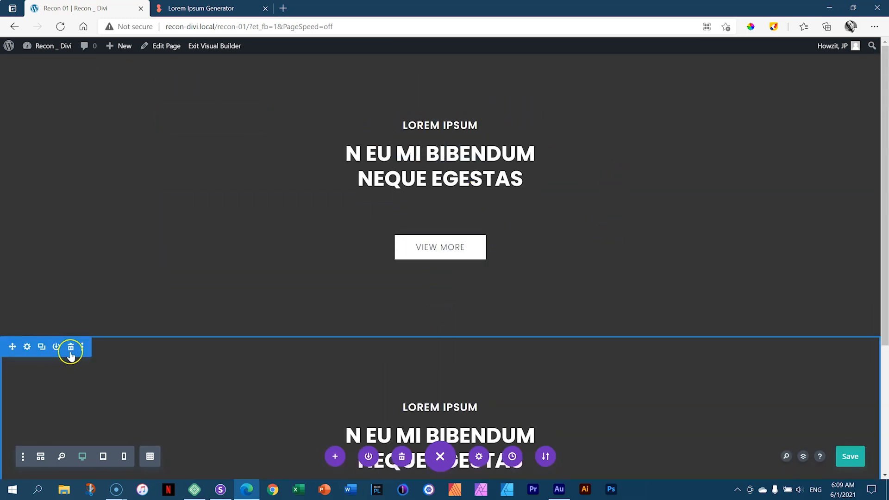
pyautogui.moveTo(113, 337); pyautogui.dragTo(112, 365)
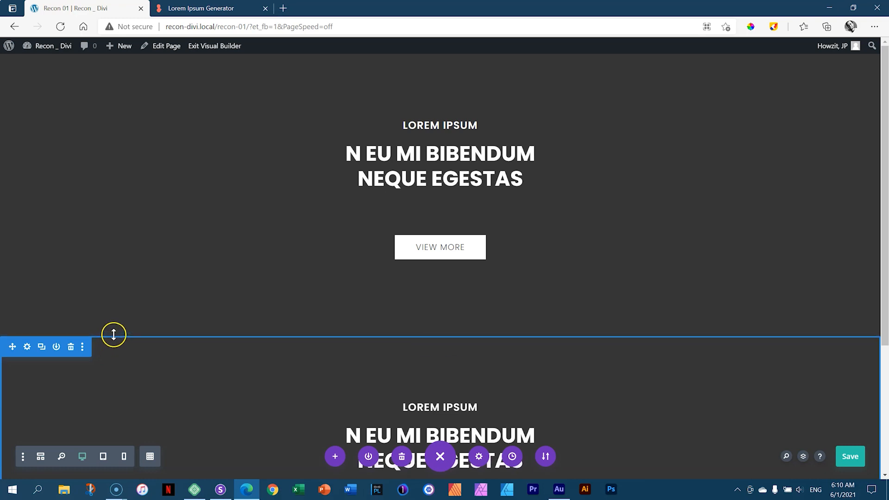
pyautogui.moveTo(114, 332); pyautogui.dragTo(117, 385)
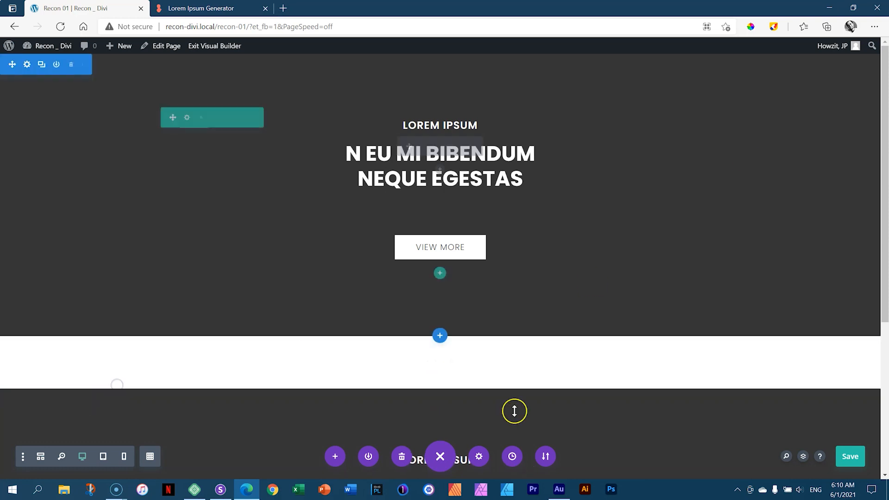
# Set the duplicated section's subtitle Heading 3 text color to the recent color #363636 and save its settings
pyautogui.scroll(-5, 514, 411)
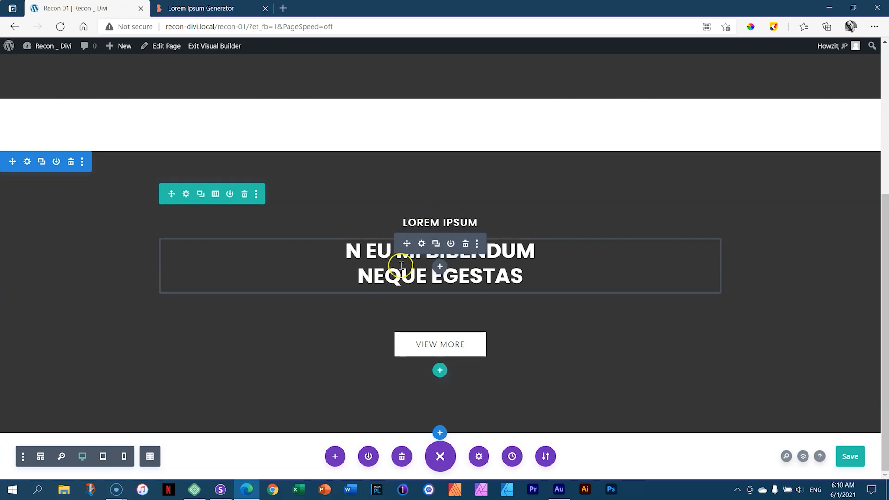
pyautogui.click(423, 220)
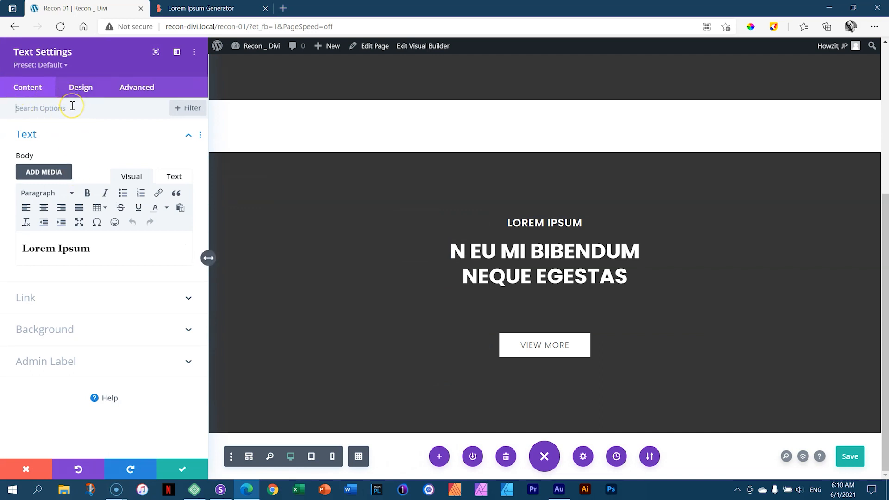
pyautogui.click(28, 469)
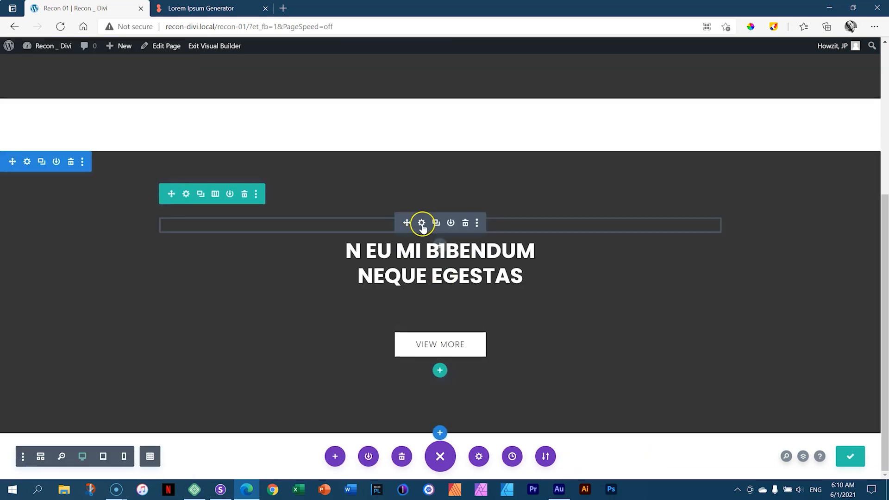
pyautogui.click(422, 223)
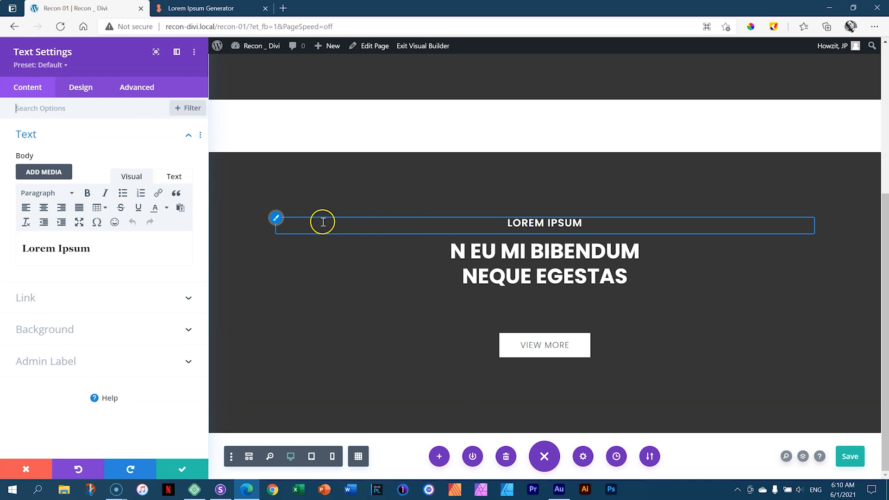
pyautogui.click(277, 219)
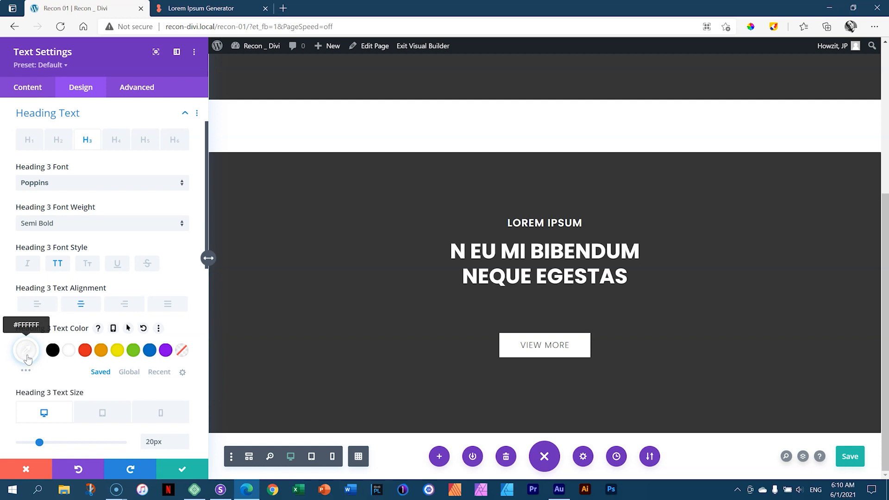
pyautogui.click(158, 375)
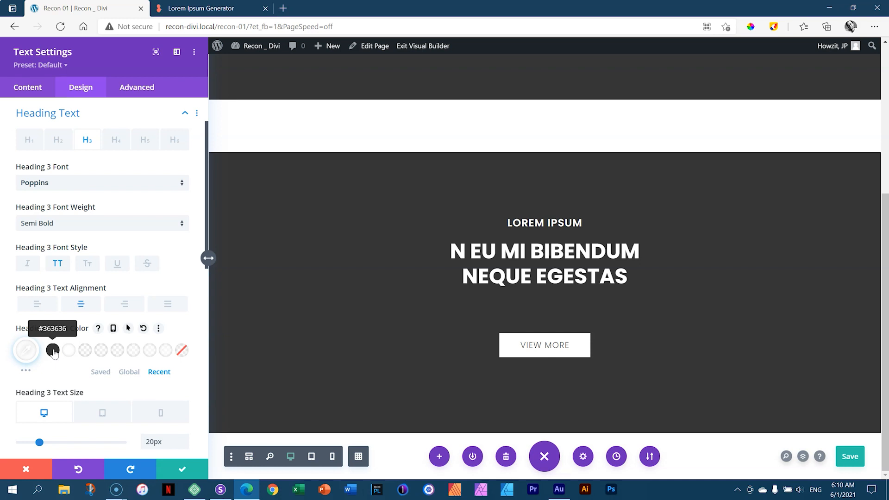
pyautogui.click(53, 350)
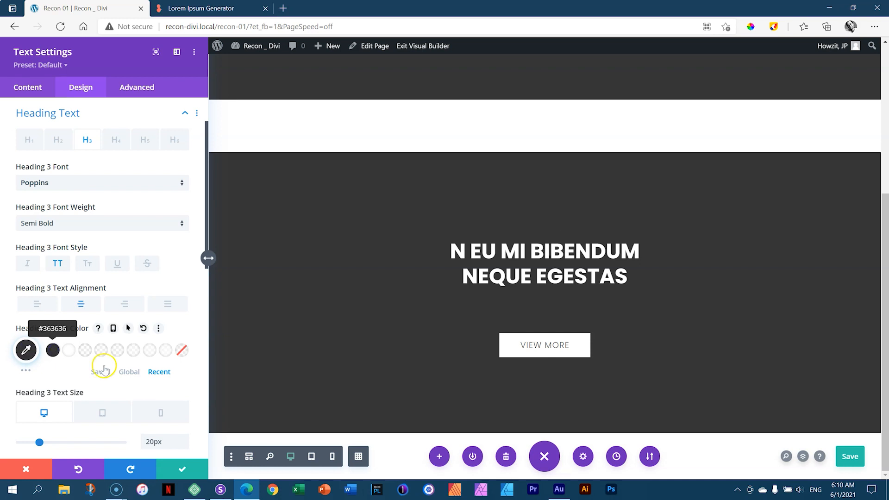
pyautogui.click(178, 469)
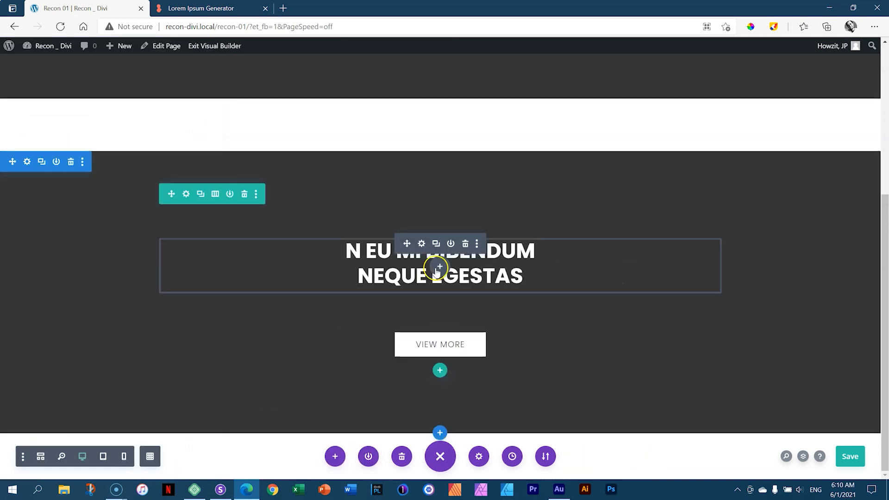
# Set the duplicated section's Heading 2 text color to the recent color #363636 and save the heading's settings
pyautogui.click(421, 244)
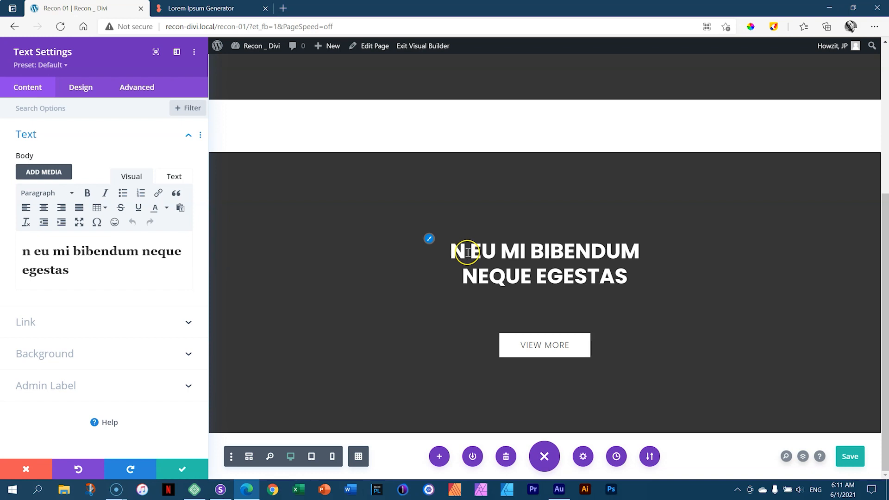
pyautogui.click(428, 240)
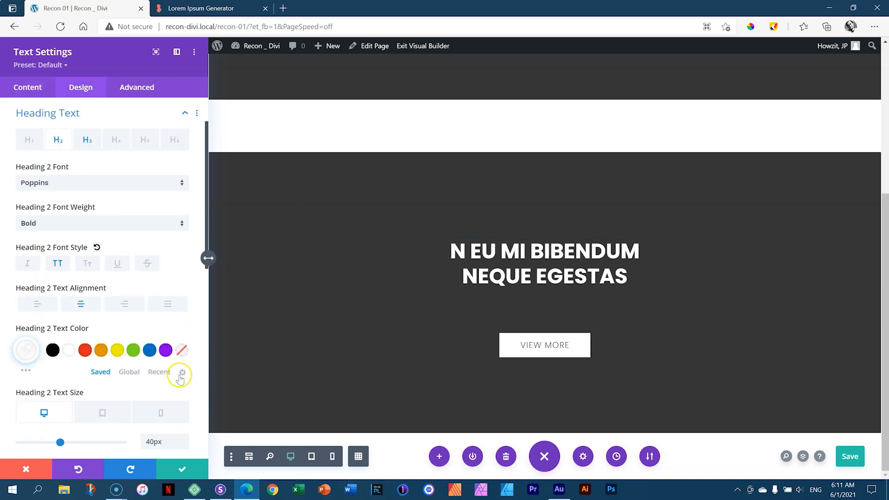
pyautogui.click(159, 372)
pyautogui.click(52, 352)
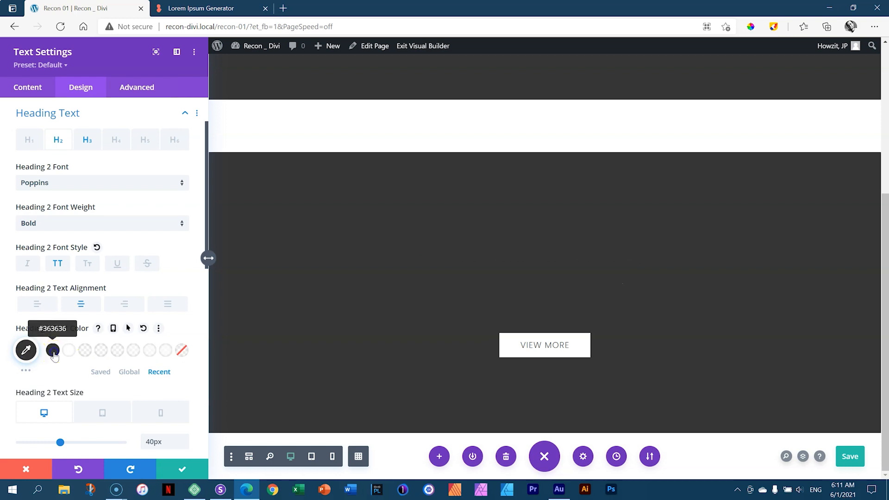
pyautogui.click(180, 470)
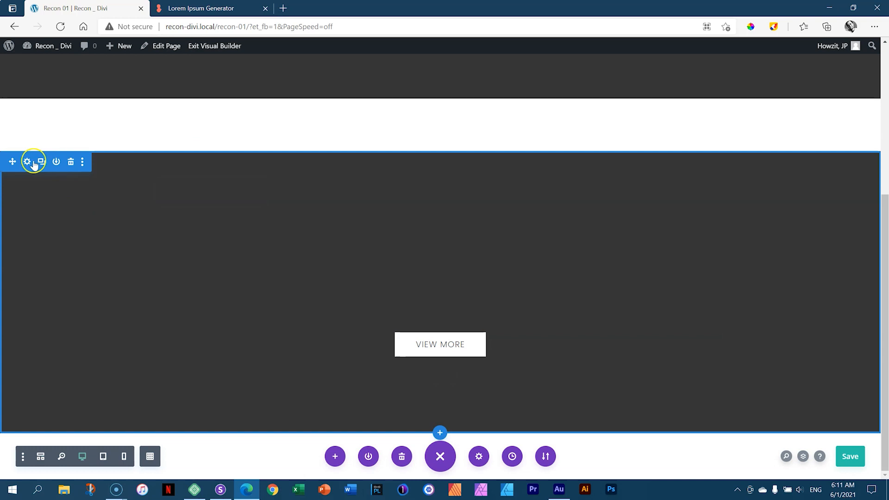
# Remove the dark background color from the duplicated hero section
pyautogui.click(27, 161)
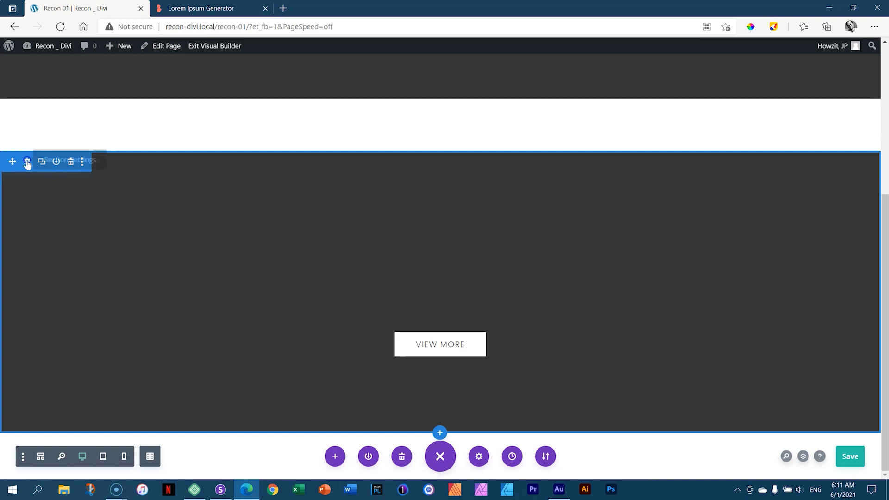
pyautogui.click(28, 166)
pyautogui.moveTo(27, 292)
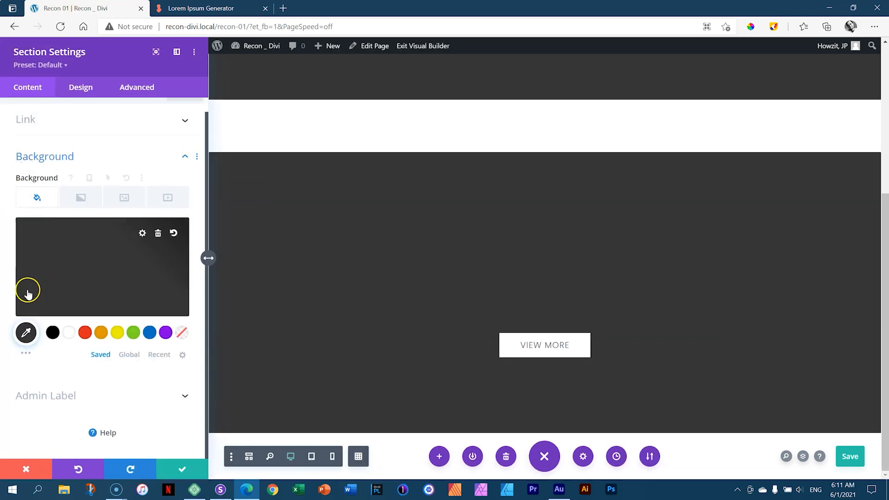
pyautogui.click(158, 235)
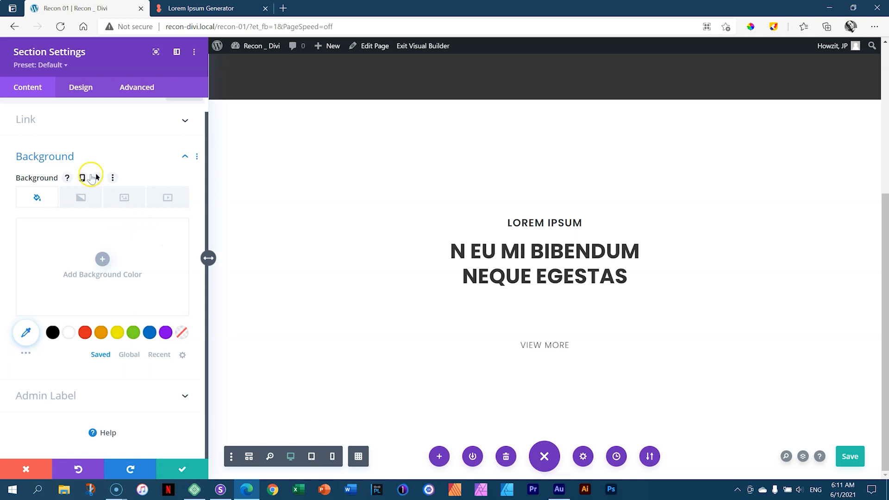
# Give the duplicated section a 25px solid border in the recent color #363636 and save its settings
pyautogui.click(87, 93)
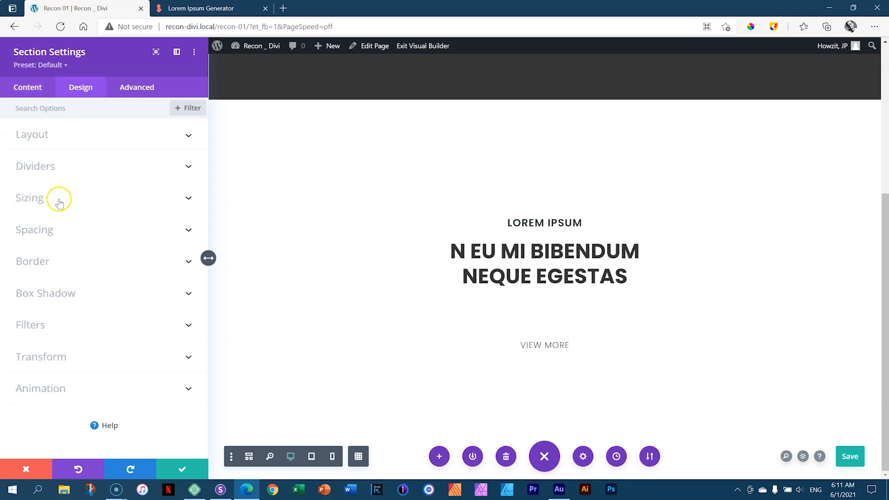
pyautogui.click(48, 260)
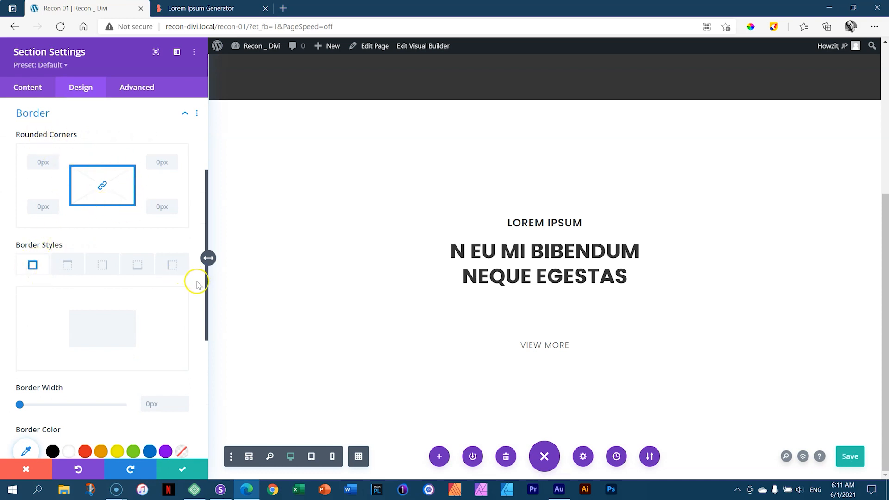
pyautogui.moveTo(206, 284); pyautogui.dragTo(210, 356)
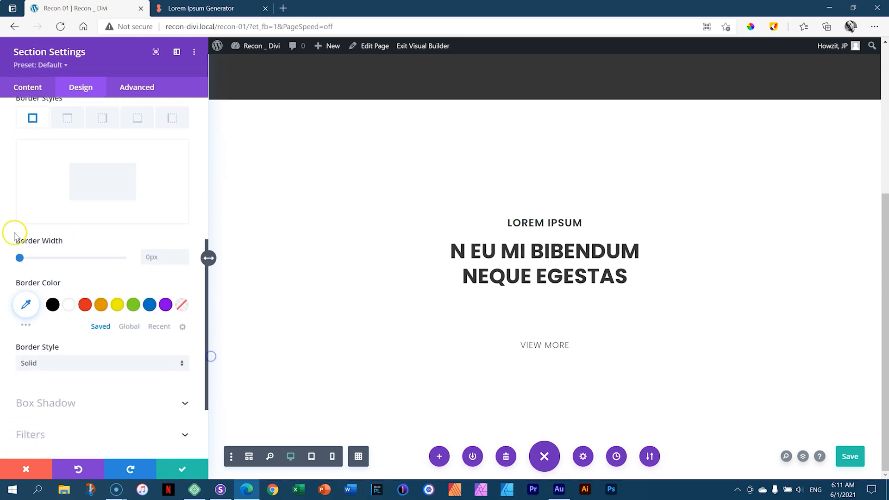
pyautogui.click(158, 256)
pyautogui.write('25px')
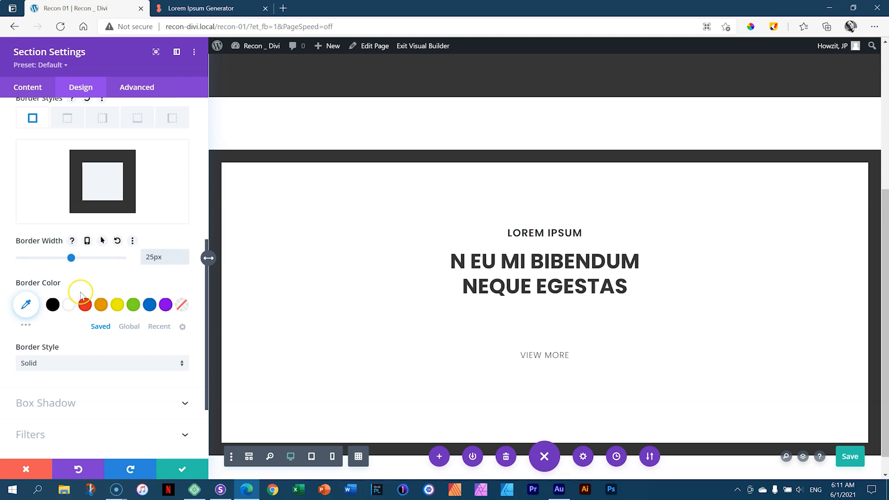
pyautogui.click(160, 327)
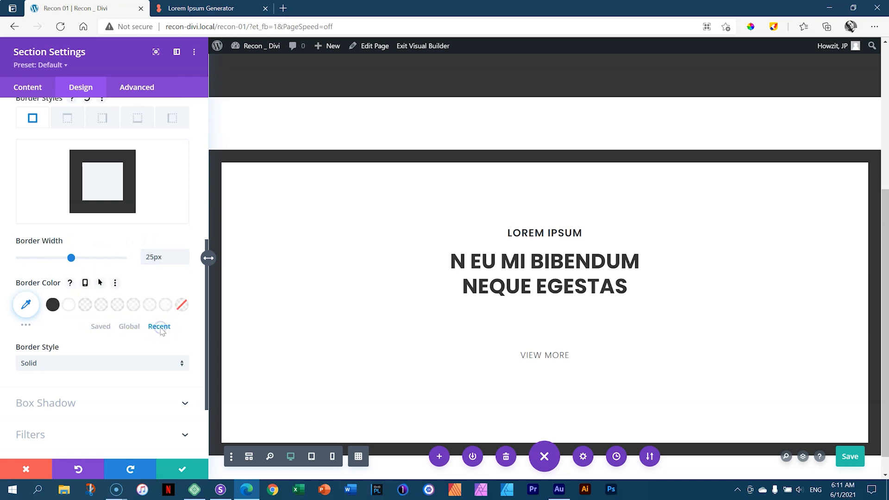
pyautogui.click(53, 306)
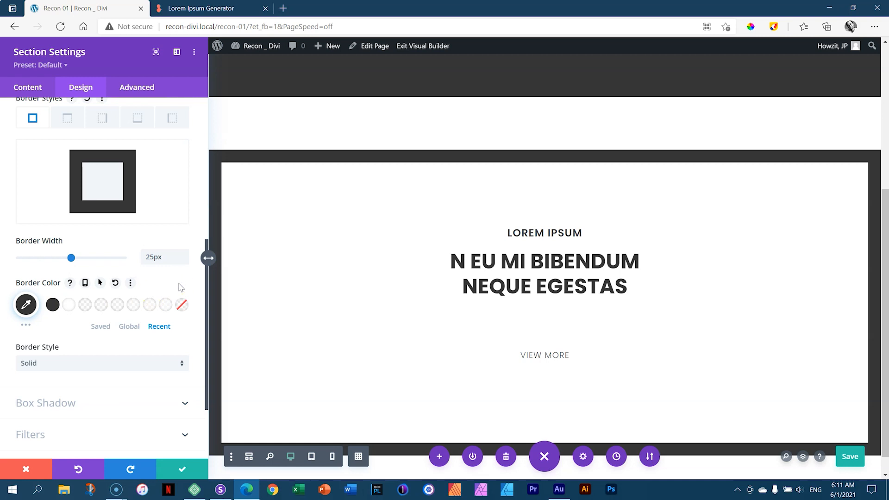
pyautogui.click(184, 468)
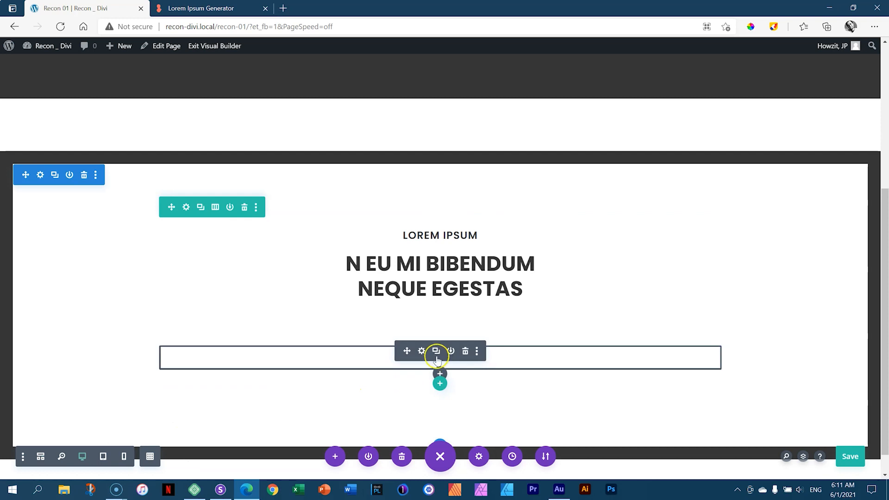
# Give the duplicated section's View More button a 2px border in the recent dark color #363636 and save the page
pyautogui.click(421, 352)
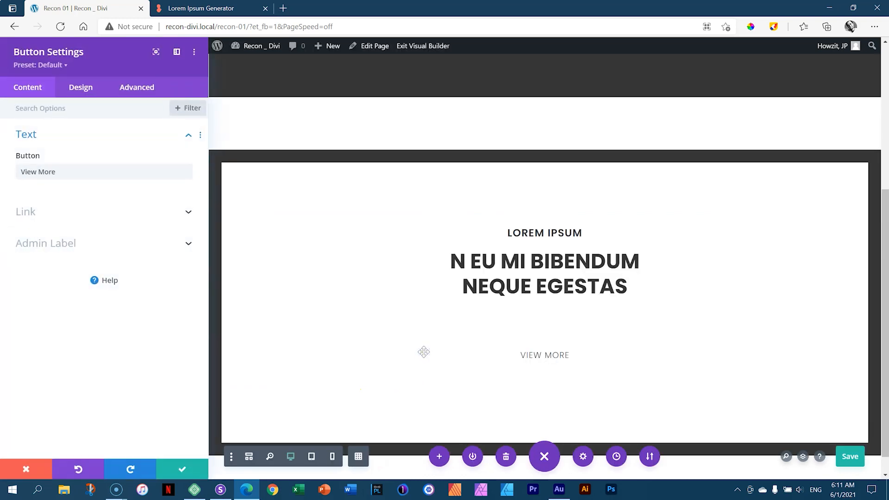
pyautogui.click(84, 91)
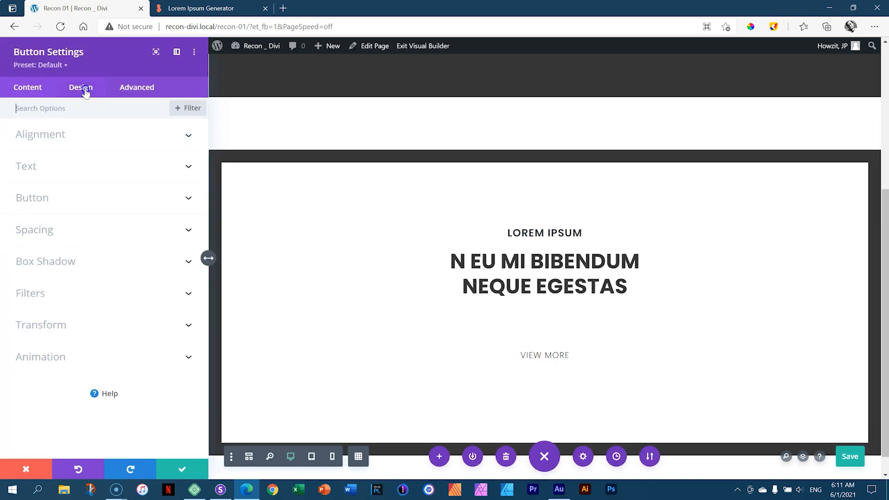
pyautogui.click(49, 198)
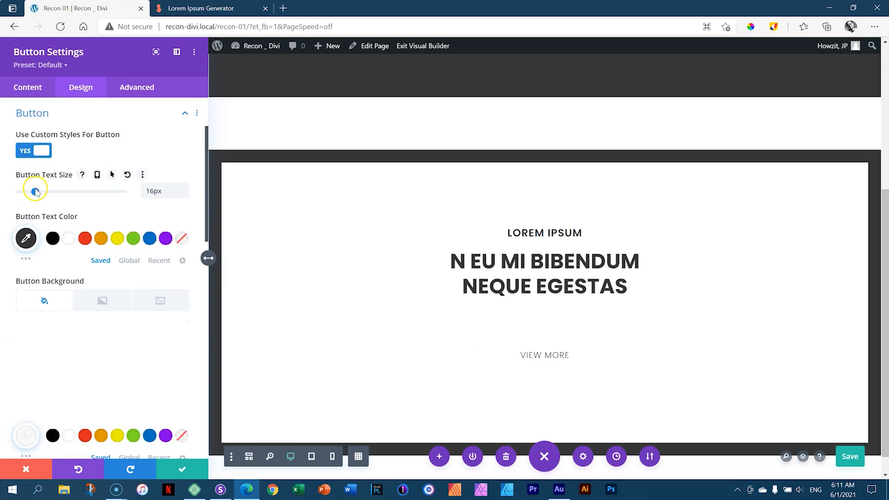
pyautogui.moveTo(207, 218); pyautogui.dragTo(206, 301)
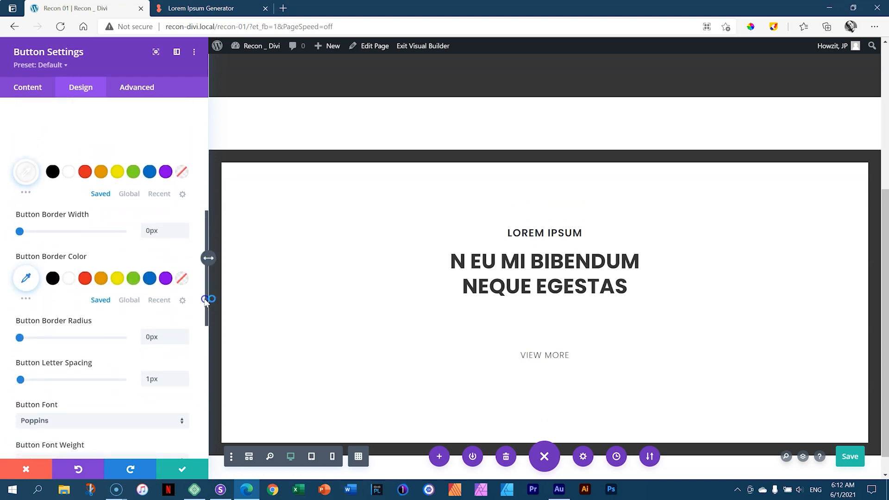
pyautogui.click(163, 231)
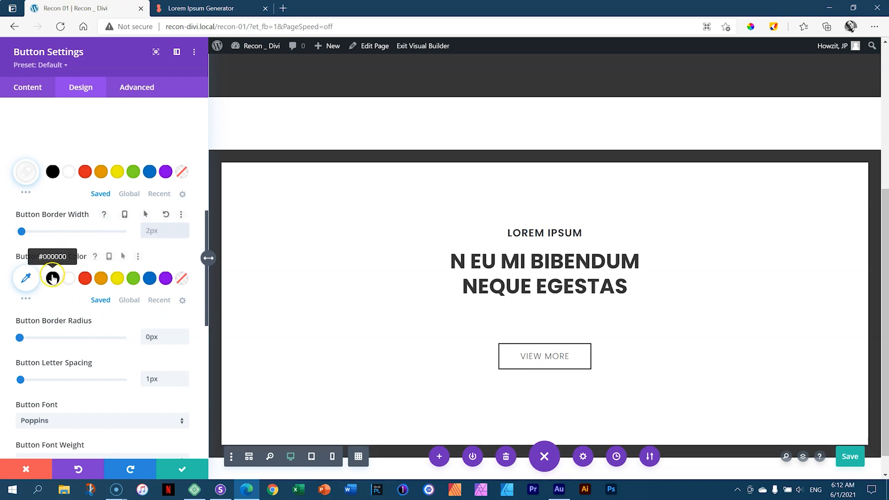
pyautogui.click(159, 300)
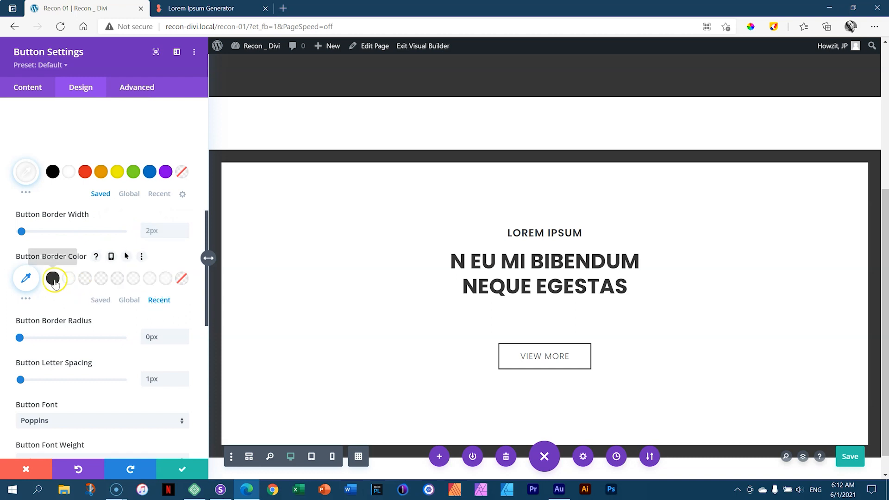
pyautogui.click(52, 279)
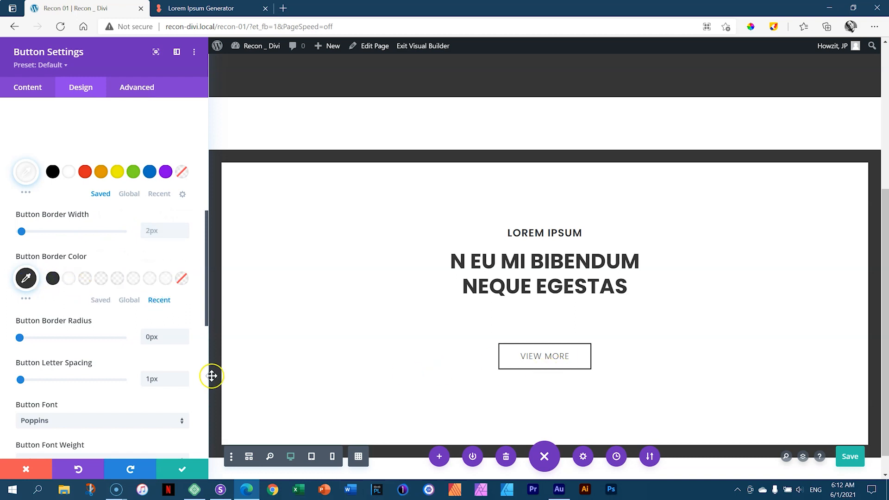
pyautogui.click(181, 471)
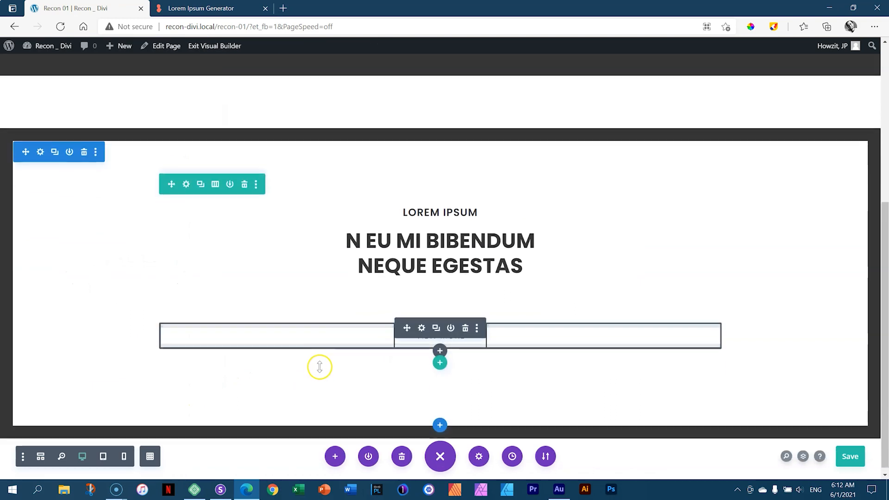
pyautogui.click(855, 457)
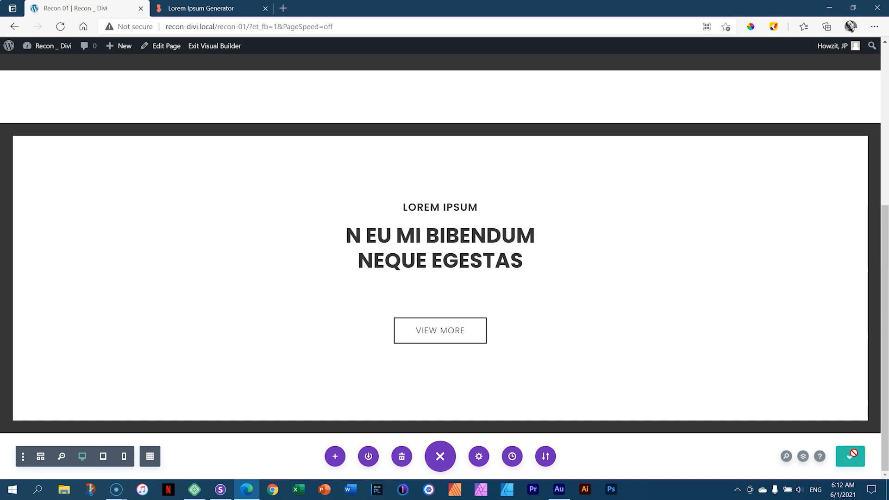
# Place a duplicate of the original dark hero section below the bordered section, leaving a white gap between them
pyautogui.scroll(5, 753, 308)
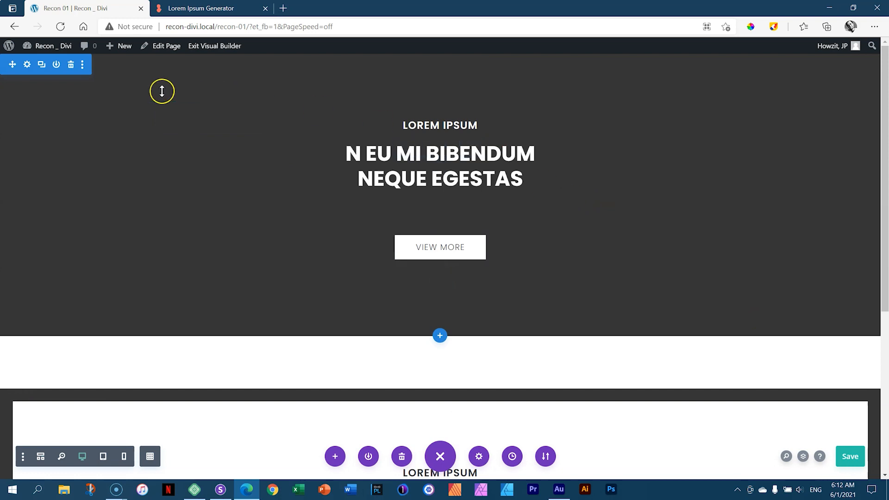
pyautogui.click(42, 66)
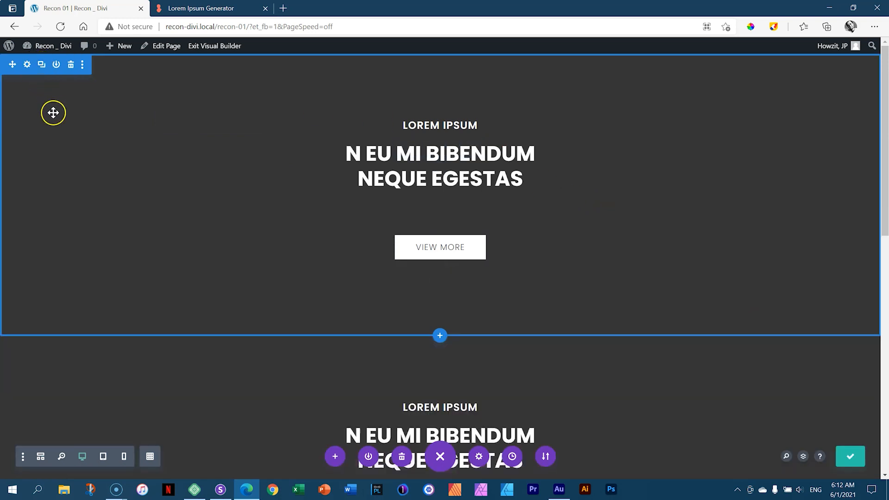
pyautogui.scroll(-4, 60, 120)
pyautogui.scroll(-8, 550, 274)
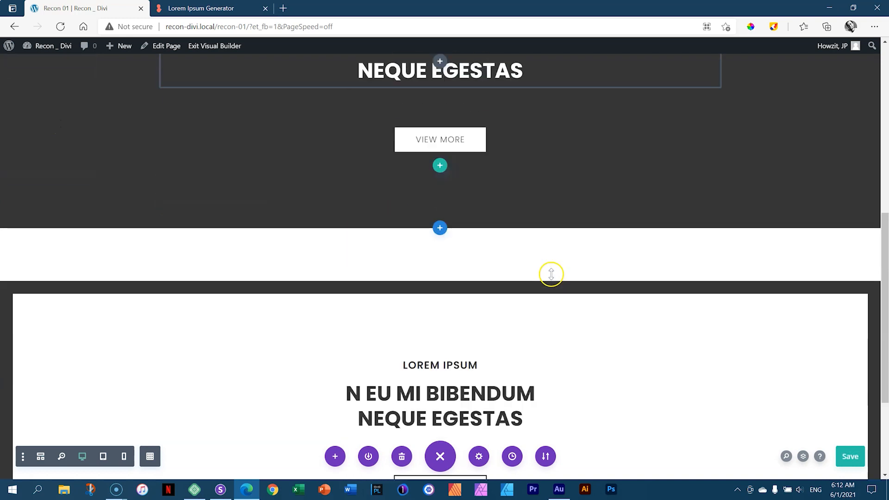
pyautogui.scroll(6, 621, 381)
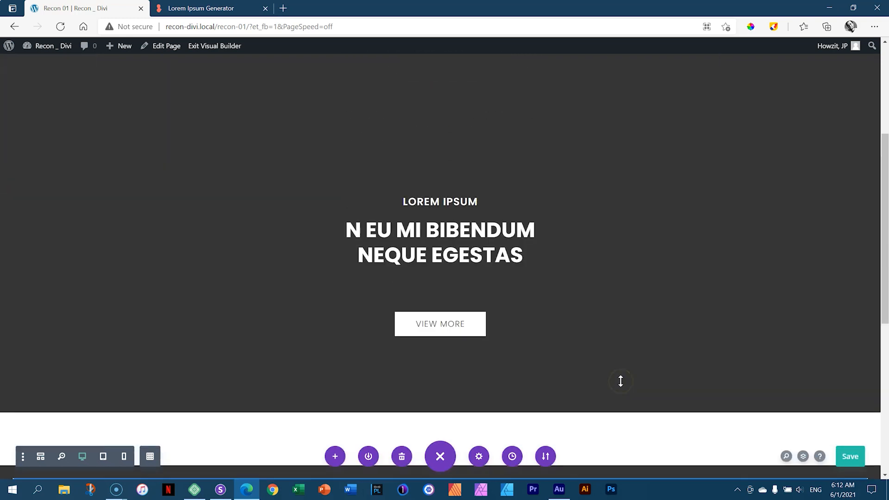
pyautogui.scroll(-4, 620, 379)
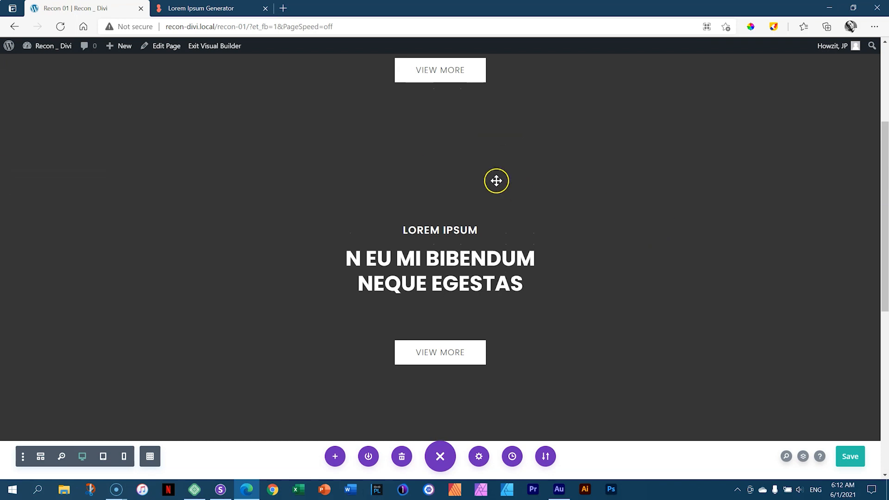
pyautogui.moveTo(13, 168)
pyautogui.mouseDown()
pyautogui.moveTo(29, 288)
pyautogui.moveTo(66, 434)
pyautogui.moveTo(224, 458)
pyautogui.moveTo(225, 445)
pyautogui.moveTo(218, 470)
pyautogui.moveTo(224, 454)
pyautogui.mouseUp()
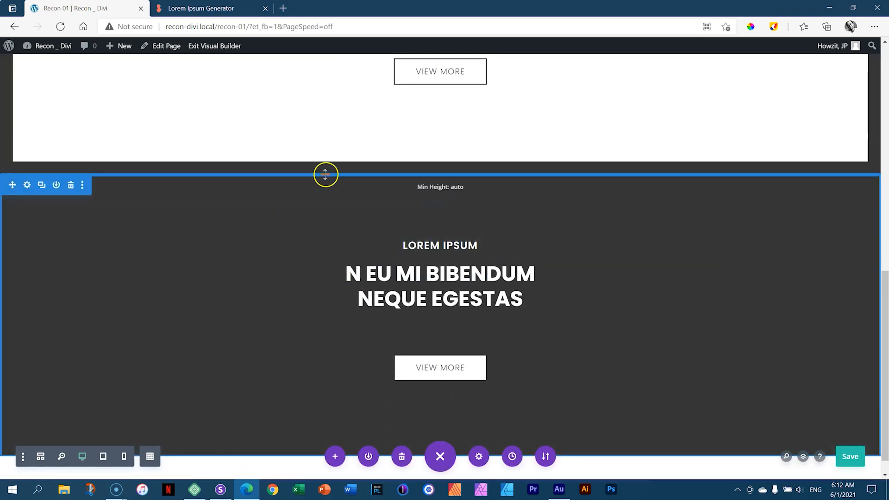
pyautogui.moveTo(326, 167); pyautogui.dragTo(343, 220)
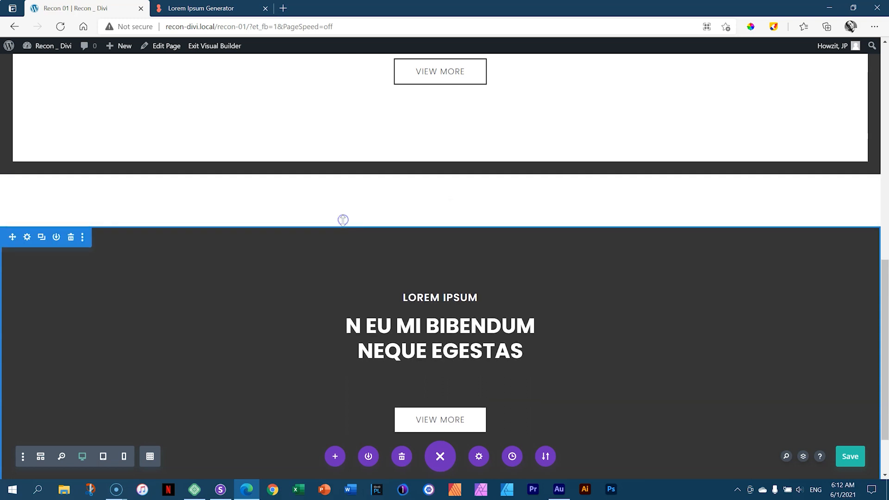
# Remove the dark background color from the hero section below the bordered one
pyautogui.moveTo(884, 274); pyautogui.dragTo(884, 310)
pyautogui.moveTo(59, 215)
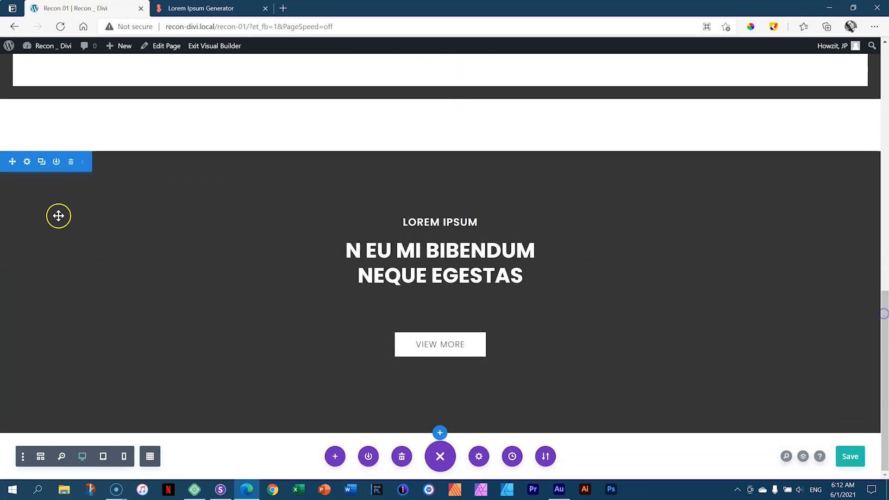
pyautogui.click(27, 163)
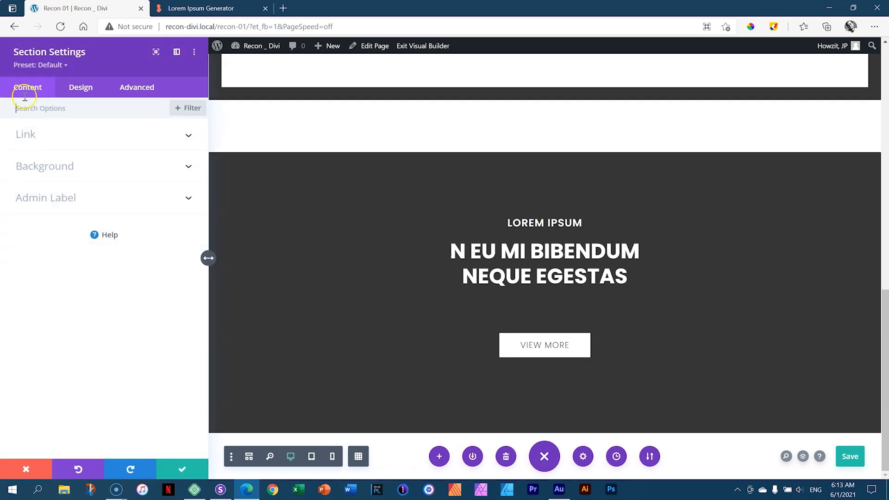
pyautogui.click(41, 167)
pyautogui.moveTo(149, 255)
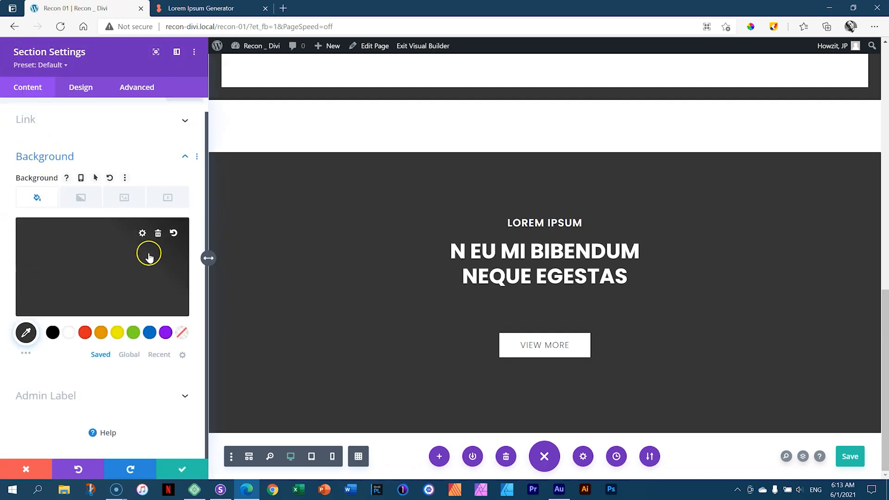
pyautogui.click(158, 233)
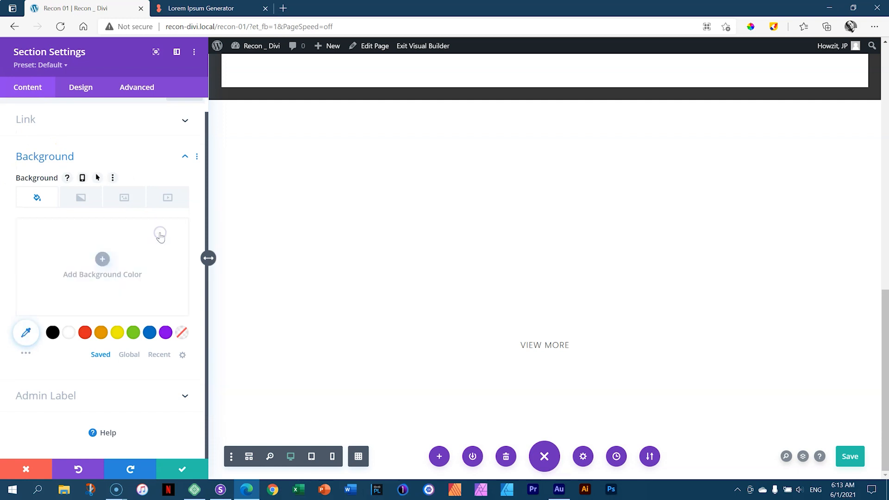
# Upload the image 01 _ Hero.jpg and apply it as the section's background image
pyautogui.click(75, 201)
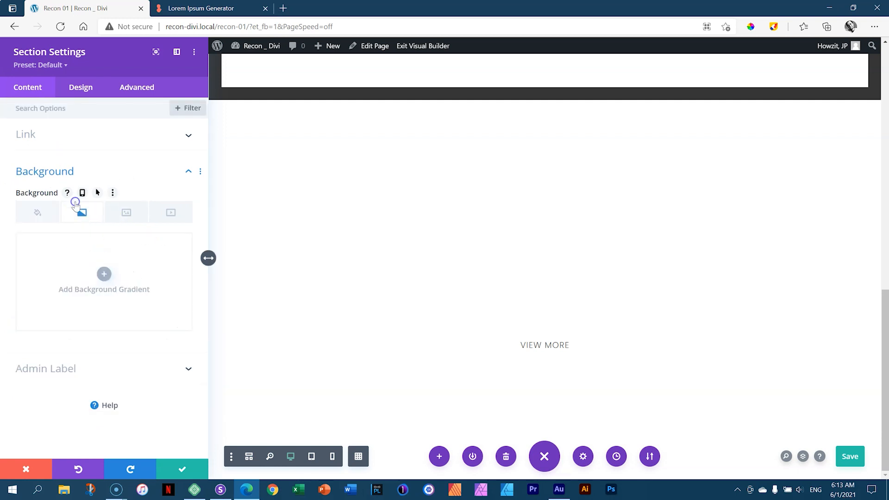
pyautogui.click(123, 214)
pyautogui.click(102, 278)
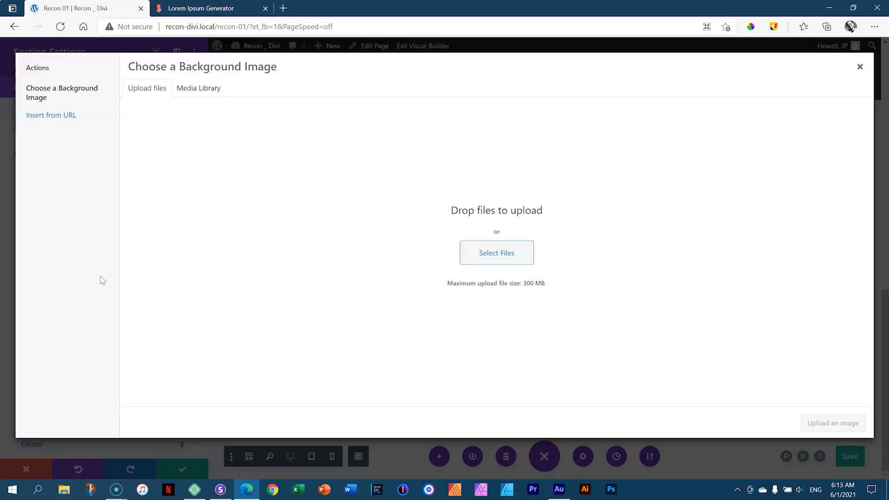
pyautogui.click(67, 492)
pyautogui.moveTo(452, 170); pyautogui.dragTo(143, 207)
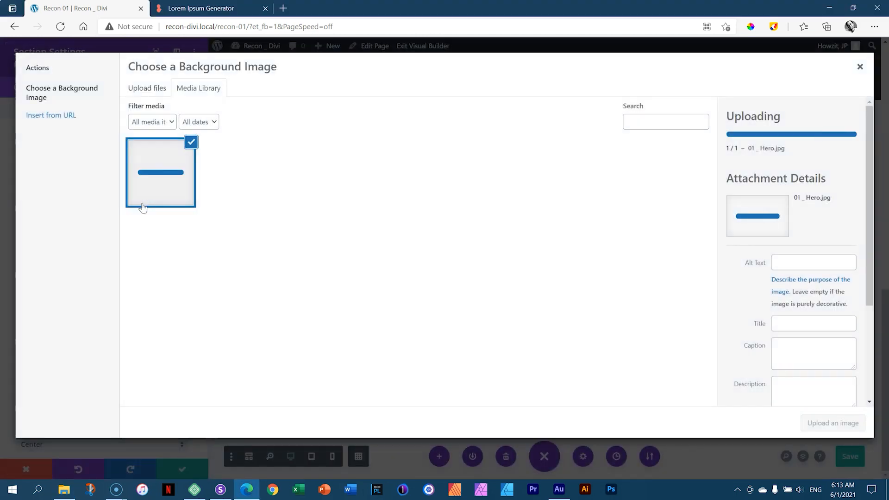
pyautogui.click(815, 423)
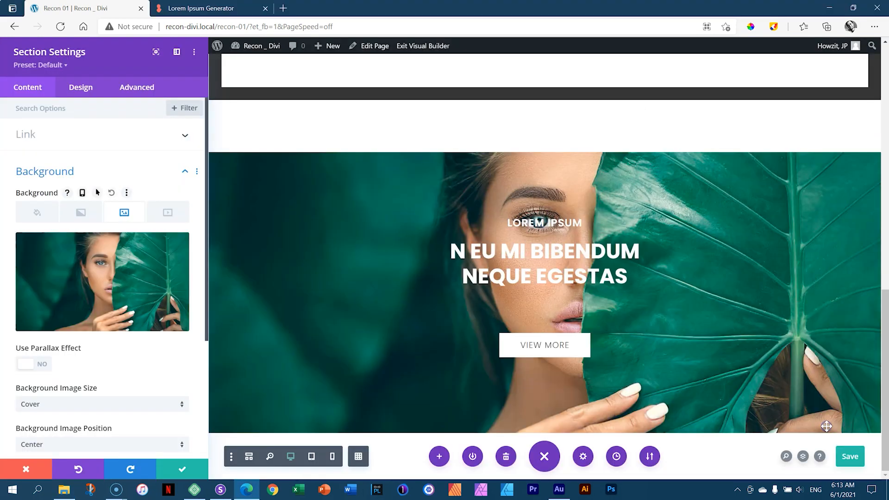
# Examine the background image's size and position choices, keeping Cover and Center
pyautogui.moveTo(205, 273); pyautogui.dragTo(206, 371)
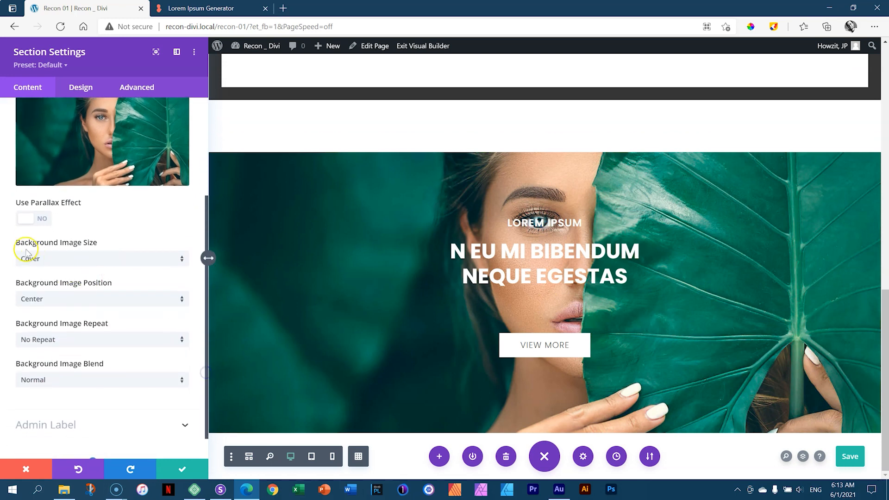
pyautogui.click(54, 260)
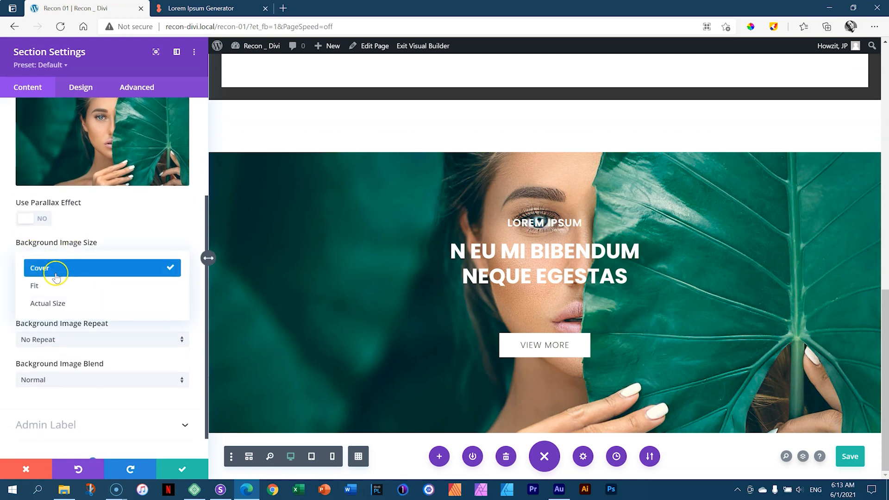
pyautogui.click(56, 274)
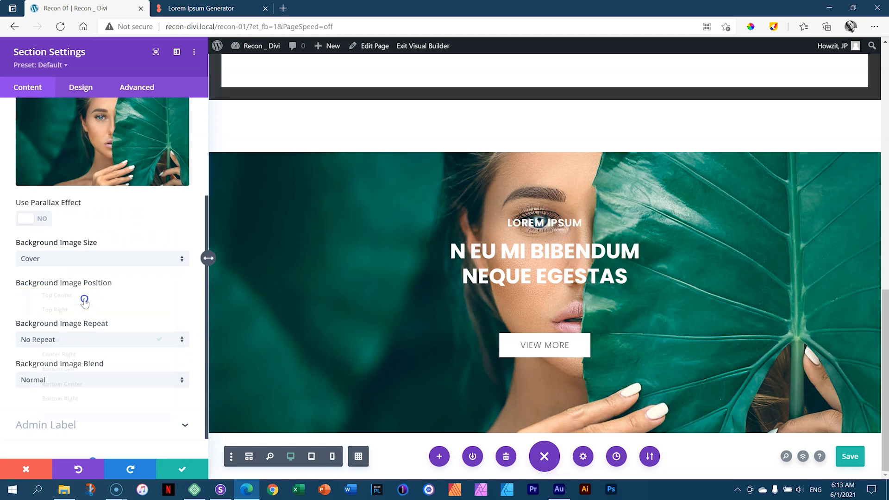
pyautogui.click(83, 298)
pyautogui.click(129, 243)
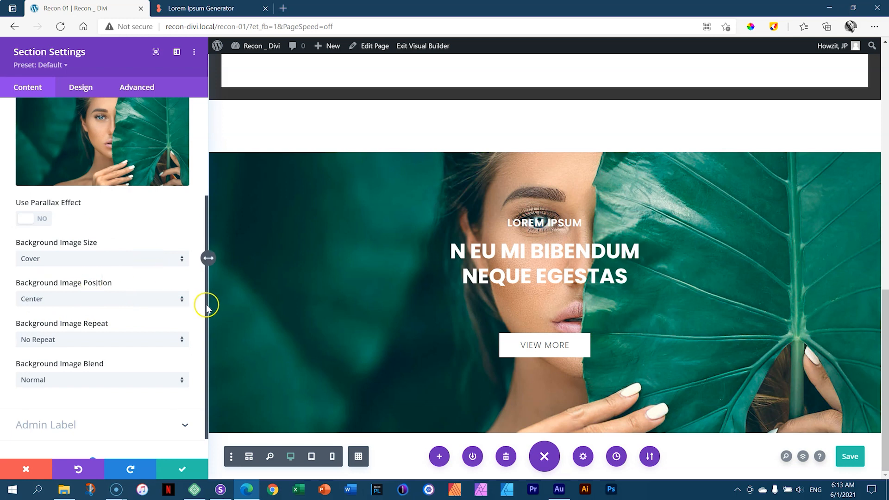
pyautogui.moveTo(207, 307); pyautogui.dragTo(207, 315)
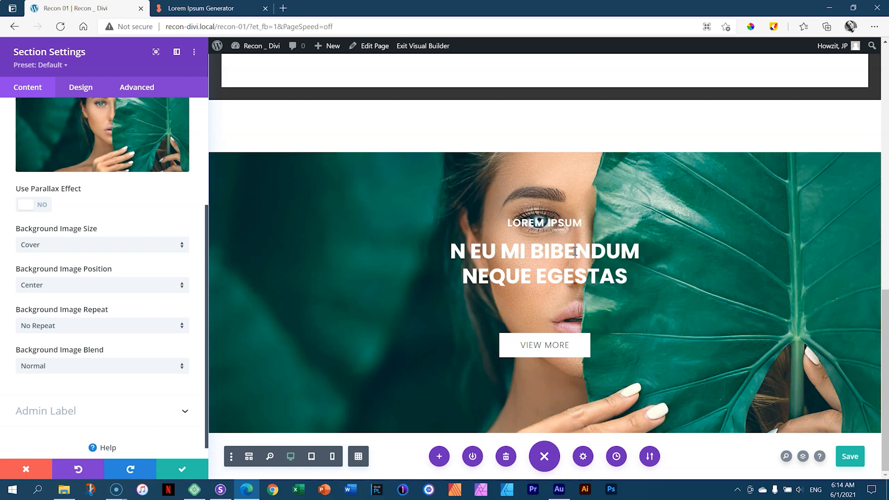
# Add a background gradient to the section and place it above the background image
pyautogui.moveTo(206, 236); pyautogui.dragTo(202, 164)
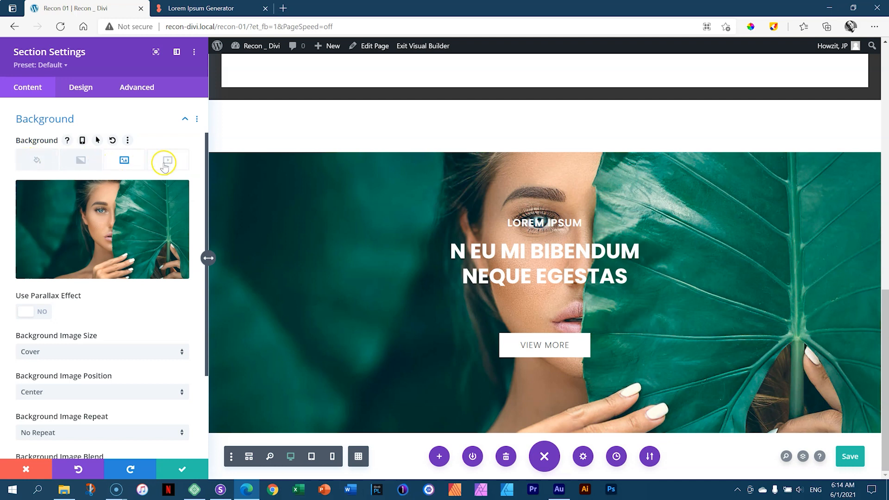
pyautogui.click(86, 162)
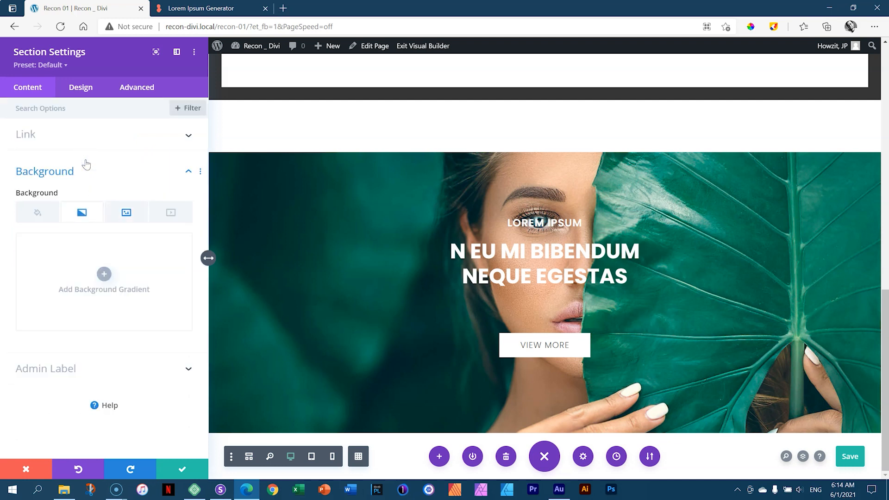
pyautogui.click(104, 276)
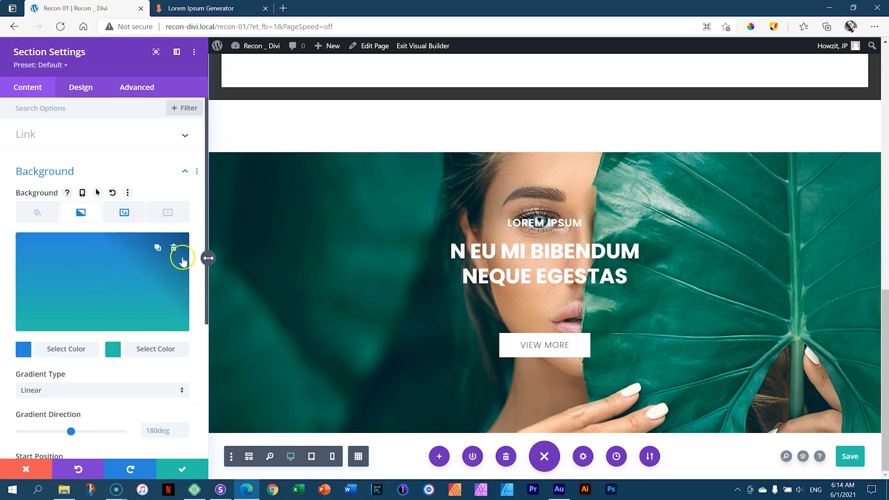
pyautogui.moveTo(206, 226); pyautogui.dragTo(200, 361)
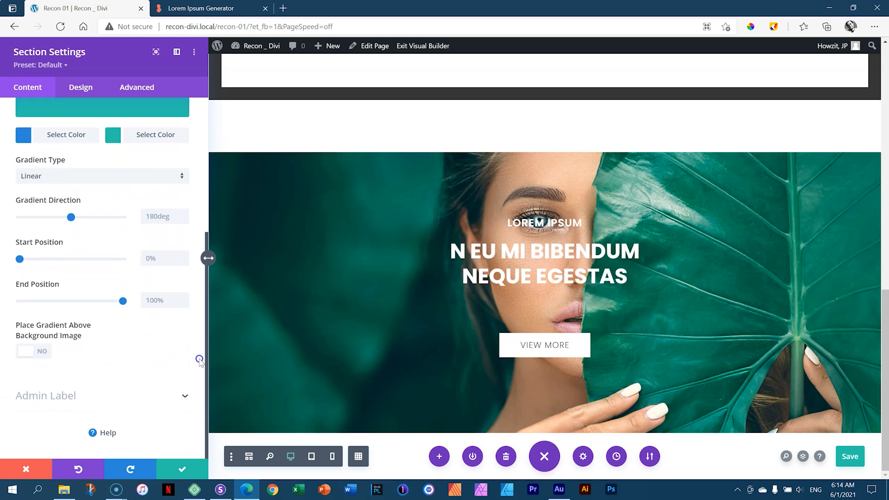
pyautogui.click(43, 352)
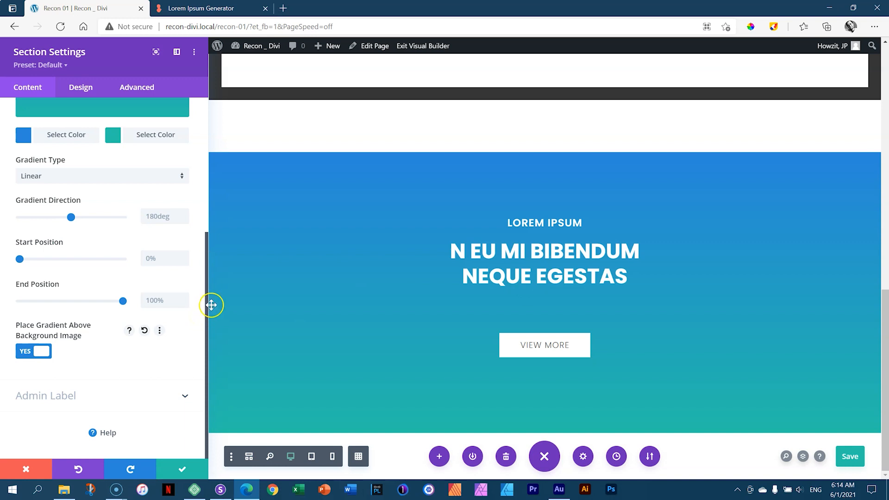
# Change both gradient colors to the saved black swatch
pyautogui.moveTo(207, 307); pyautogui.dragTo(204, 217)
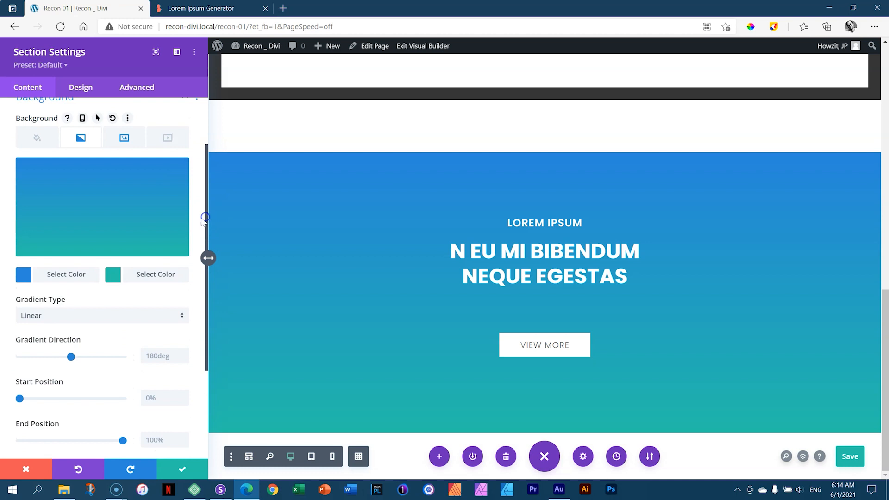
pyautogui.click(24, 276)
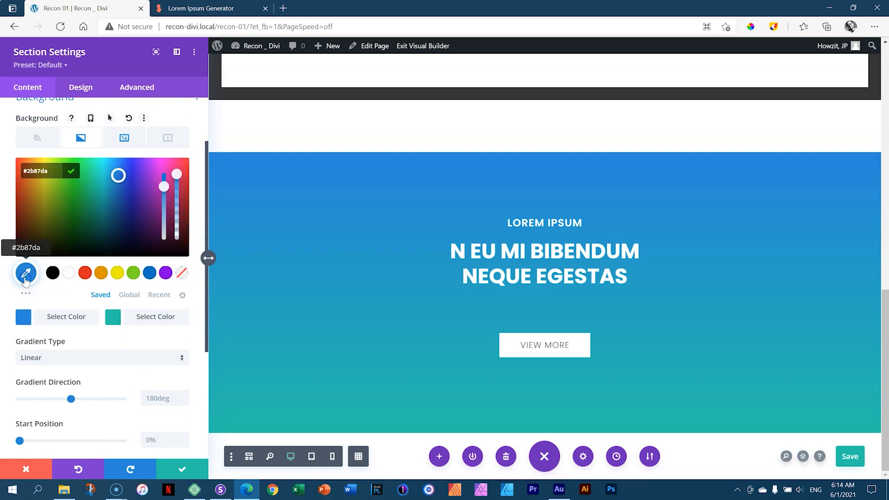
pyautogui.click(53, 274)
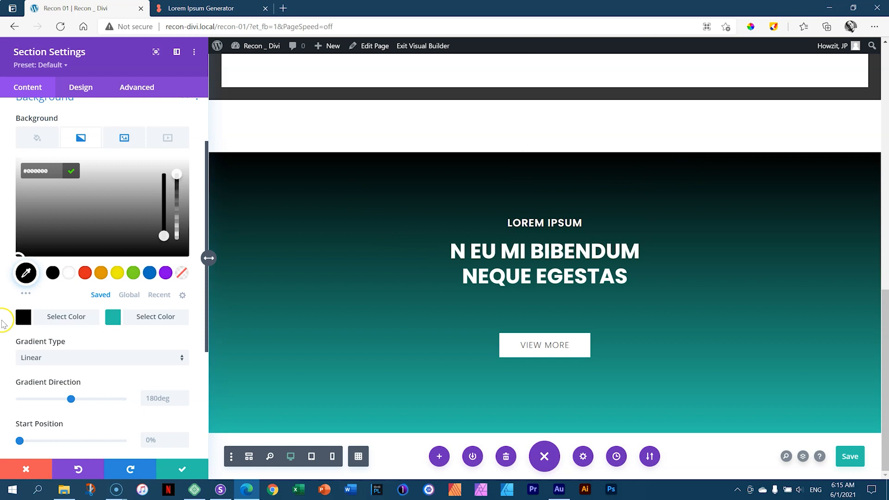
pyautogui.click(116, 319)
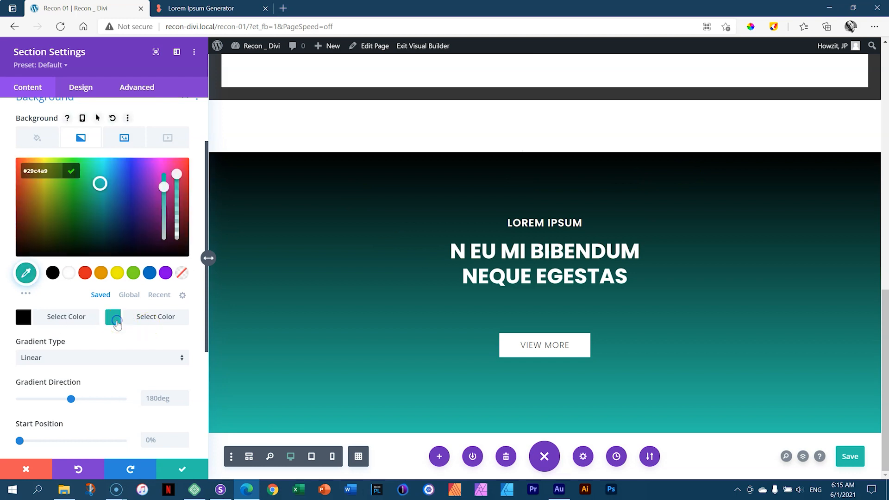
pyautogui.click(53, 273)
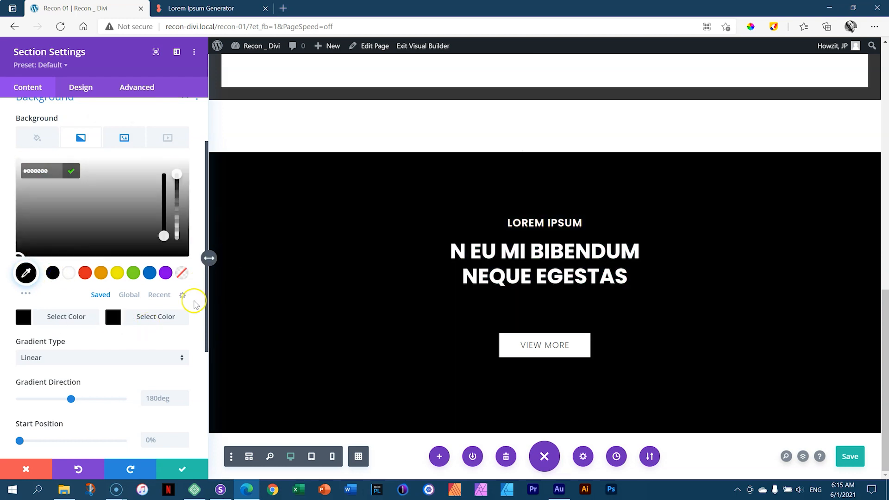
# Make the first gradient color a semi-transparent black, rgba(0,0,0,0.2)
pyautogui.click(207, 309)
pyautogui.moveTo(207, 309); pyautogui.dragTo(216, 292)
pyautogui.click(21, 284)
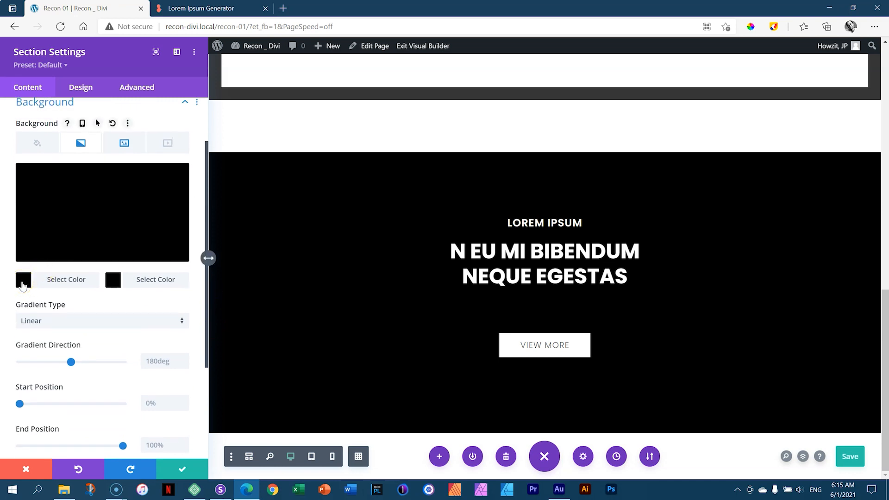
pyautogui.click(22, 285)
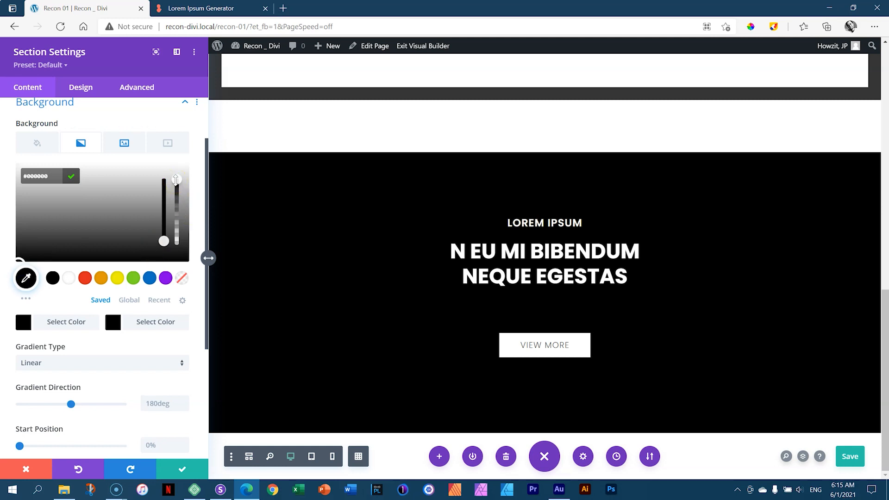
pyautogui.moveTo(176, 180); pyautogui.dragTo(176, 237)
pyautogui.click(32, 180)
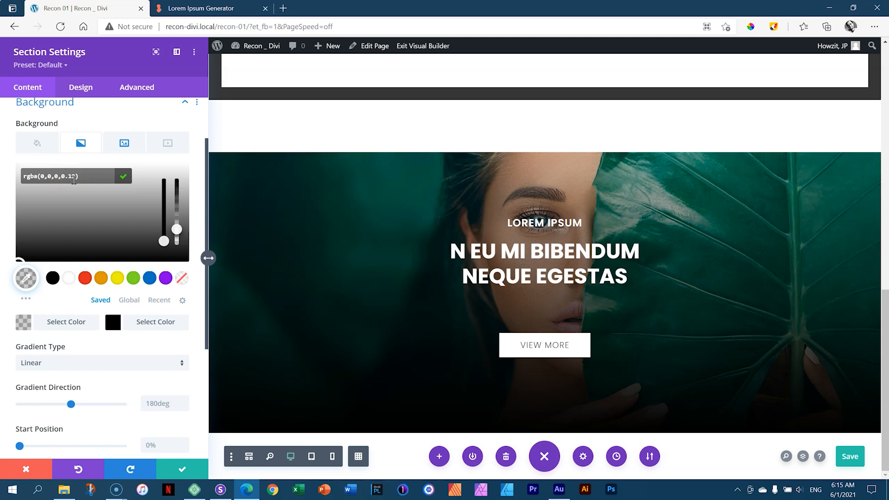
pyautogui.moveTo(177, 229); pyautogui.dragTo(180, 238)
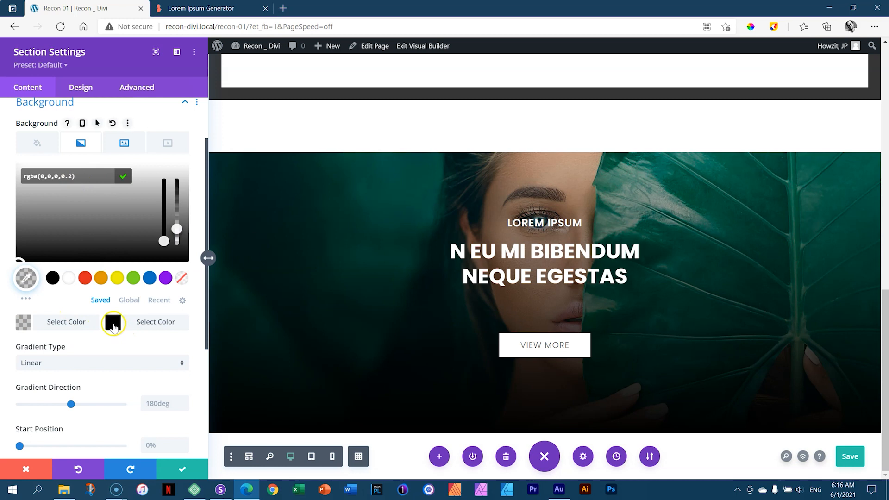
# Lower the second gradient color's opacity to about 0.46, keeping it black
pyautogui.click(113, 324)
pyautogui.moveTo(175, 181); pyautogui.dragTo(178, 238)
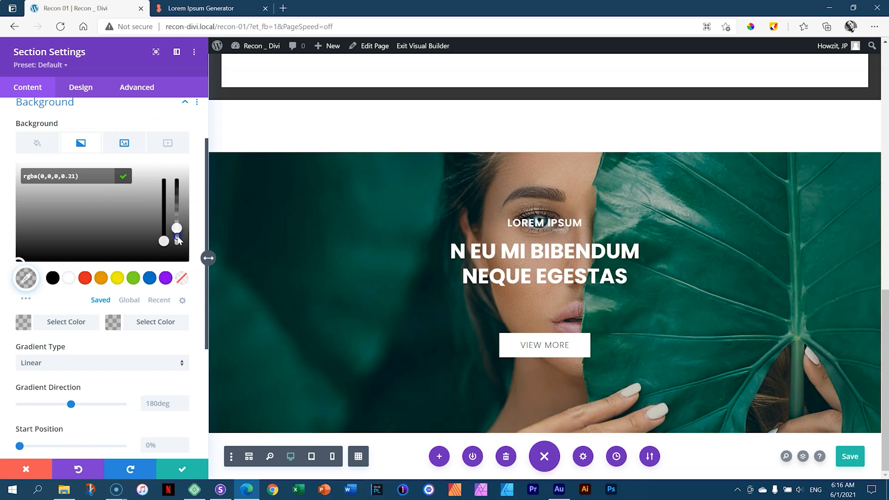
pyautogui.hotkey('ctrl', 's')
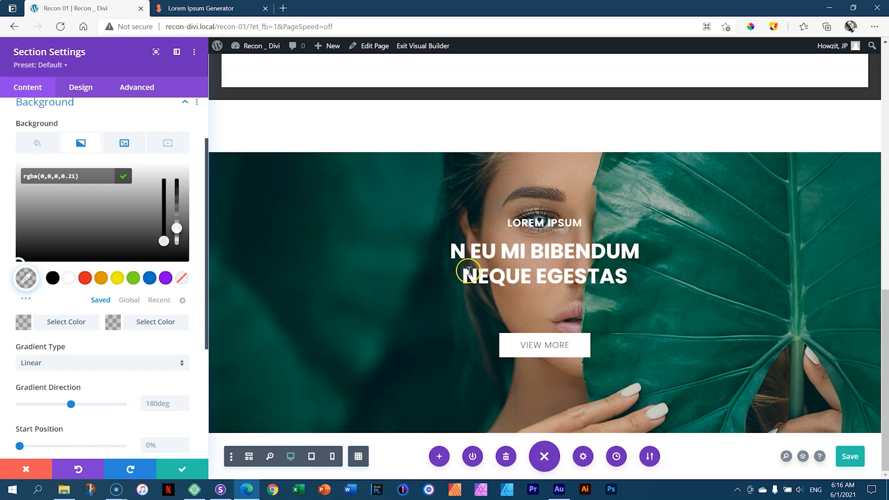
pyautogui.moveTo(171, 242); pyautogui.dragTo(177, 222)
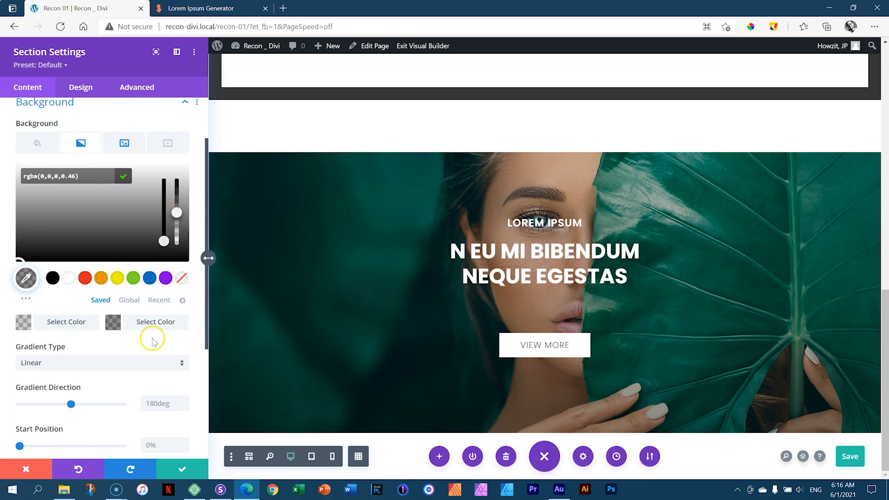
# Try other gradient directions, such as 56deg, and reset the direction to its default
pyautogui.click(197, 329)
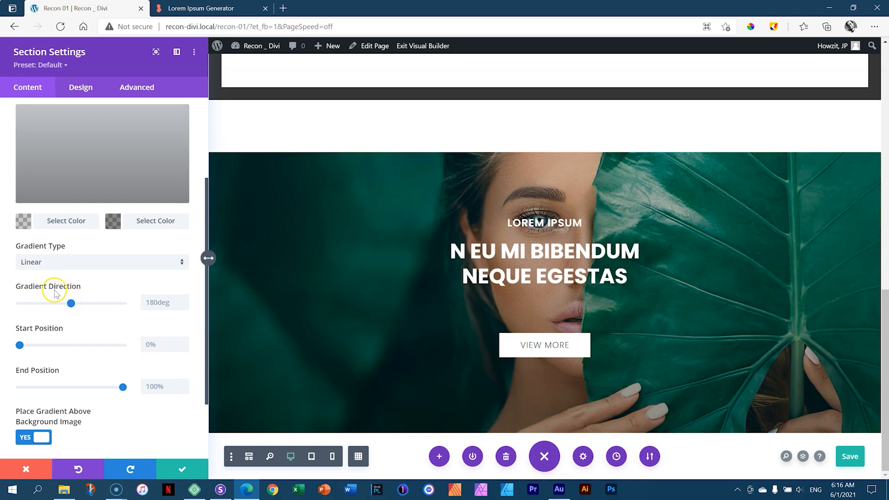
pyautogui.moveTo(69, 304); pyautogui.dragTo(38, 308)
pyautogui.click(47, 305)
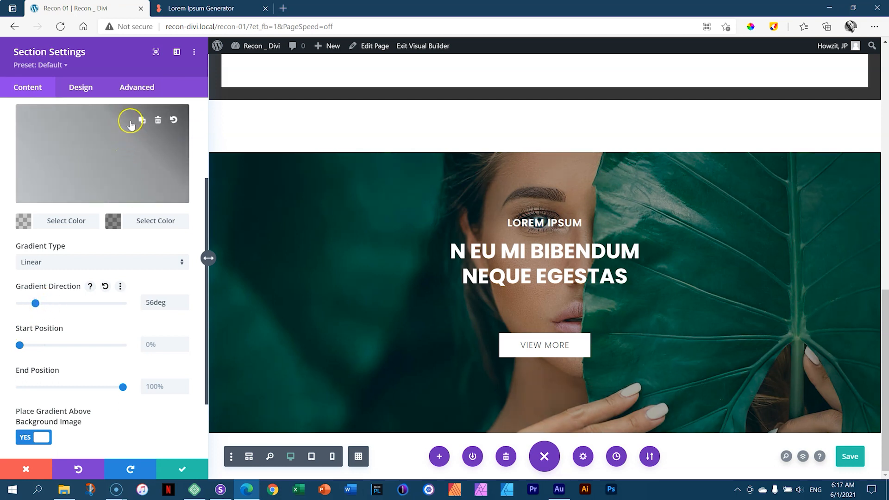
pyautogui.moveTo(39, 303); pyautogui.dragTo(94, 303)
pyautogui.click(105, 287)
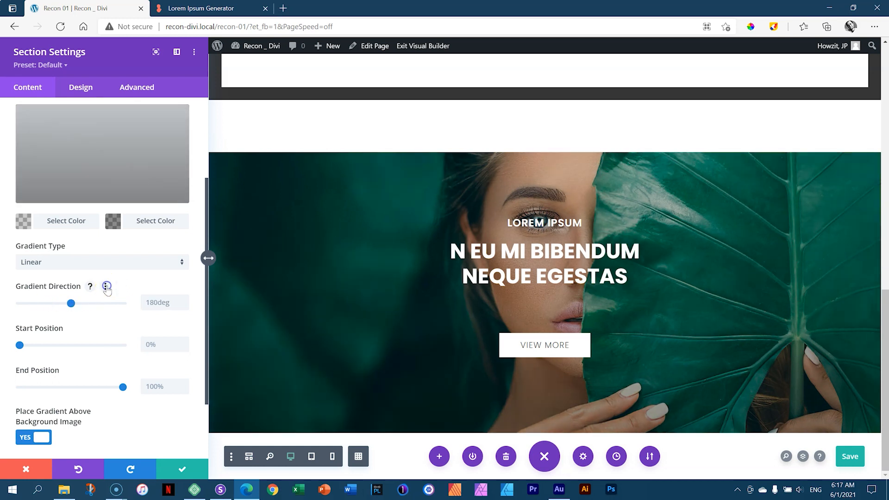
# Save the section settings and the page
pyautogui.click(186, 470)
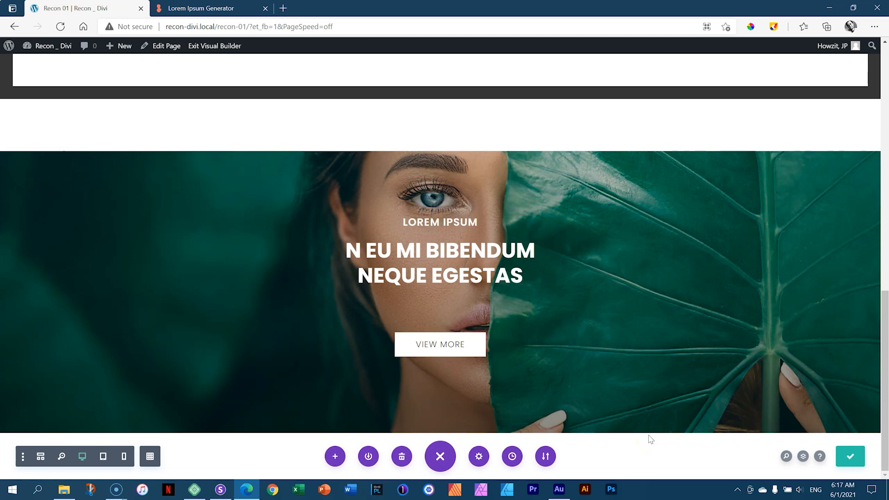
pyautogui.click(647, 437)
pyautogui.moveTo(648, 436); pyautogui.dragTo(655, 498)
pyautogui.click(860, 460)
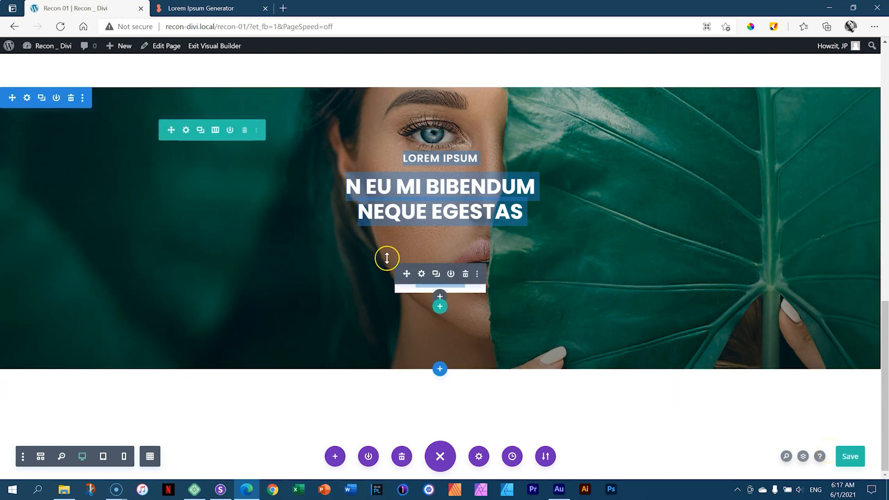
# Review the finished sections in the builder, and switch to Sizzy to reload the recon-01 page in all device previews
pyautogui.scroll(5, 386, 258)
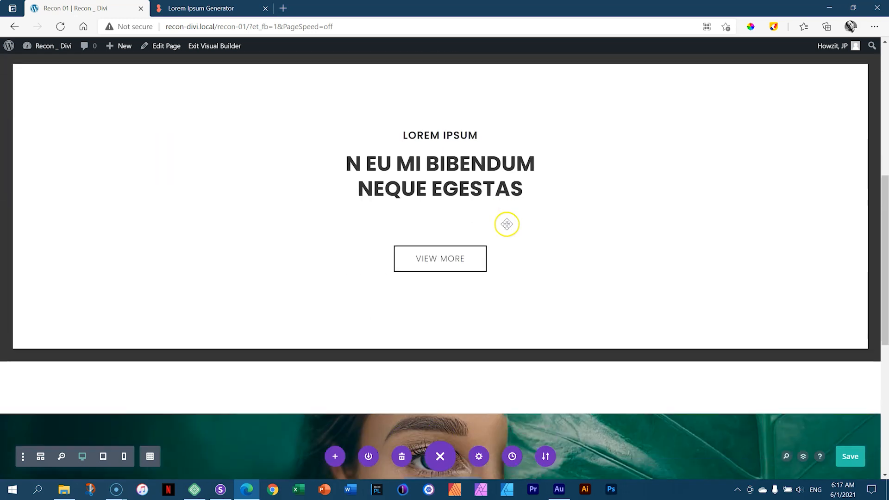
pyautogui.scroll(-2, 466, 263)
pyautogui.scroll(-3, 466, 262)
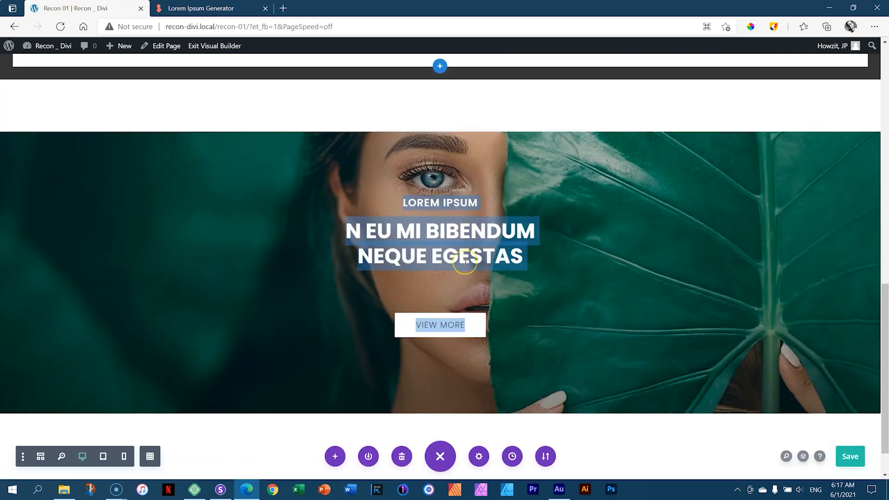
pyautogui.click(221, 490)
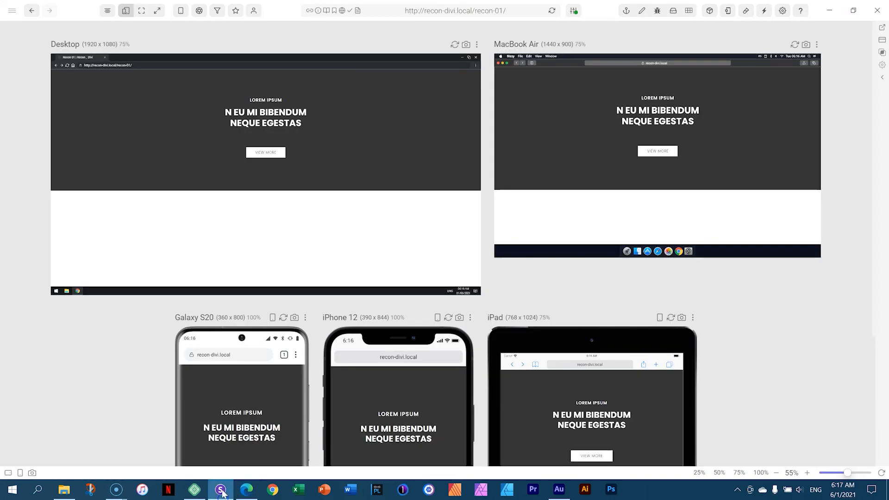
pyautogui.click(552, 11)
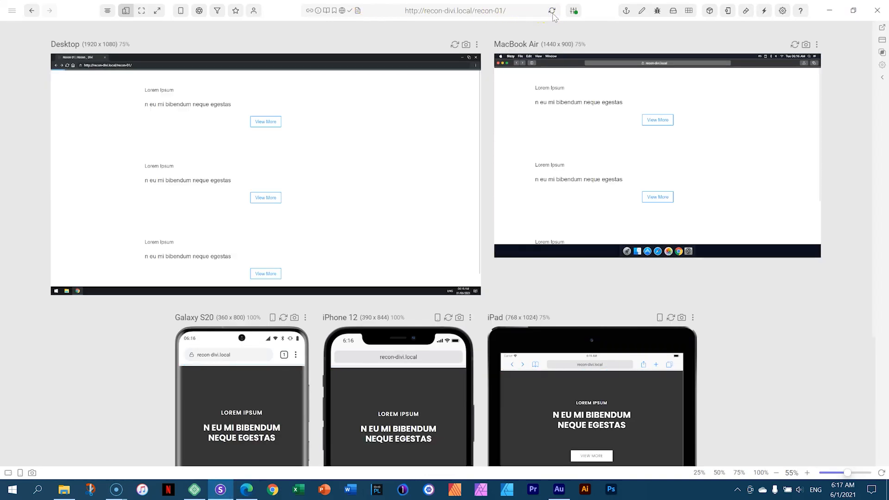
# Focus the Galaxy S20 preview and check the dark, bordered white and background-image sections on the phone layout
pyautogui.scroll(-4, 829, 147)
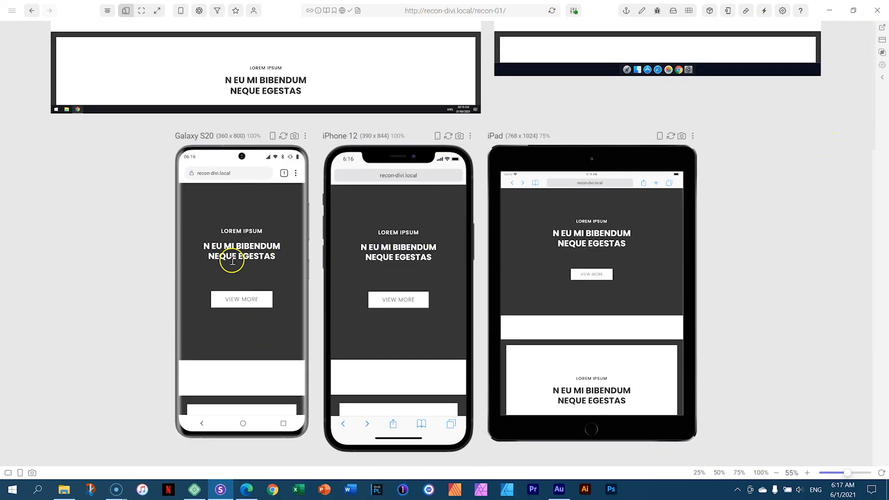
pyautogui.click(307, 137)
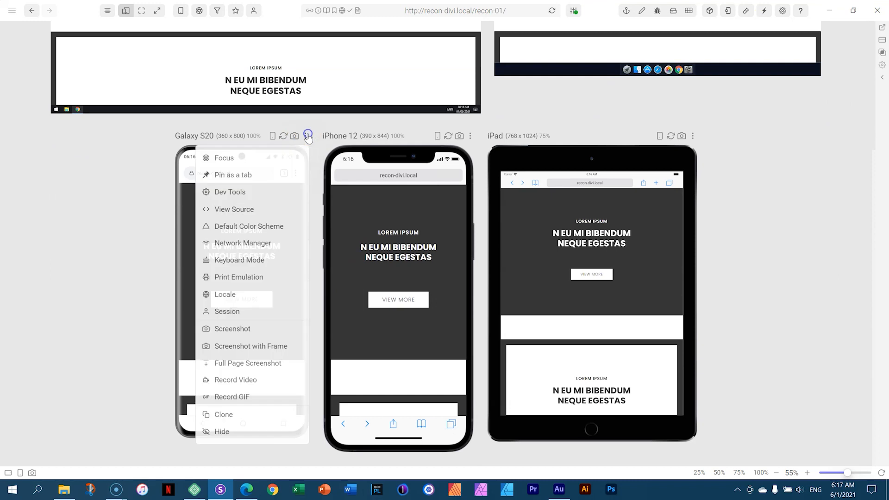
pyautogui.click(247, 157)
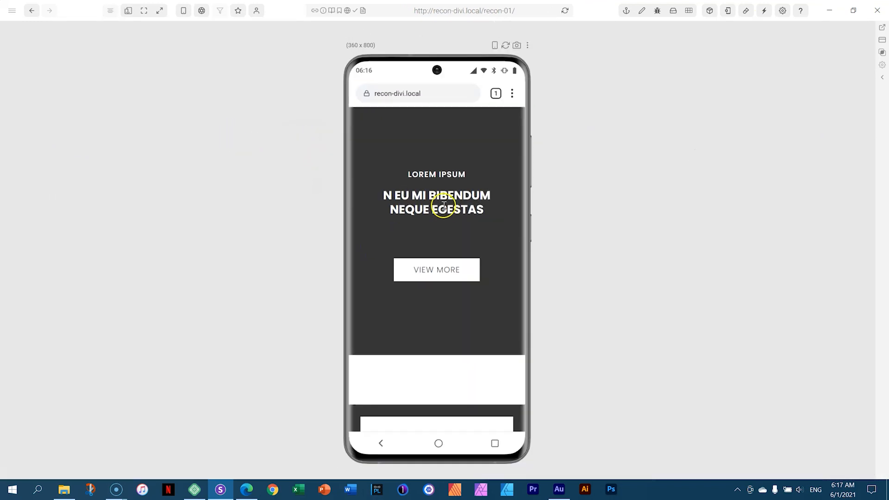
pyautogui.click(505, 259)
pyautogui.moveTo(504, 260); pyautogui.dragTo(490, 135)
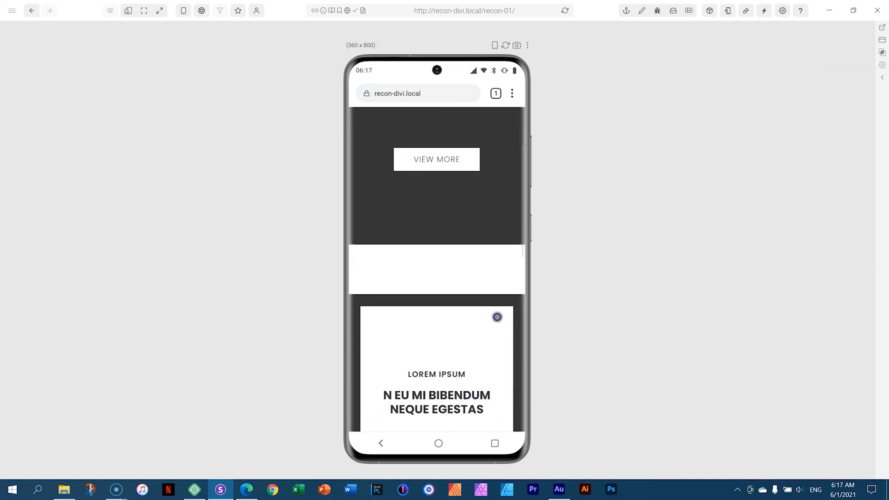
pyautogui.moveTo(498, 318); pyautogui.dragTo(493, 141)
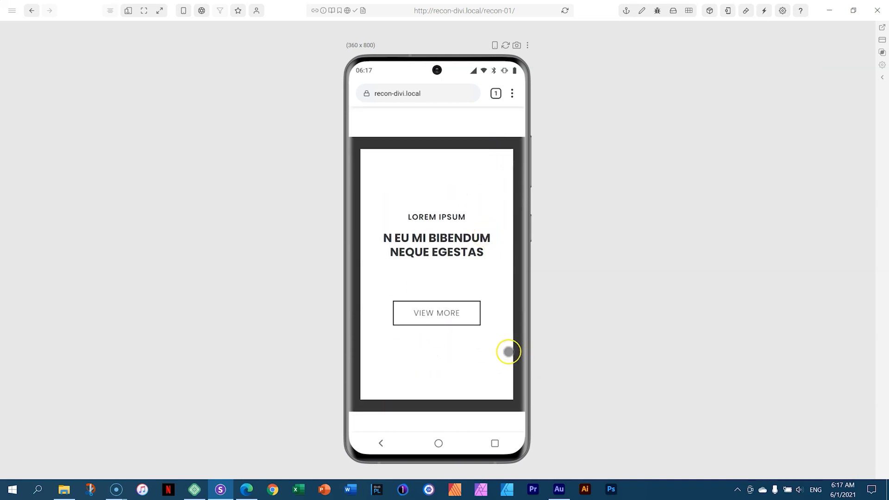
pyautogui.moveTo(510, 351); pyautogui.dragTo(502, 165)
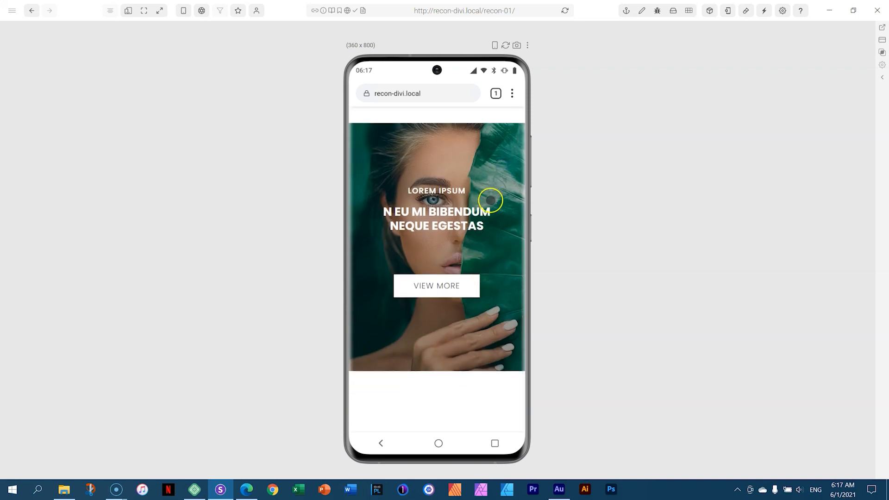
pyautogui.scroll(2, 493, 197)
pyautogui.scroll(5, 495, 186)
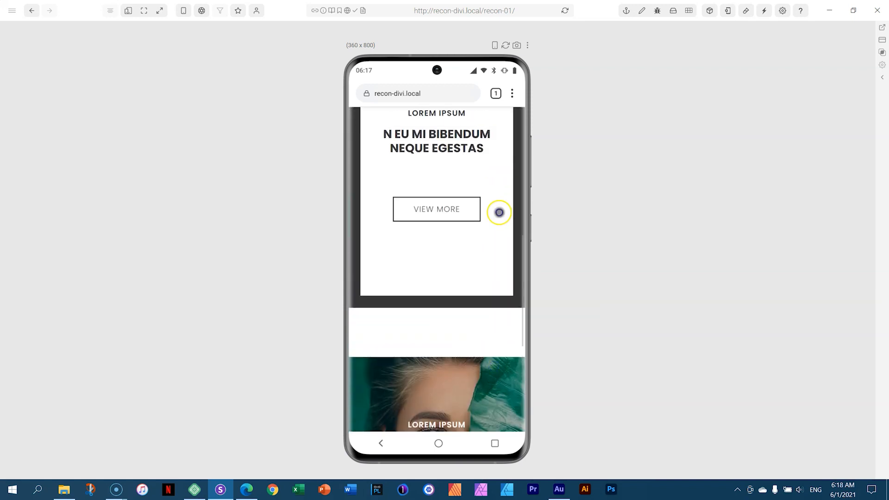
# Return to the responsive overview, focus the MacBook Air preview and check all three hero sections at laptop size
pyautogui.click(129, 12)
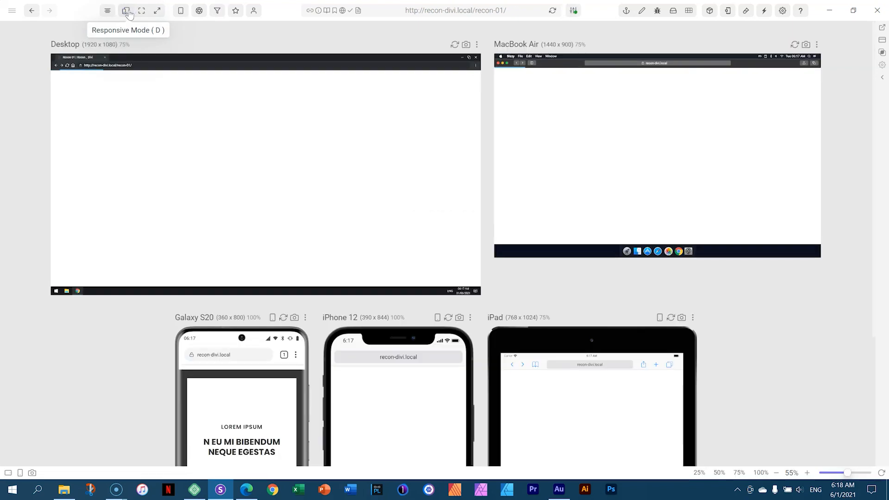
pyautogui.click(817, 44)
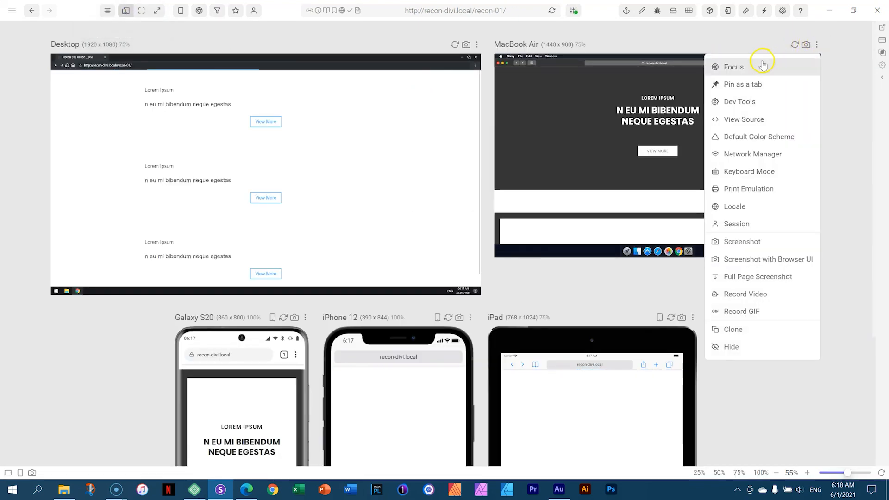
pyautogui.click(762, 65)
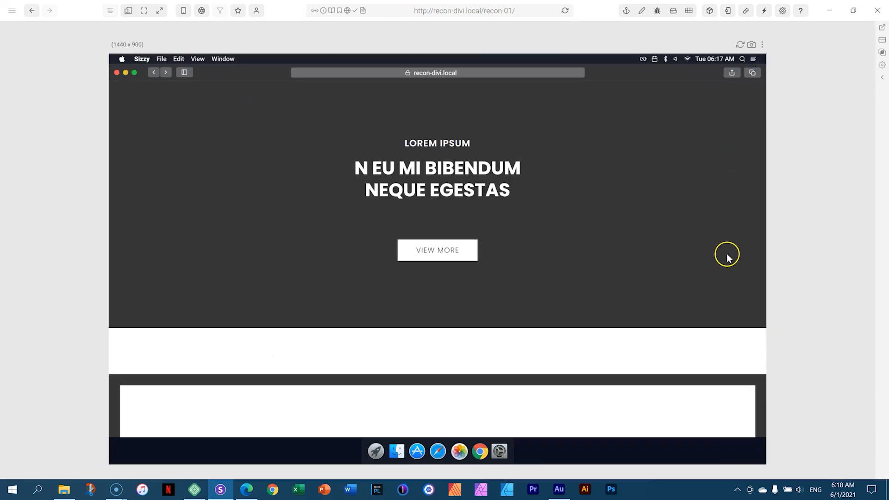
pyautogui.scroll(-5, 699, 250)
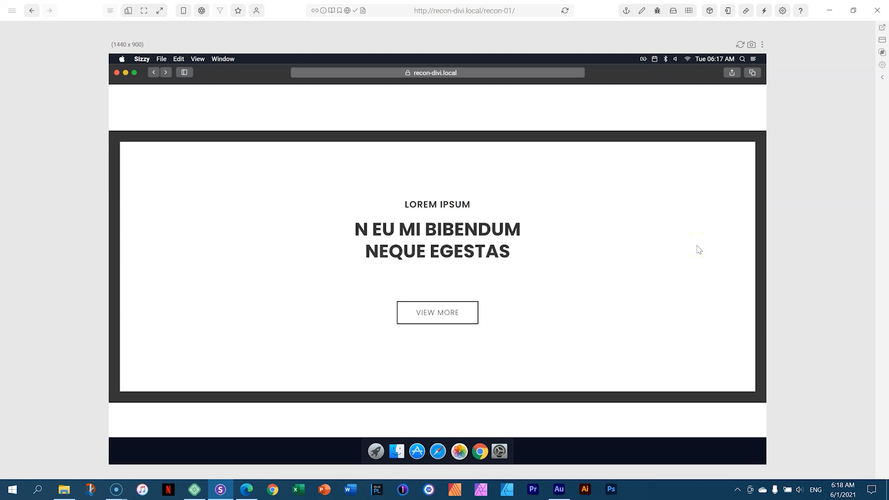
pyautogui.scroll(-6, 699, 246)
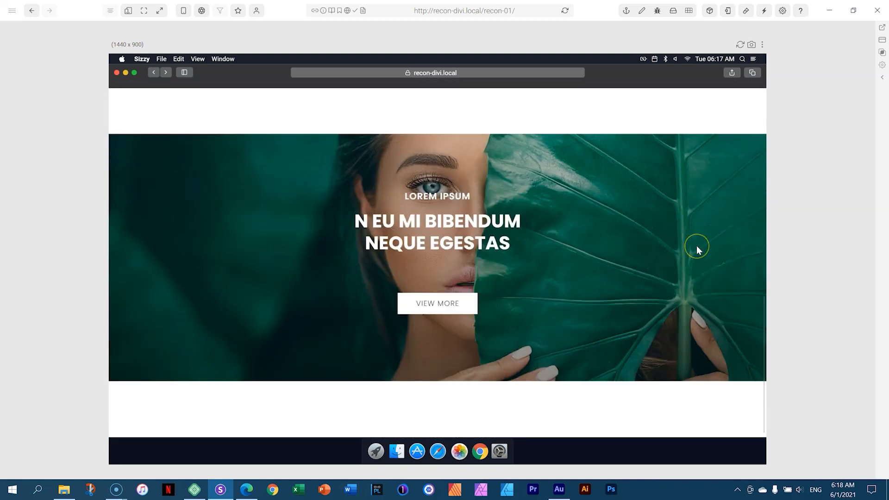
pyautogui.scroll(5, 696, 258)
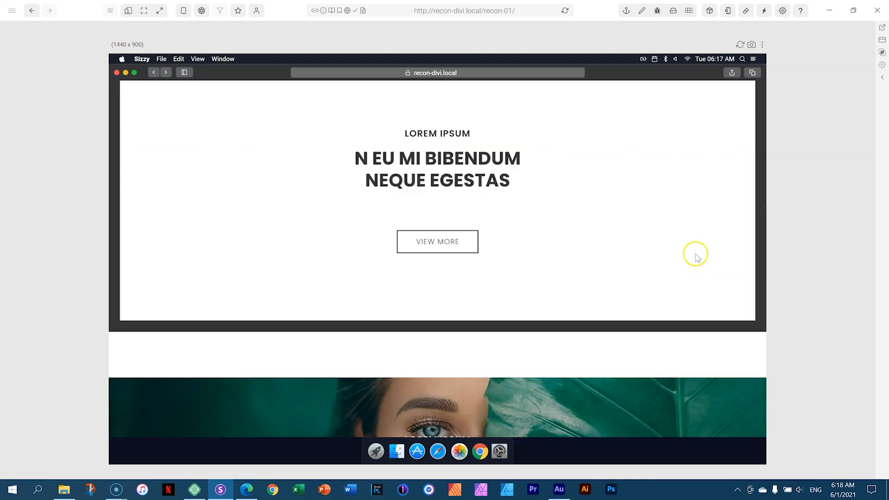
pyautogui.scroll(6, 698, 260)
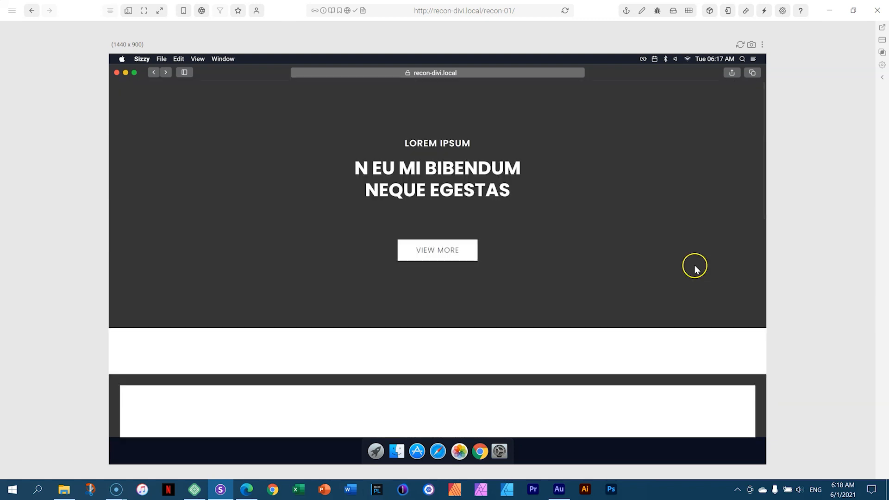
# Test the View More button of the background-image section and look through the linked w4b.io page
pyautogui.scroll(-8, 695, 267)
pyautogui.click(457, 302)
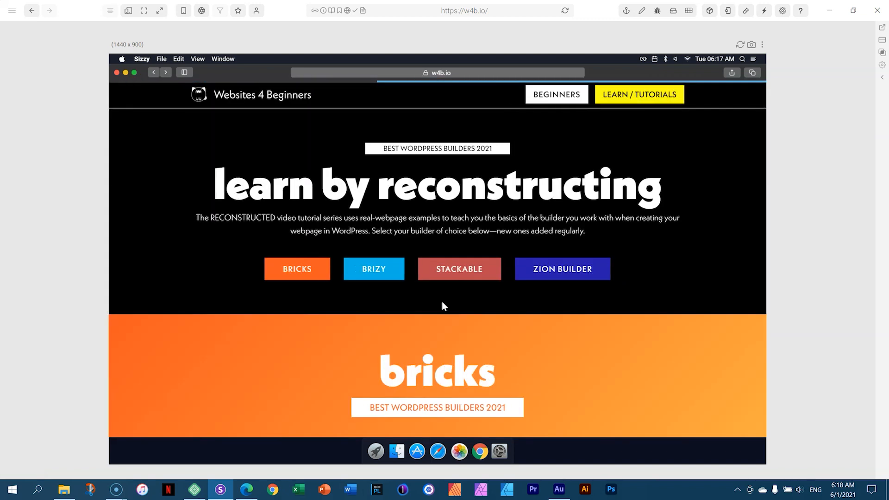
pyautogui.scroll(-1, 718, 280)
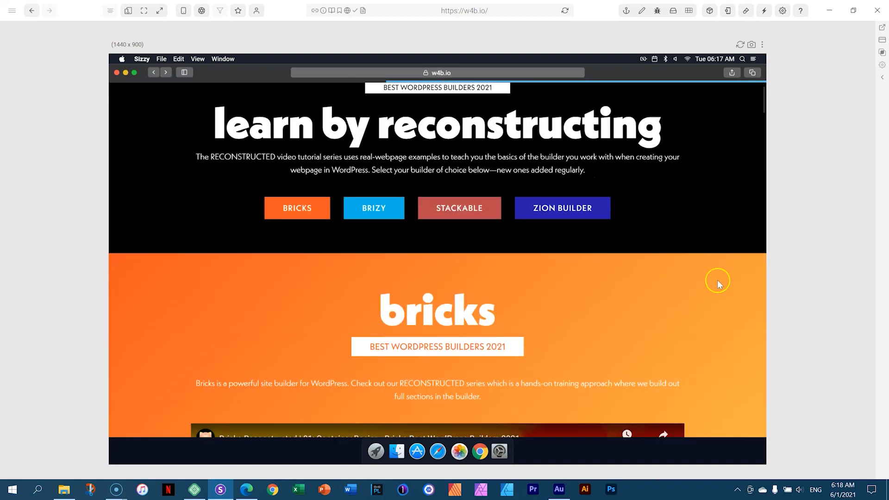
pyautogui.scroll(-10, 718, 280)
pyautogui.scroll(-3, 718, 284)
pyautogui.scroll(15, 718, 285)
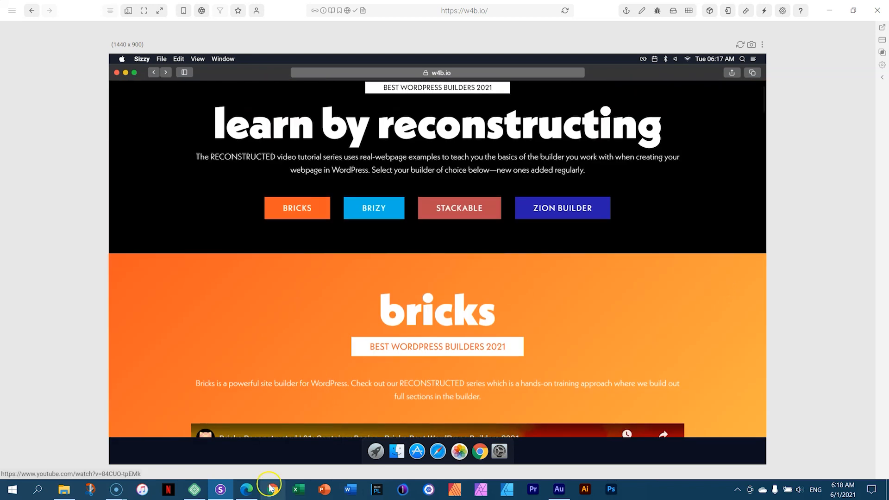
# Switch back to the Divi builder in Edge, clear the text selection and return to the beginning of the page
pyautogui.click(245, 494)
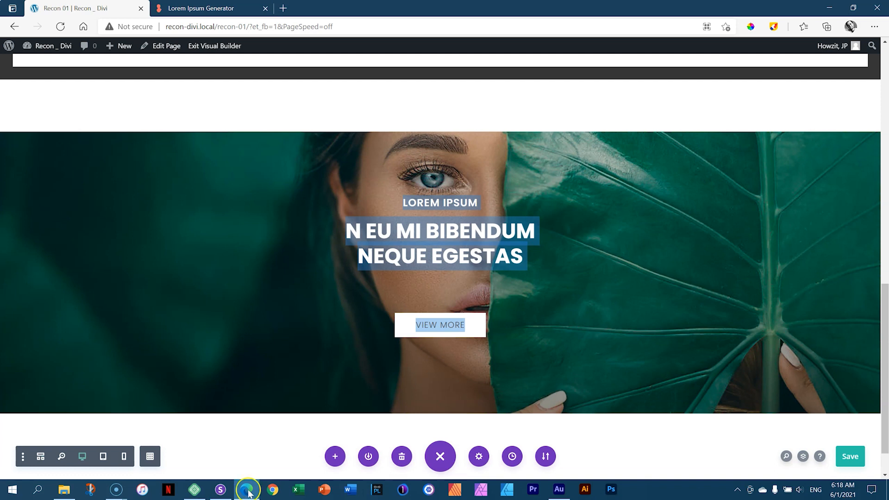
pyautogui.click(814, 118)
pyautogui.moveTo(884, 292); pyautogui.dragTo(884, 43)
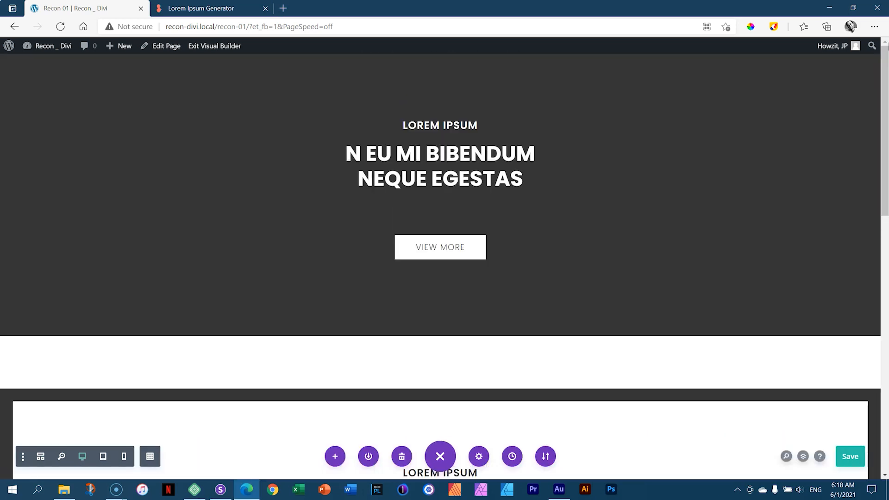